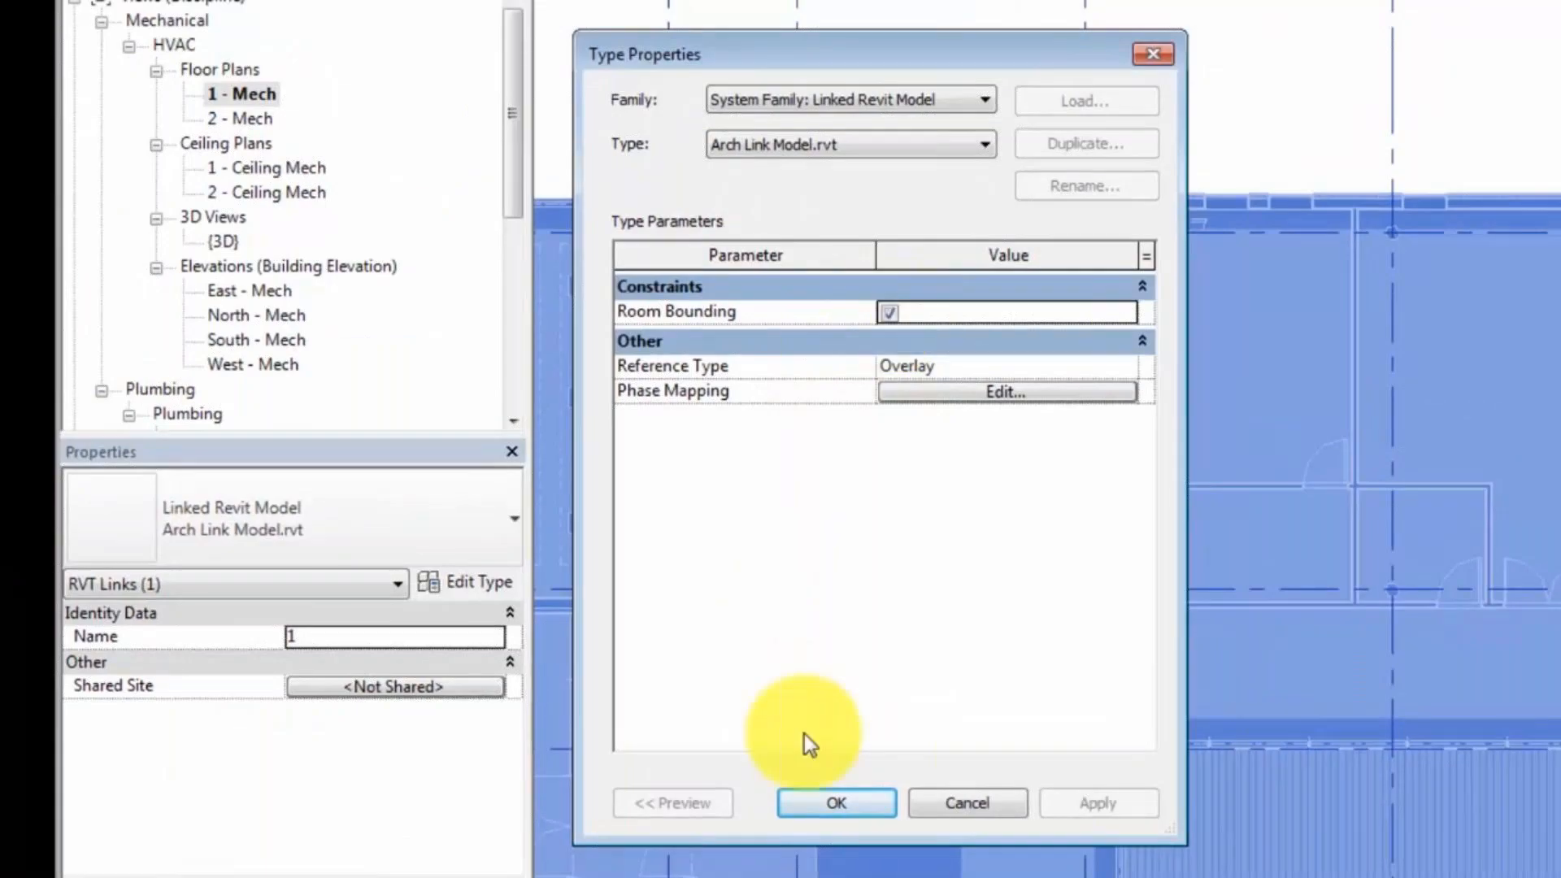
Apply room bounding to the linked Arch Link Model.rvt and place spaces automatically in the 1 - Mech floor plan
{"action": "left_click", "coordinate": [836, 802]}
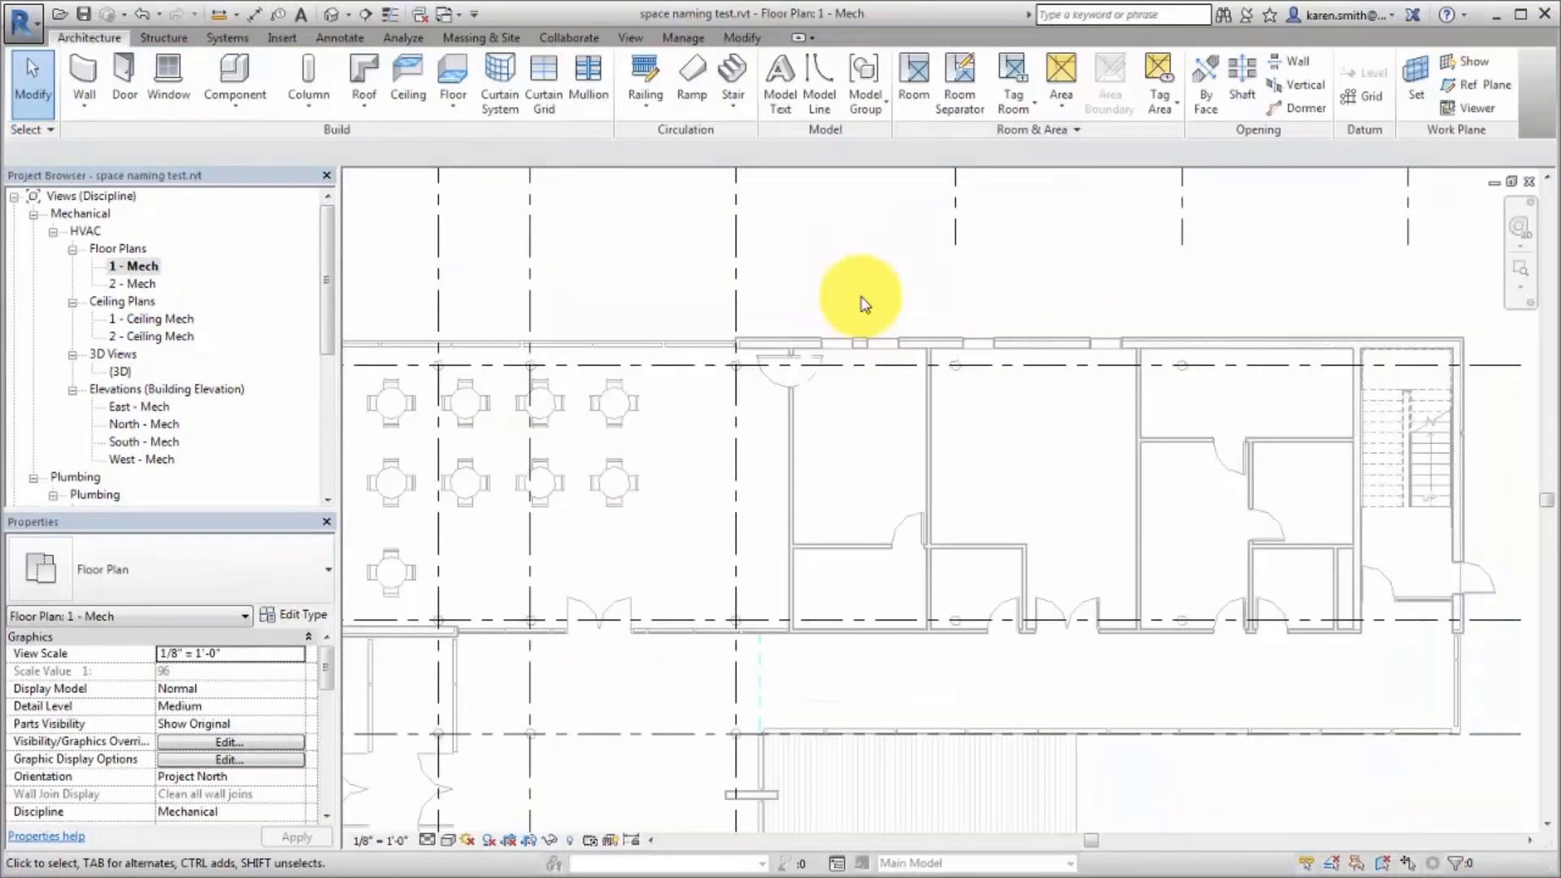
{"action": "left_click", "coordinate": [404, 38]}
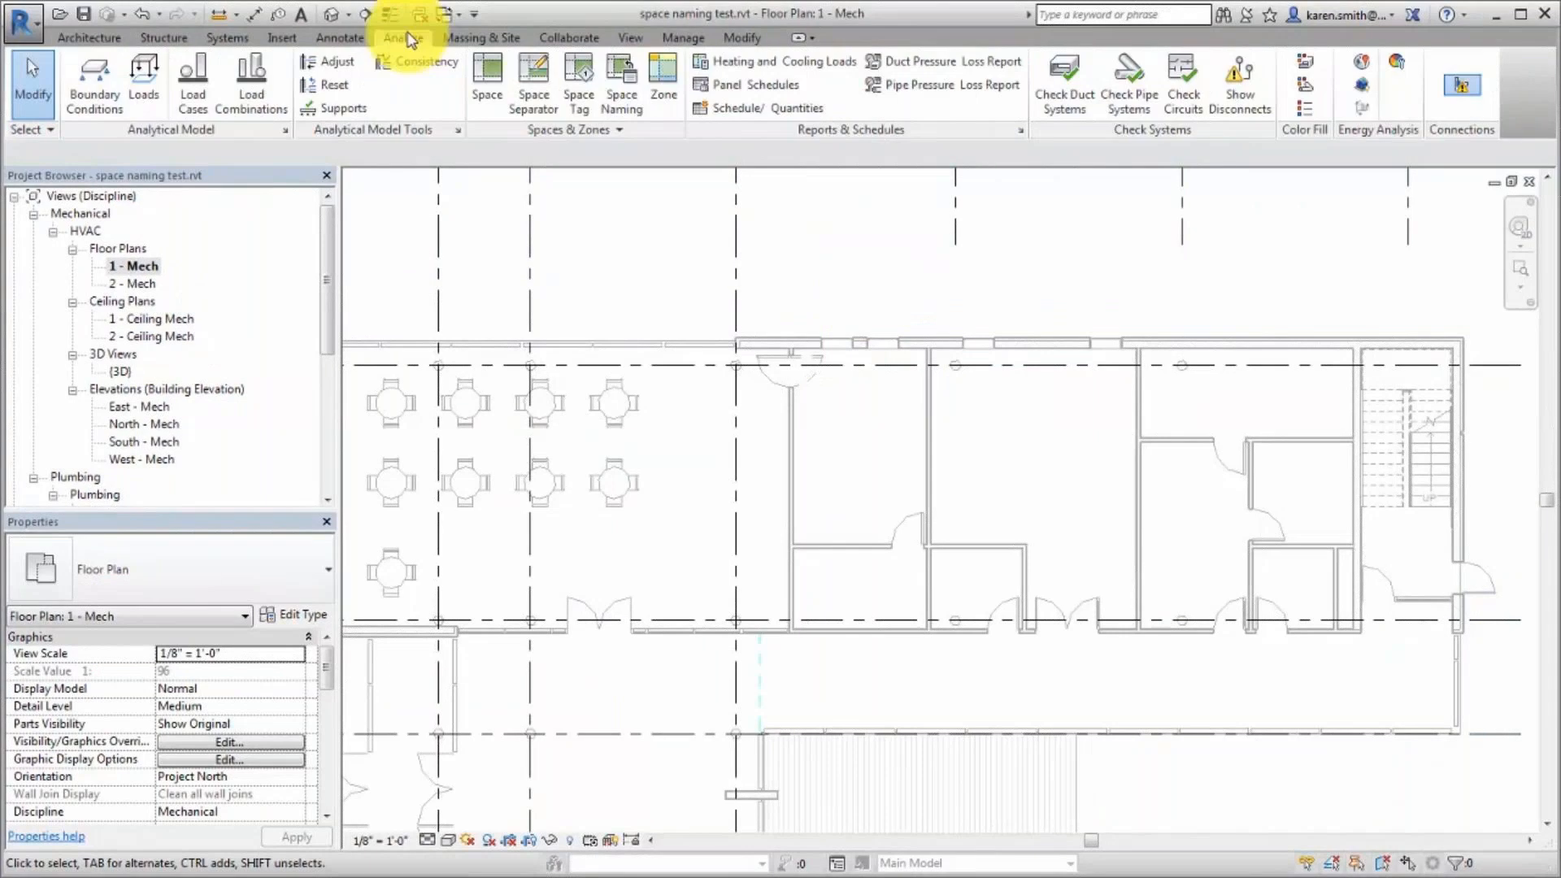
{"action": "left_click", "coordinate": [487, 81]}
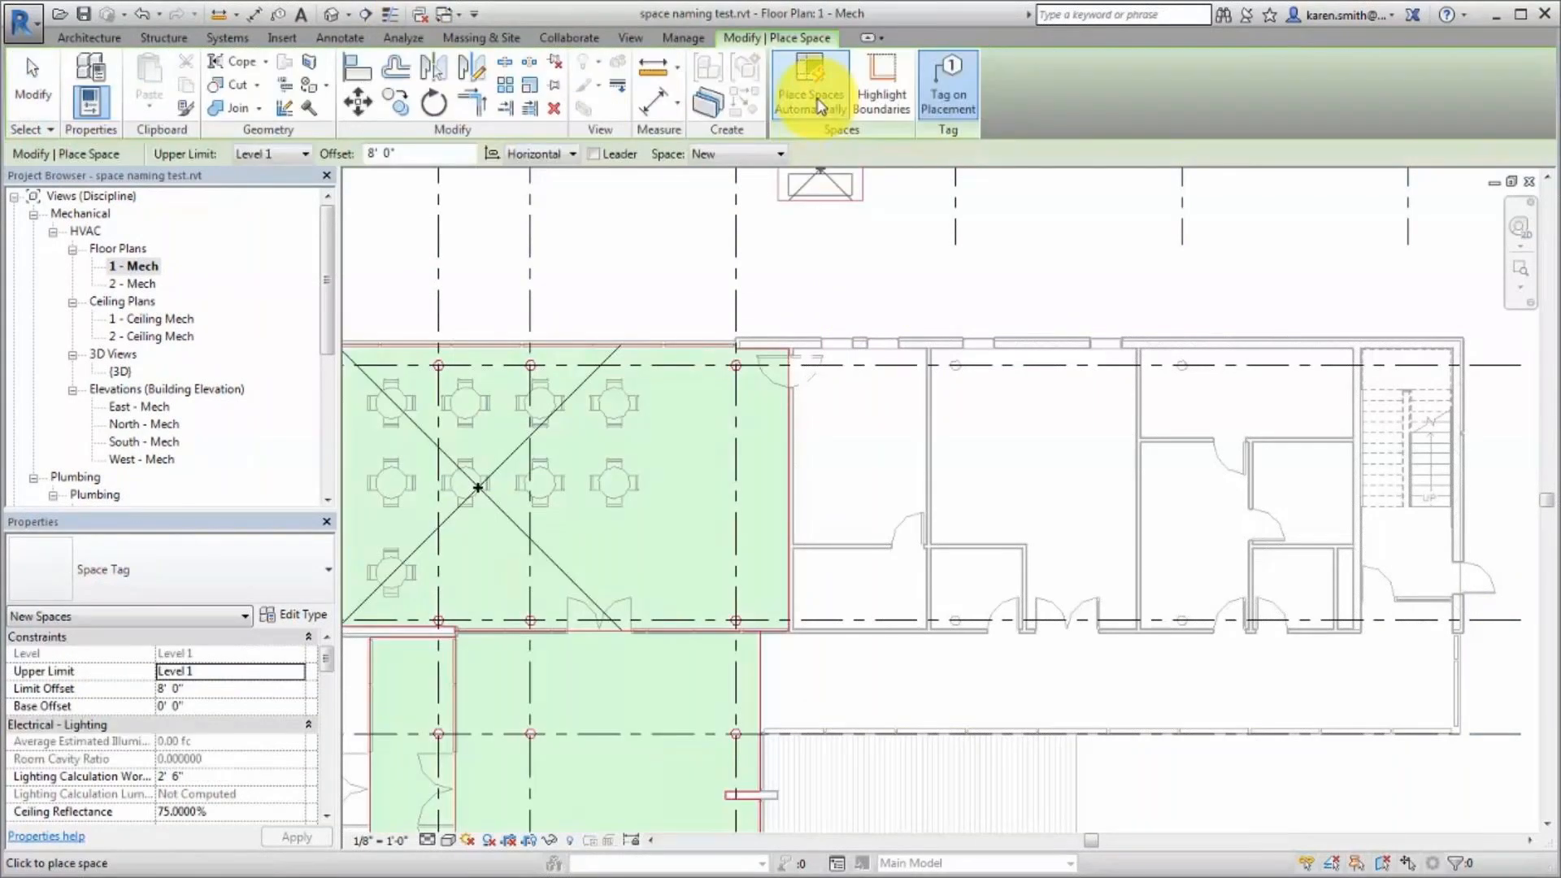
{"action": "left_click", "coordinate": [813, 102]}
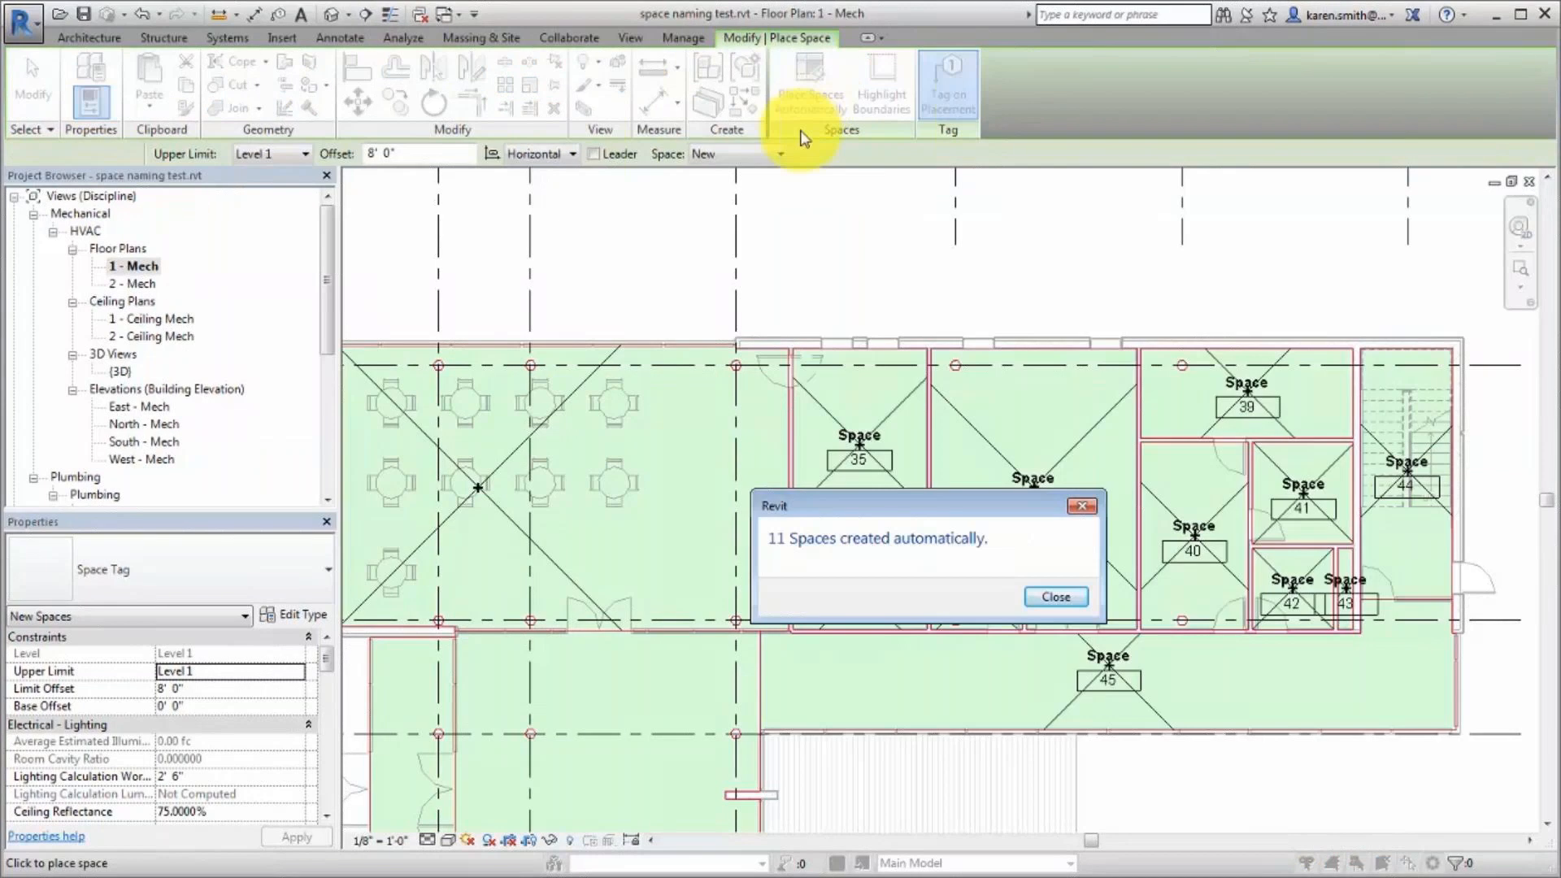
{"action": "left_click", "coordinate": [1054, 597]}
{"action": "key", "text": "Escape"}
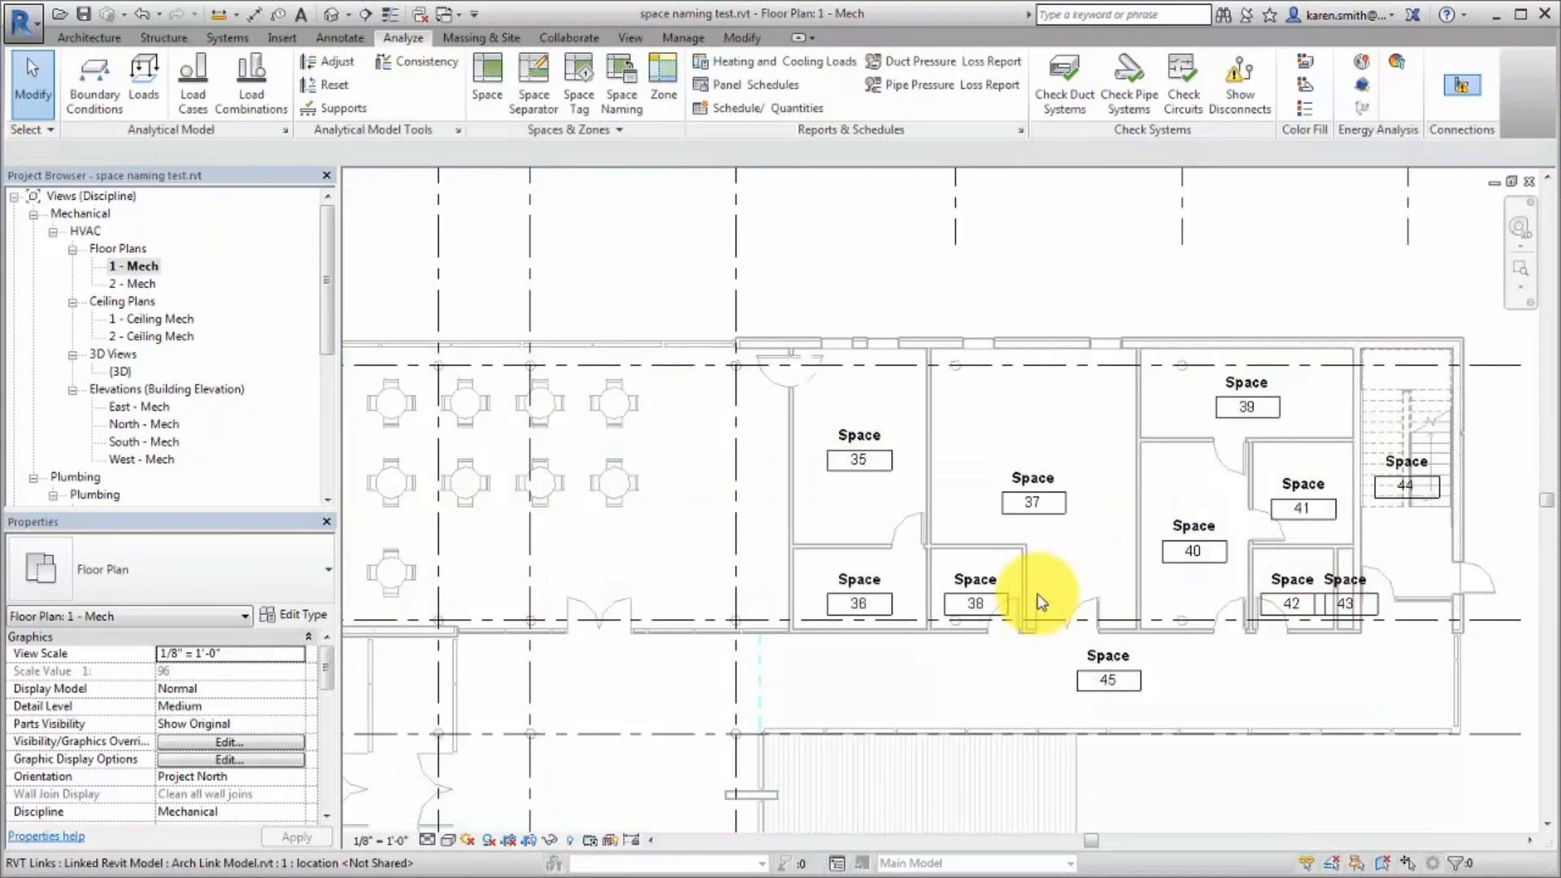
Assign room names and numbers to the spaces on all levels with Space Naming
{"action": "left_click", "coordinate": [639, 107]}
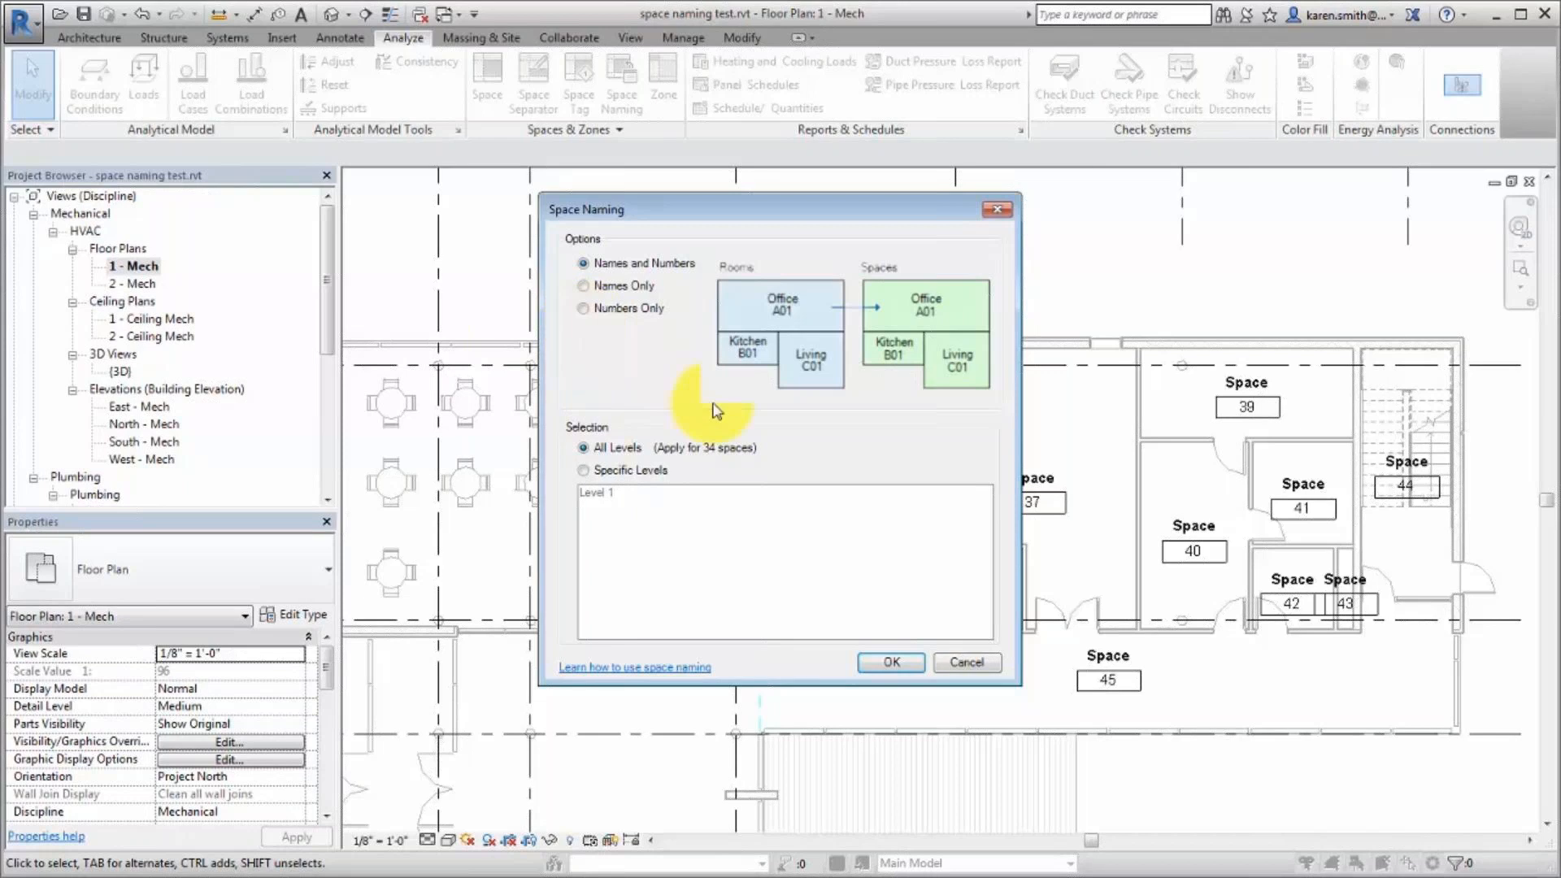
{"action": "left_click", "coordinate": [893, 663]}
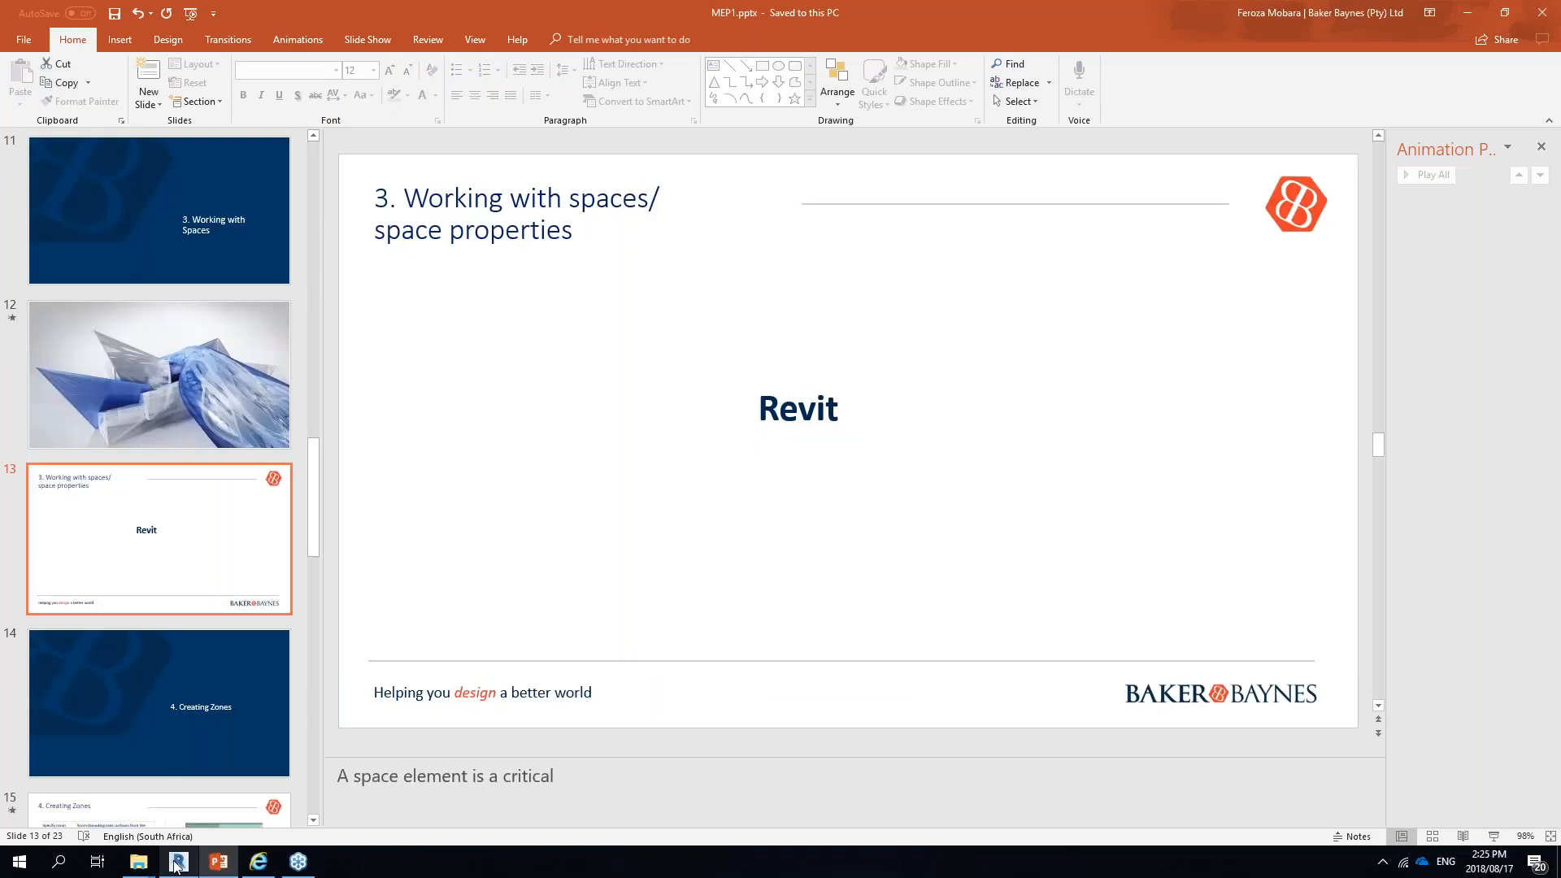
Switch to Revit and bring up the 1 - Mech floor plan of Project4
{"action": "left_click", "coordinate": [177, 864]}
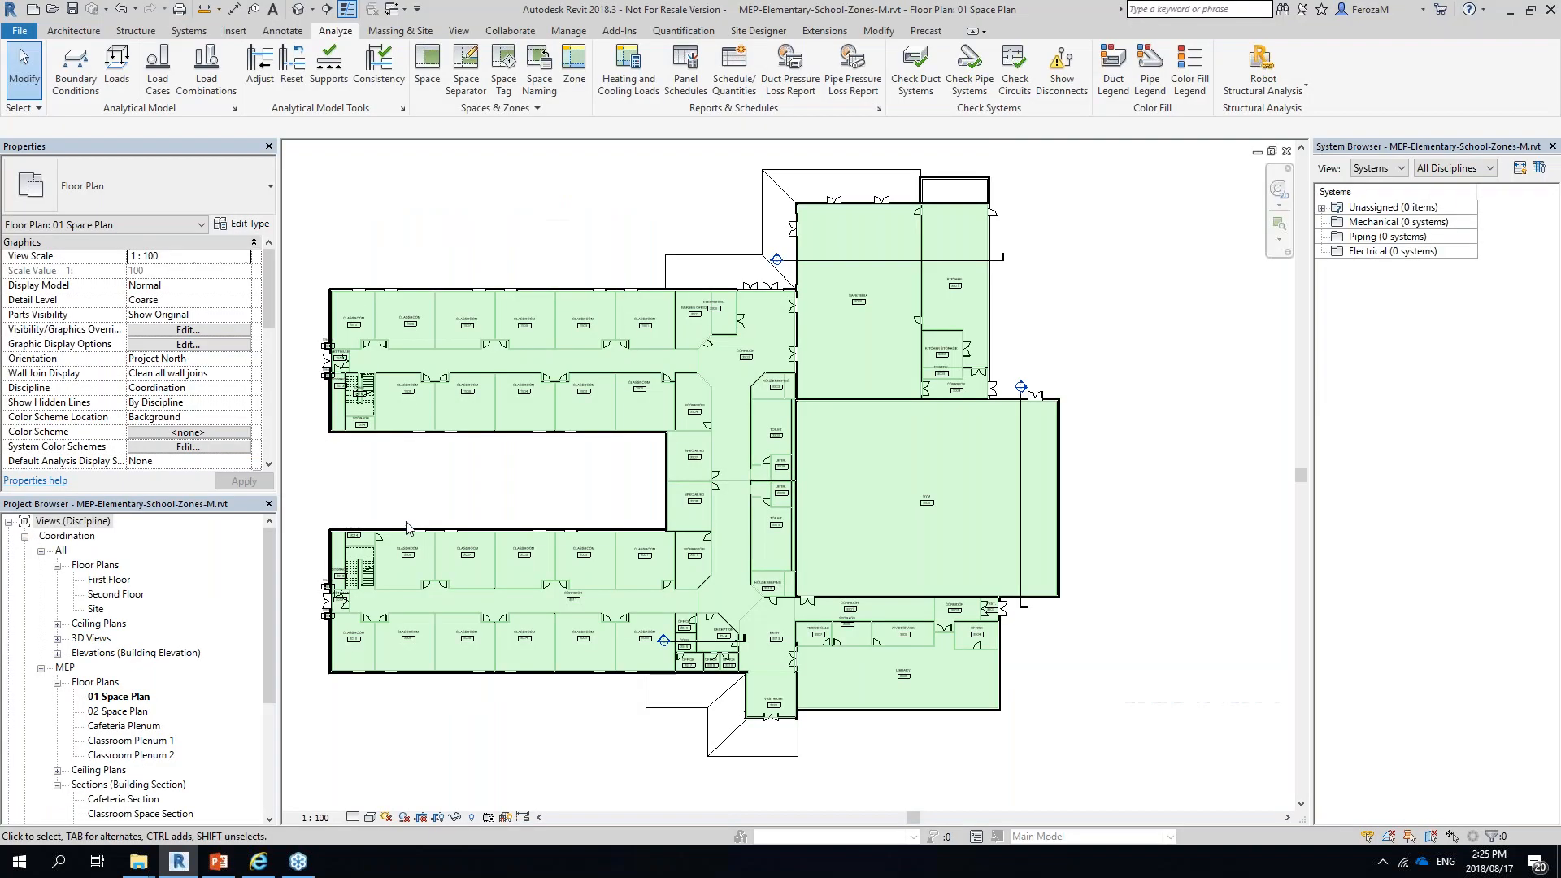
{"action": "left_click", "coordinate": [396, 9]}
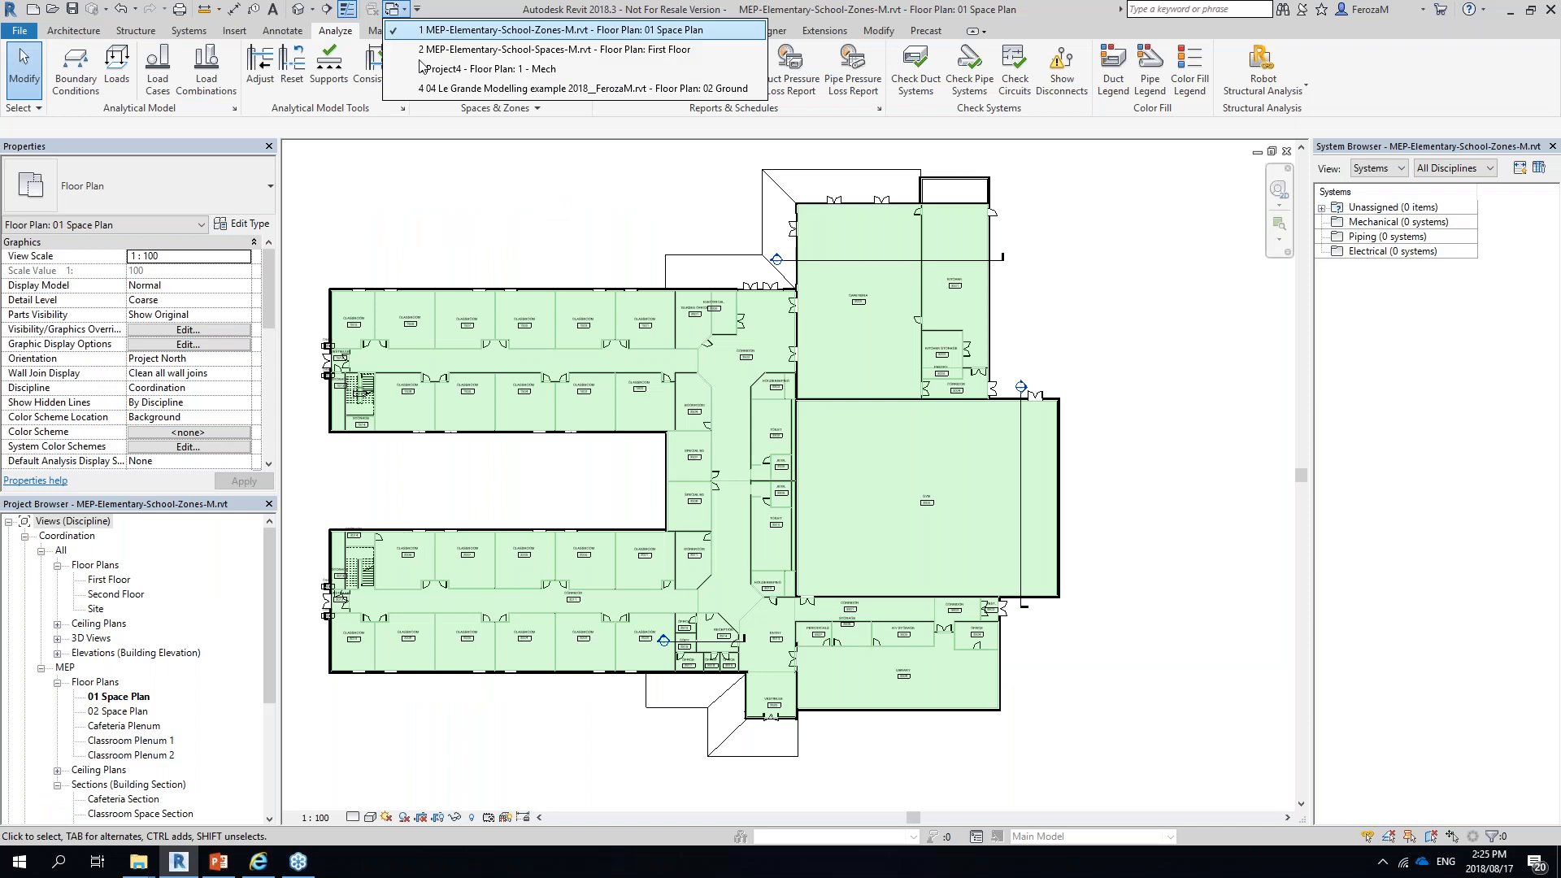
{"action": "left_click", "coordinate": [454, 72]}
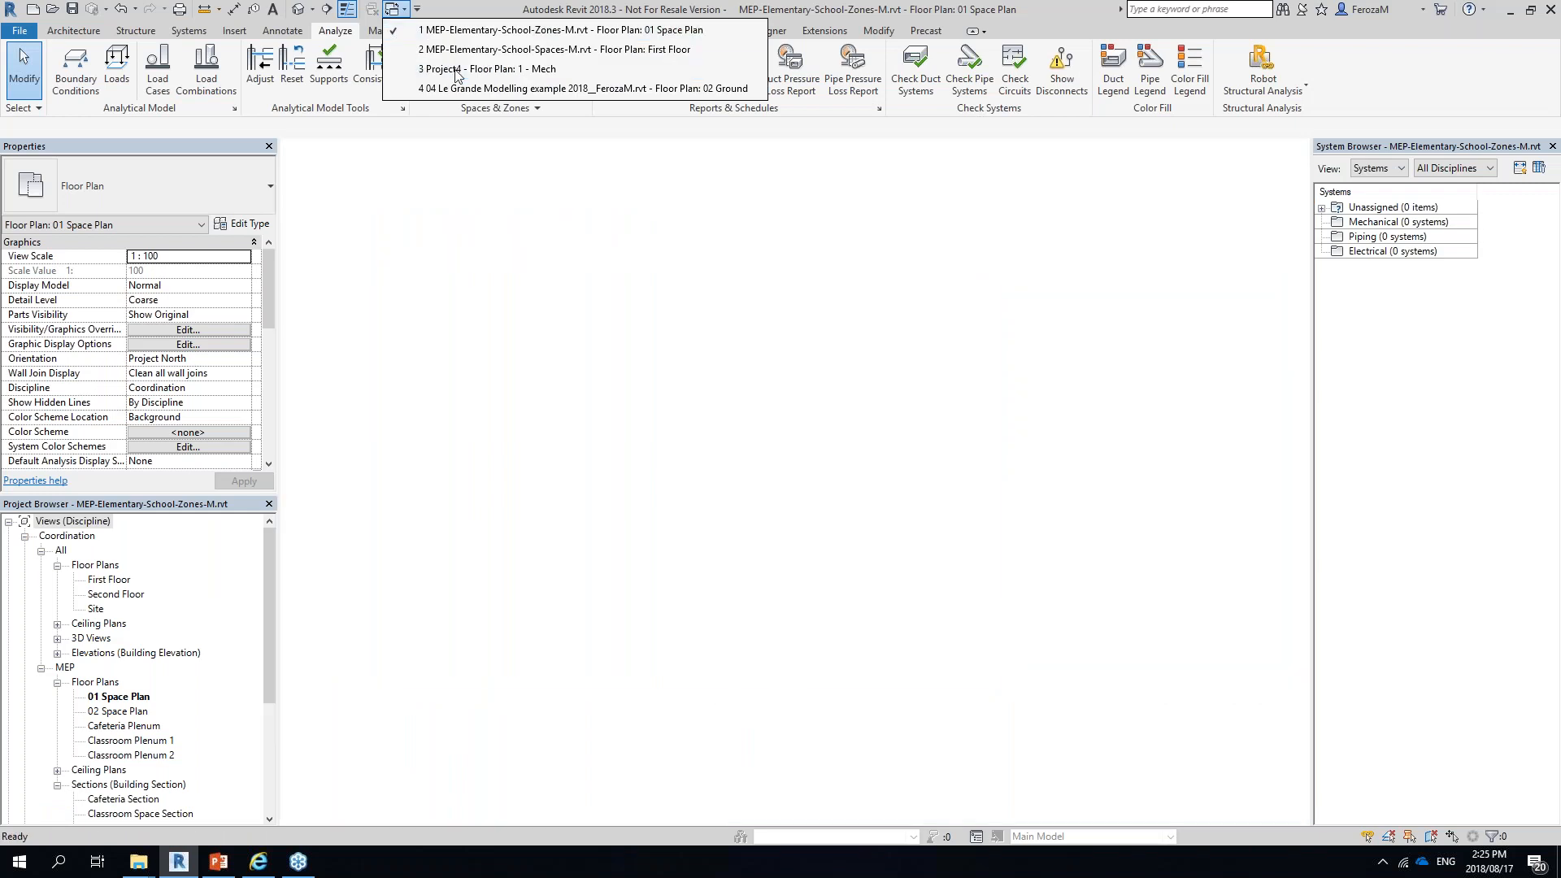
{"action": "left_click", "coordinate": [456, 73]}
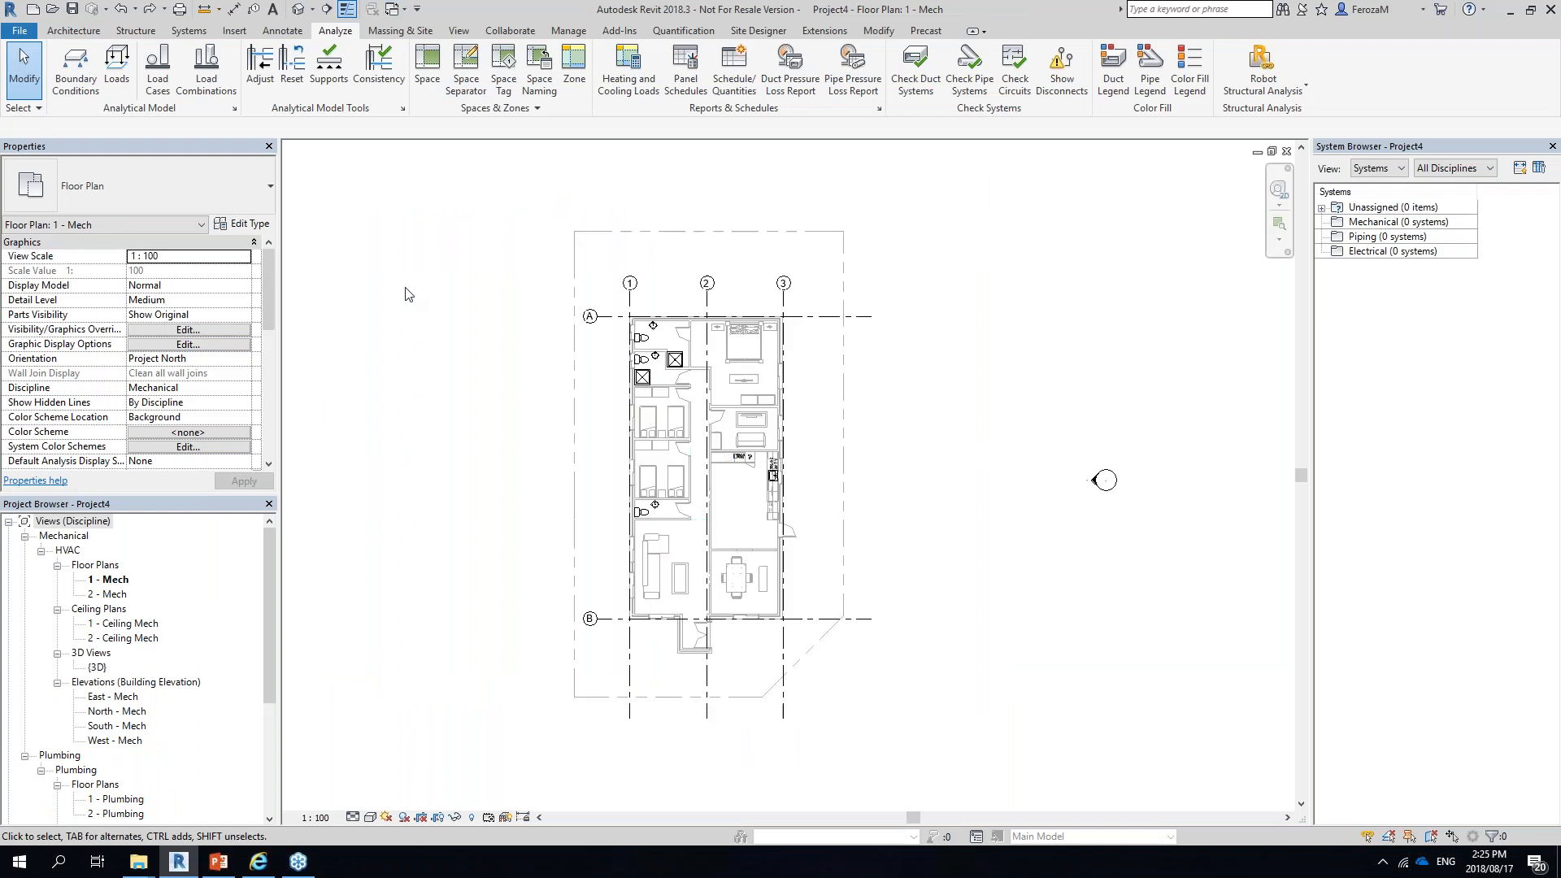
Examine the linked house model's room layout in the 1 - Mech floor plan and select the link to identify it
{"action": "scroll", "coordinate": [853, 407], "scroll_direction": "up", "scroll_amount": 3}
{"action": "middle_click_drag", "start_coordinate": [819, 453], "coordinate": [915, 450]}
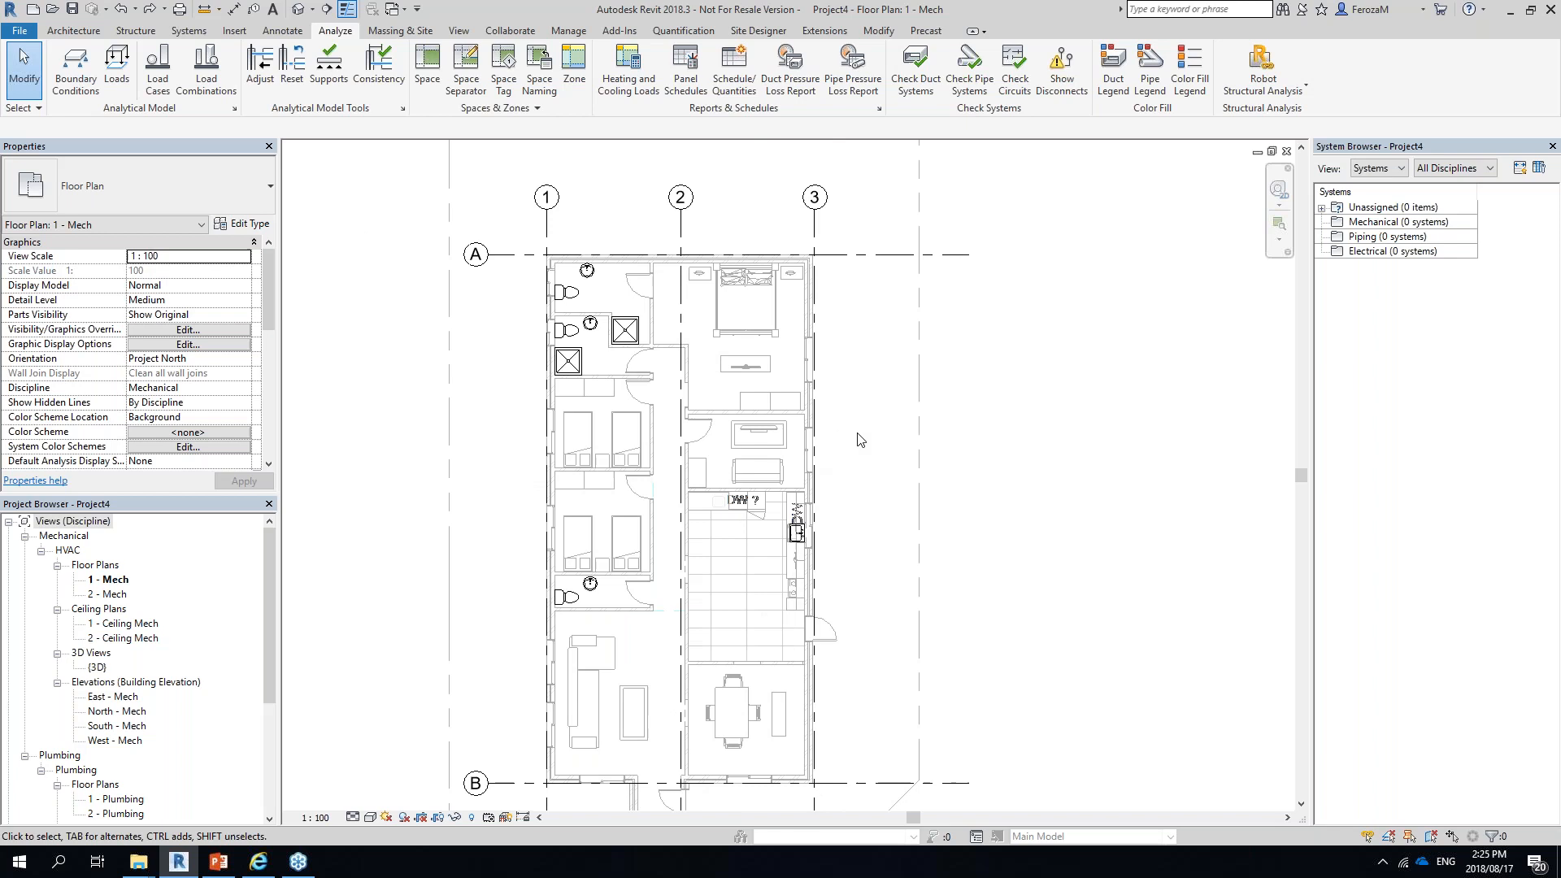
{"action": "scroll", "coordinate": [598, 399], "scroll_direction": "up", "scroll_amount": 2}
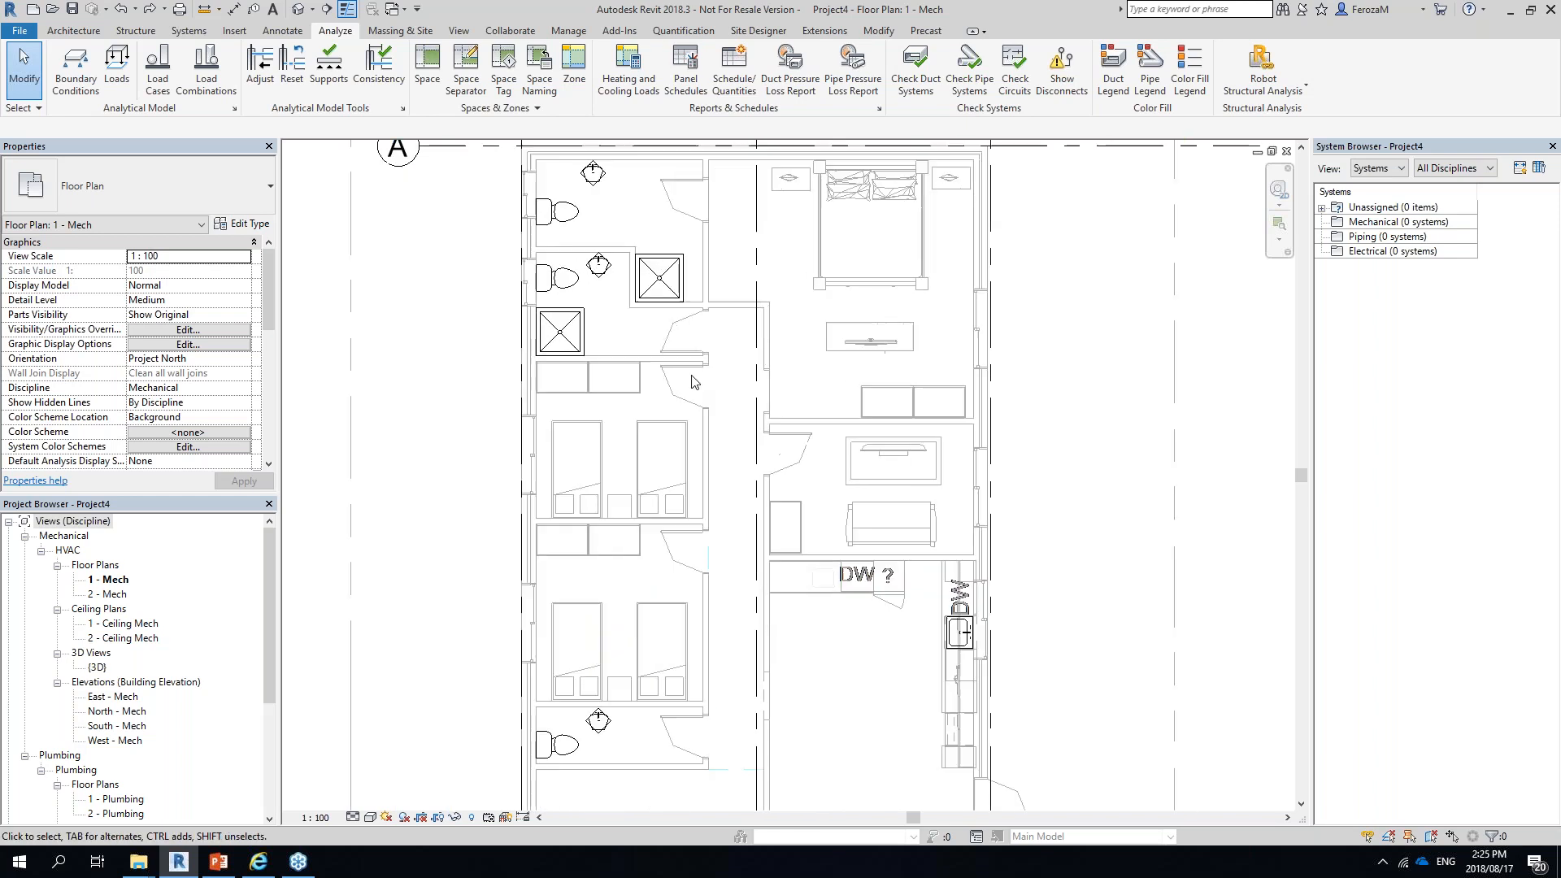
{"action": "scroll", "coordinate": [695, 422], "scroll_direction": "down", "scroll_amount": 2}
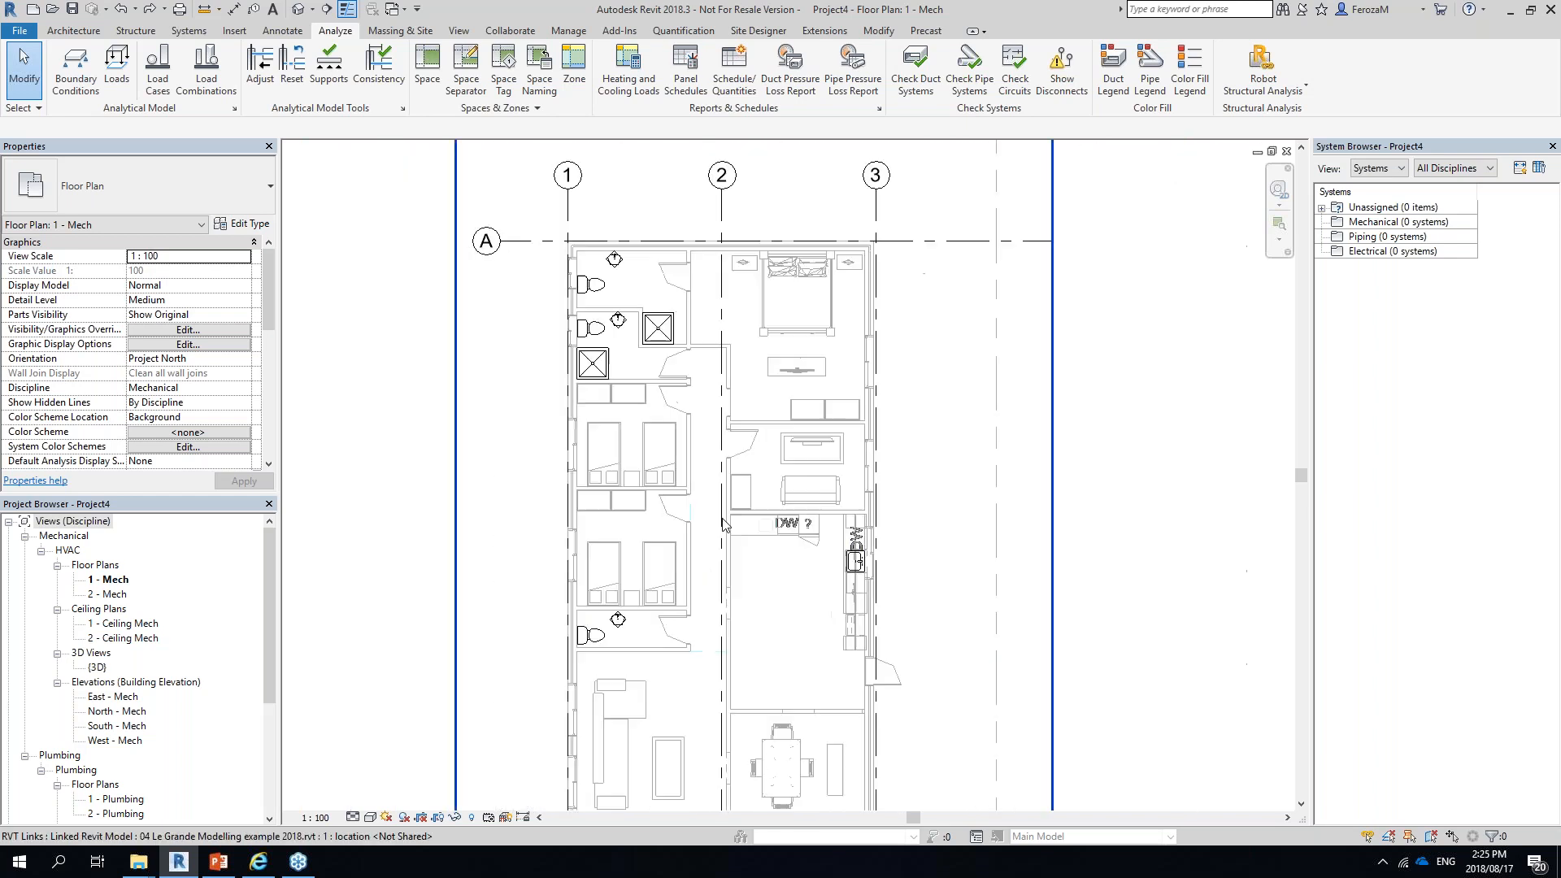
{"action": "scroll", "coordinate": [723, 523], "scroll_direction": "down", "scroll_amount": 2}
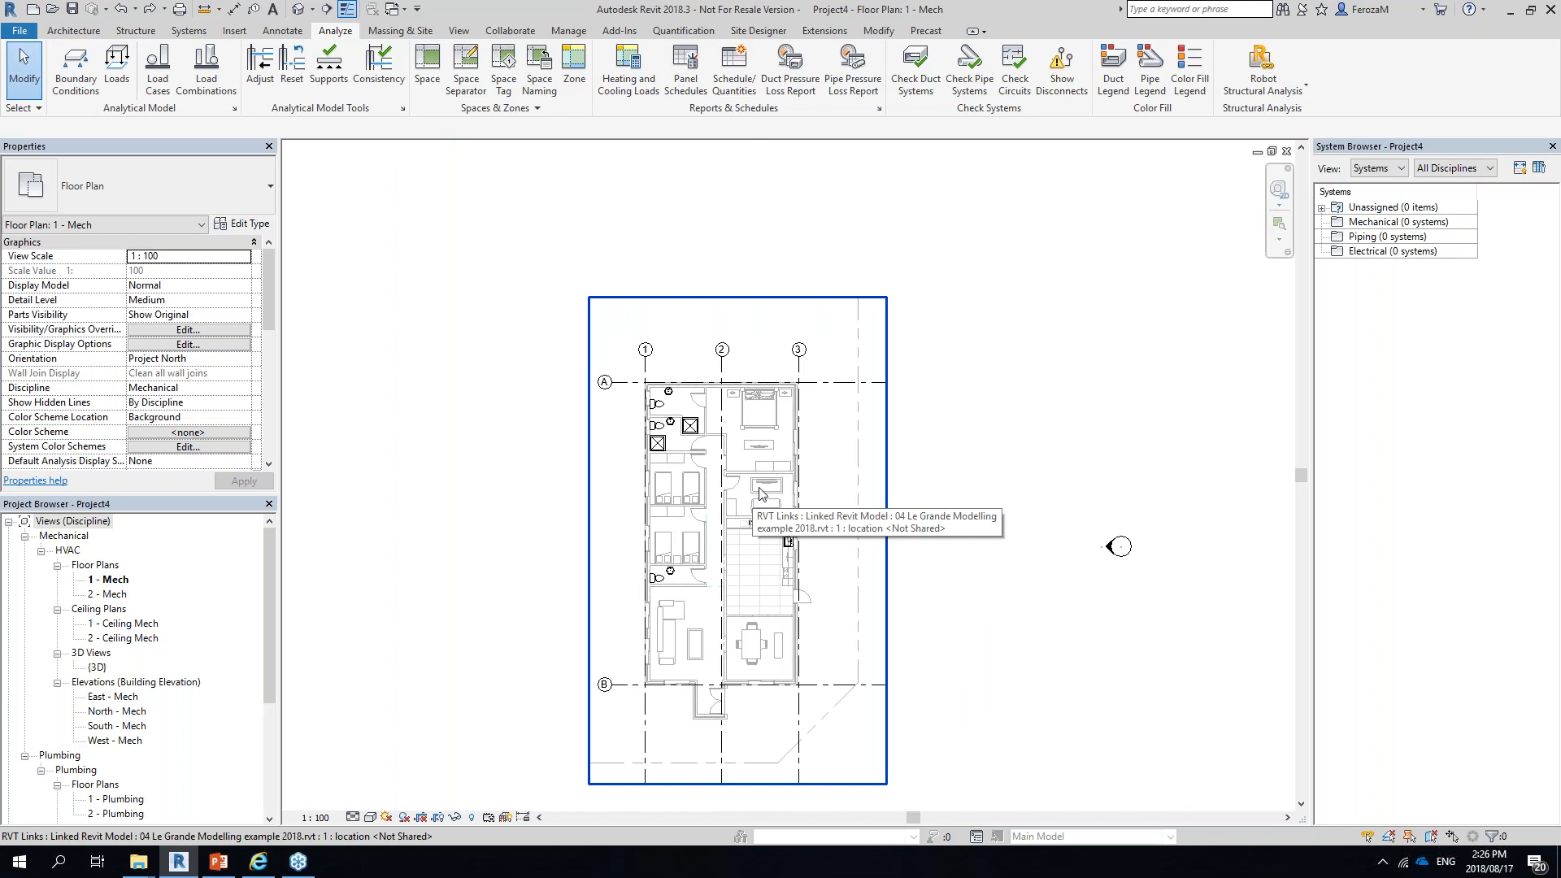
{"action": "scroll", "coordinate": [756, 430], "scroll_direction": "down", "scroll_amount": 1}
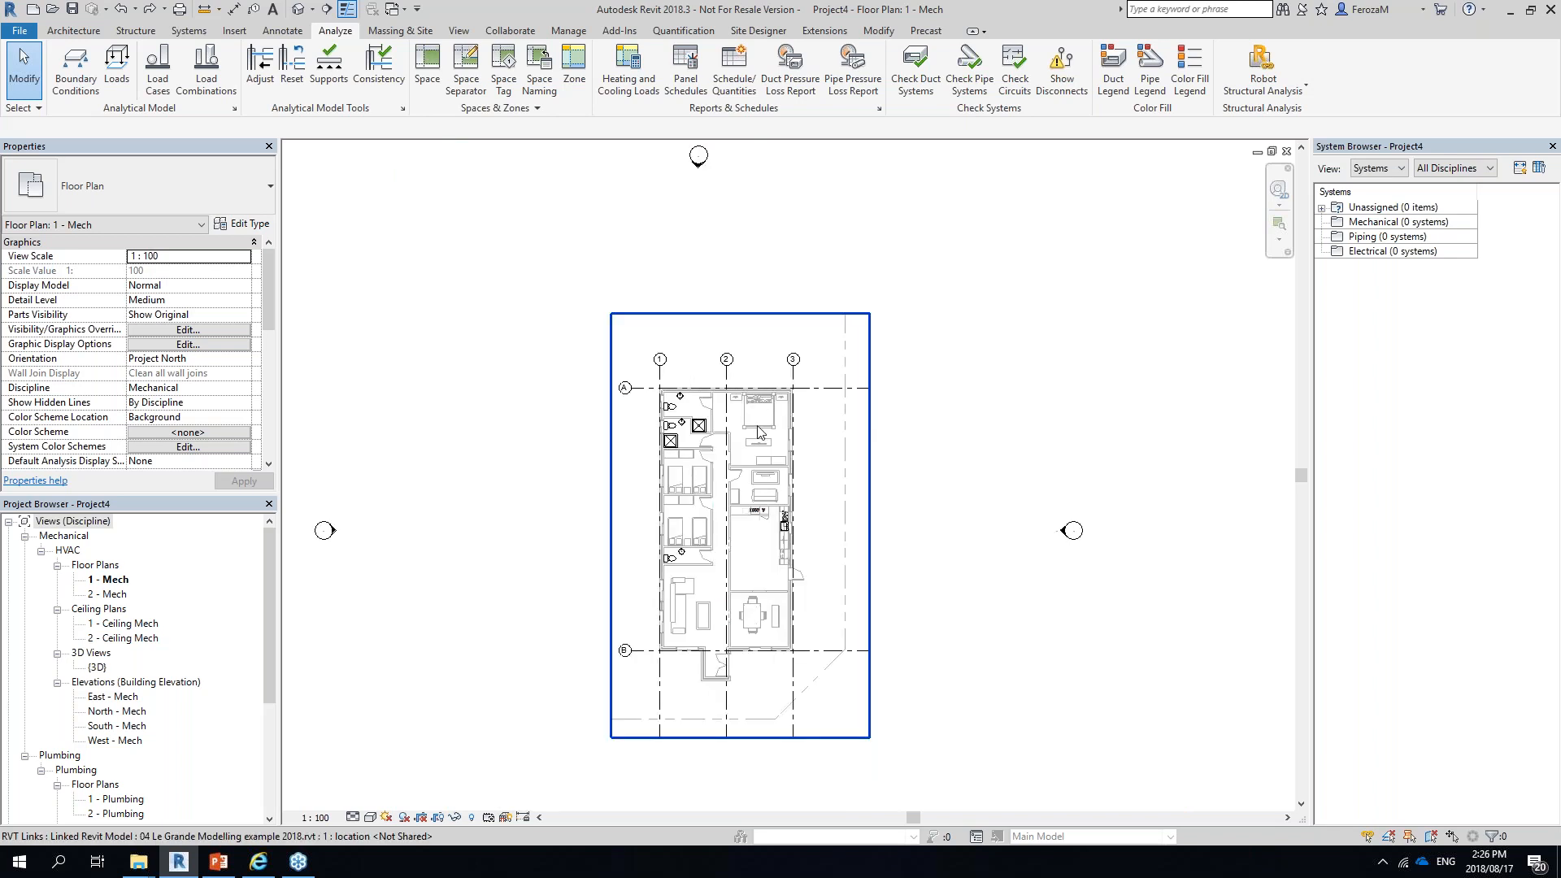
{"action": "scroll", "coordinate": [758, 432], "scroll_direction": "up", "scroll_amount": 1}
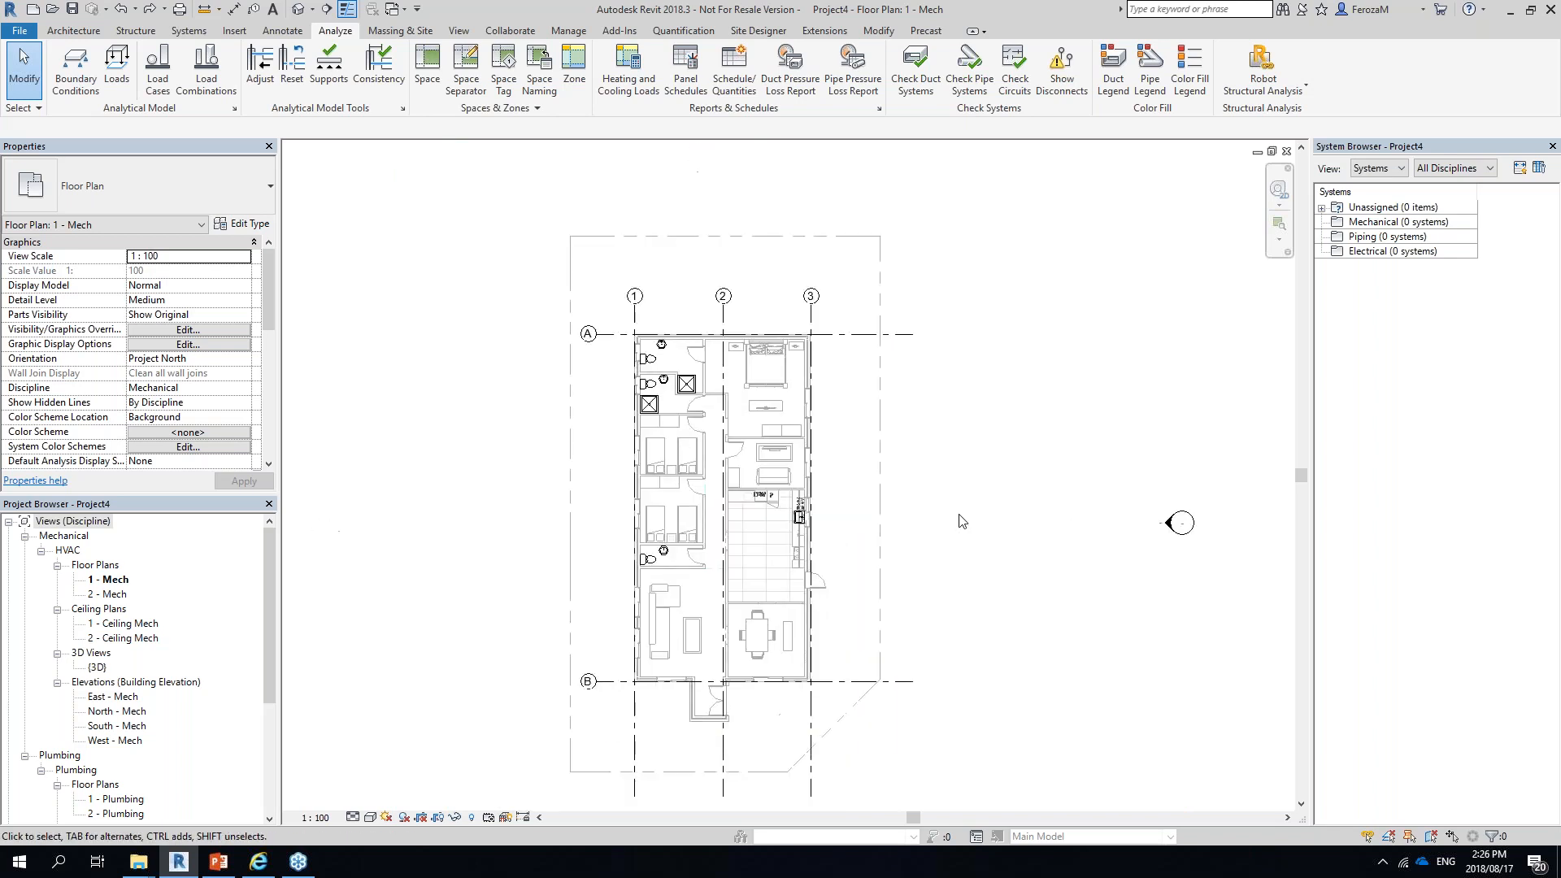
{"action": "left_click", "coordinate": [773, 461]}
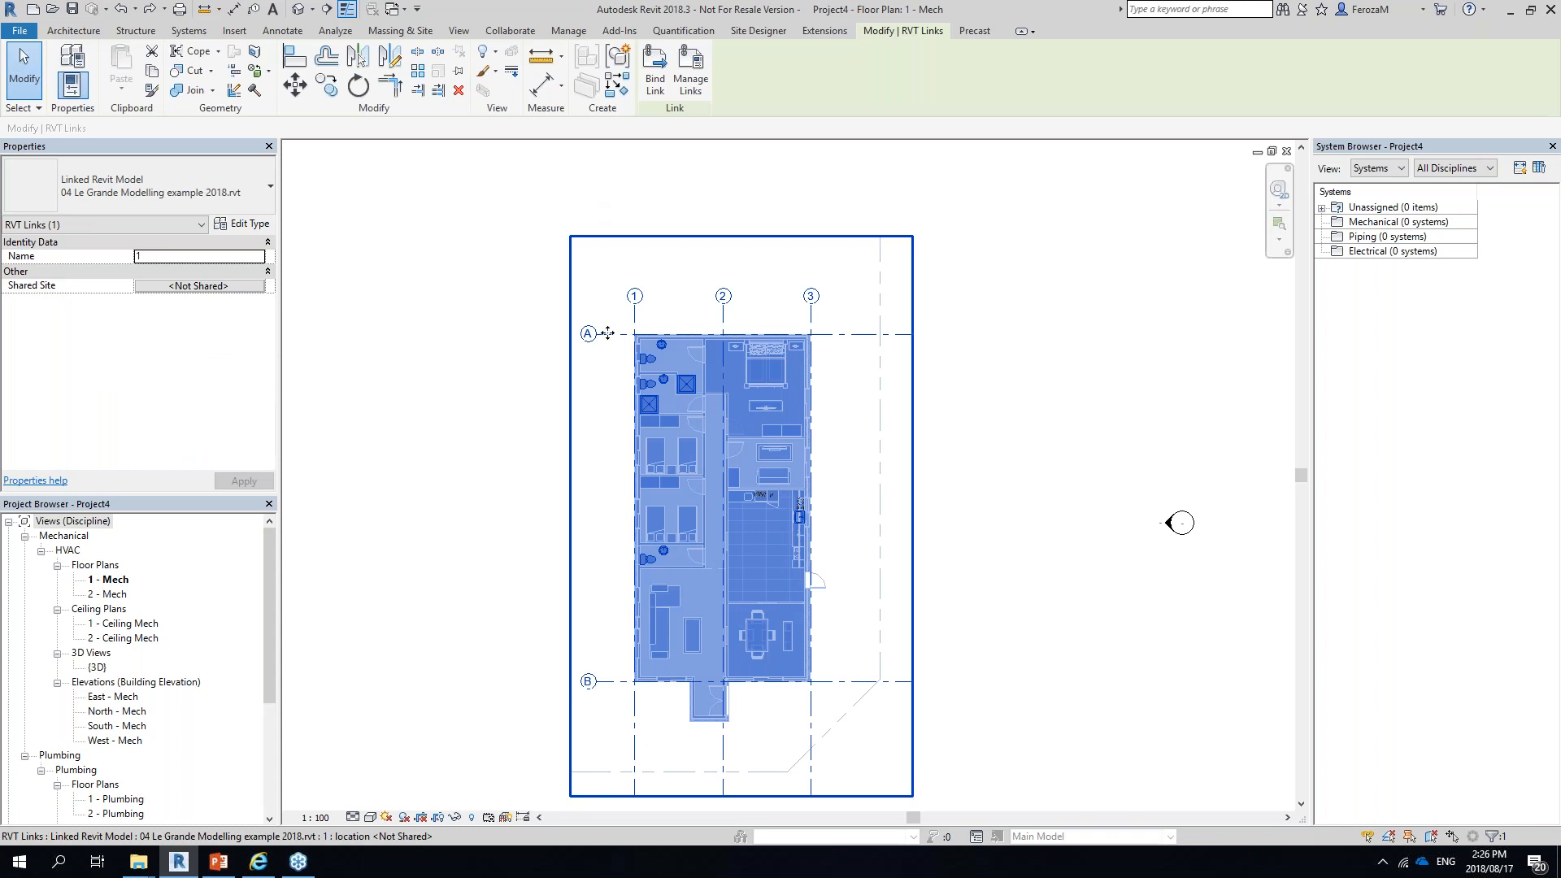
{"action": "left_click", "coordinate": [335, 31]}
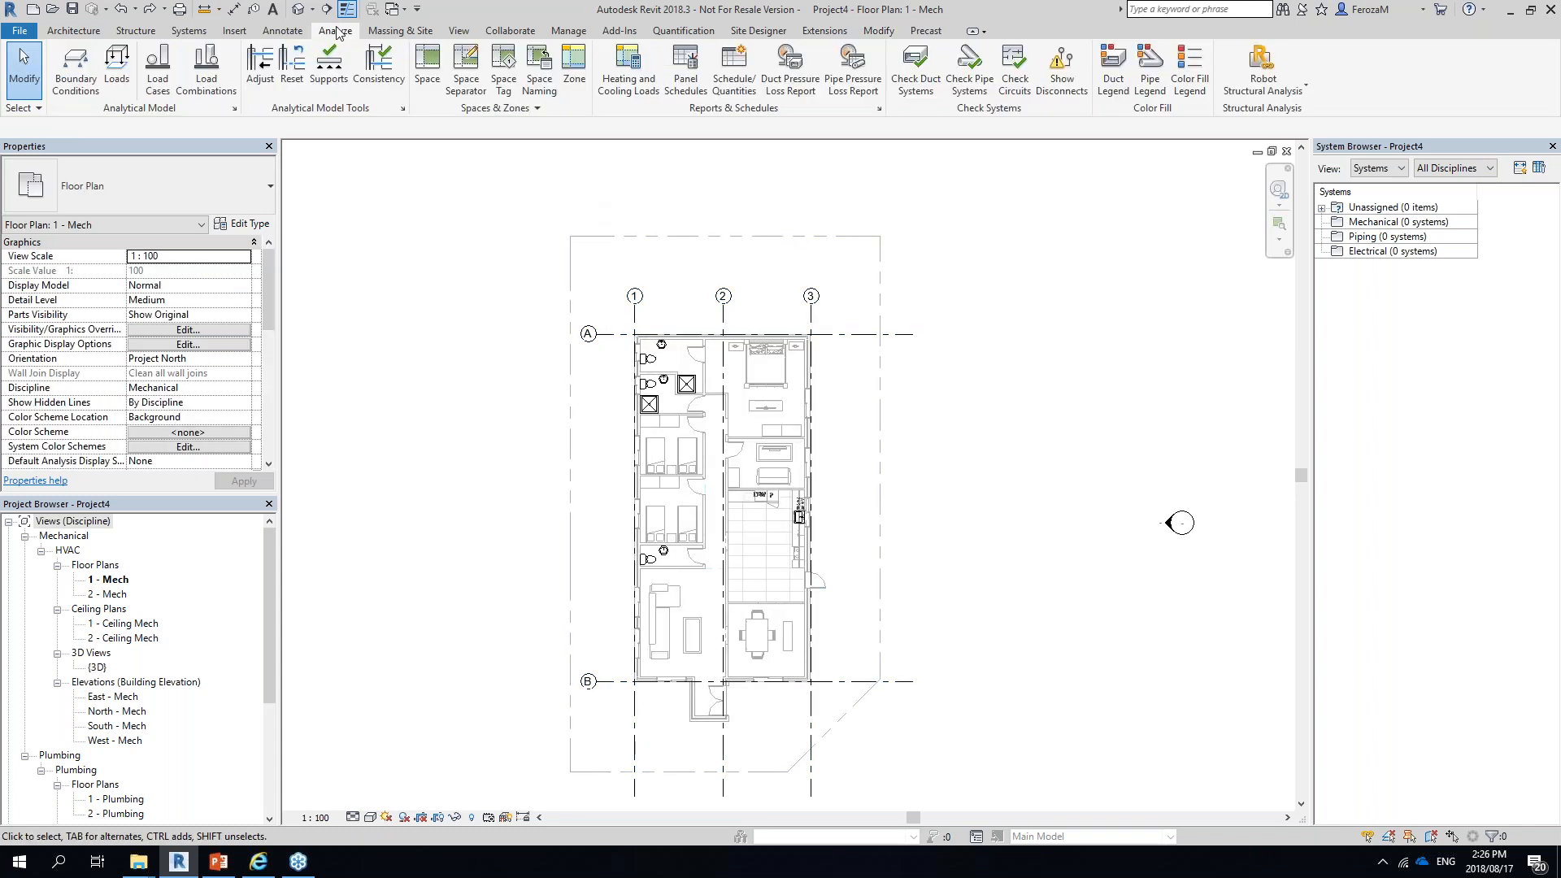
Look through the files available for linking a Revit model without linking one, and review the existing link in Manage Links
{"action": "left_click", "coordinate": [234, 32]}
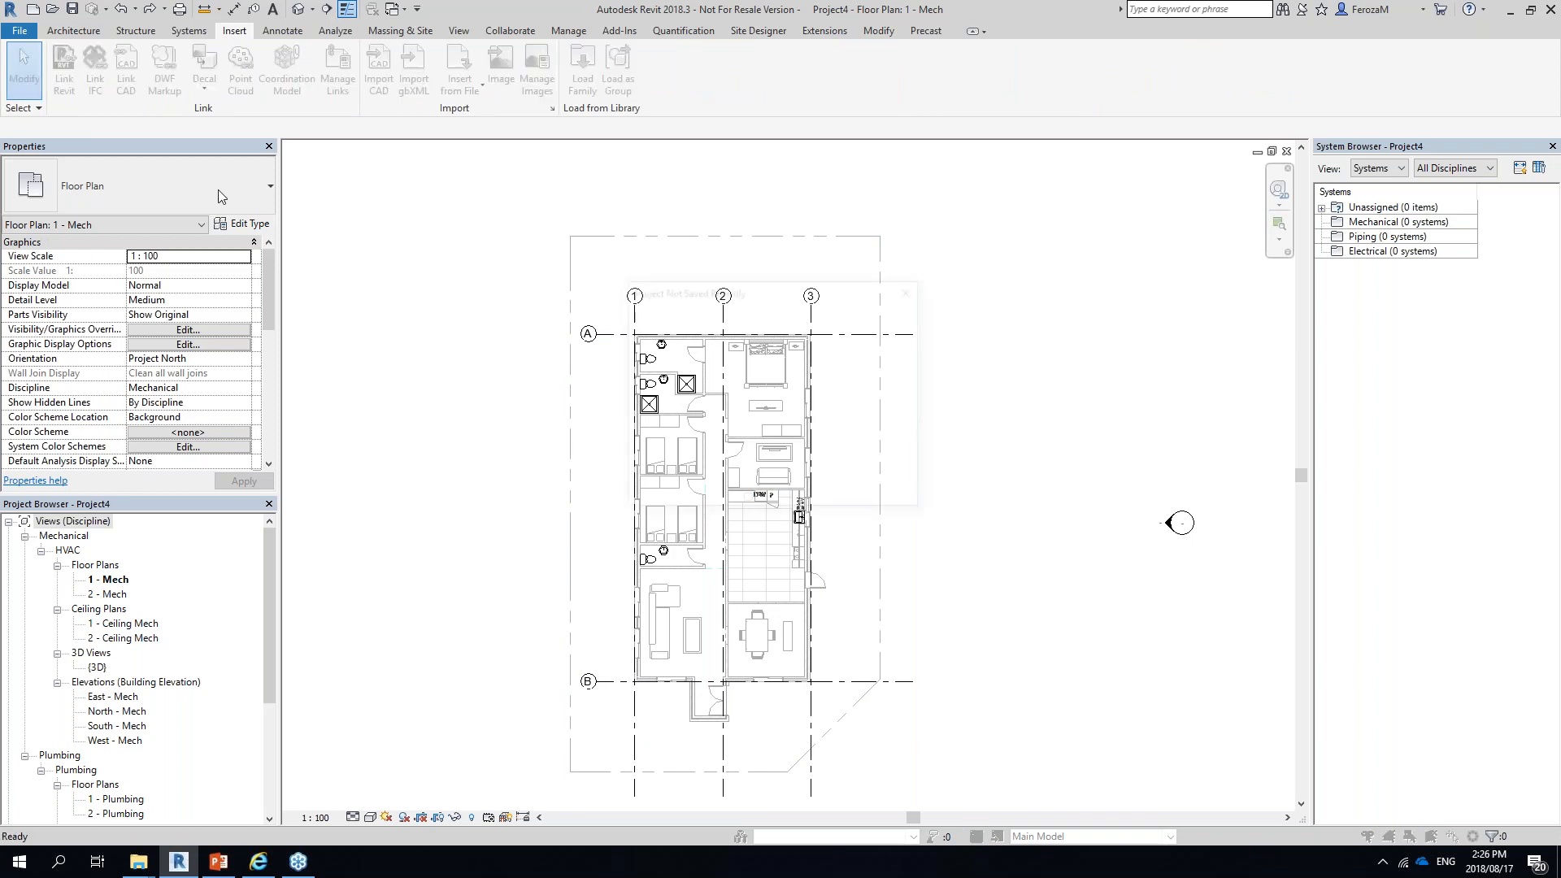
{"action": "left_click", "coordinate": [886, 494]}
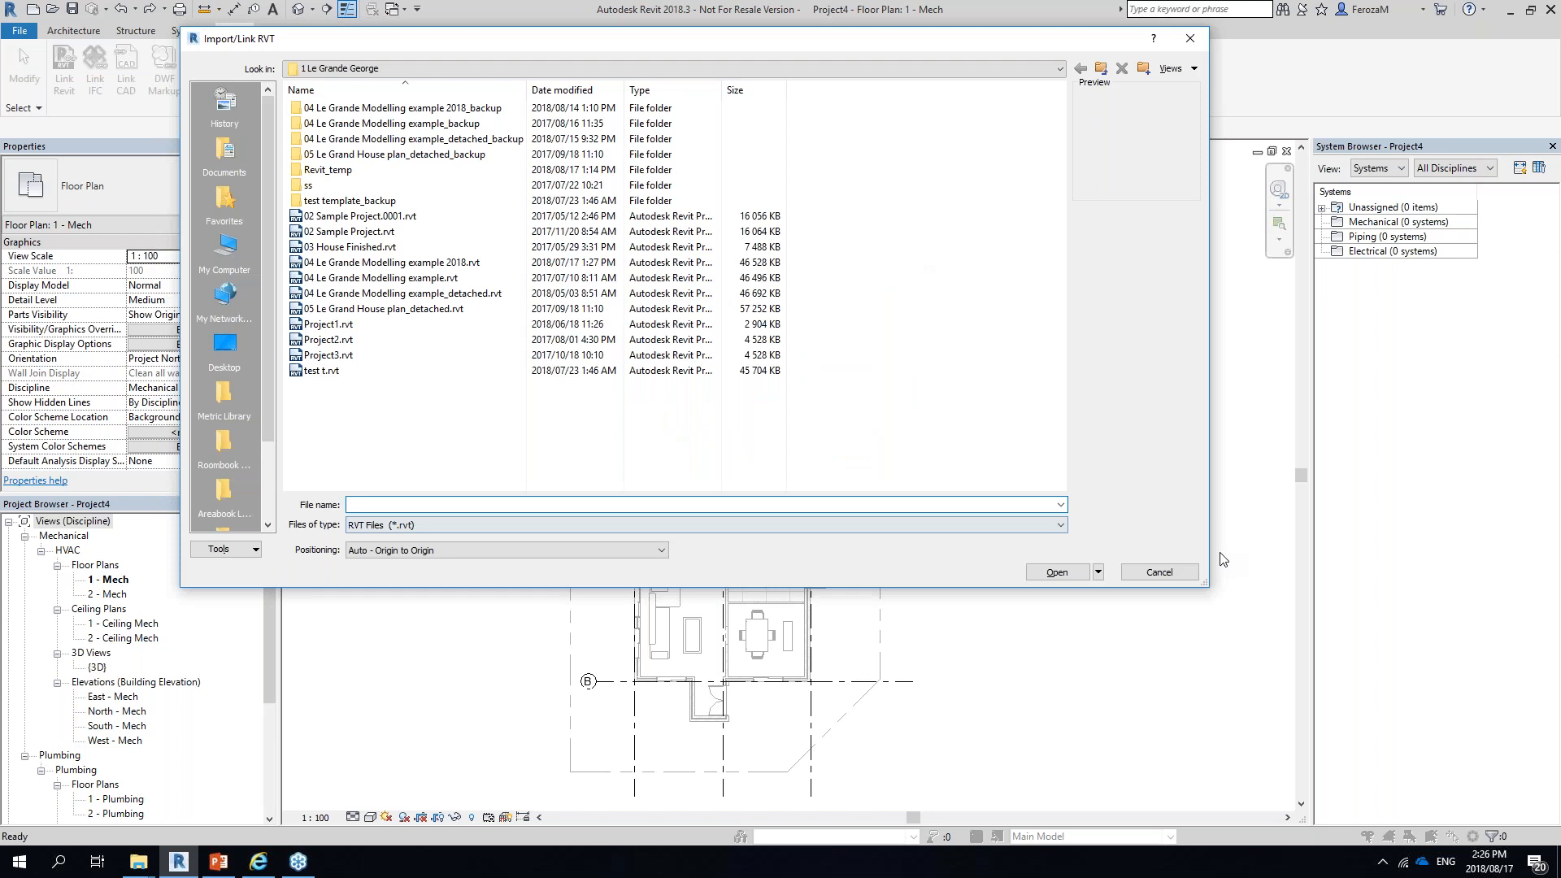
{"action": "key", "text": "Escape"}
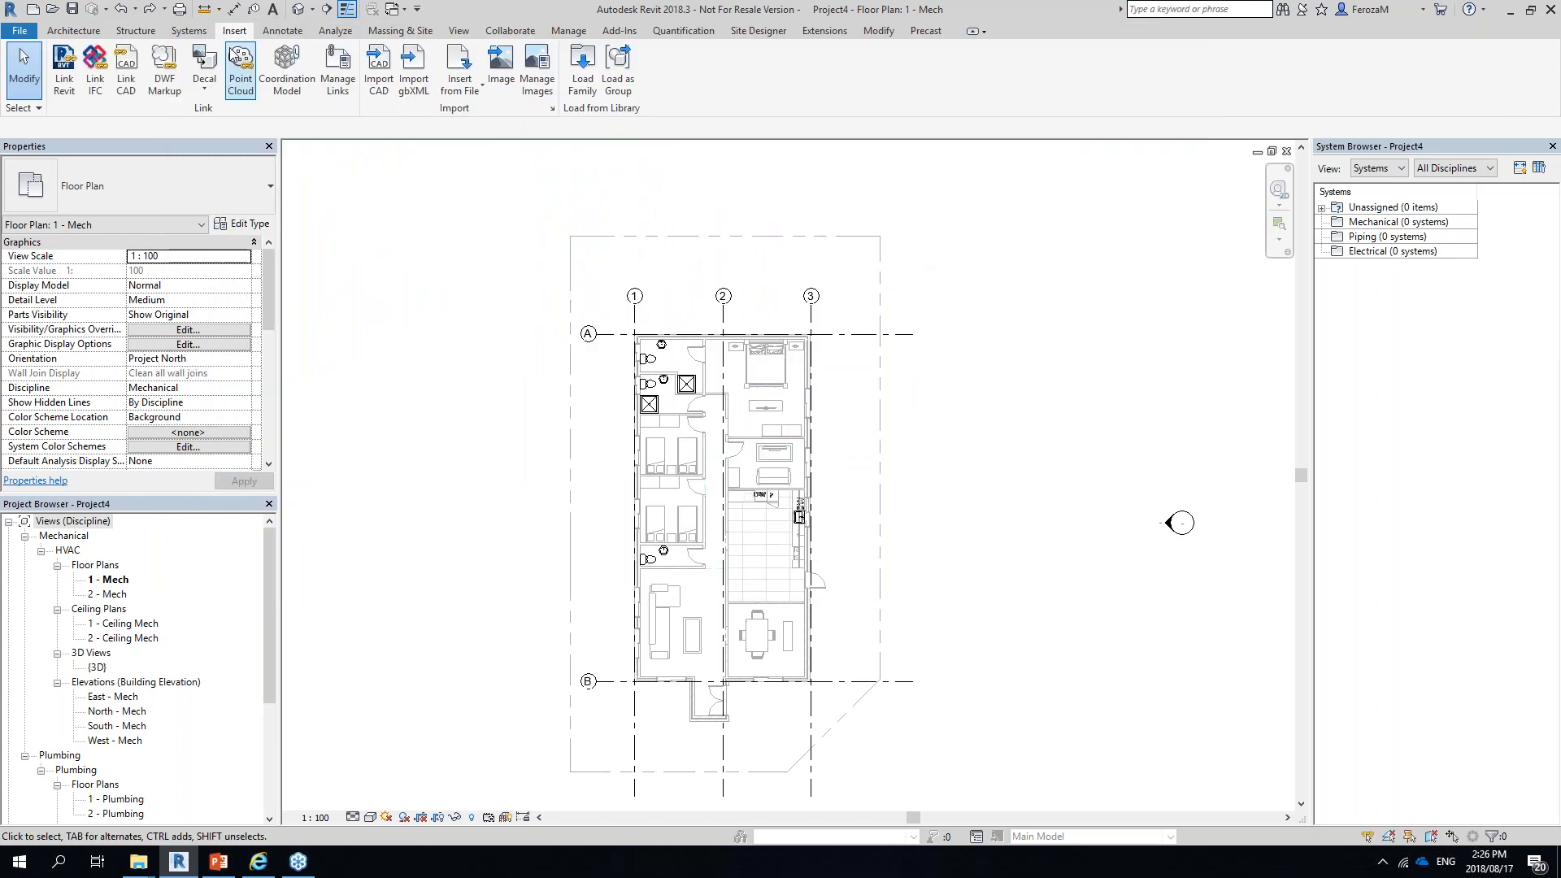
{"action": "left_click", "coordinate": [337, 72]}
{"action": "left_click", "coordinate": [455, 263]}
{"action": "left_click", "coordinate": [919, 661]}
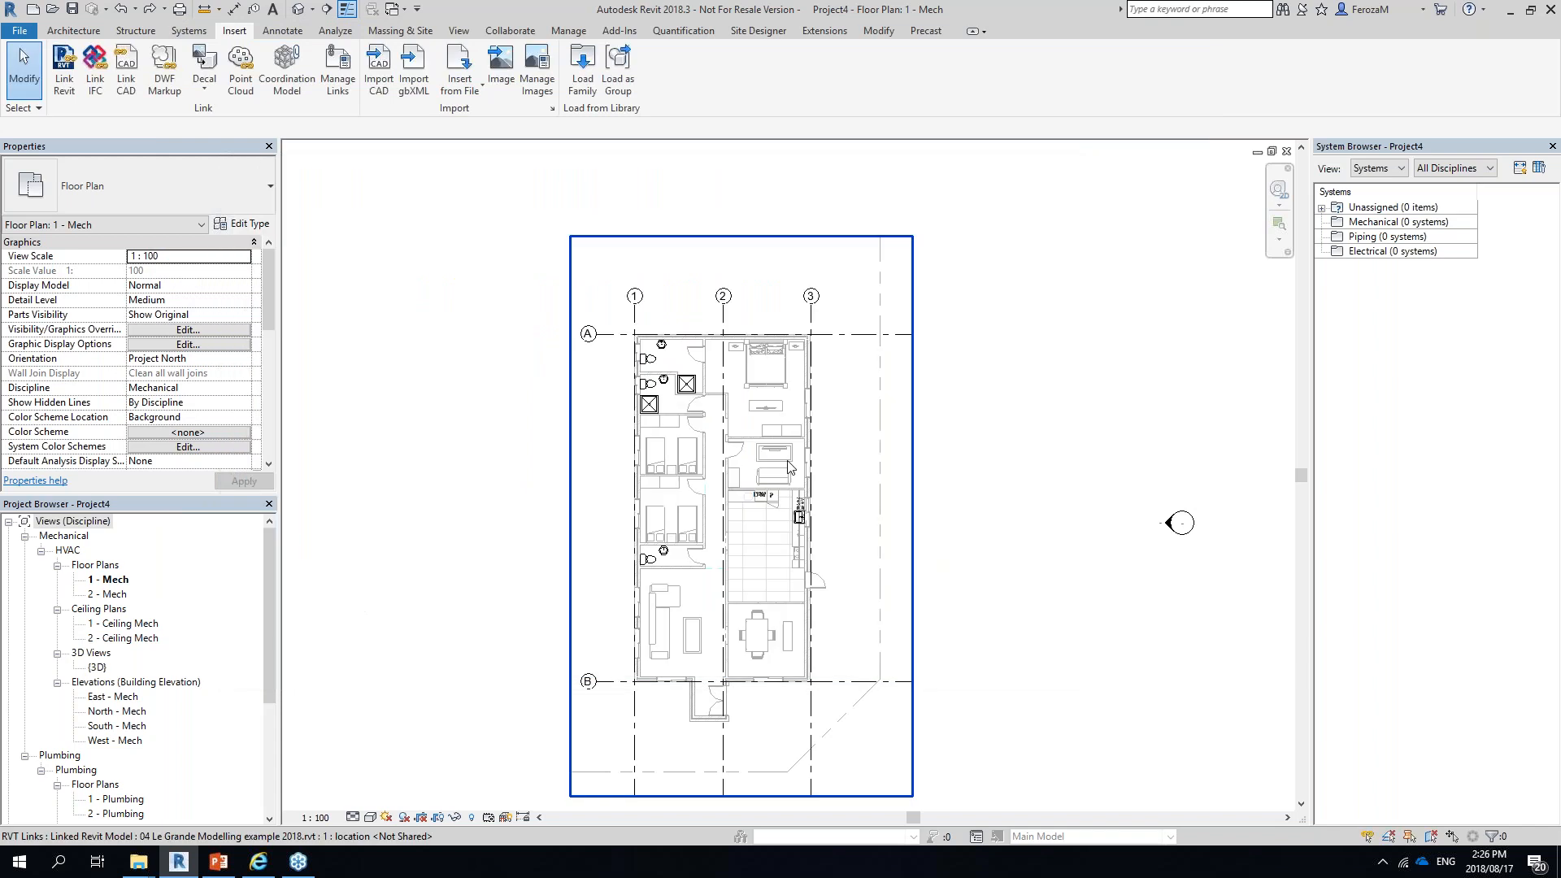
Review the Room Bounding setting in the linked house model's type properties without changing it
{"action": "left_click", "coordinate": [788, 468]}
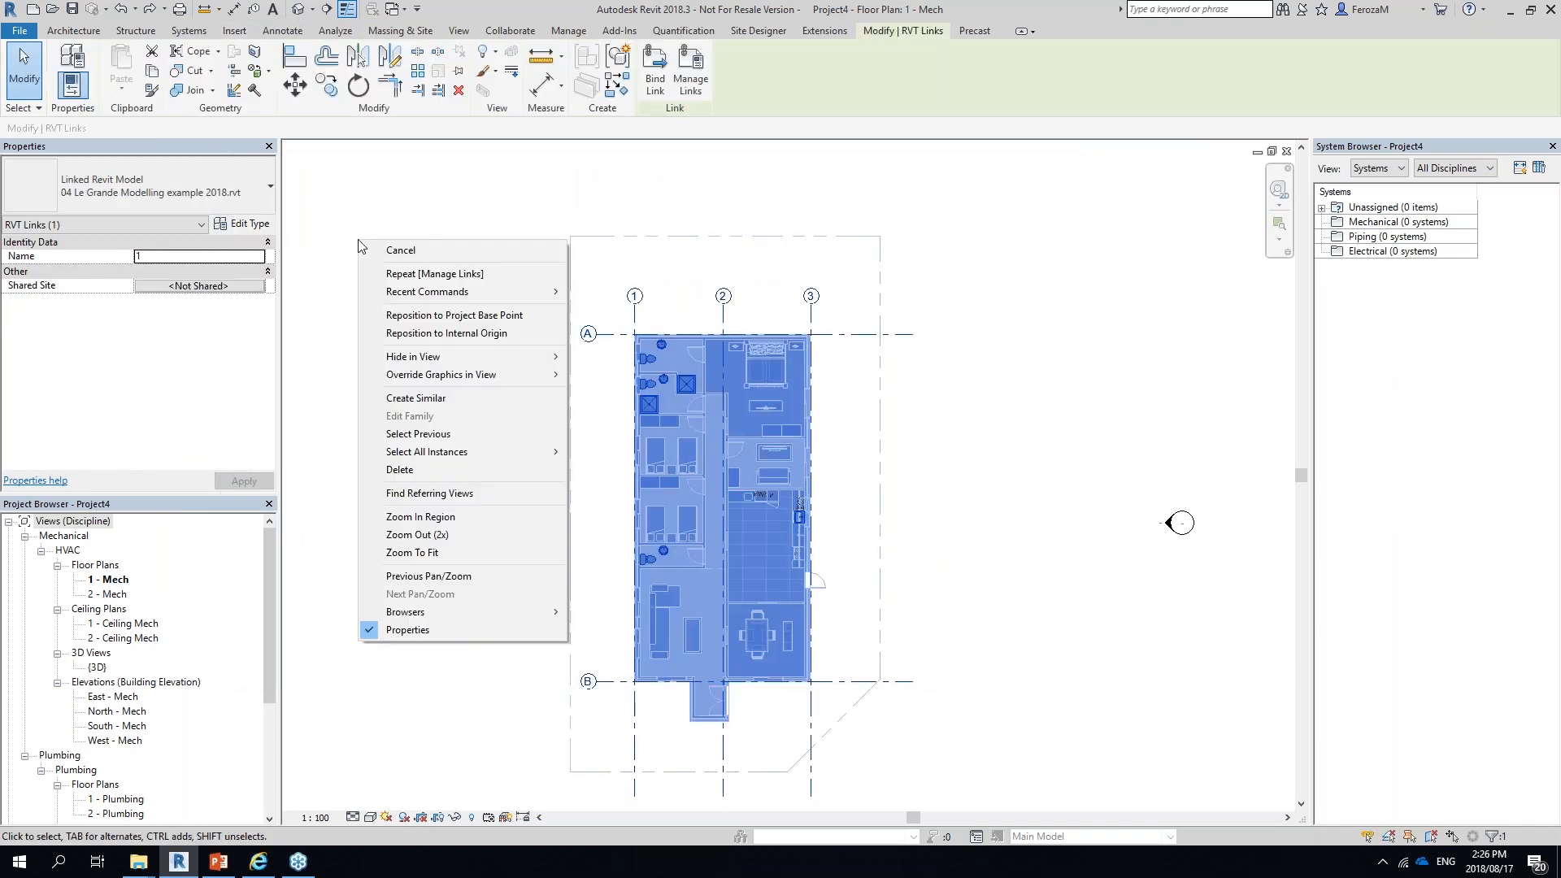
{"action": "left_click", "coordinate": [238, 226]}
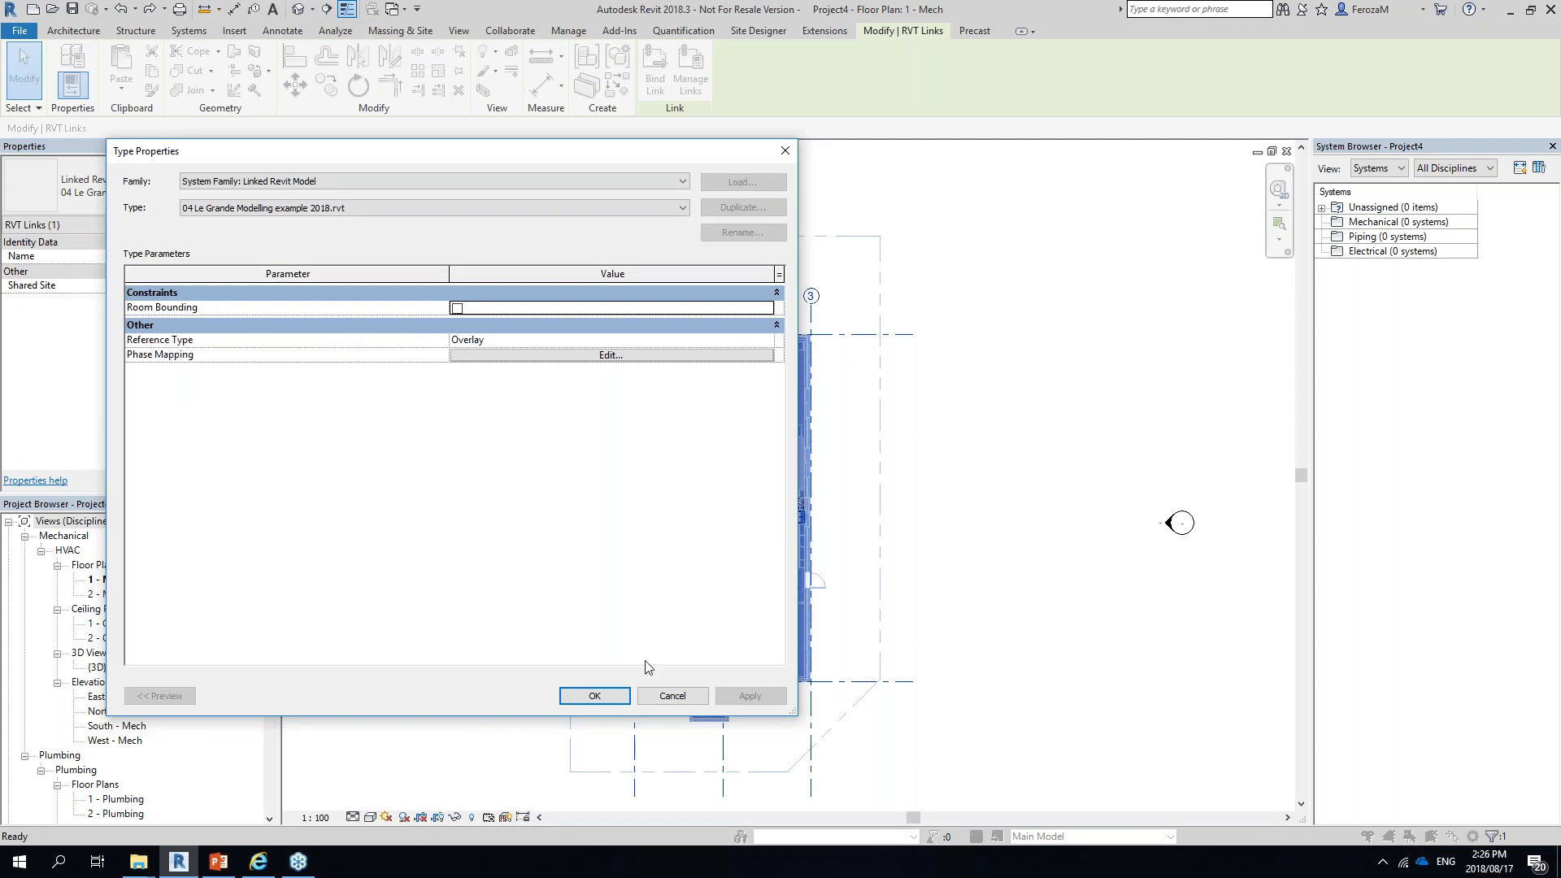
{"action": "left_click", "coordinate": [683, 701]}
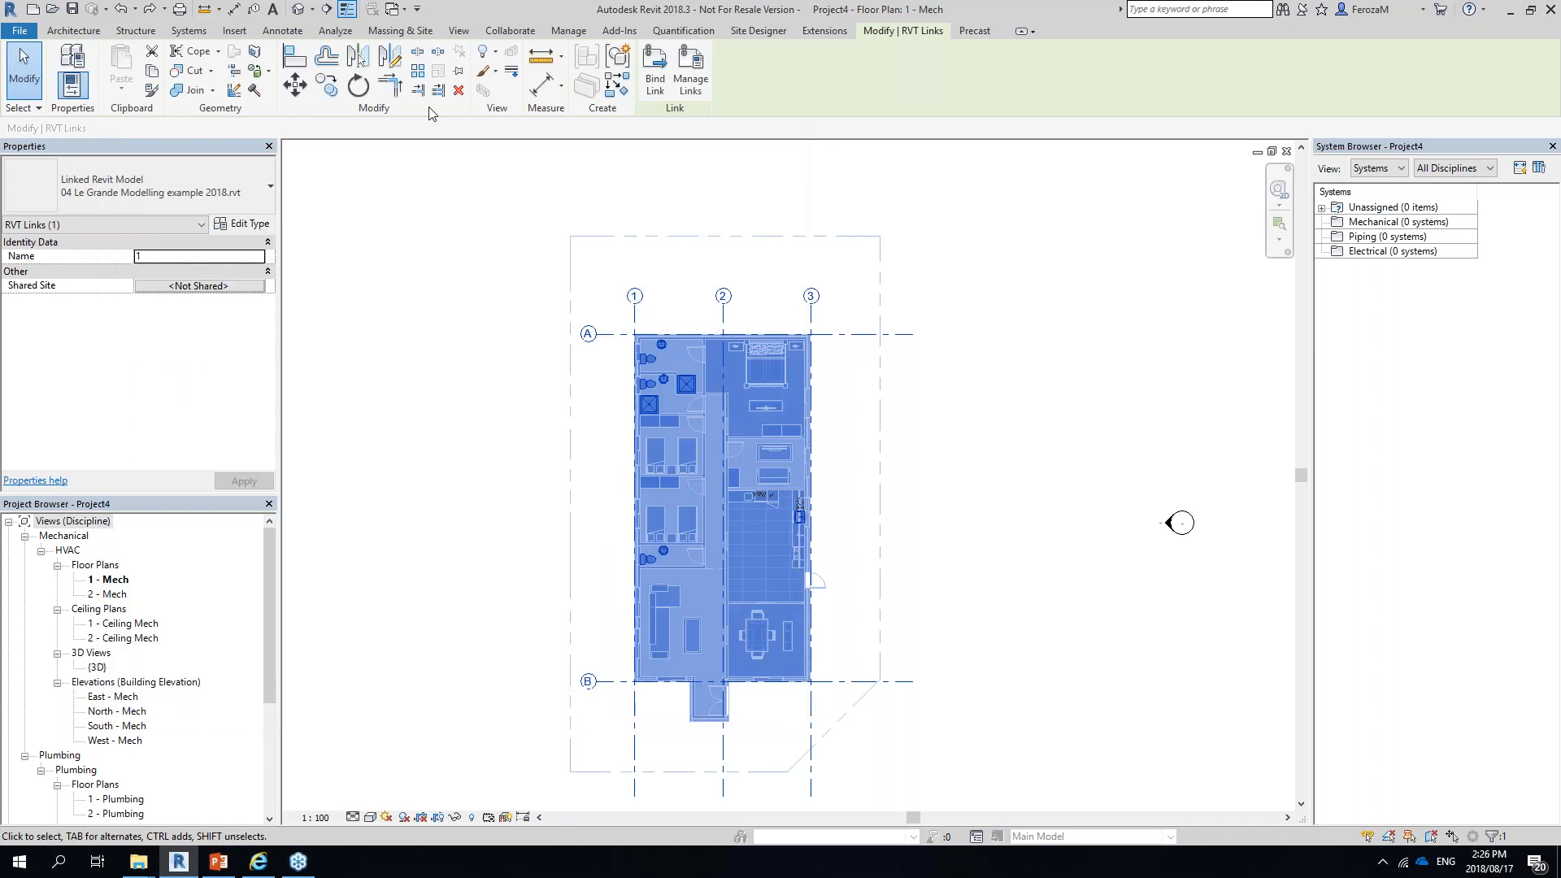
Preview space placement over the linked model's rooms to check whether their walls act as boundaries, without placing a space
{"action": "left_click", "coordinate": [335, 30]}
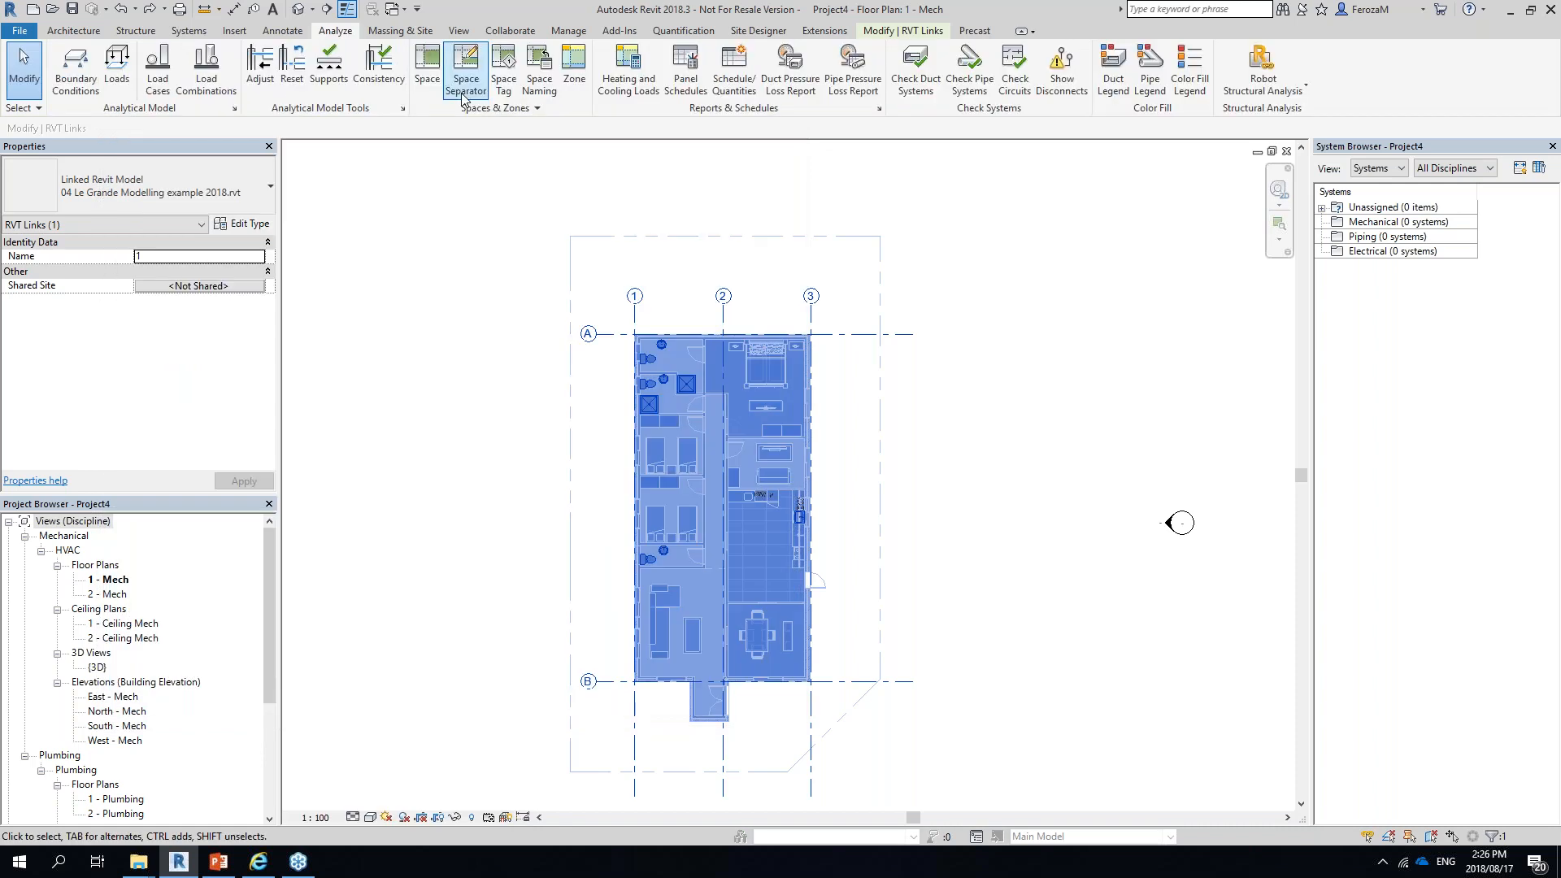
{"action": "left_click", "coordinate": [522, 69]}
{"action": "scroll", "coordinate": [694, 397], "scroll_direction": "up", "scroll_amount": 2}
{"action": "middle_click_drag", "start_coordinate": [830, 530], "coordinate": [830, 449]}
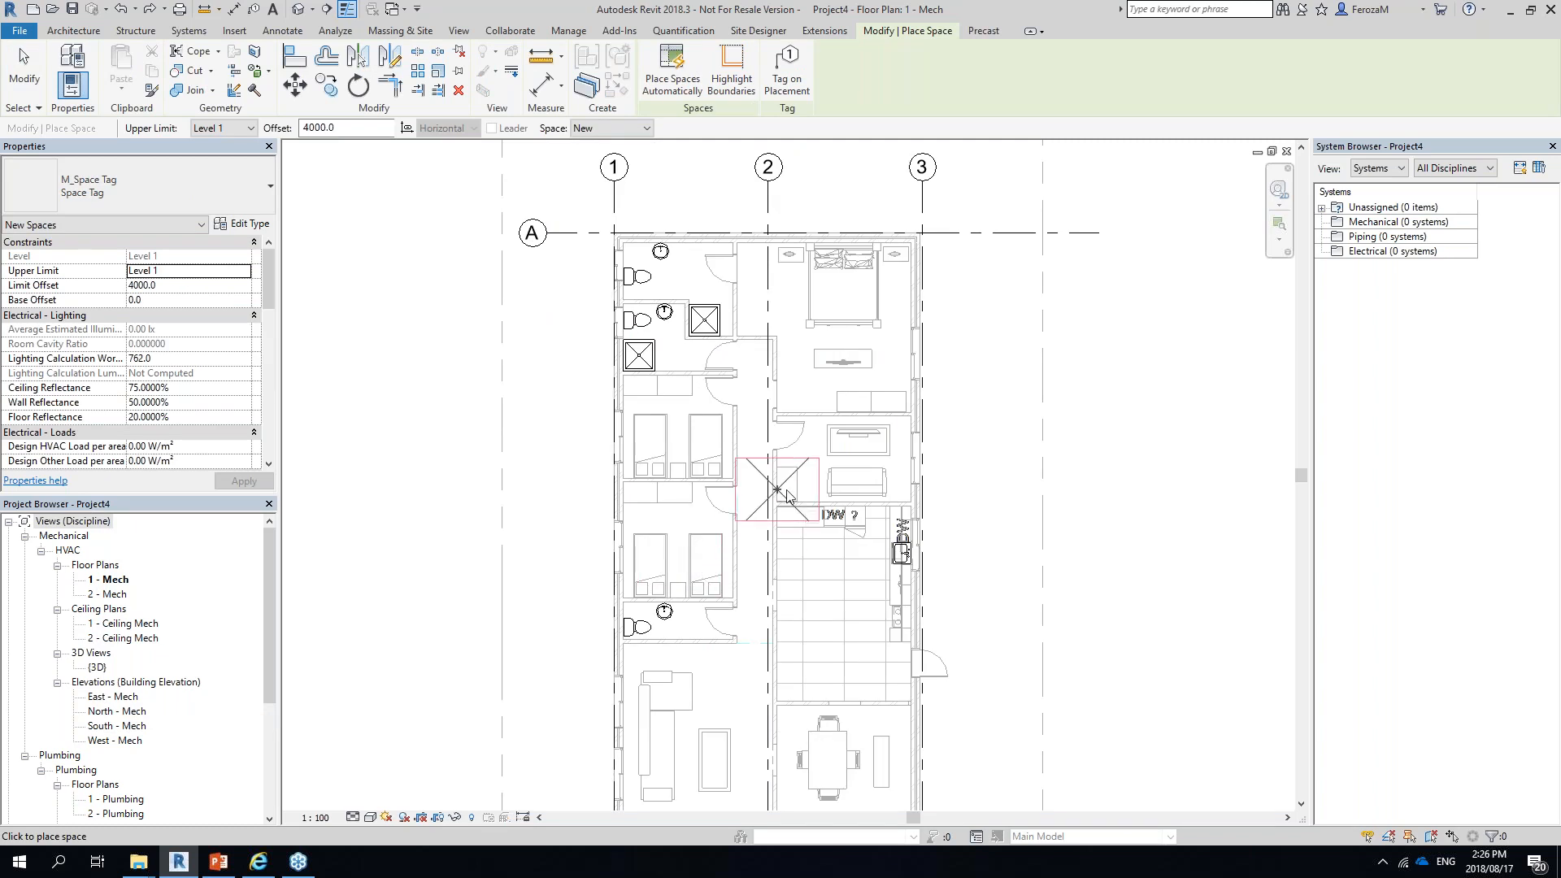
{"action": "scroll", "coordinate": [843, 481], "scroll_direction": "up", "scroll_amount": 2}
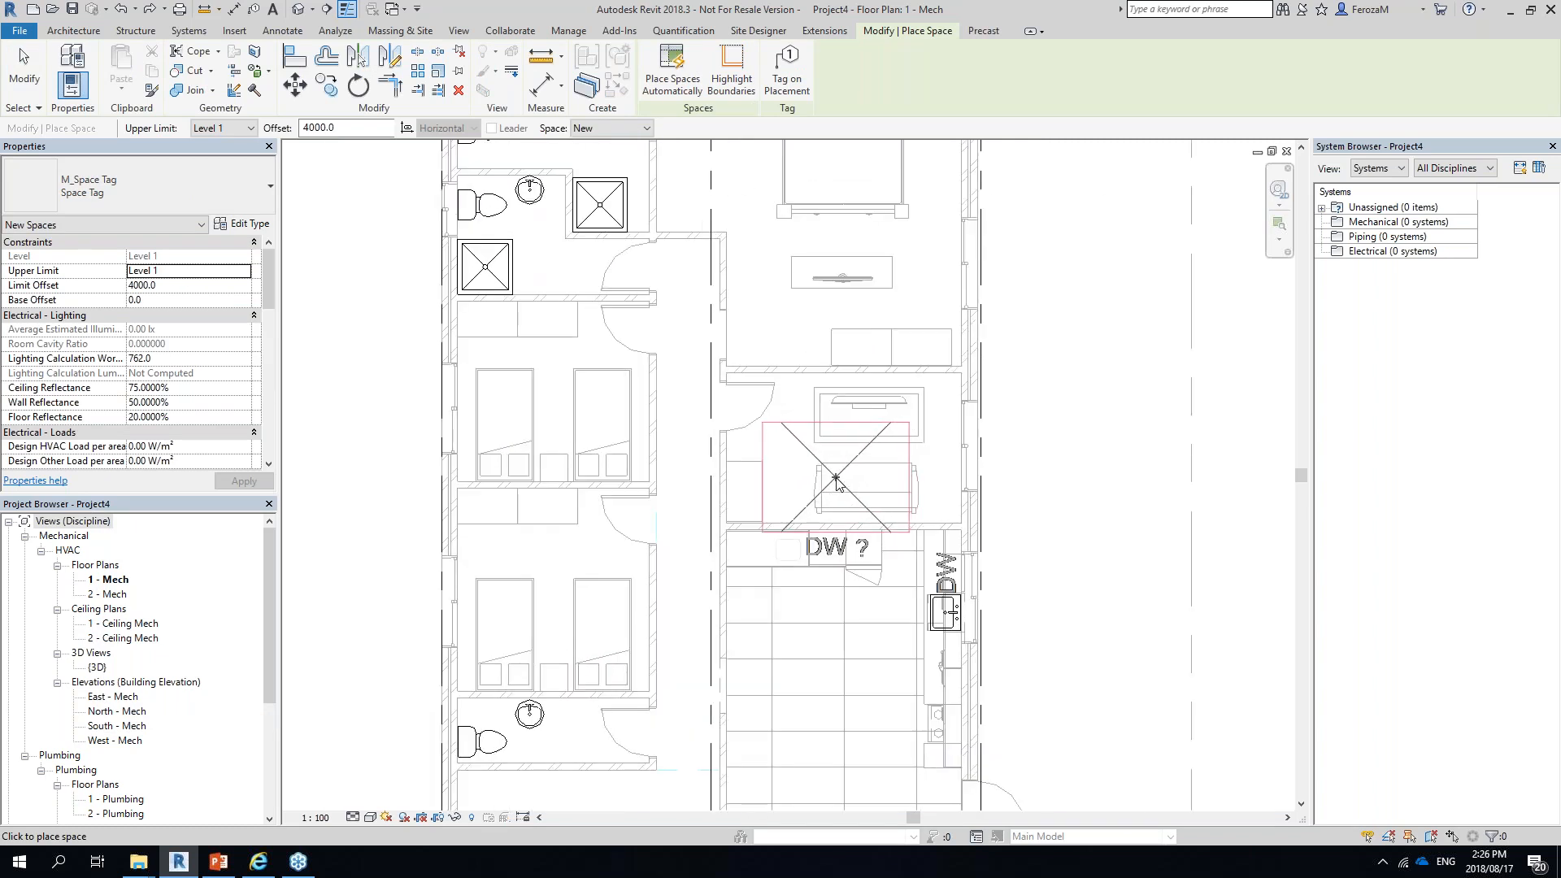
{"action": "scroll", "coordinate": [842, 486], "scroll_direction": "down", "scroll_amount": 1}
{"action": "scroll", "coordinate": [795, 530], "scroll_direction": "down", "scroll_amount": 1}
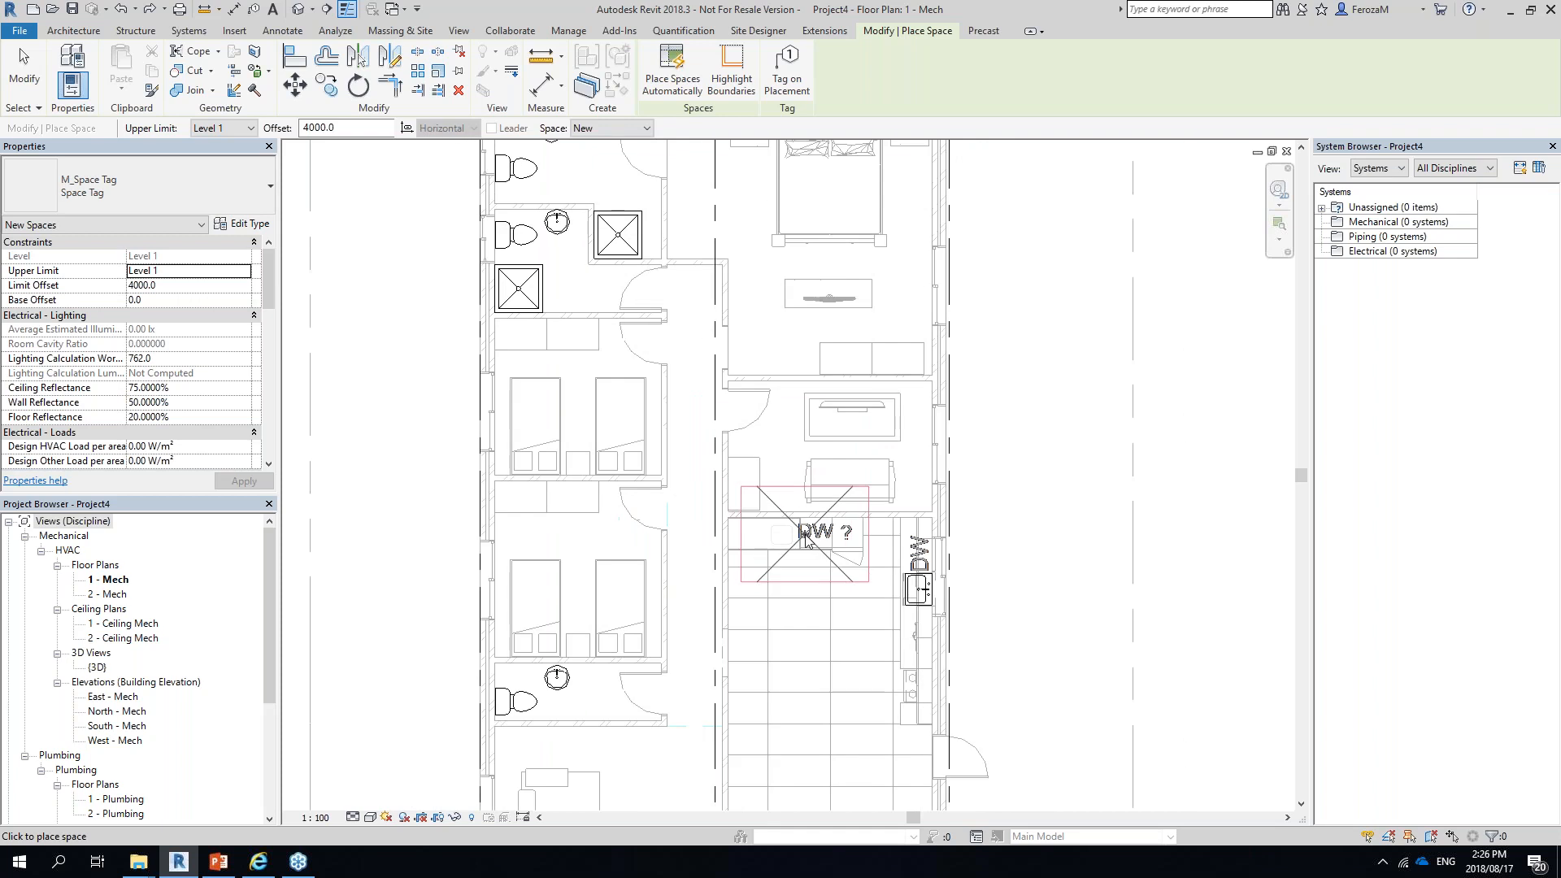
{"action": "scroll", "coordinate": [833, 500], "scroll_direction": "down", "scroll_amount": 1}
{"action": "scroll", "coordinate": [833, 500], "scroll_direction": "down", "scroll_amount": 1}
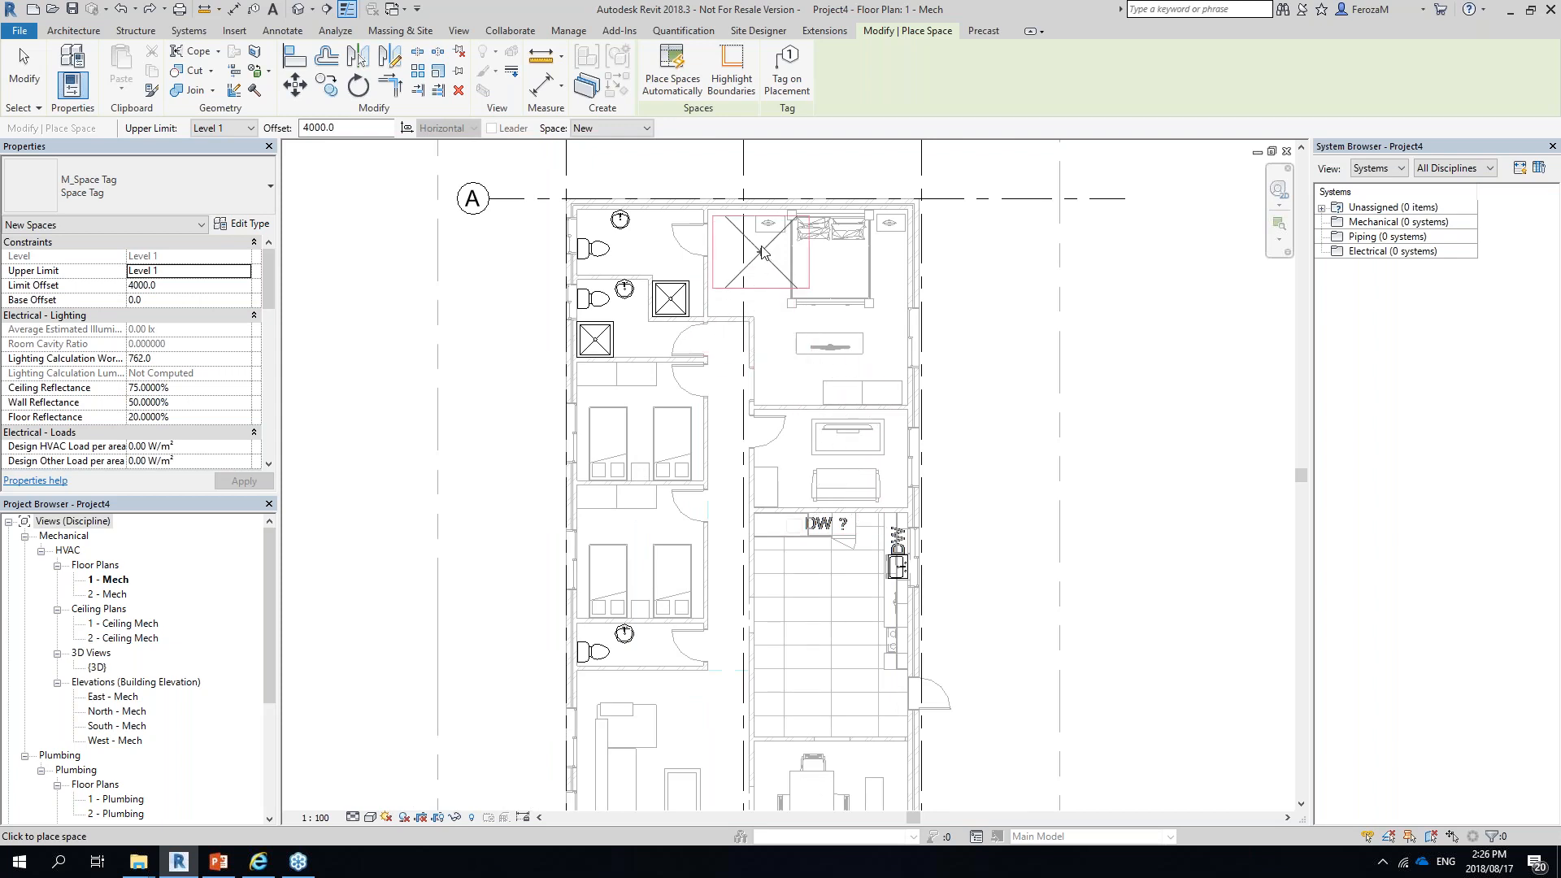
{"action": "key", "text": "Escape"}
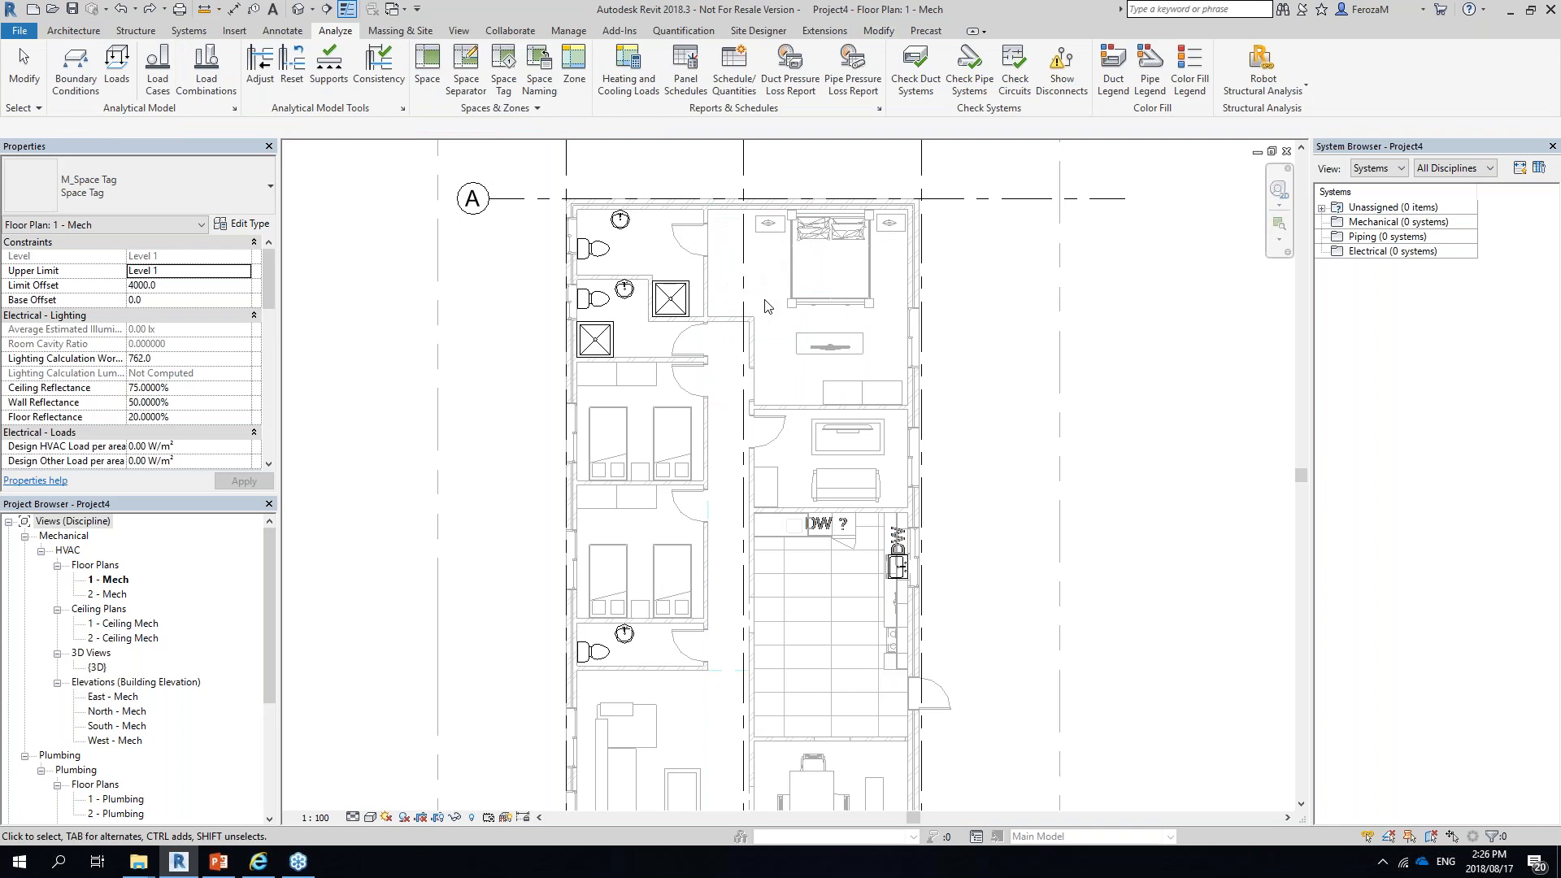
Turn on Room Bounding in the type properties of the linked 04 Le Grande Modelling example 2018.rvt model
{"action": "left_click", "coordinate": [764, 305]}
{"action": "scroll", "coordinate": [764, 306], "scroll_direction": "down", "scroll_amount": 2}
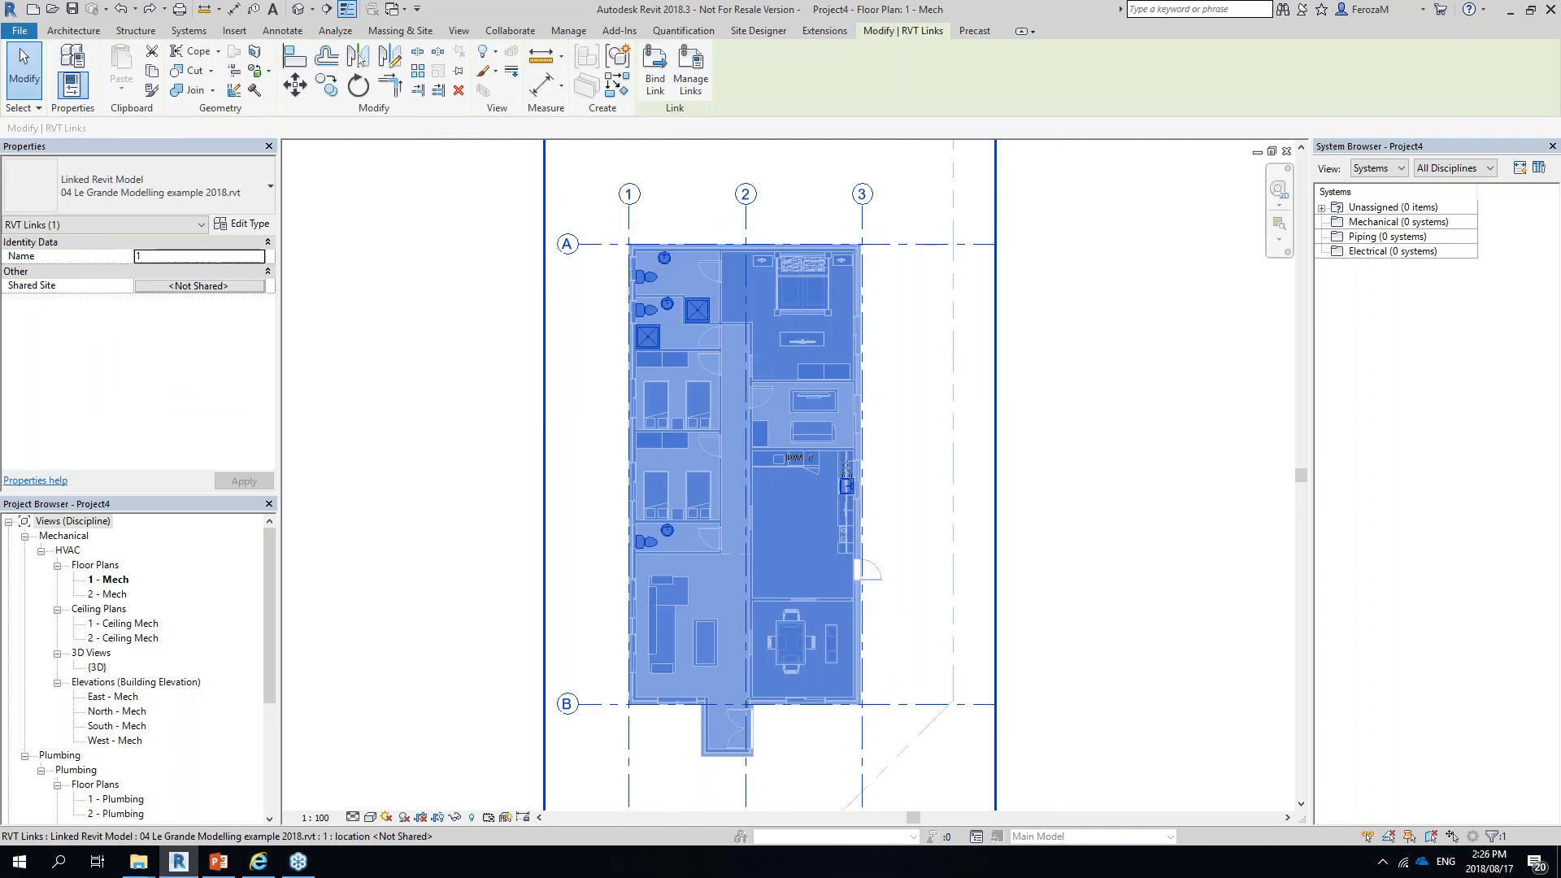
{"action": "left_click", "coordinate": [242, 224]}
{"action": "left_click", "coordinate": [456, 308]}
{"action": "left_click", "coordinate": [594, 695]}
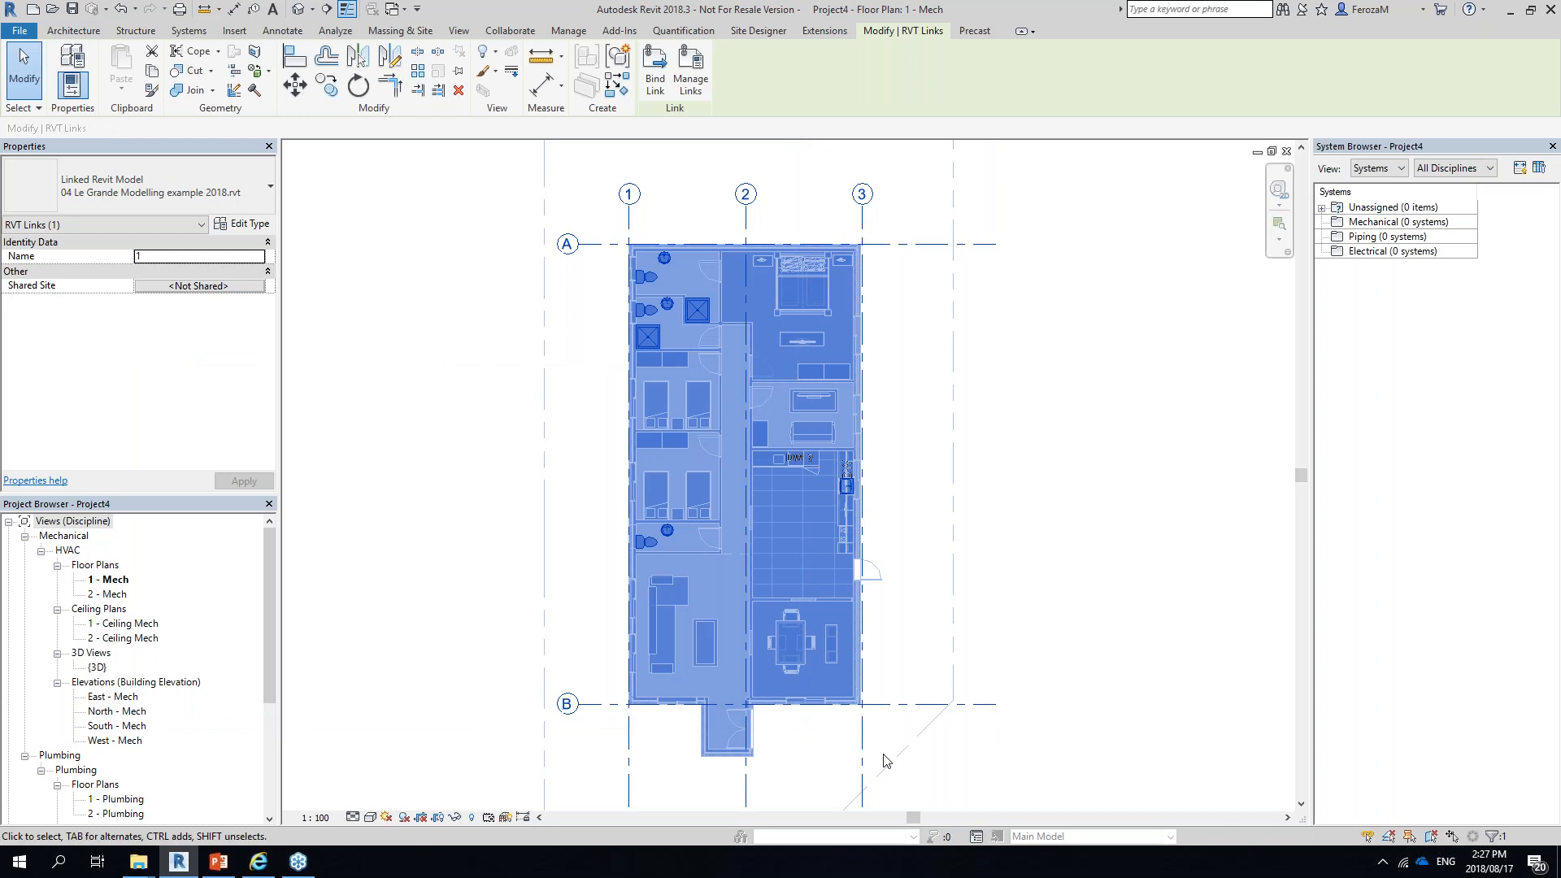
Place spaces automatically in all enclosed rooms of the linked house on Level 1, with a 4000.0 upper limit offset
{"action": "left_click", "coordinate": [334, 33]}
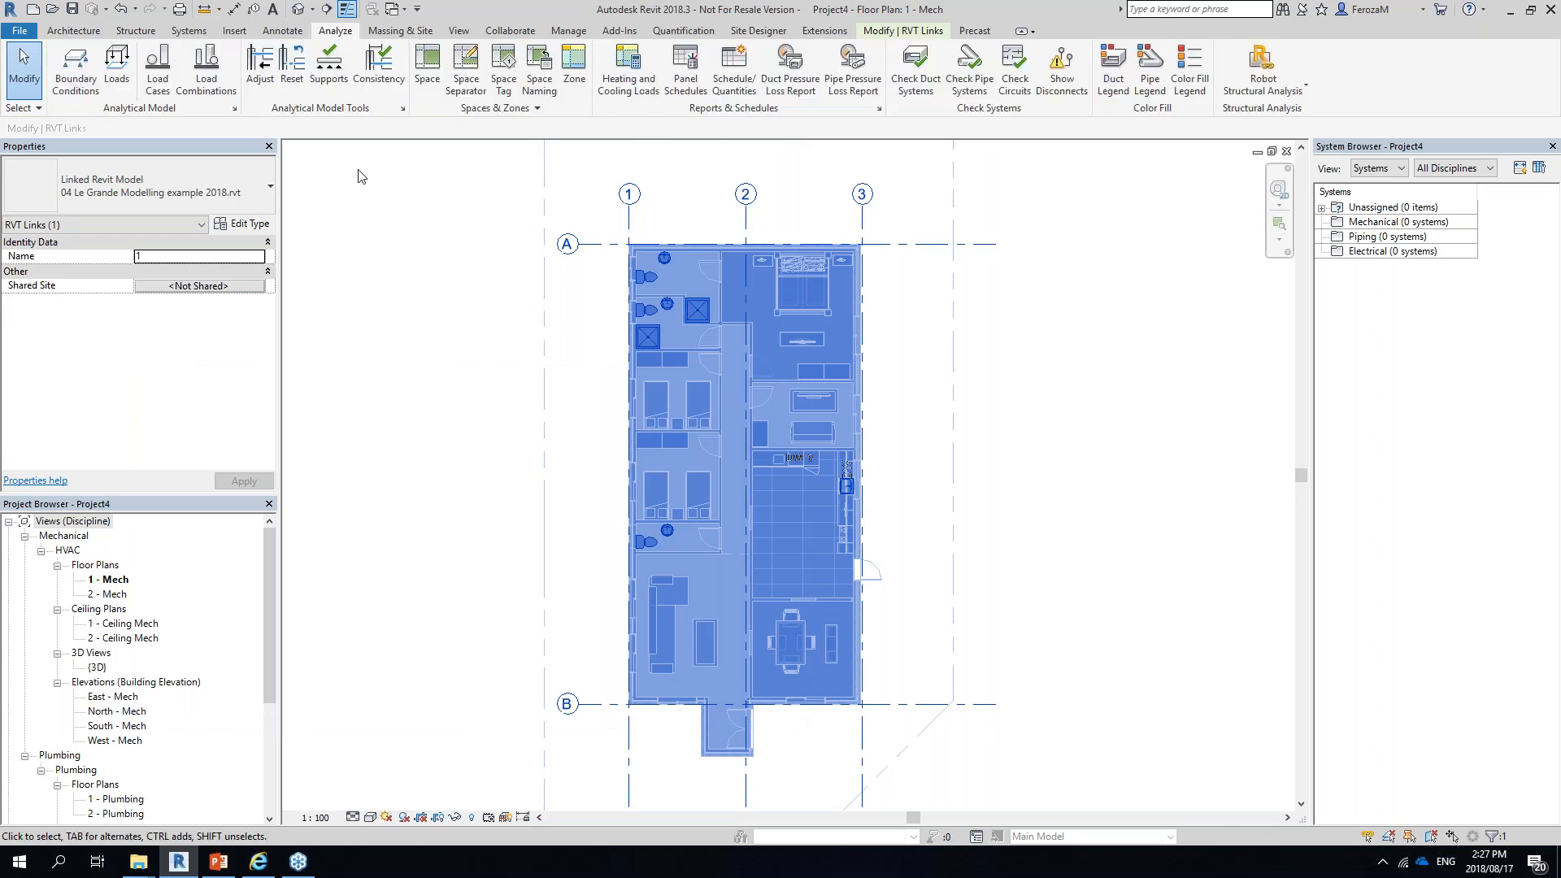
{"action": "left_click", "coordinate": [427, 64]}
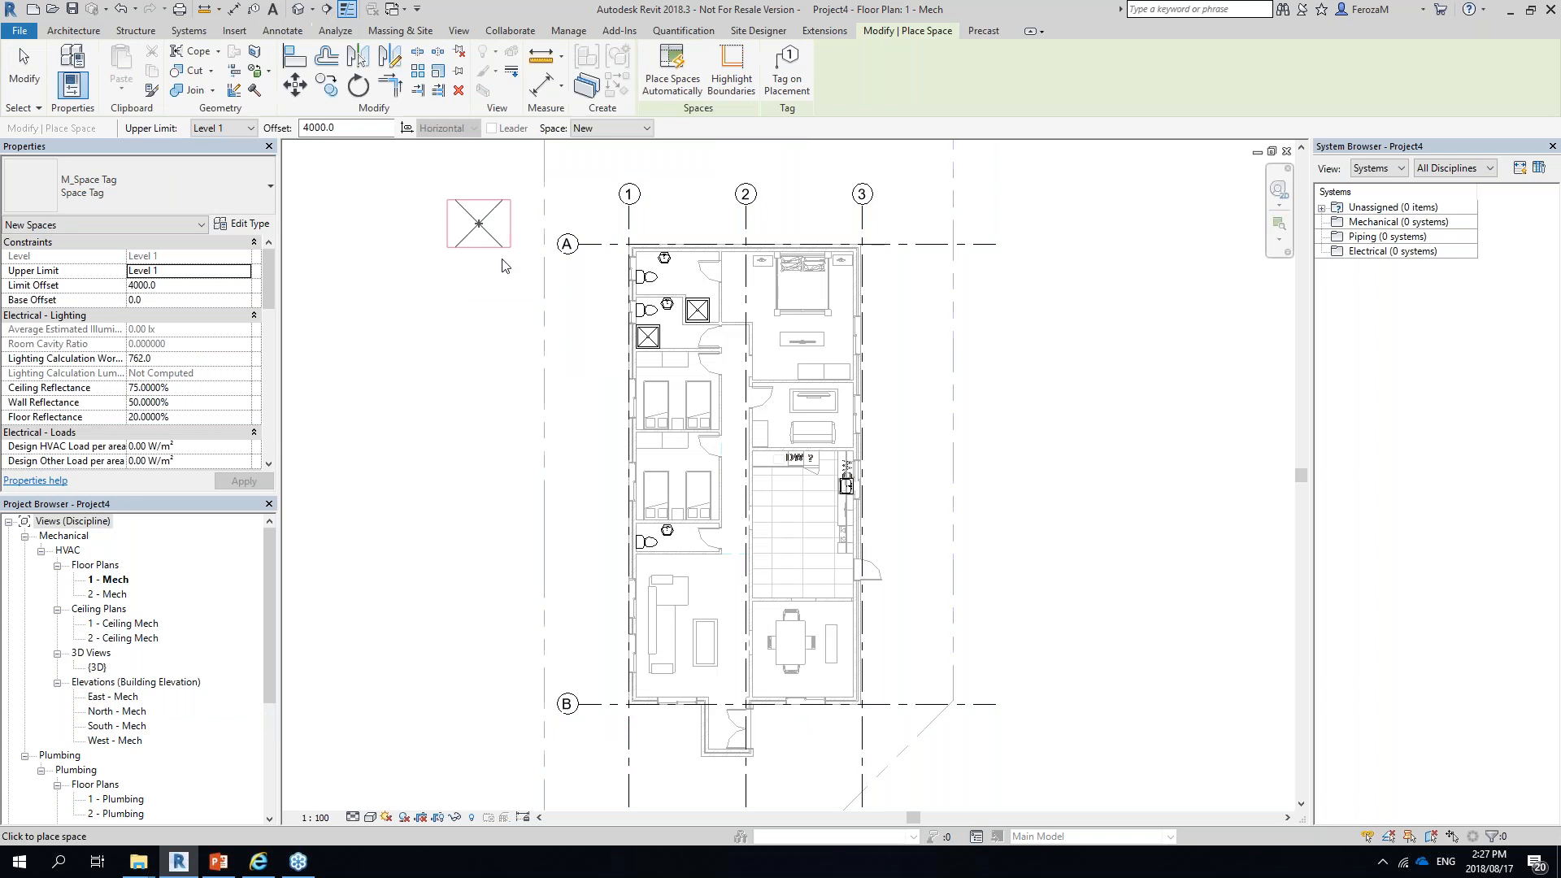
{"action": "scroll", "coordinate": [683, 277], "scroll_direction": "up", "scroll_amount": 2}
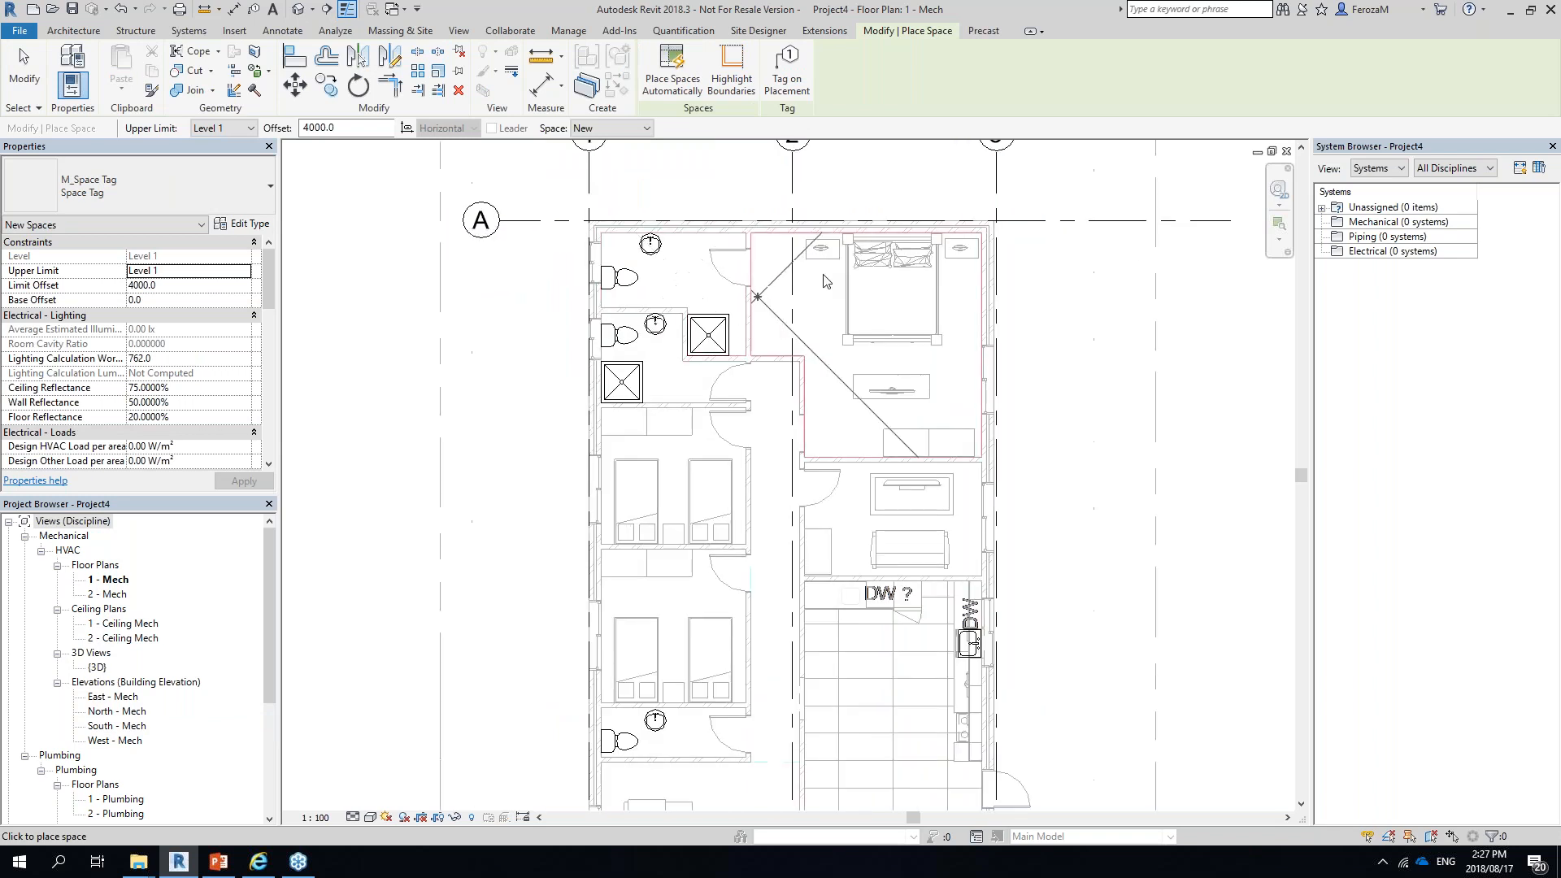
{"action": "scroll", "coordinate": [706, 474], "scroll_direction": "down", "scroll_amount": 1}
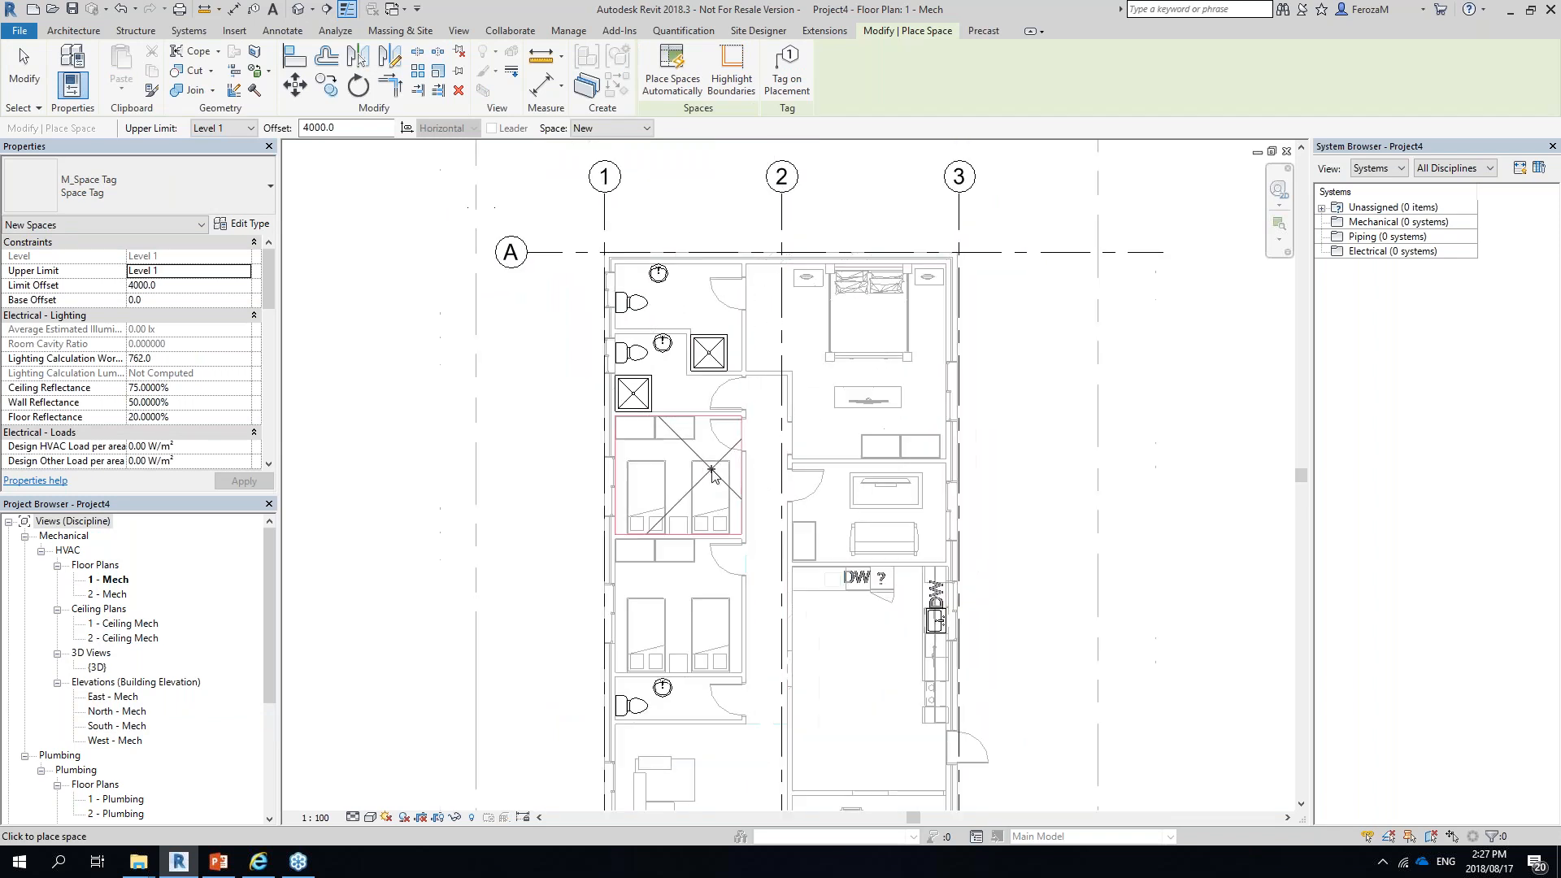
{"action": "scroll", "coordinate": [707, 479], "scroll_direction": "down", "scroll_amount": 1}
{"action": "scroll", "coordinate": [935, 529], "scroll_direction": "down", "scroll_amount": 1}
{"action": "middle_click_drag", "start_coordinate": [799, 741], "coordinate": [720, 499]}
{"action": "middle_click_drag", "start_coordinate": [744, 293], "coordinate": [701, 473]}
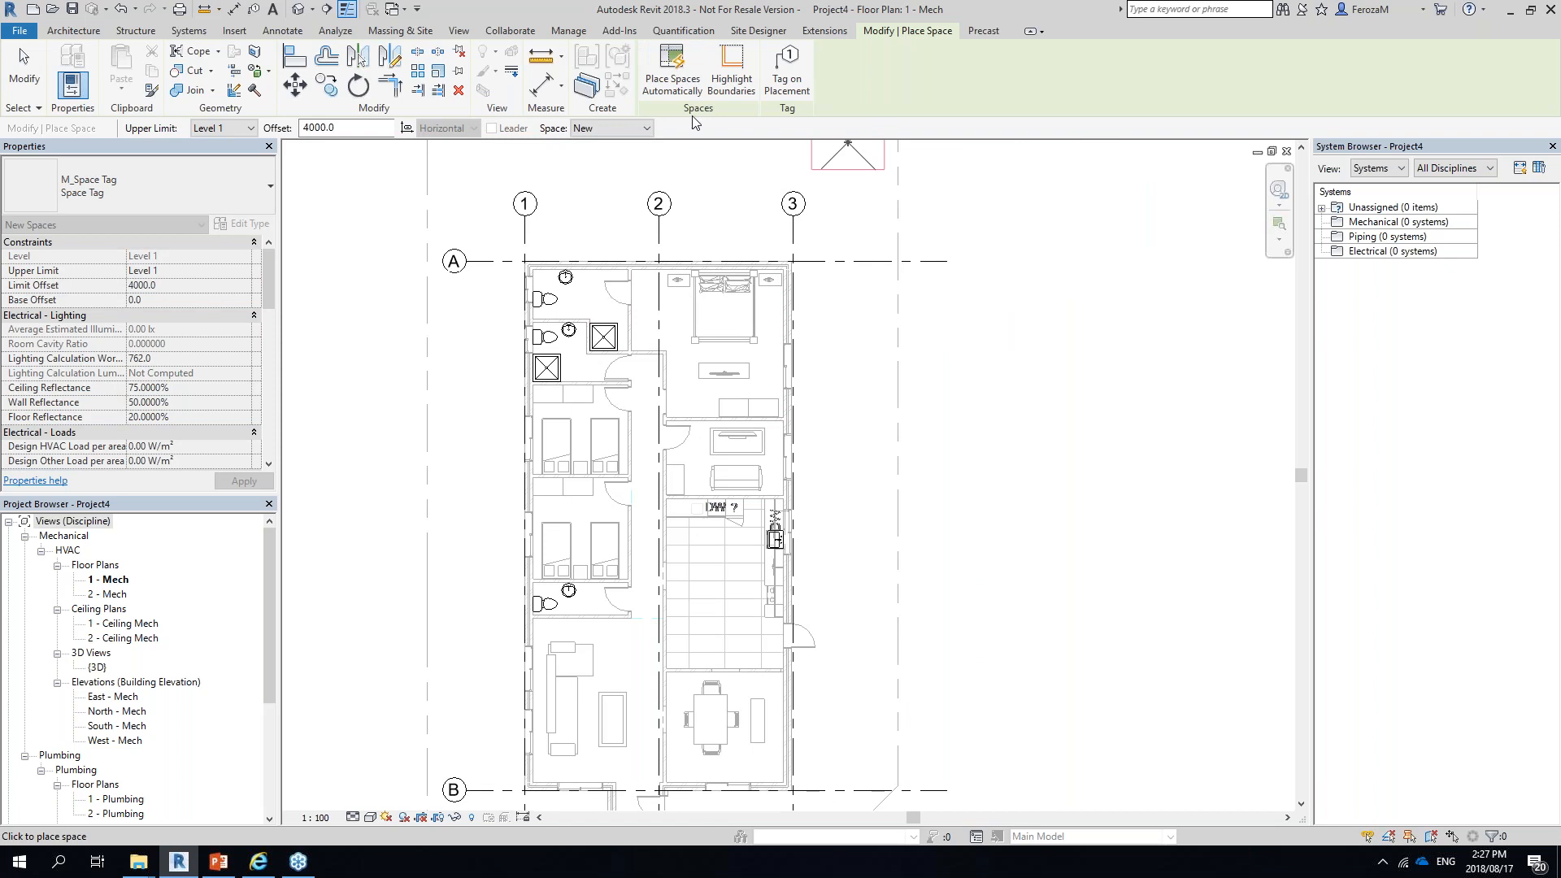
{"action": "left_click", "coordinate": [674, 86]}
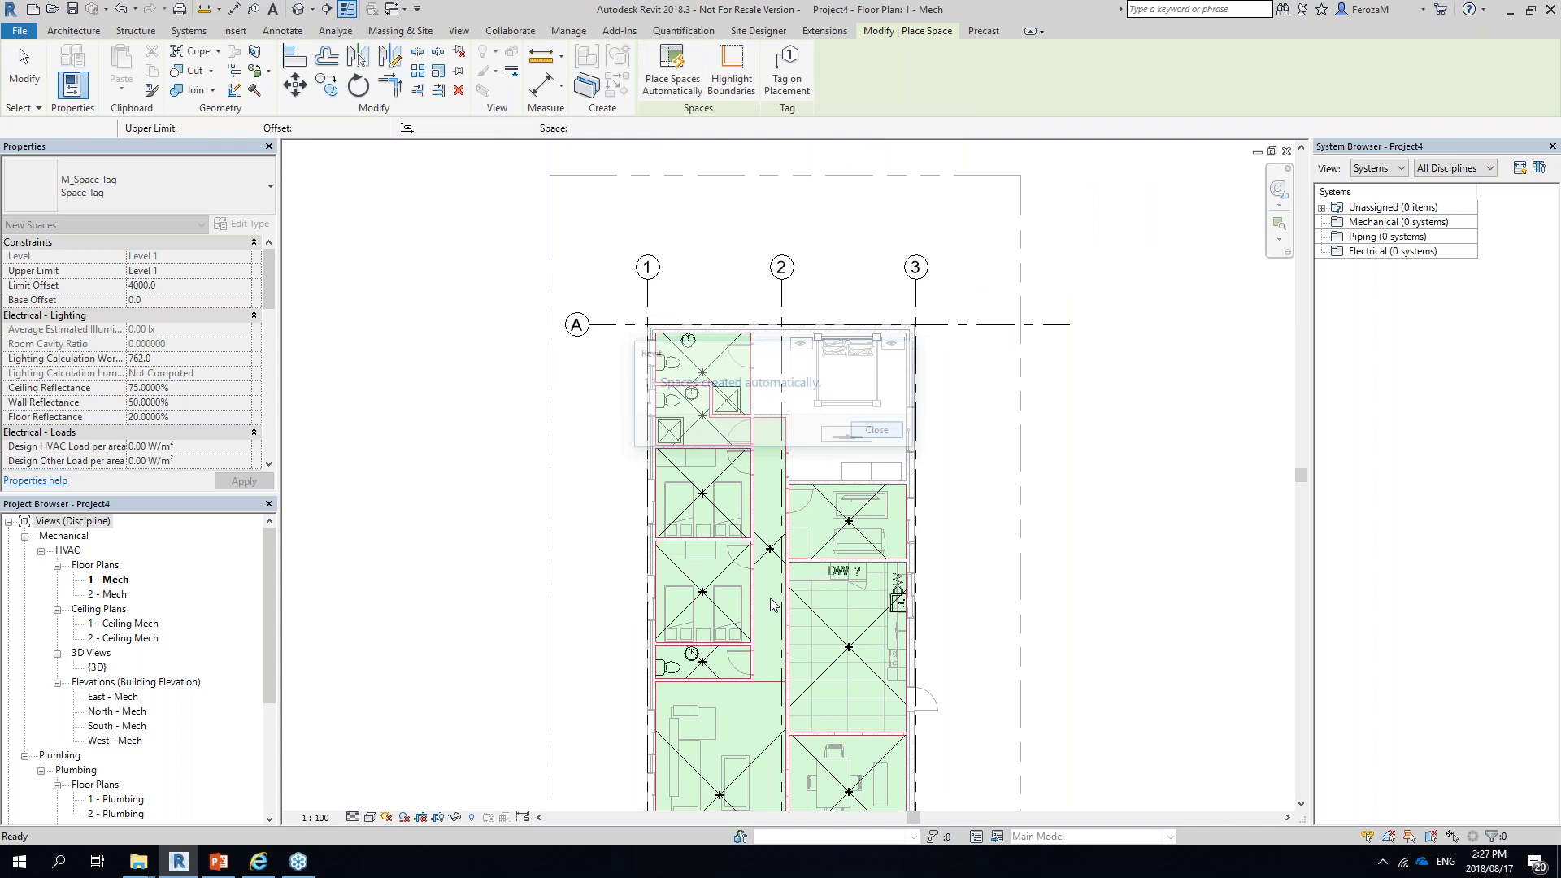
{"action": "key", "text": "Escape"}
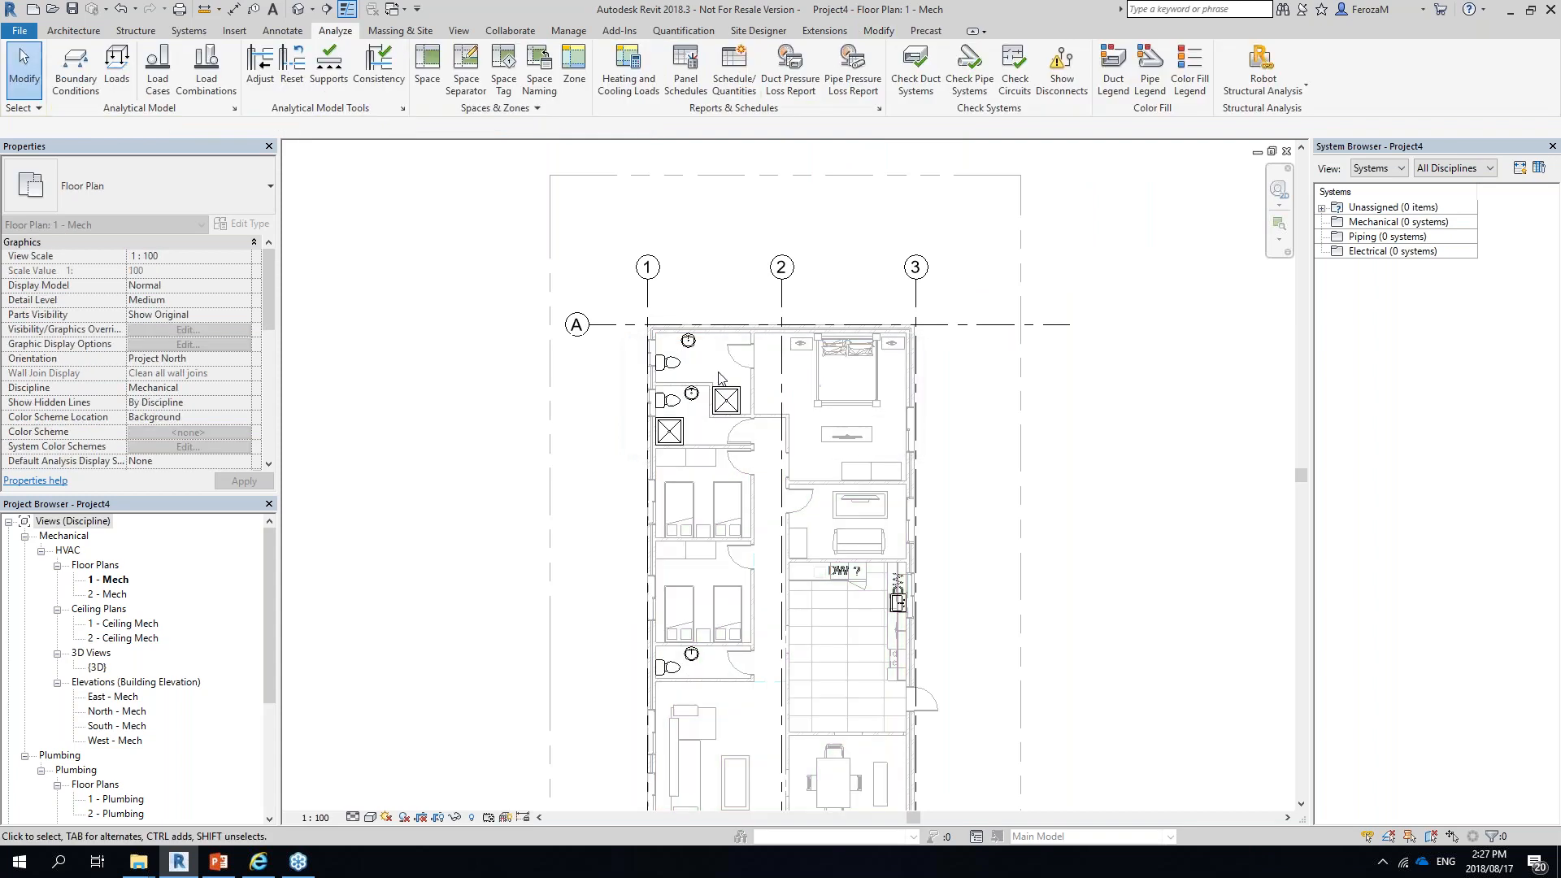
Inspect the identity data of the space beside grid A, comparing its number and name with the room's
{"action": "scroll", "coordinate": [719, 379], "scroll_direction": "up", "scroll_amount": 3}
{"action": "left_click", "coordinate": [706, 349]}
{"action": "scroll", "coordinate": [193, 399], "scroll_direction": "down", "scroll_amount": 5}
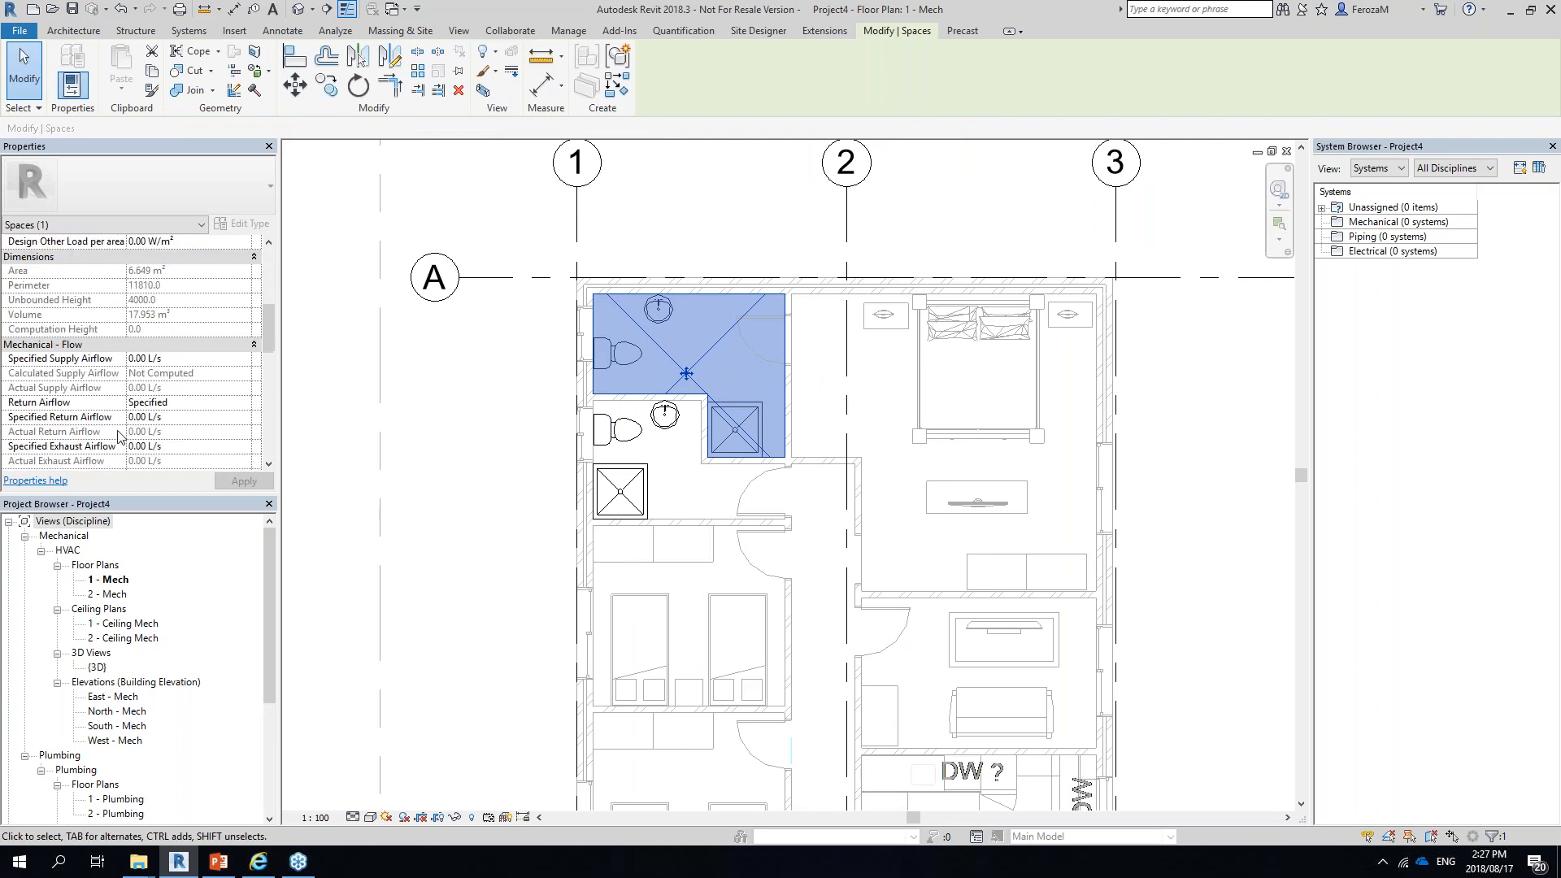
{"action": "scroll", "coordinate": [193, 400], "scroll_direction": "down", "scroll_amount": 5}
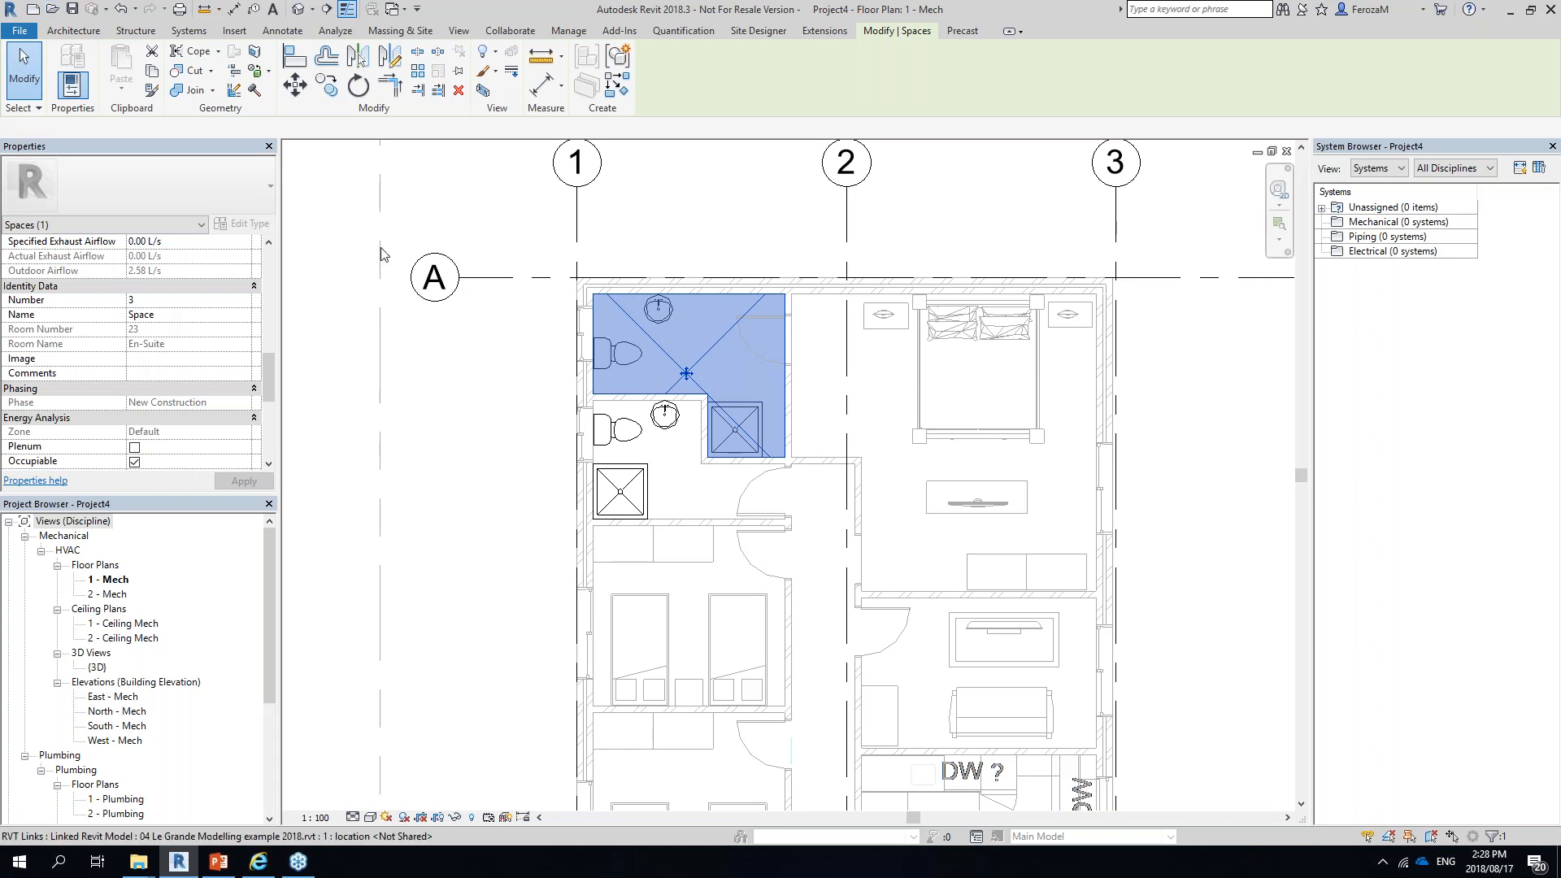
{"action": "left_click", "coordinate": [522, 206]}
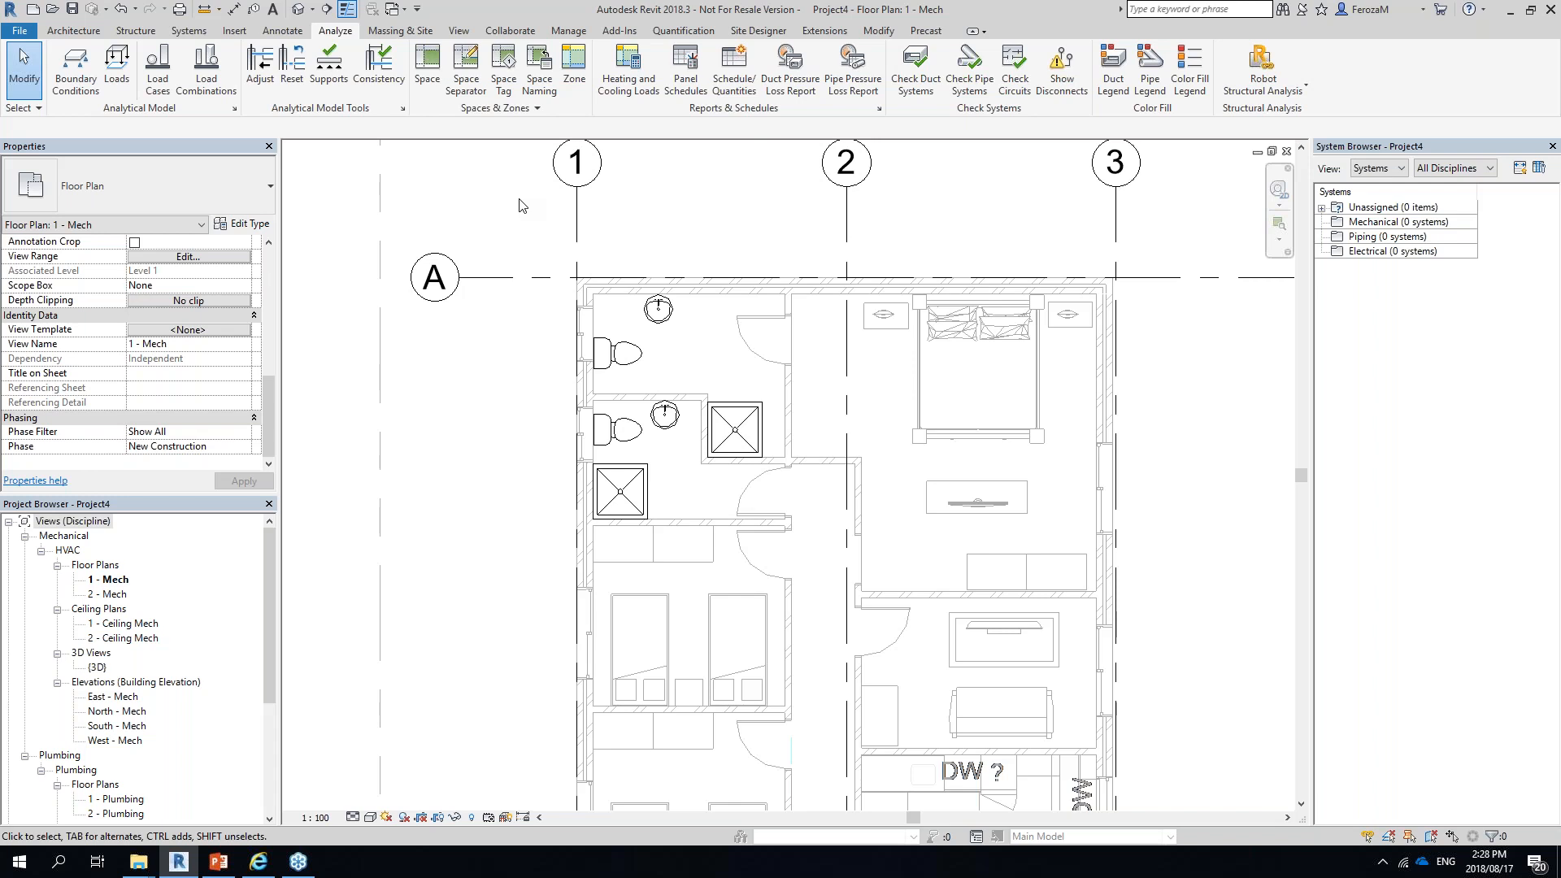
Check which rooms already contain spaces by previewing space placement, without adding another space
{"action": "scroll", "coordinate": [559, 522], "scroll_direction": "down", "scroll_amount": 2}
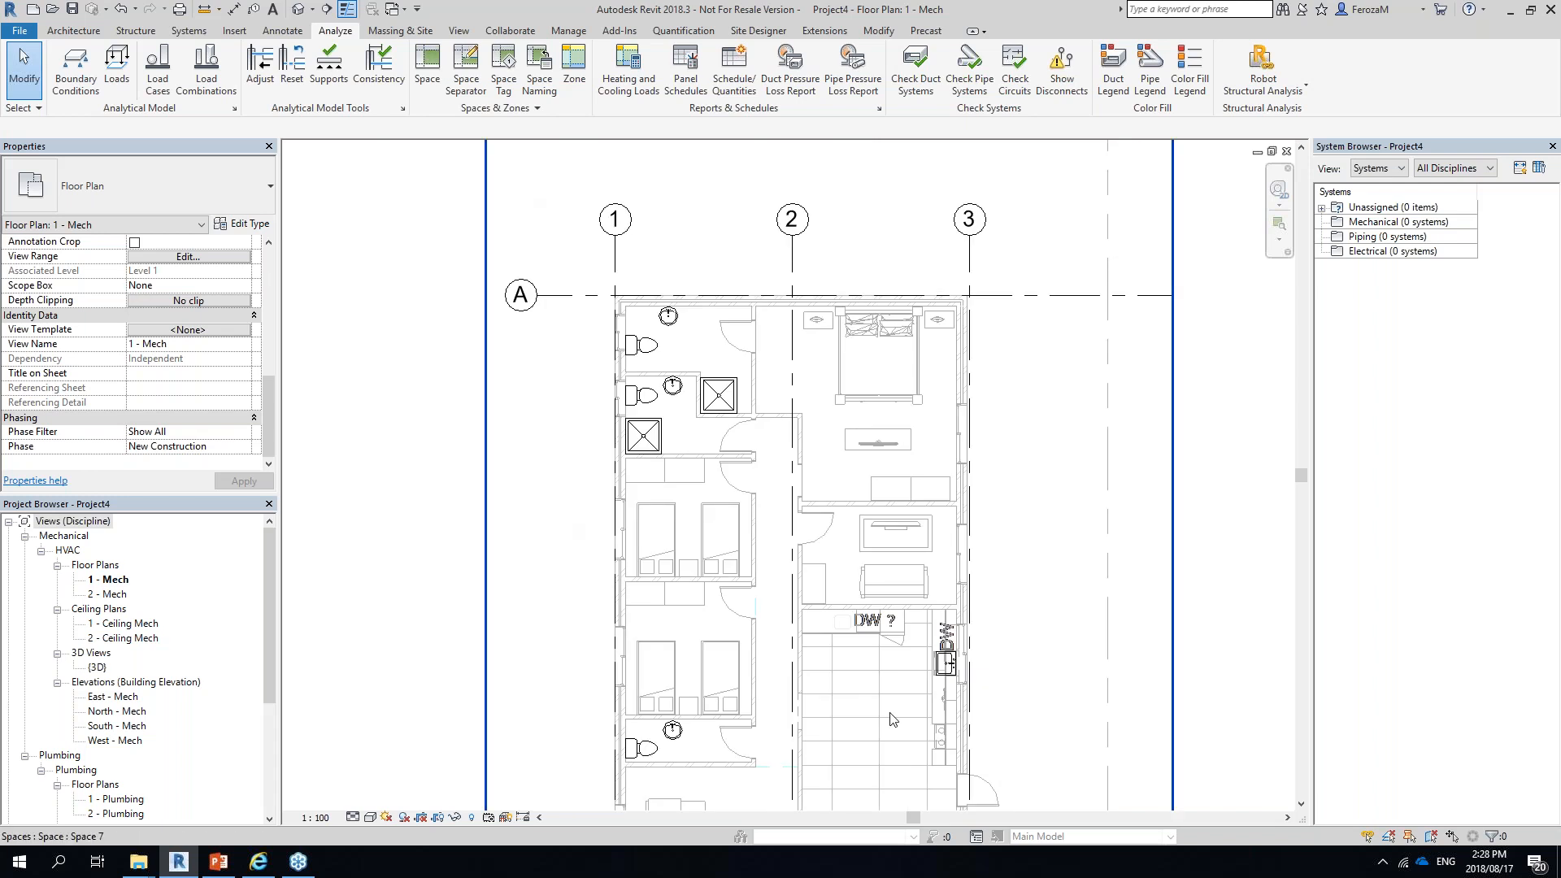
{"action": "left_click", "coordinate": [429, 72]}
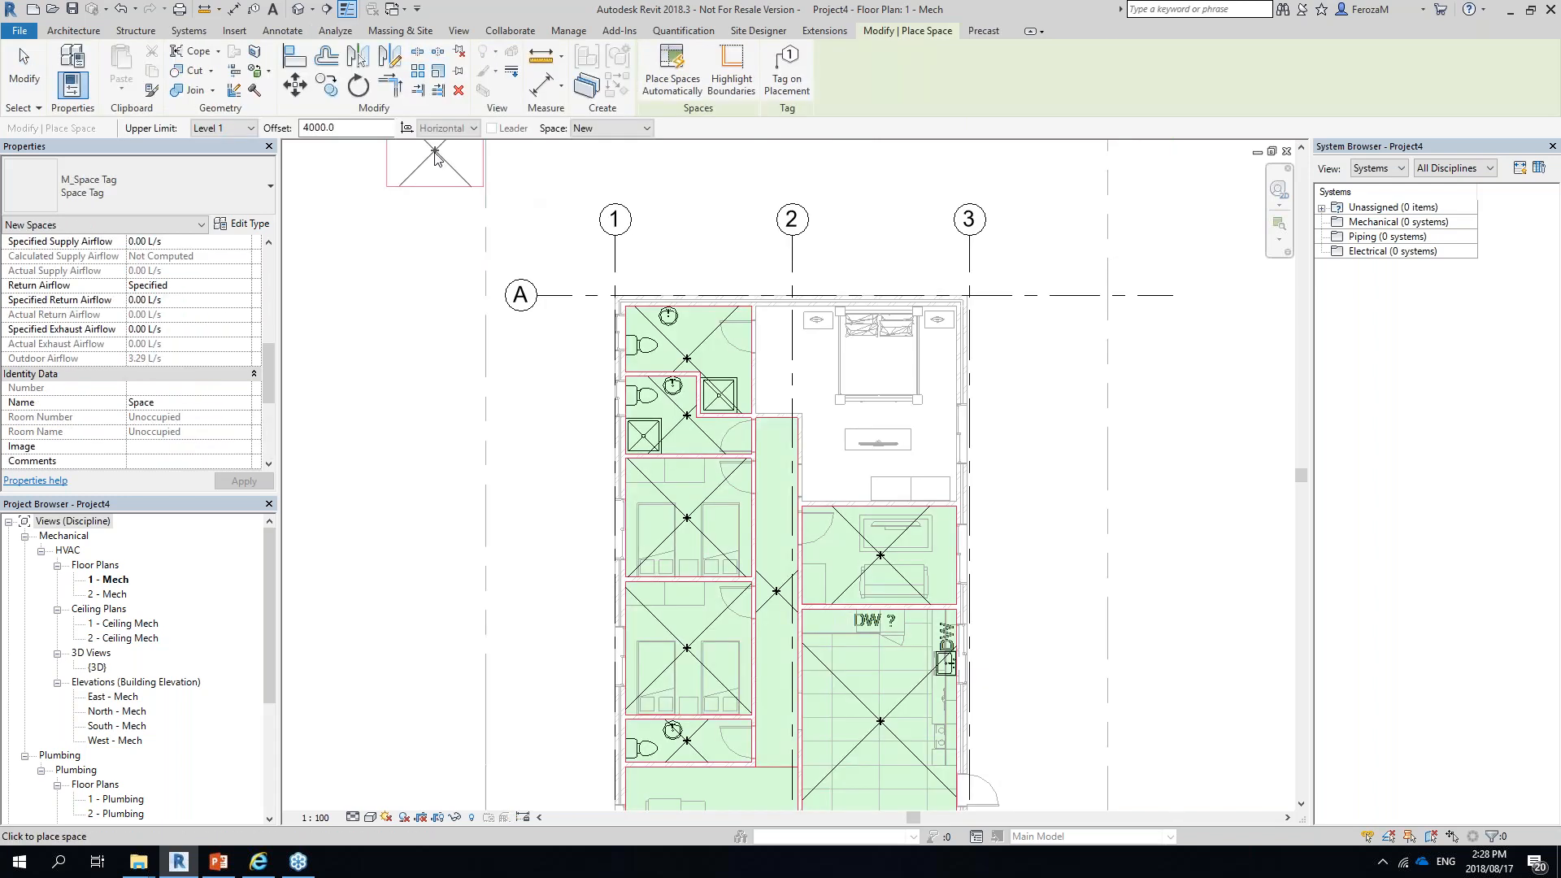
{"action": "key", "text": "Escape"}
{"action": "key", "text": "Escape"}
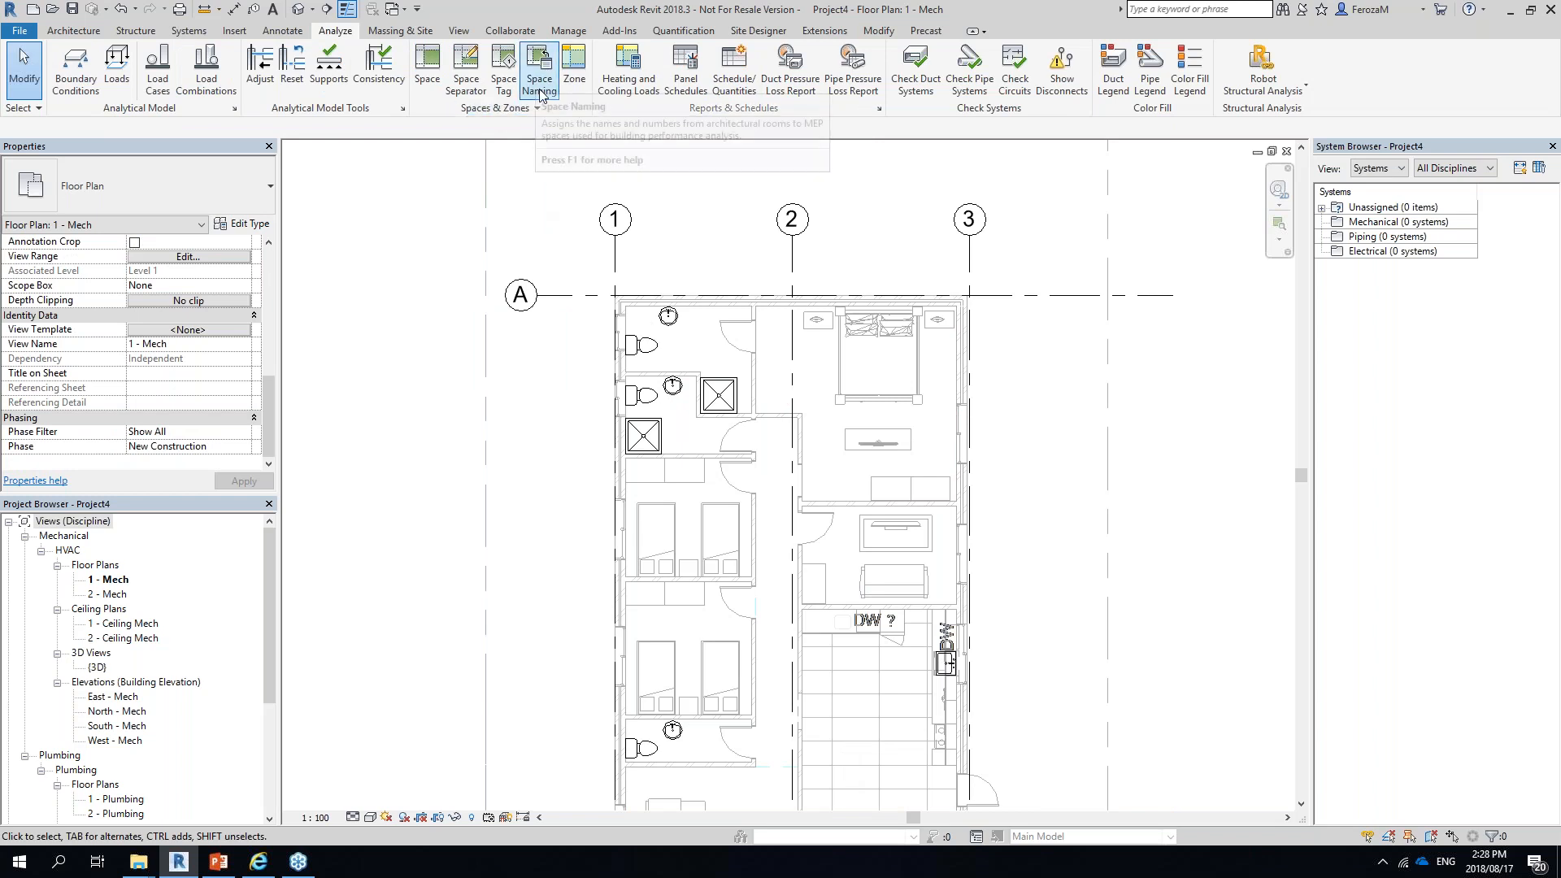
Assign the architectural room names and numbers to the spaces on all levels with Space Naming
{"action": "left_click", "coordinate": [539, 88]}
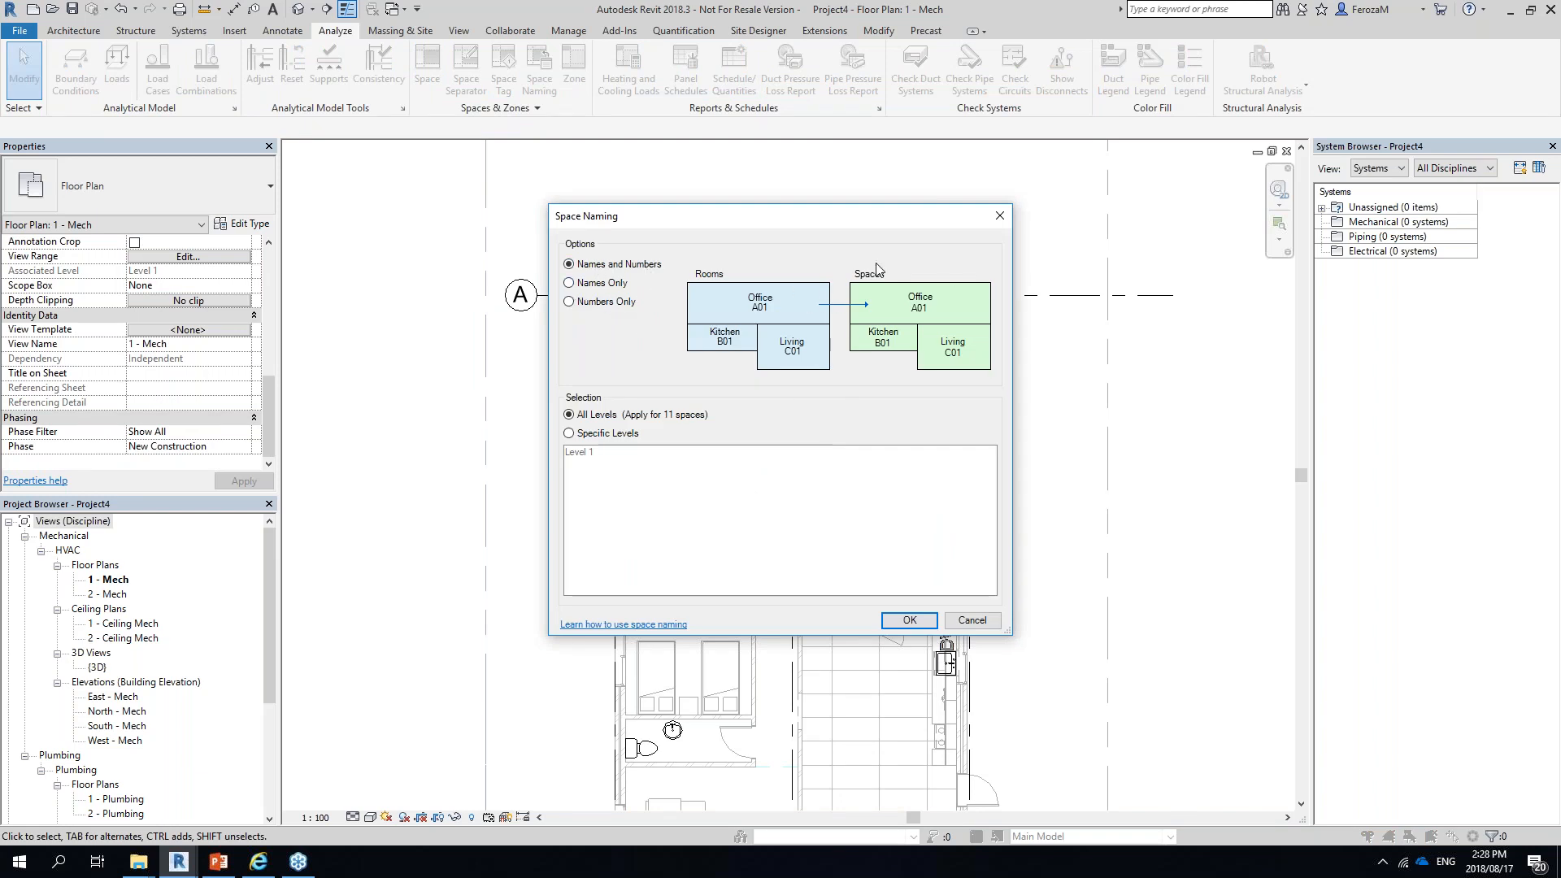
{"action": "left_click", "coordinate": [569, 284]}
{"action": "left_click", "coordinate": [569, 302]}
{"action": "left_click", "coordinate": [569, 284]}
{"action": "left_click", "coordinate": [569, 302]}
{"action": "left_click", "coordinate": [569, 265]}
{"action": "left_click", "coordinate": [909, 621]}
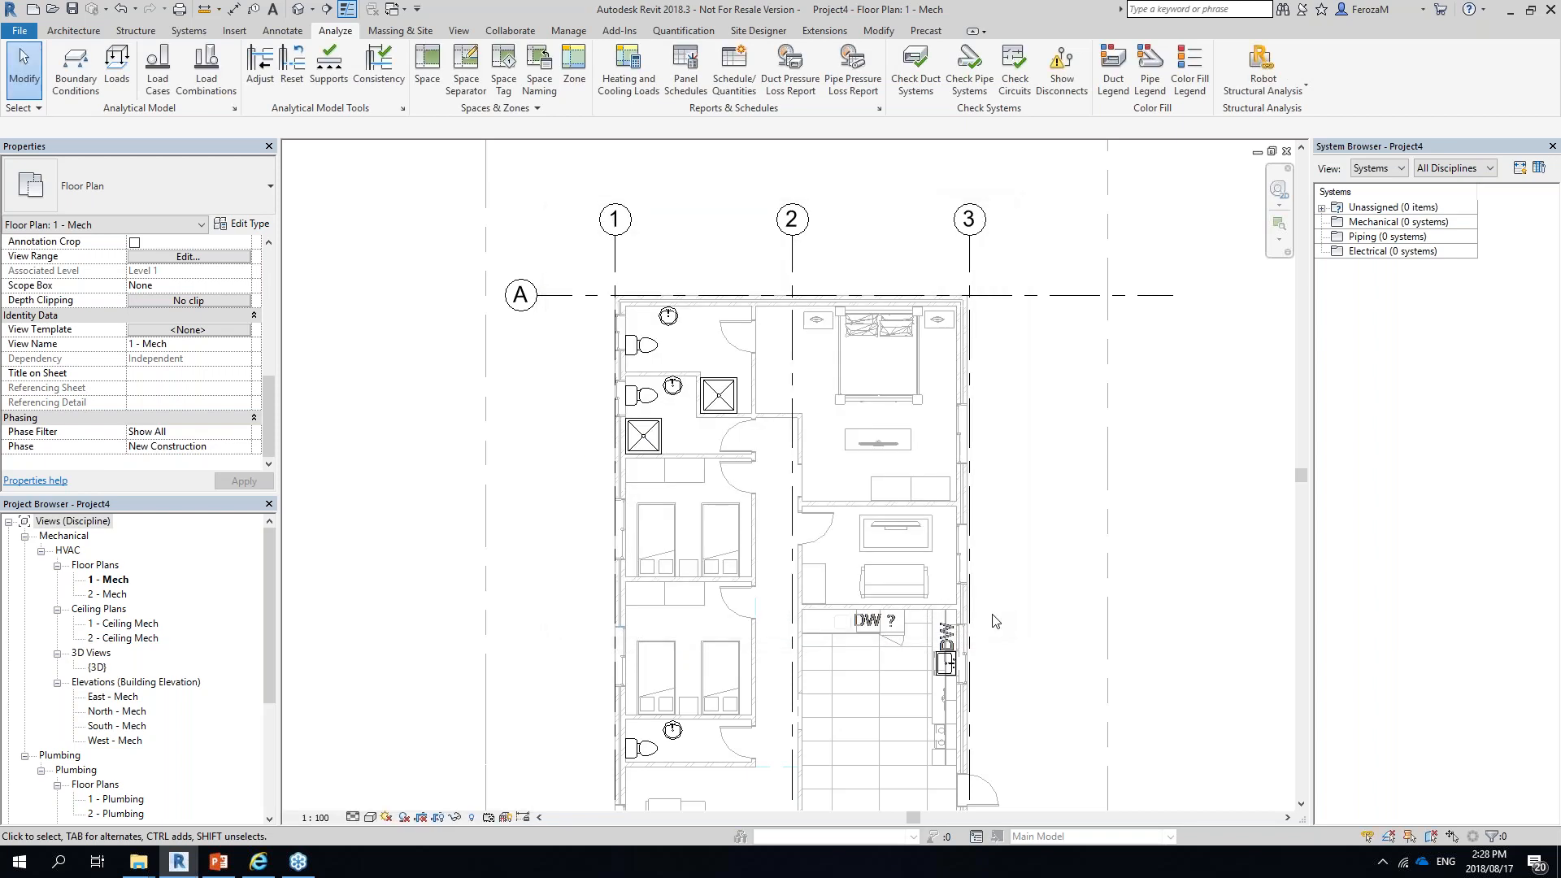
Review the number and name assigned to the En-Suite space, leaving its properties unchanged
{"action": "scroll", "coordinate": [705, 400], "scroll_direction": "up", "scroll_amount": 2}
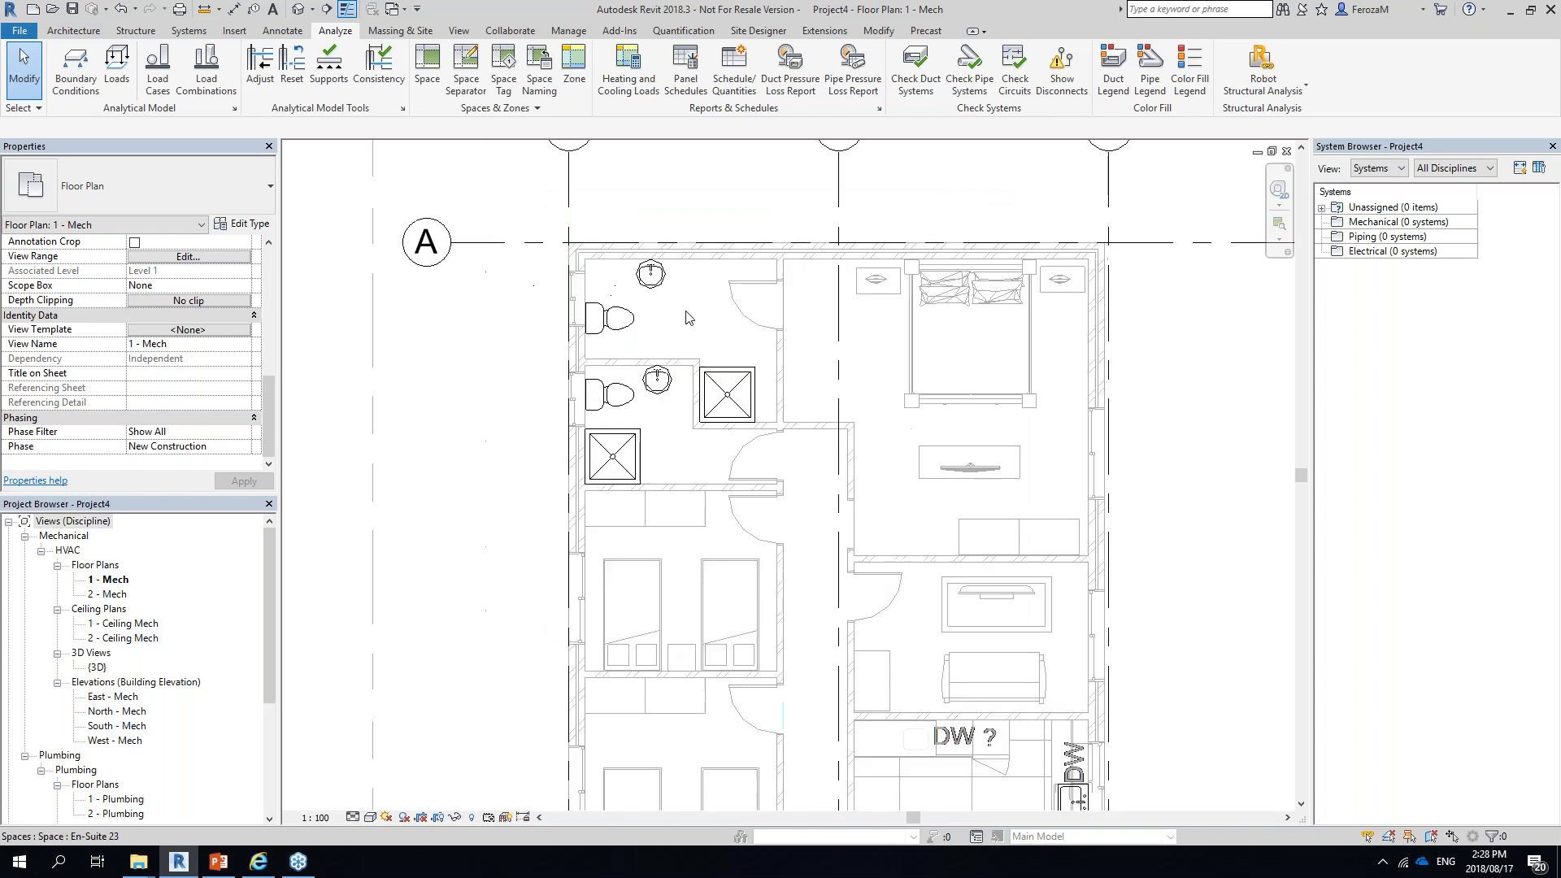
{"action": "left_click", "coordinate": [639, 328]}
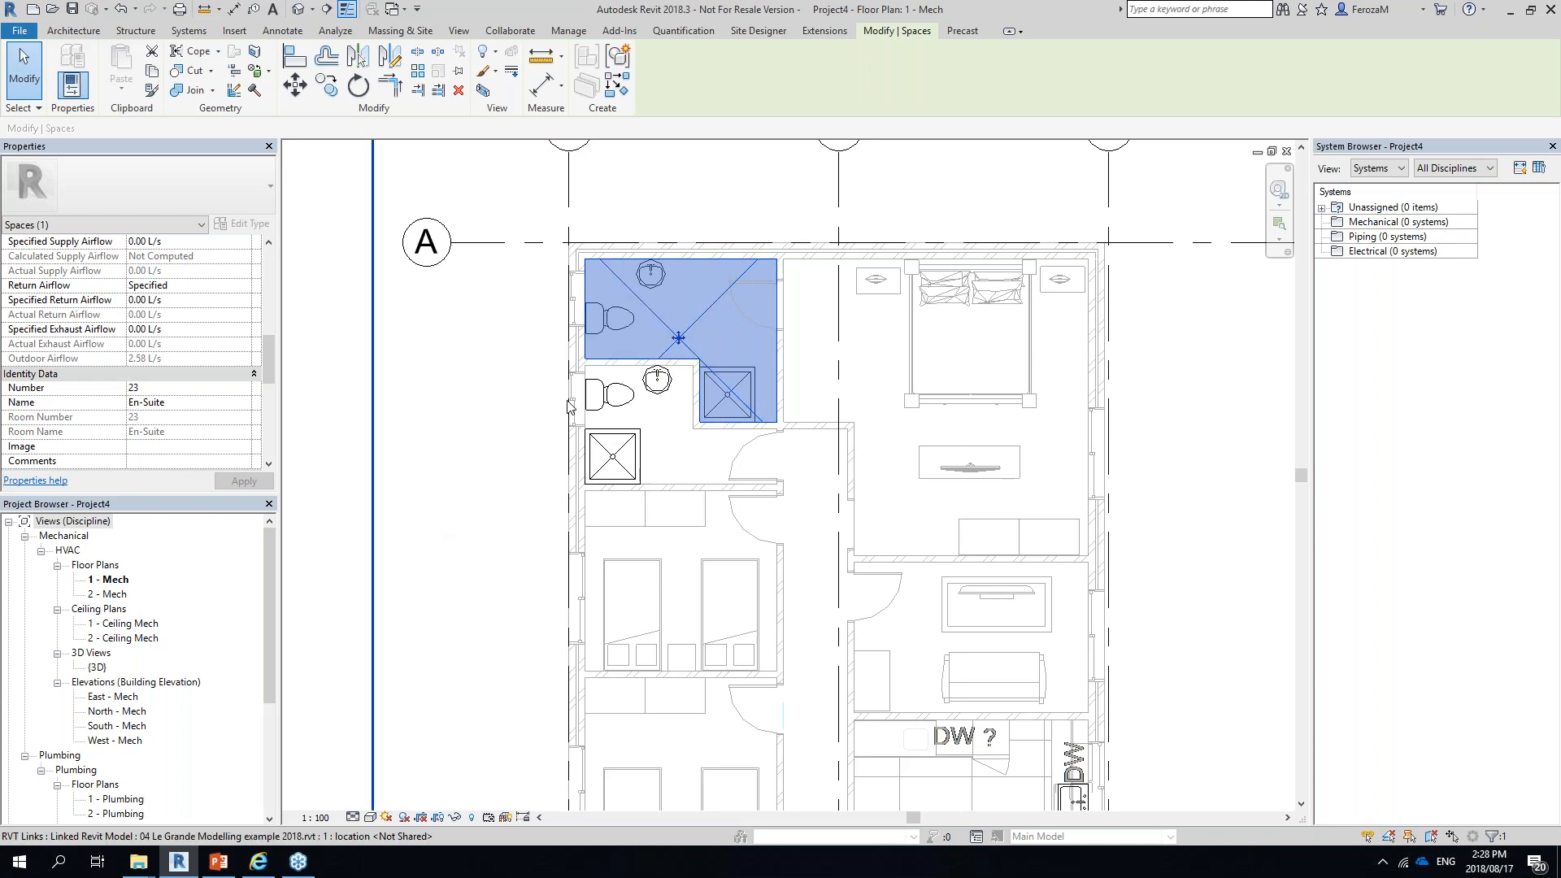
{"action": "key", "text": "Escape"}
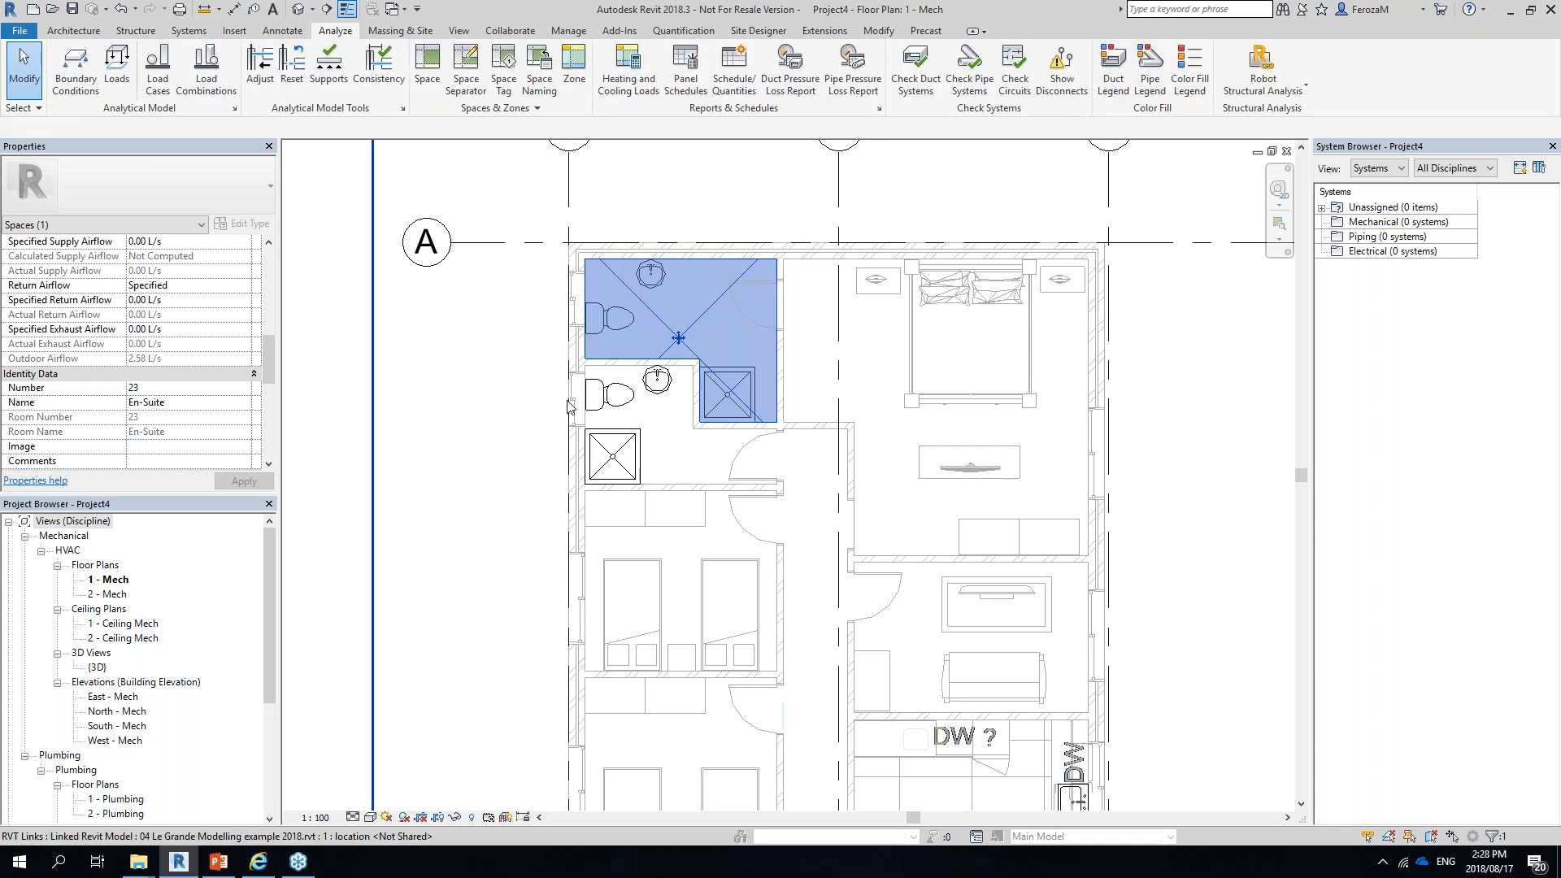
{"action": "key", "text": "Escape"}
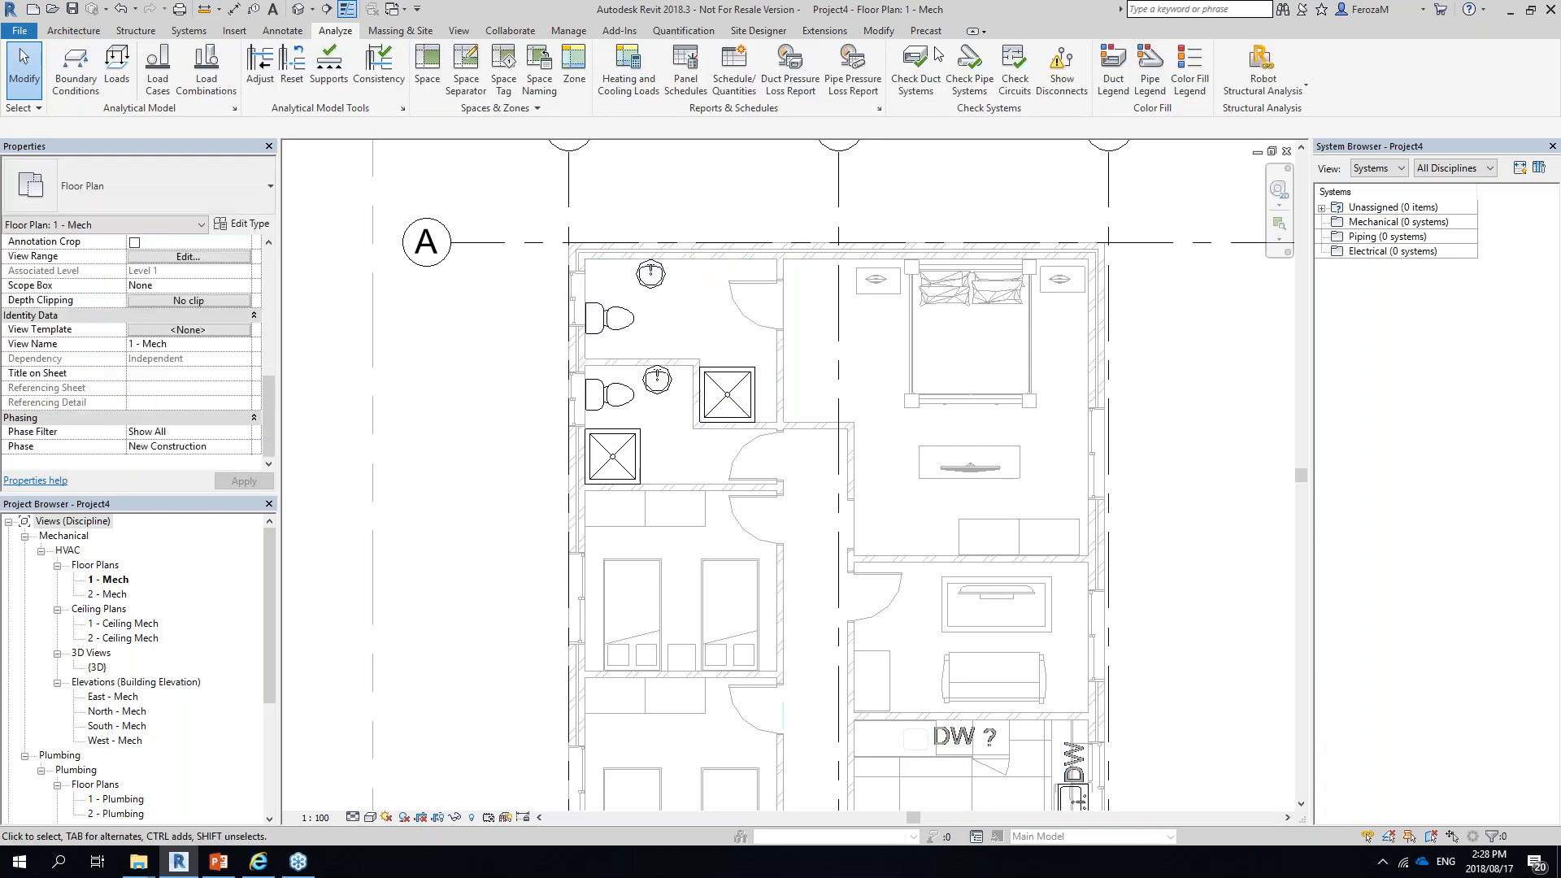
Tag the En-Suite, bathroom, B Room 2, Tv Room, Kitchen and B Room 3 spaces with M_Space Tag
{"action": "left_click", "coordinate": [504, 73]}
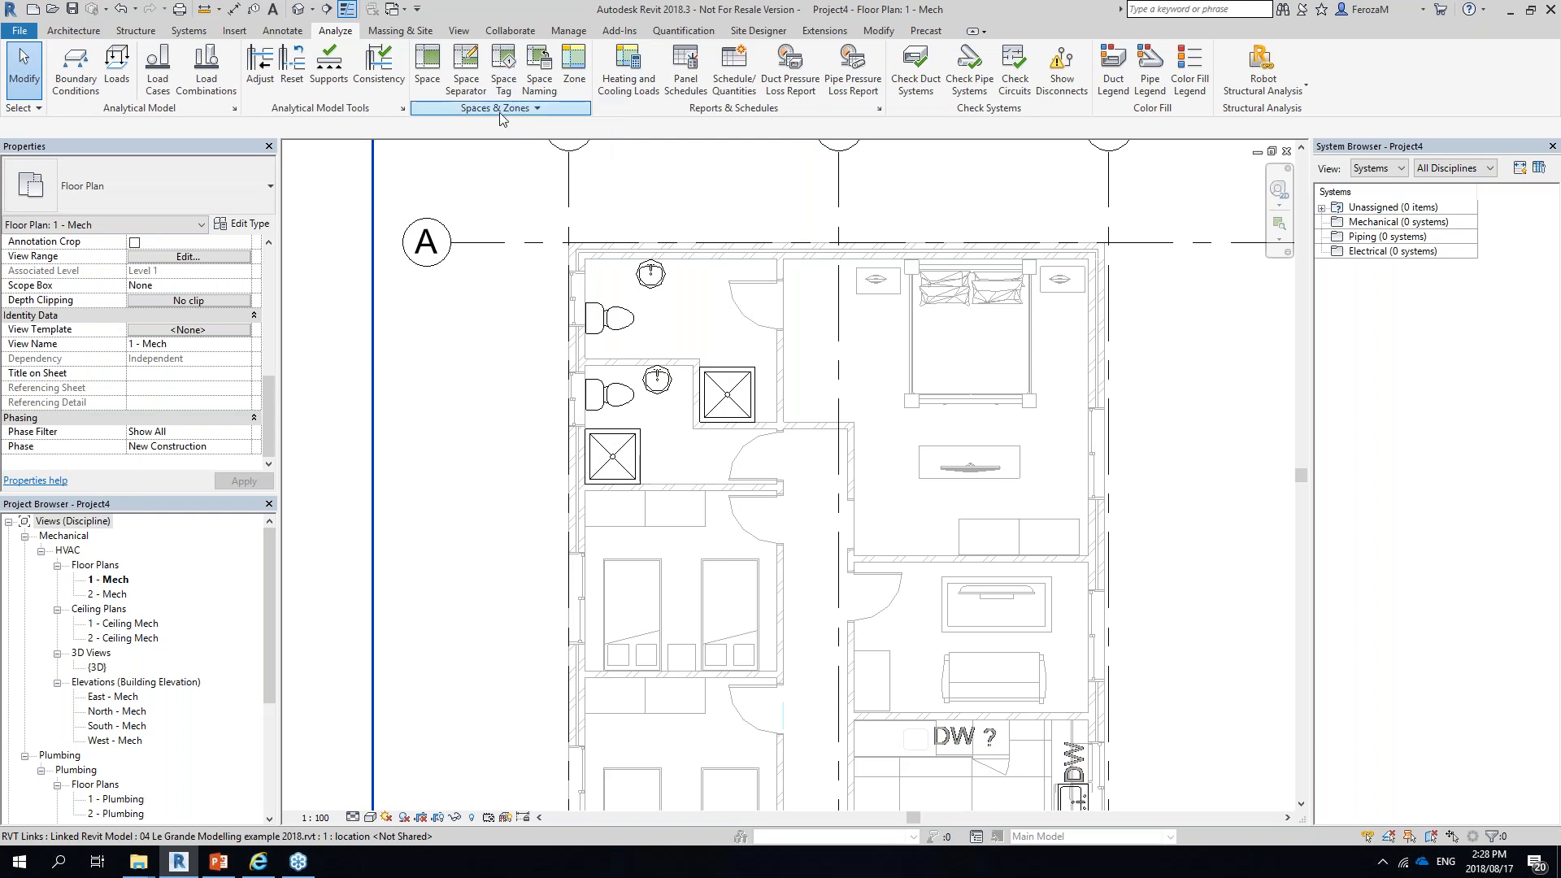
{"action": "left_click", "coordinate": [686, 329]}
{"action": "left_click", "coordinate": [686, 454]}
{"action": "left_click", "coordinate": [677, 601]}
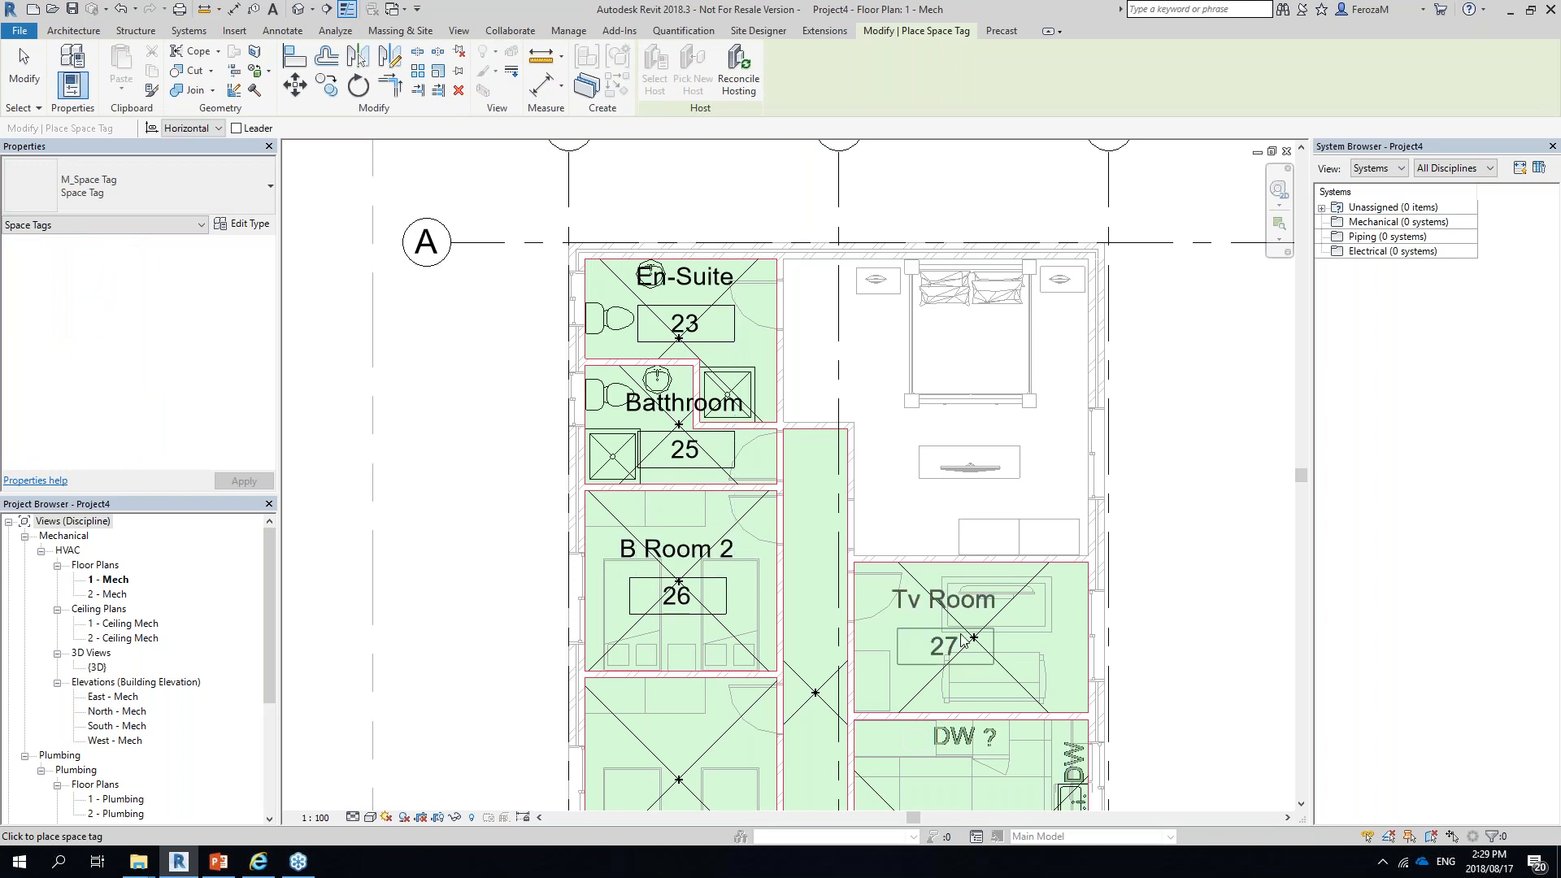
{"action": "left_click", "coordinate": [962, 640]}
{"action": "scroll", "coordinate": [911, 374], "scroll_direction": "down", "scroll_amount": 2}
{"action": "left_click", "coordinate": [953, 698]}
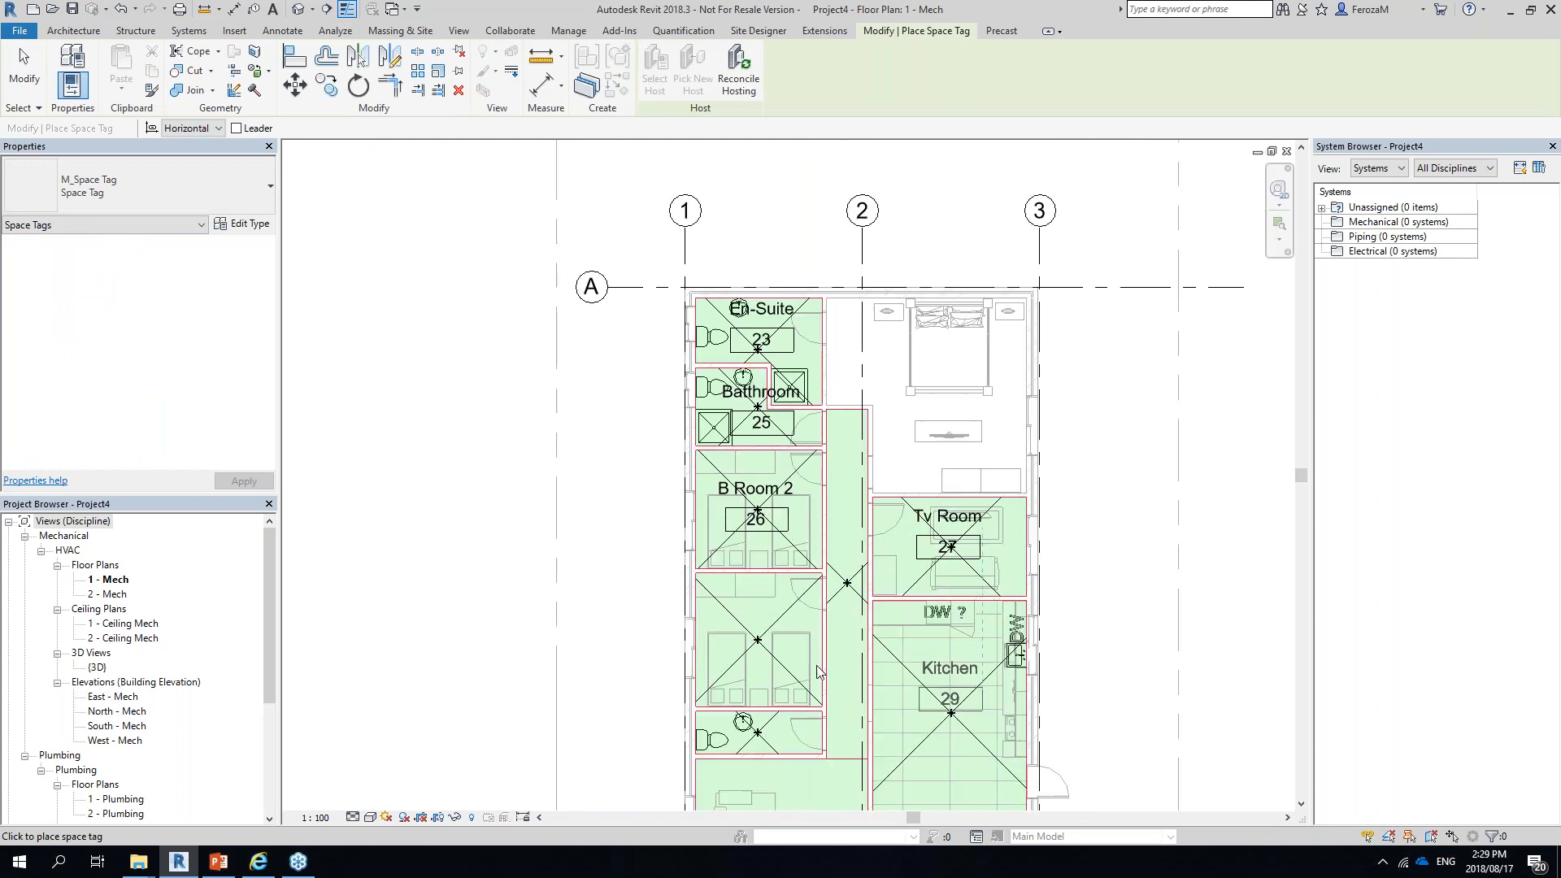
{"action": "left_click", "coordinate": [760, 640]}
Tag the Lounge and Dining Room spaces near grid B, and finish tagging
{"action": "middle_click_drag", "start_coordinate": [876, 722], "coordinate": [834, 513]}
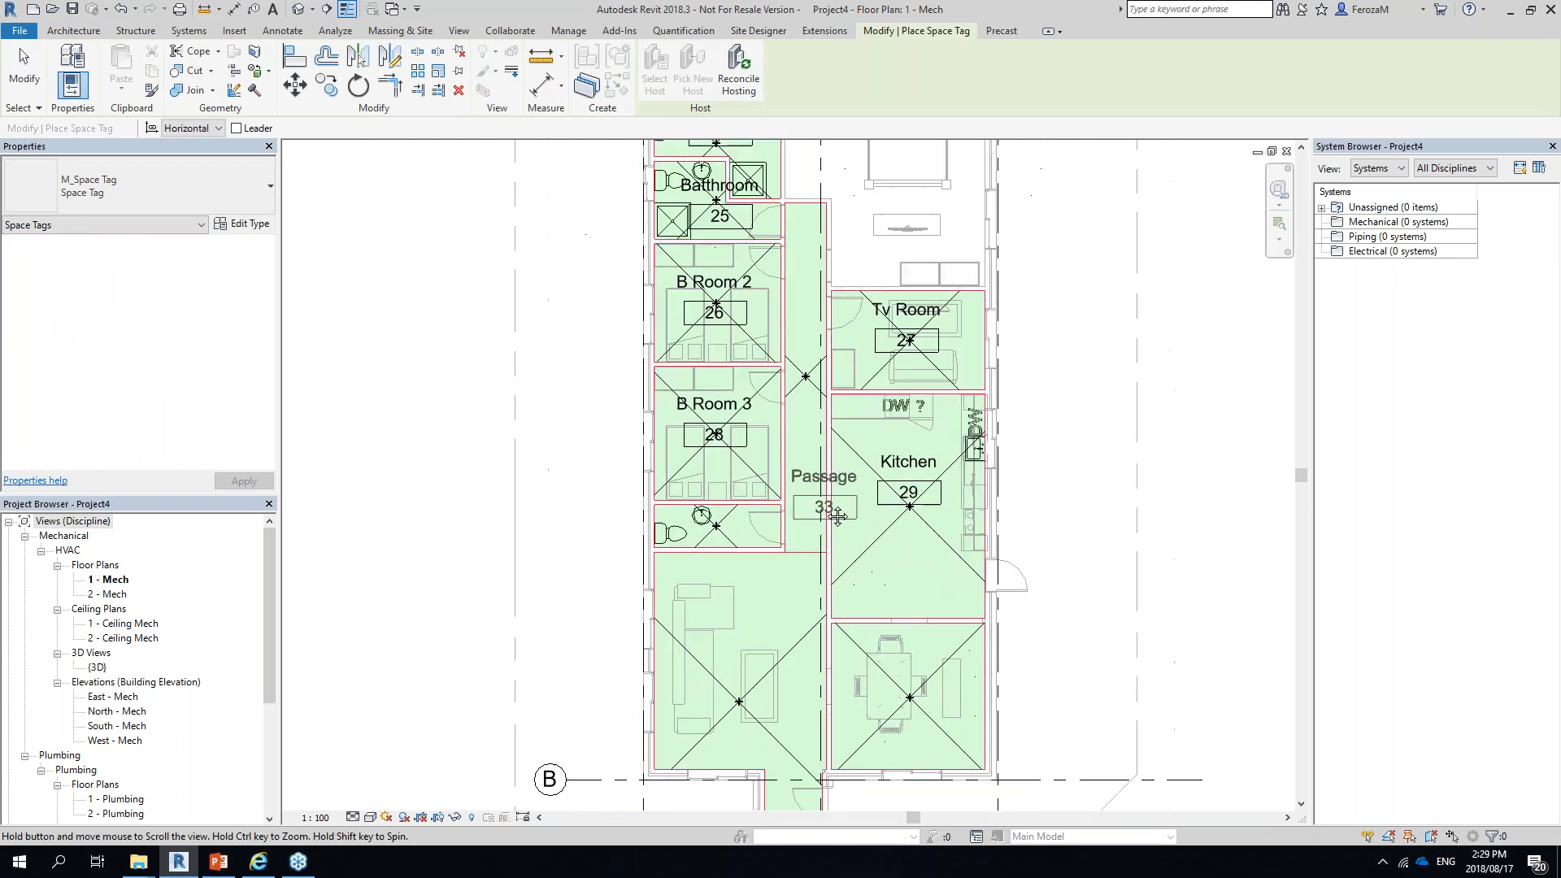
{"action": "left_click", "coordinate": [737, 692]}
{"action": "left_click", "coordinate": [909, 694]}
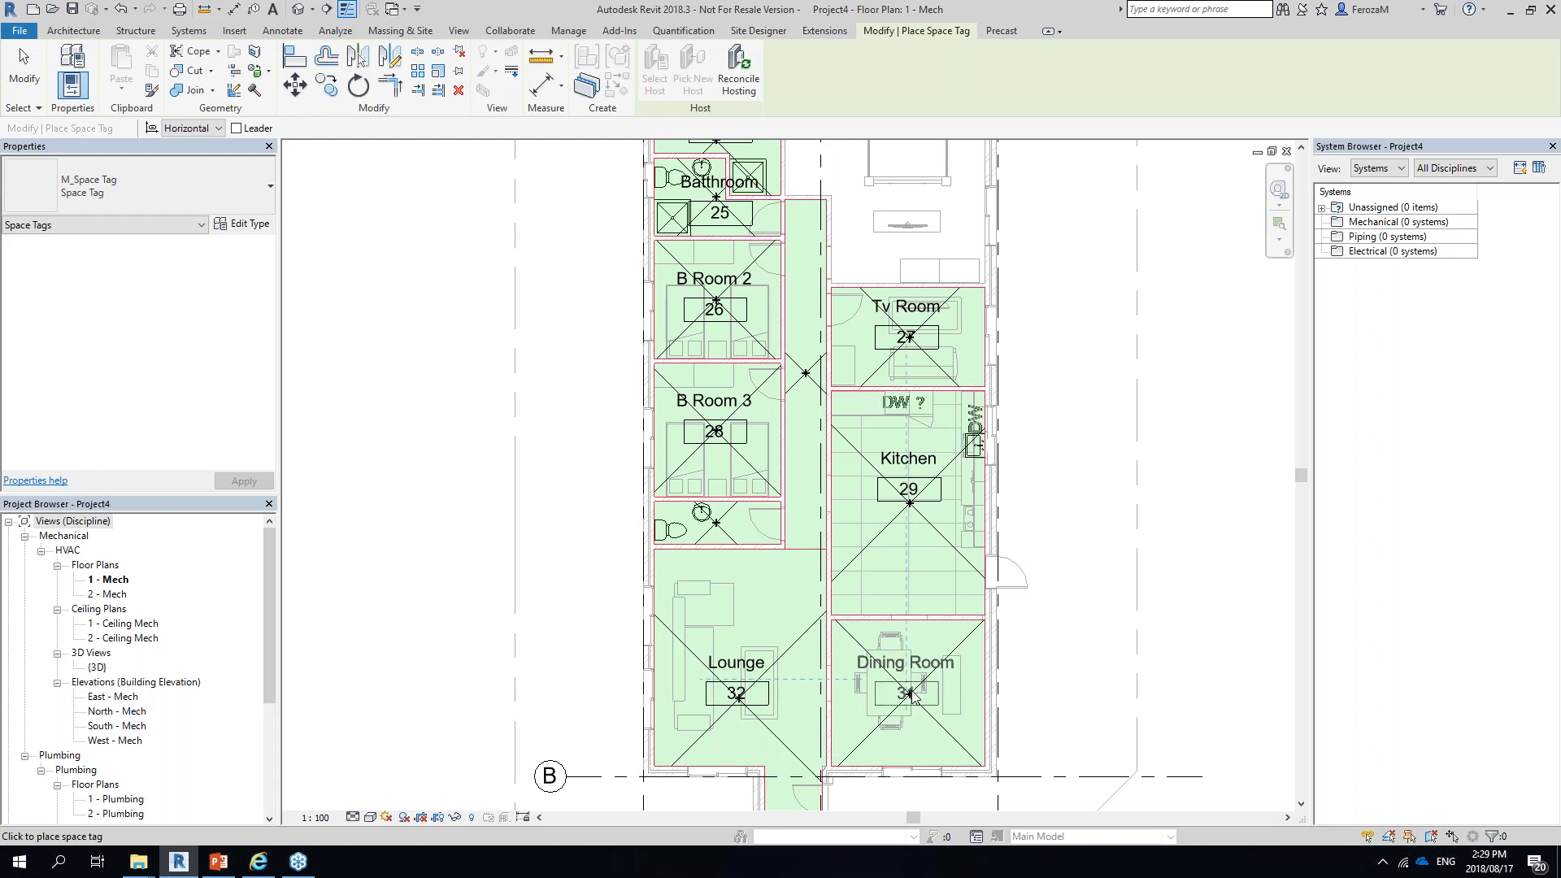
{"action": "key", "text": "Escape"}
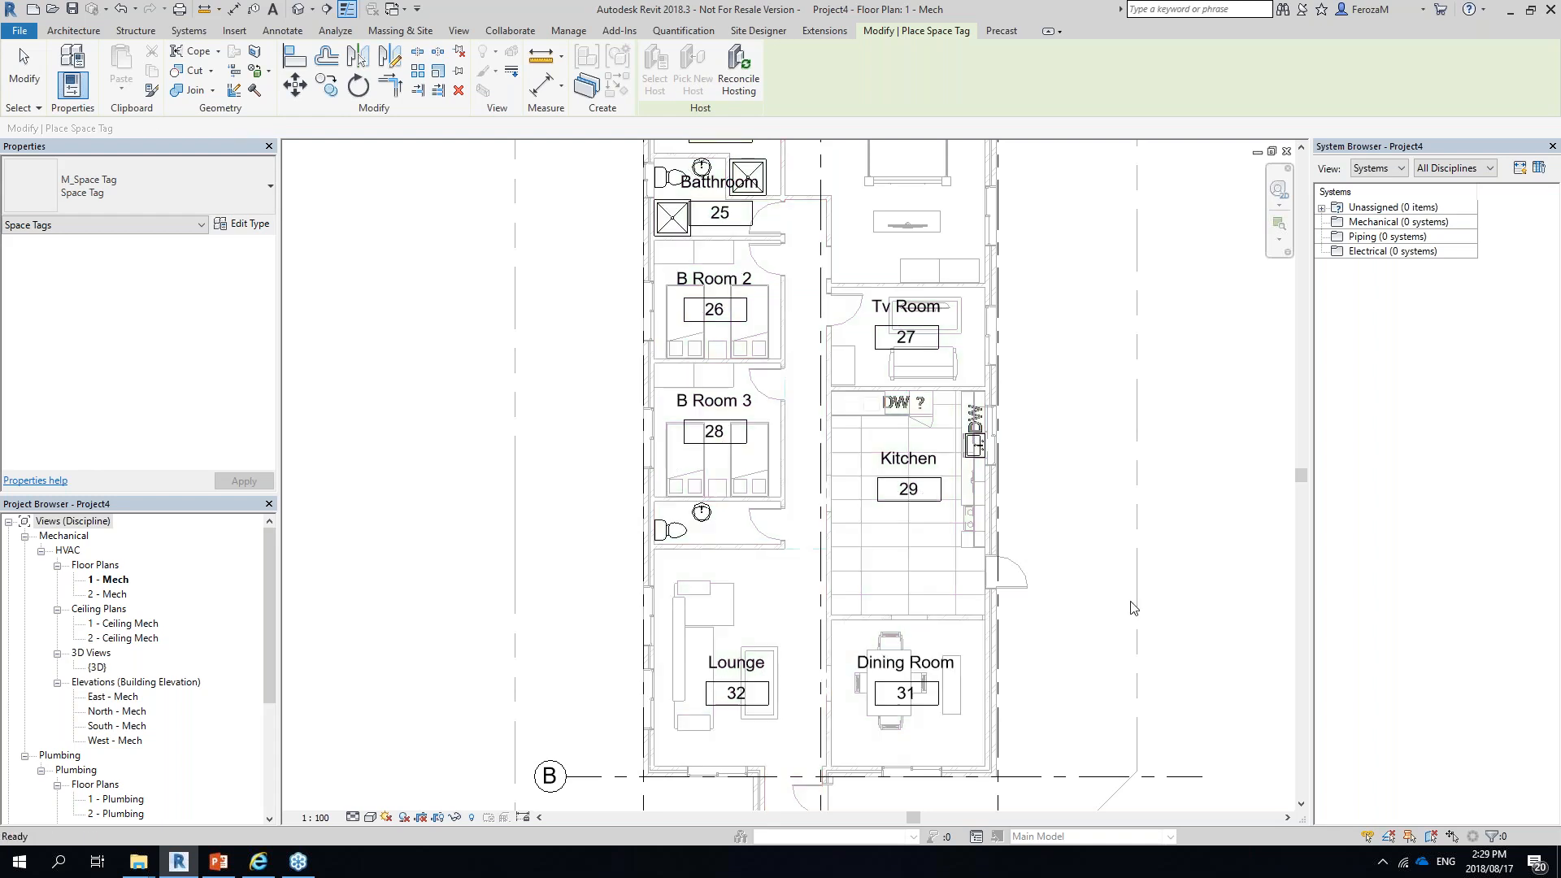
{"action": "key", "text": "Escape"}
Review the identity data and energy analysis properties of the B Room 3 space without changing them
{"action": "scroll", "coordinate": [920, 514], "scroll_direction": "up", "scroll_amount": 1}
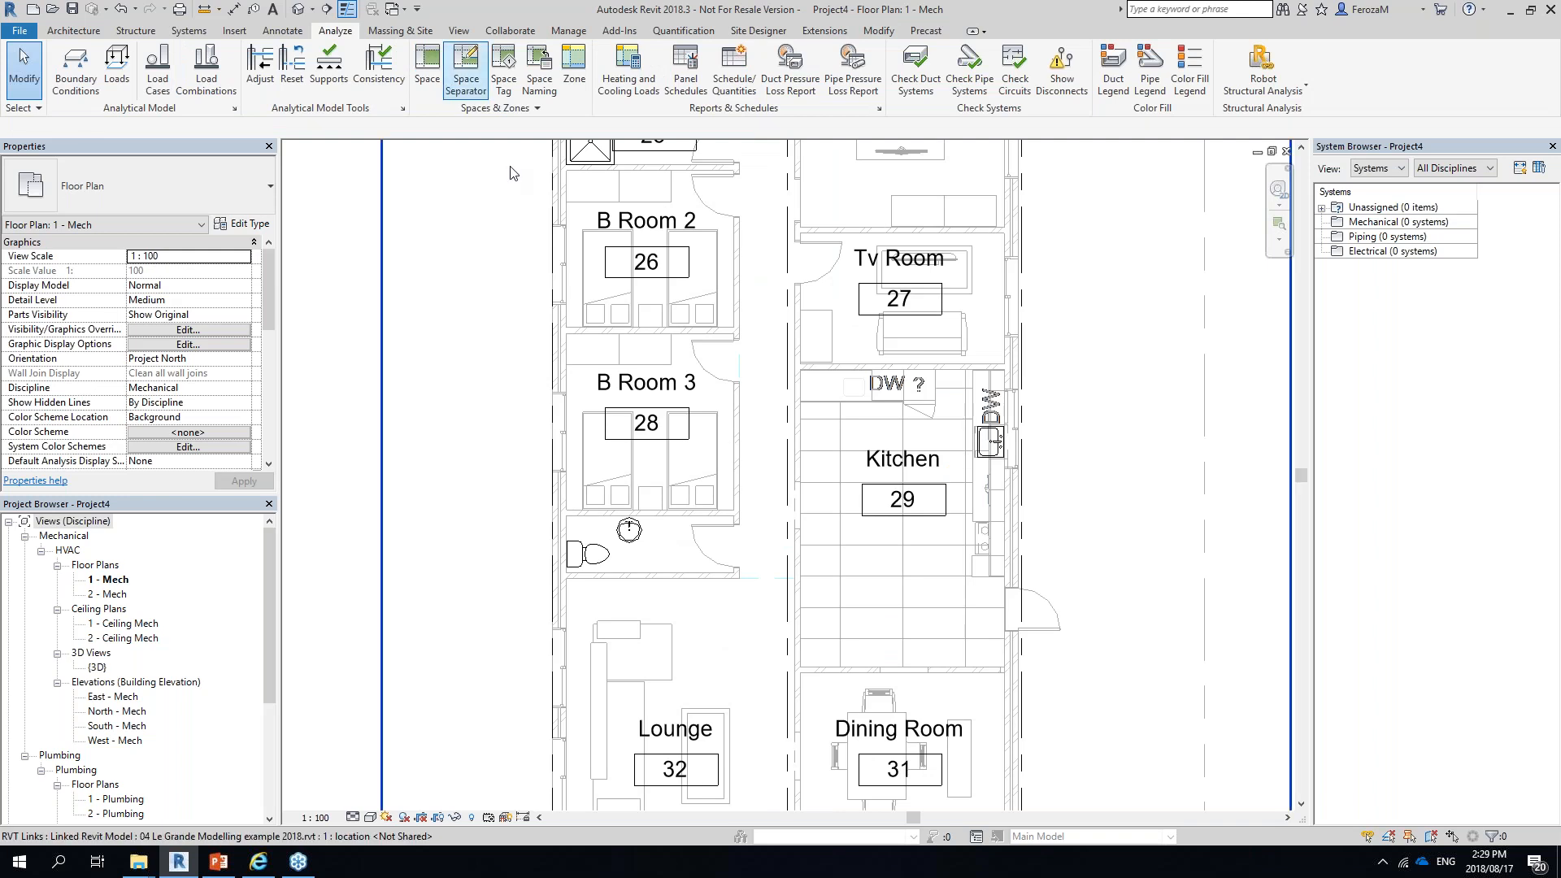
{"action": "left_click", "coordinate": [672, 452]}
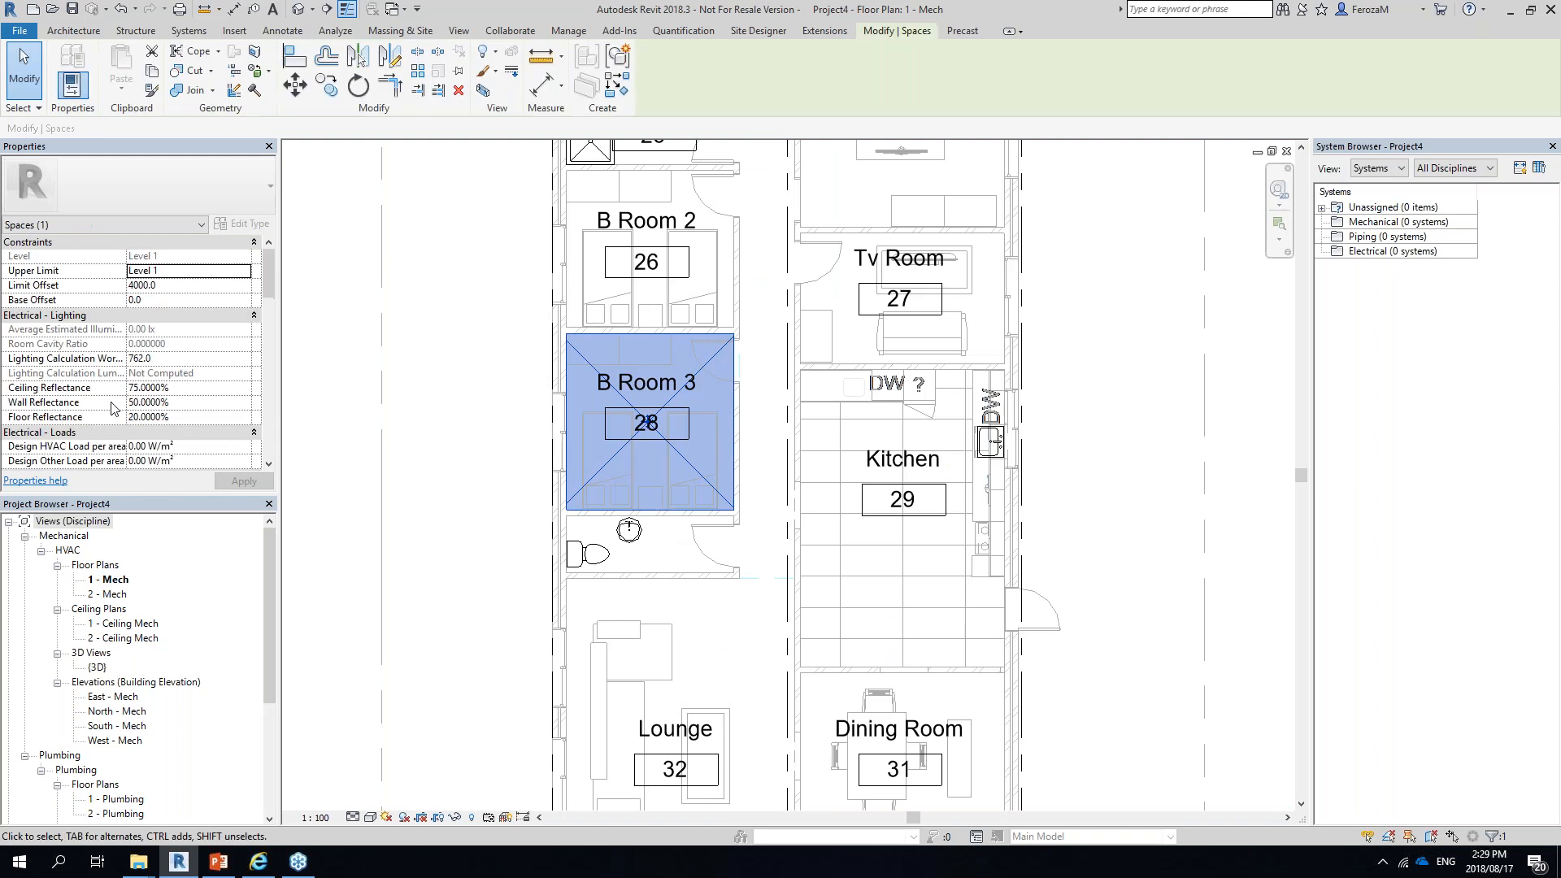
{"action": "scroll", "coordinate": [111, 409], "scroll_direction": "down", "scroll_amount": 8}
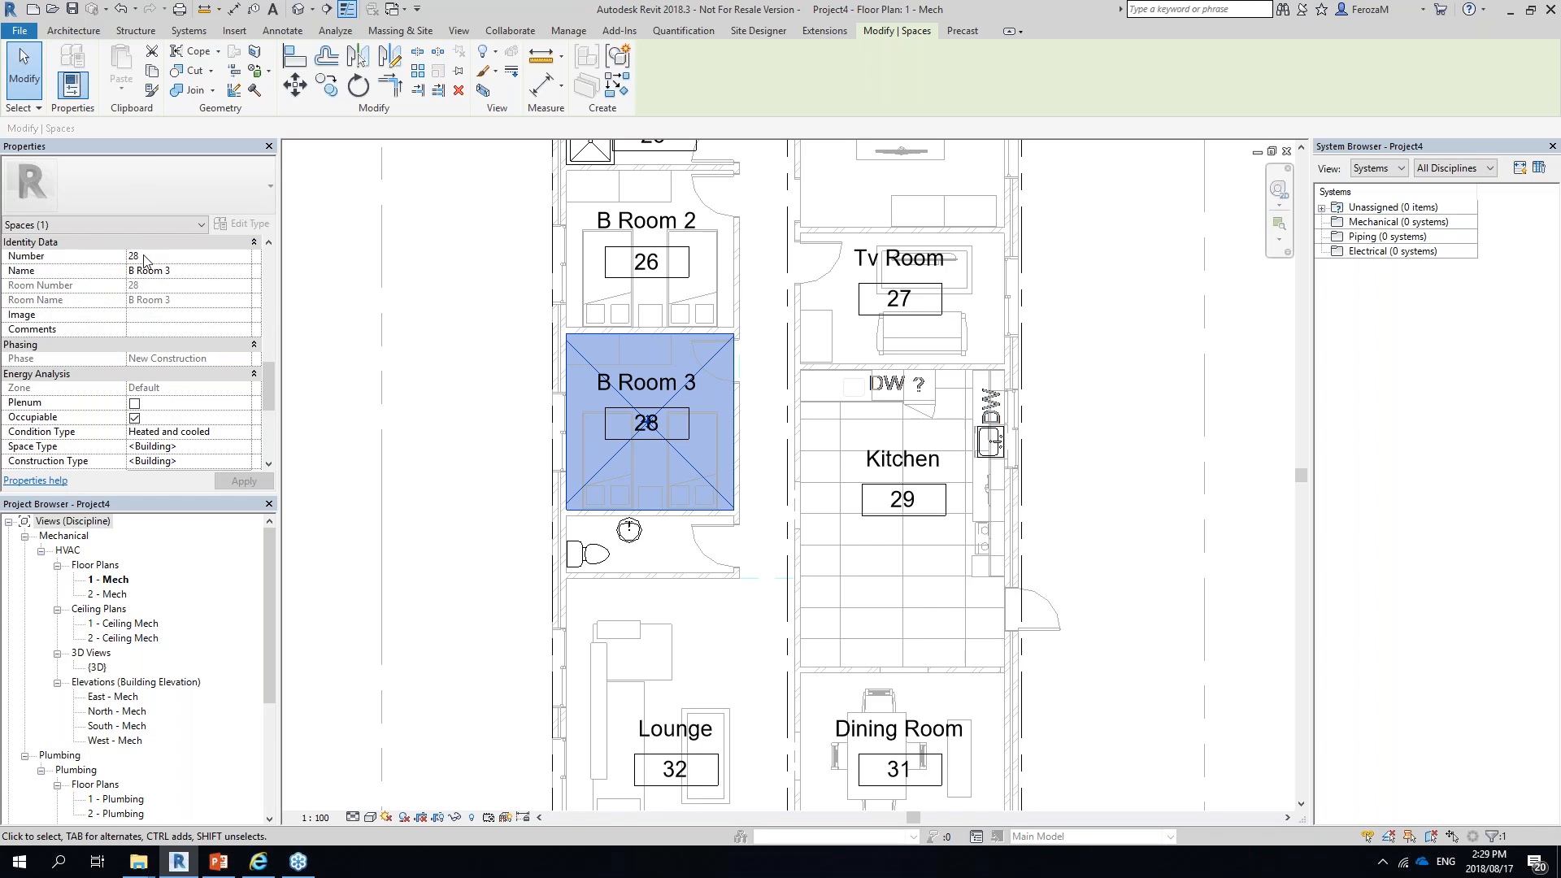
{"action": "key", "text": "Escape"}
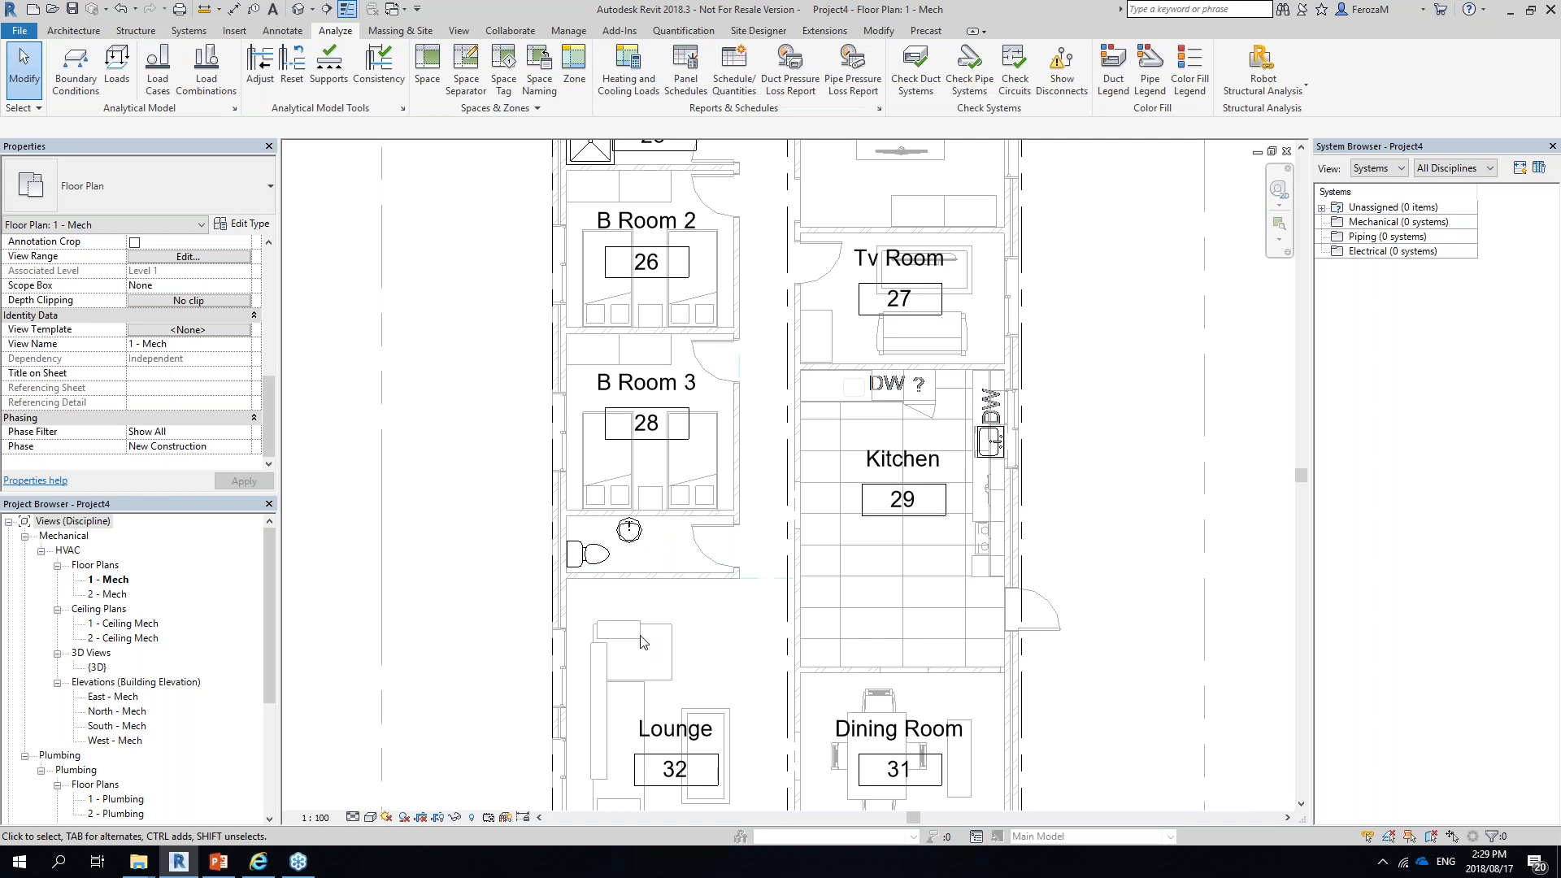
Draw a horizontal space separation line across the Lounge just above the sofa, from its outer wall to the Kitchen-side wall
{"action": "left_click", "coordinate": [370, 817]}
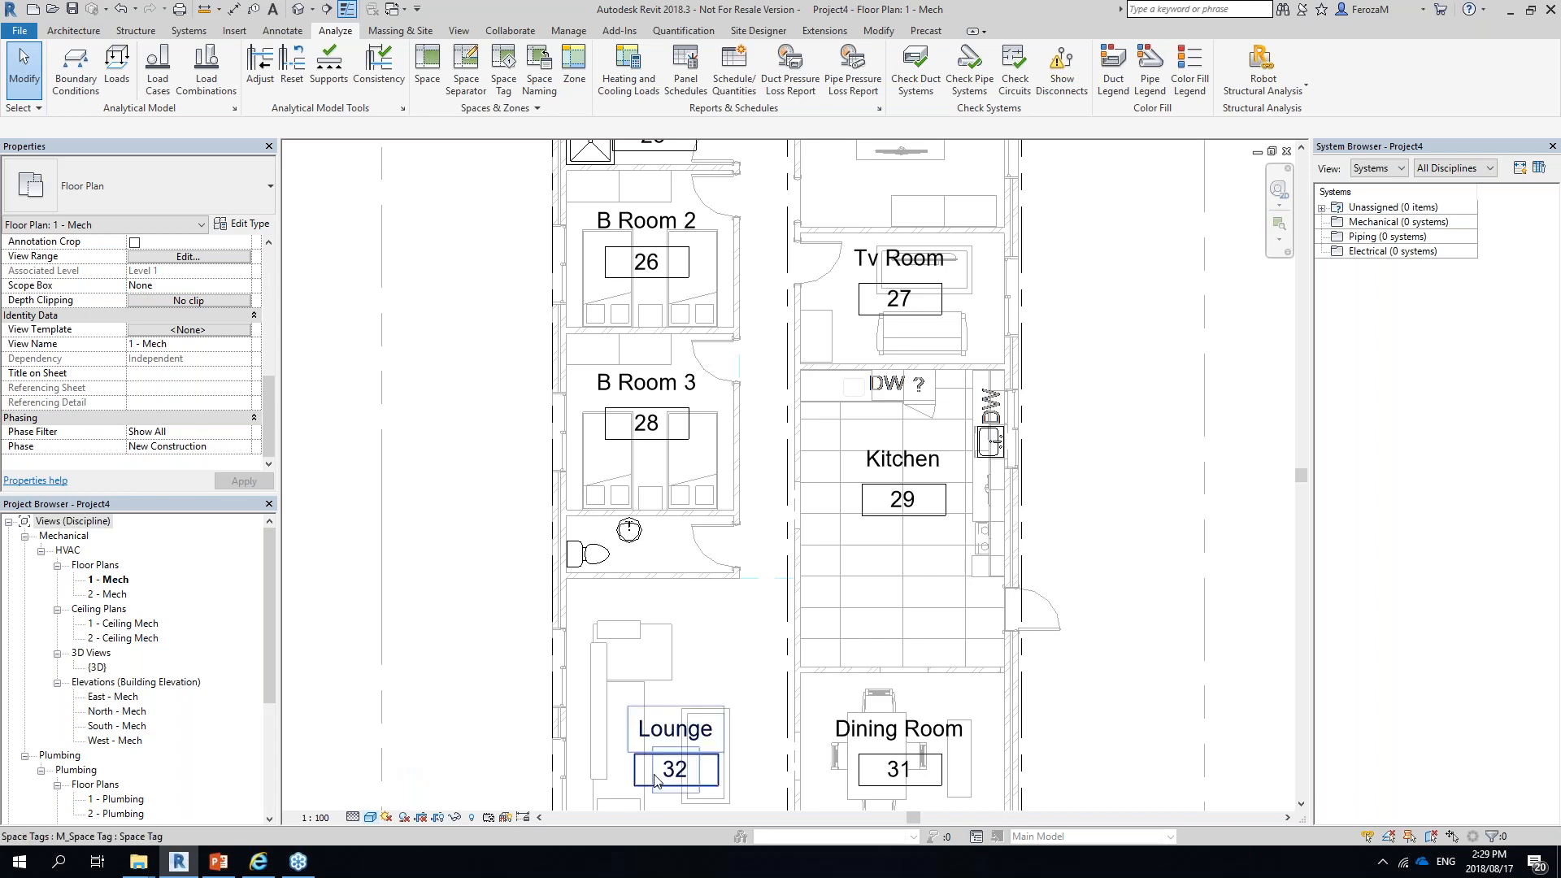
{"action": "middle_click_drag", "start_coordinate": [724, 588], "coordinate": [704, 403]}
{"action": "scroll", "coordinate": [621, 457], "scroll_direction": "up", "scroll_amount": 2}
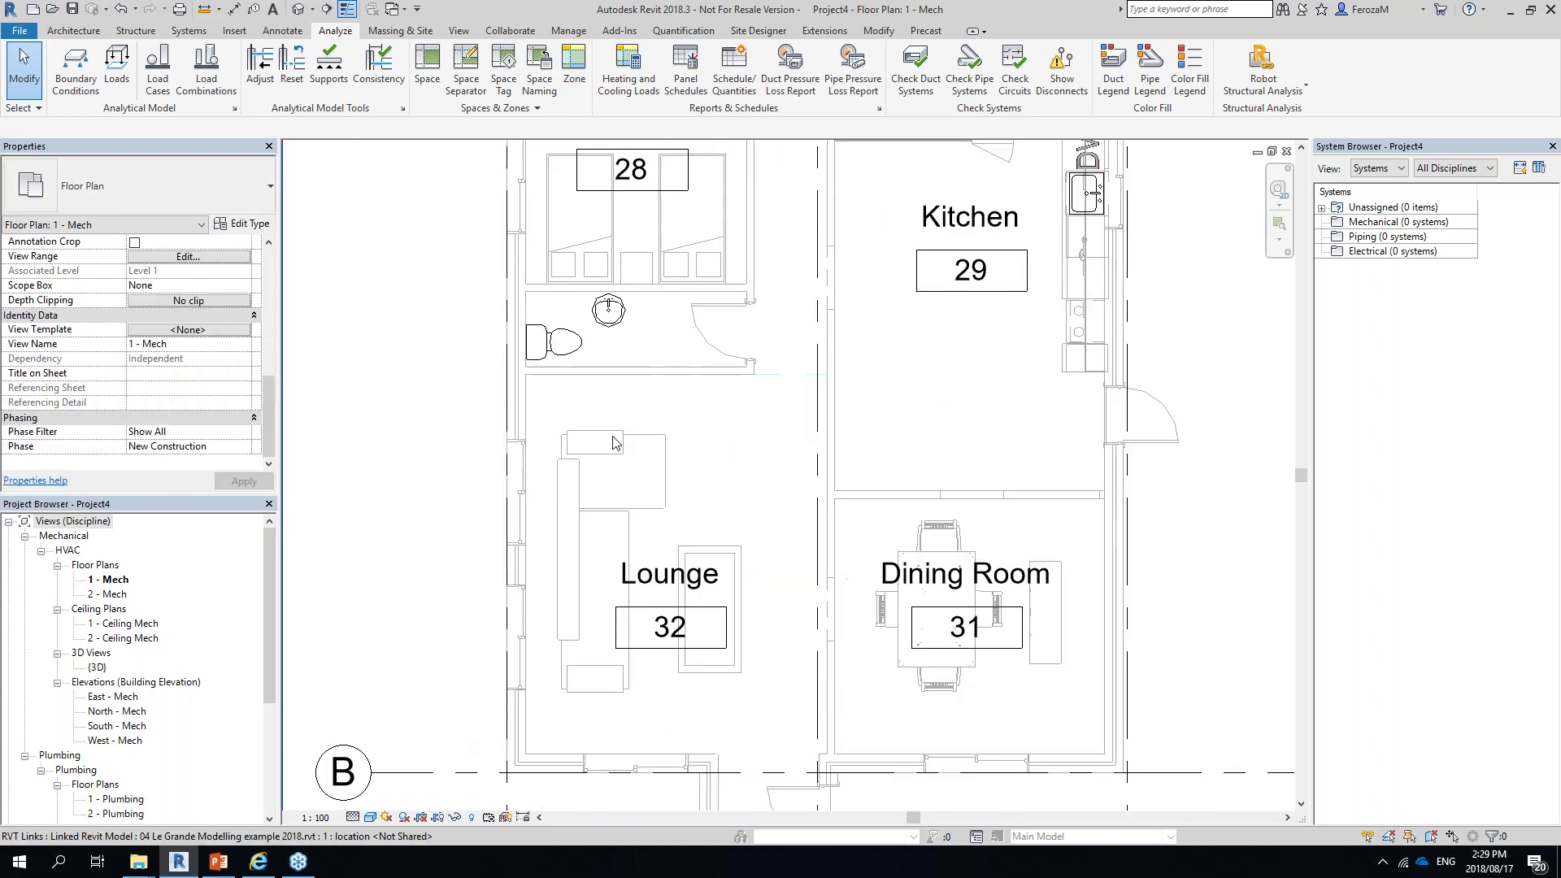
{"action": "scroll", "coordinate": [613, 473], "scroll_direction": "down", "scroll_amount": 3}
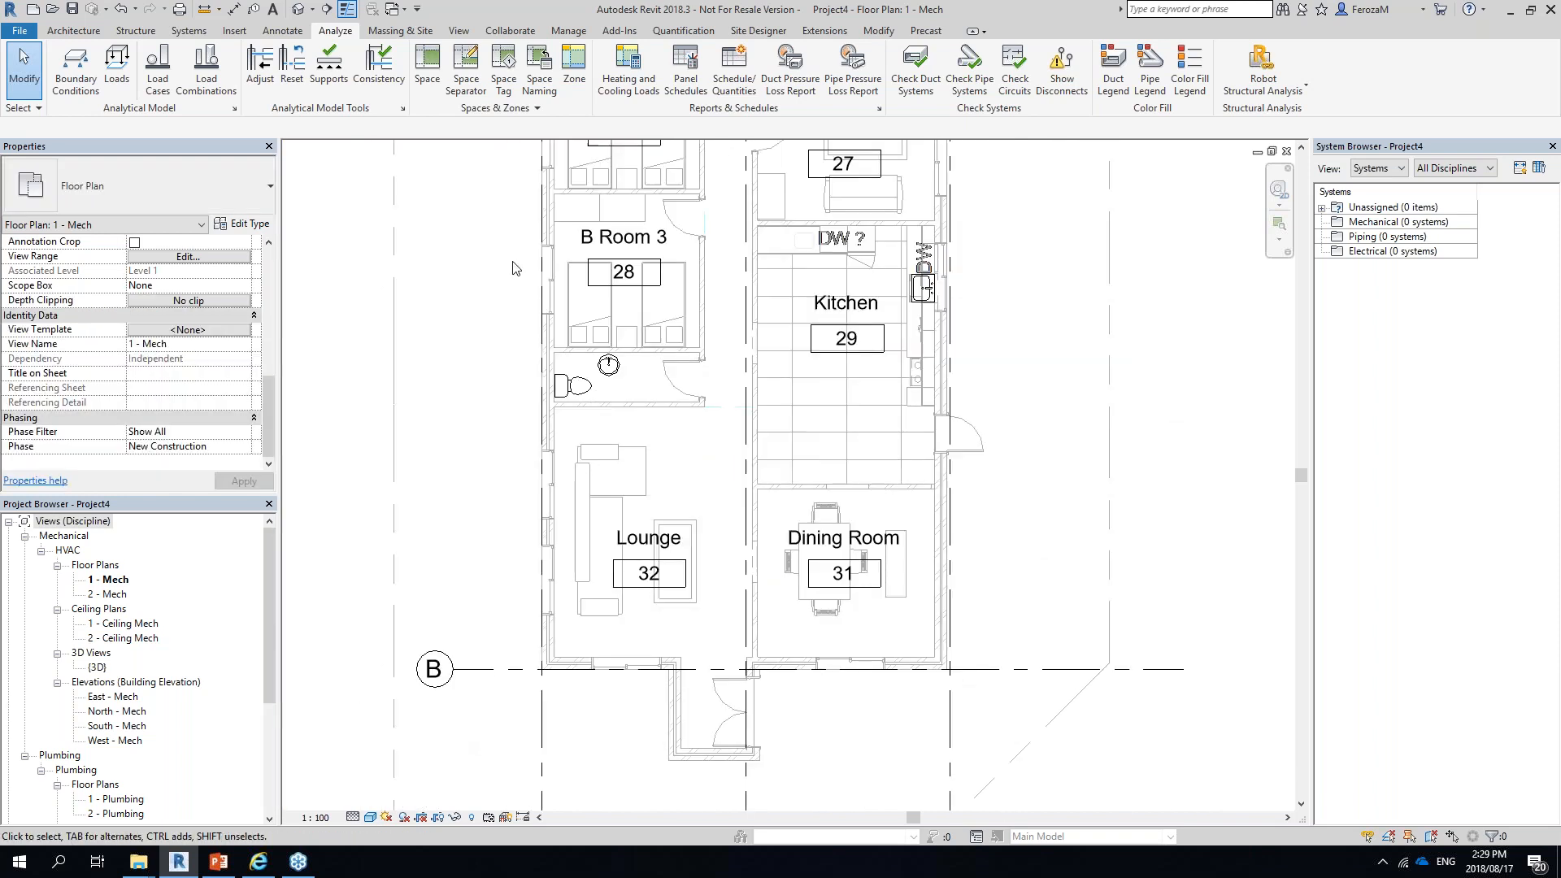
{"action": "left_click", "coordinate": [470, 72]}
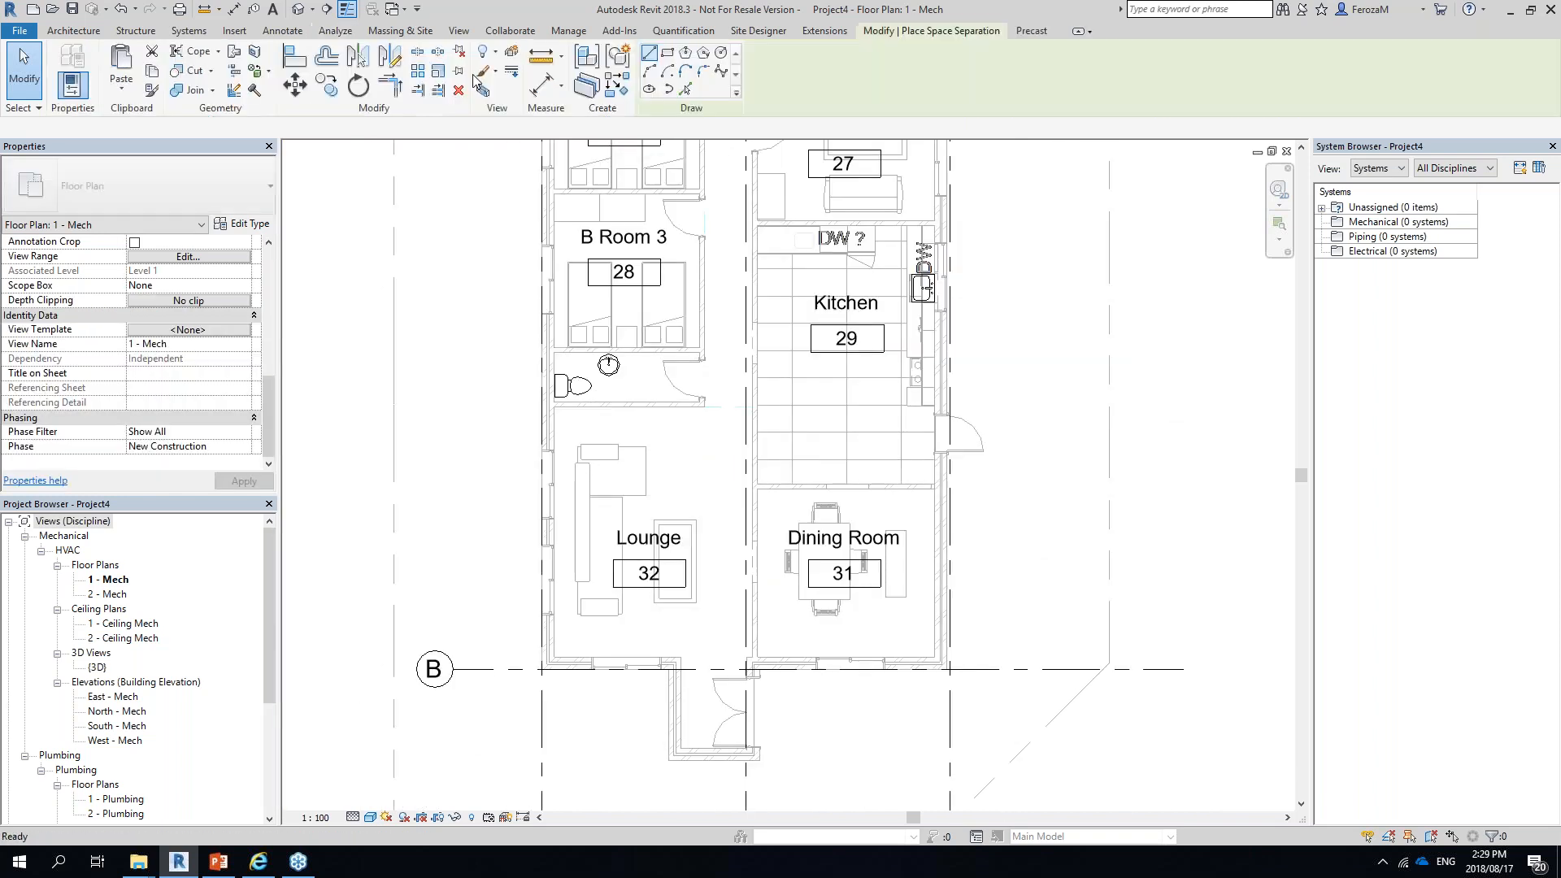
{"action": "scroll", "coordinate": [626, 466], "scroll_direction": "up", "scroll_amount": 2}
{"action": "left_click", "coordinate": [555, 439]}
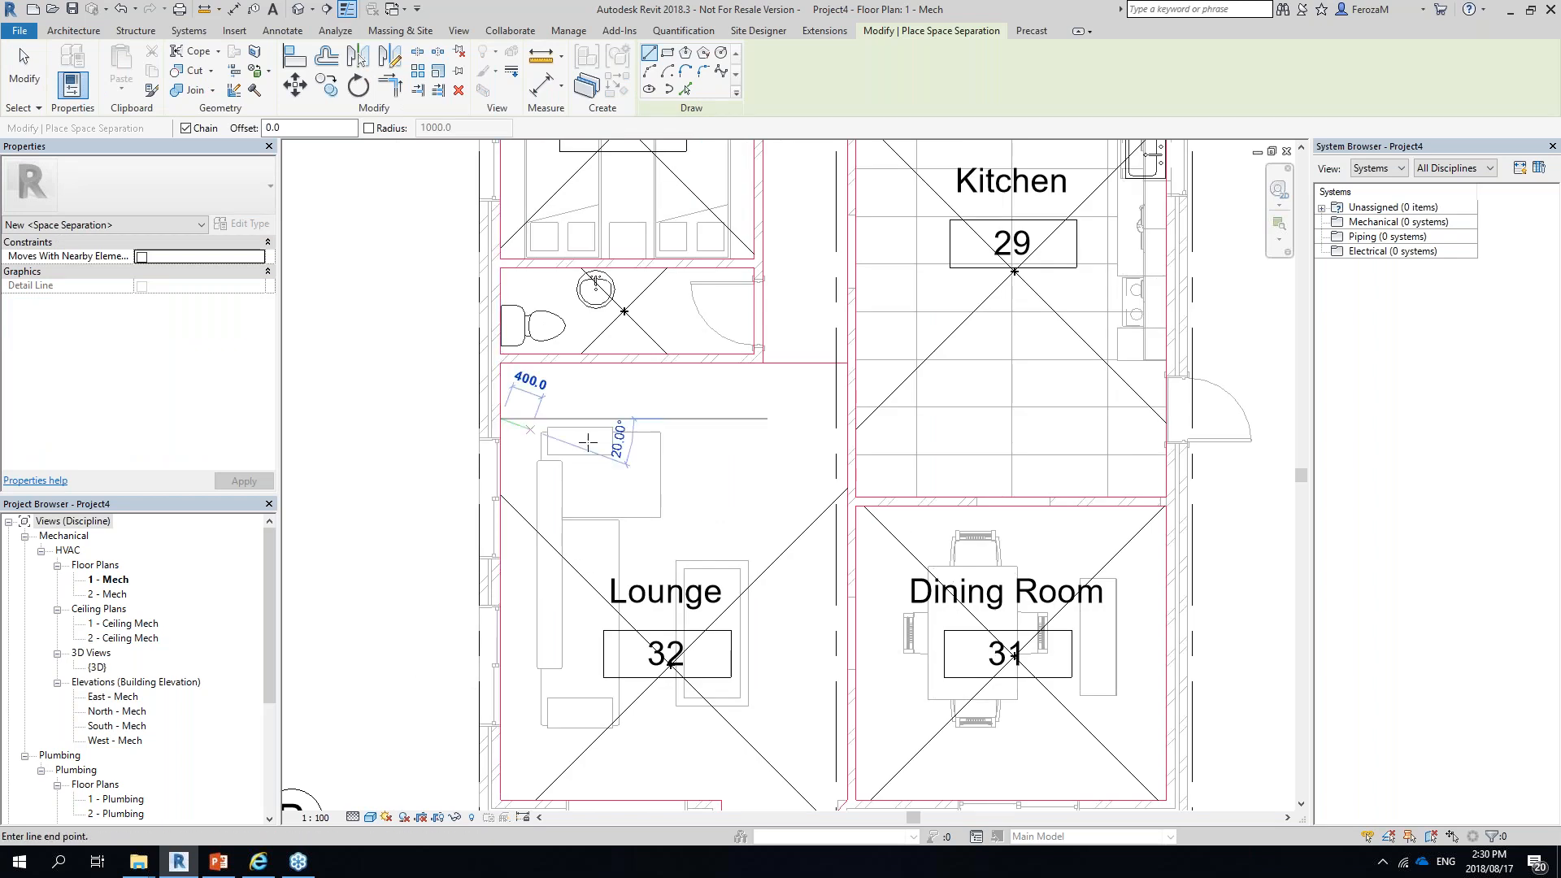
{"action": "left_click", "coordinate": [848, 419]}
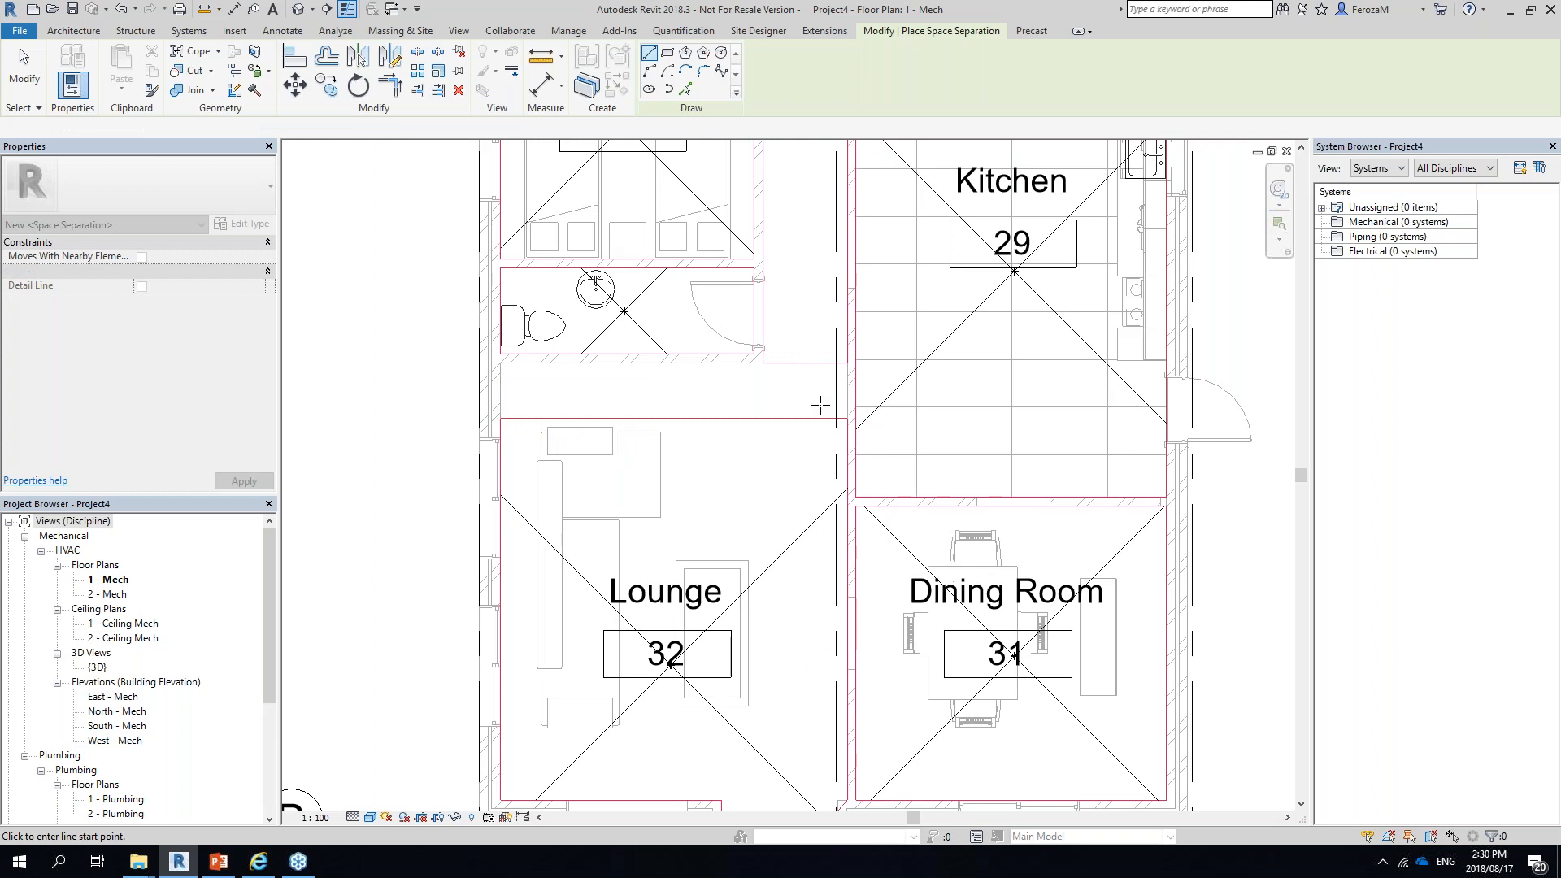
Finish the separation line and place a new space in the narrow strip between the bathroom wall and the Lounge separator
{"action": "key", "text": "Escape"}
{"action": "key", "text": "Escape"}
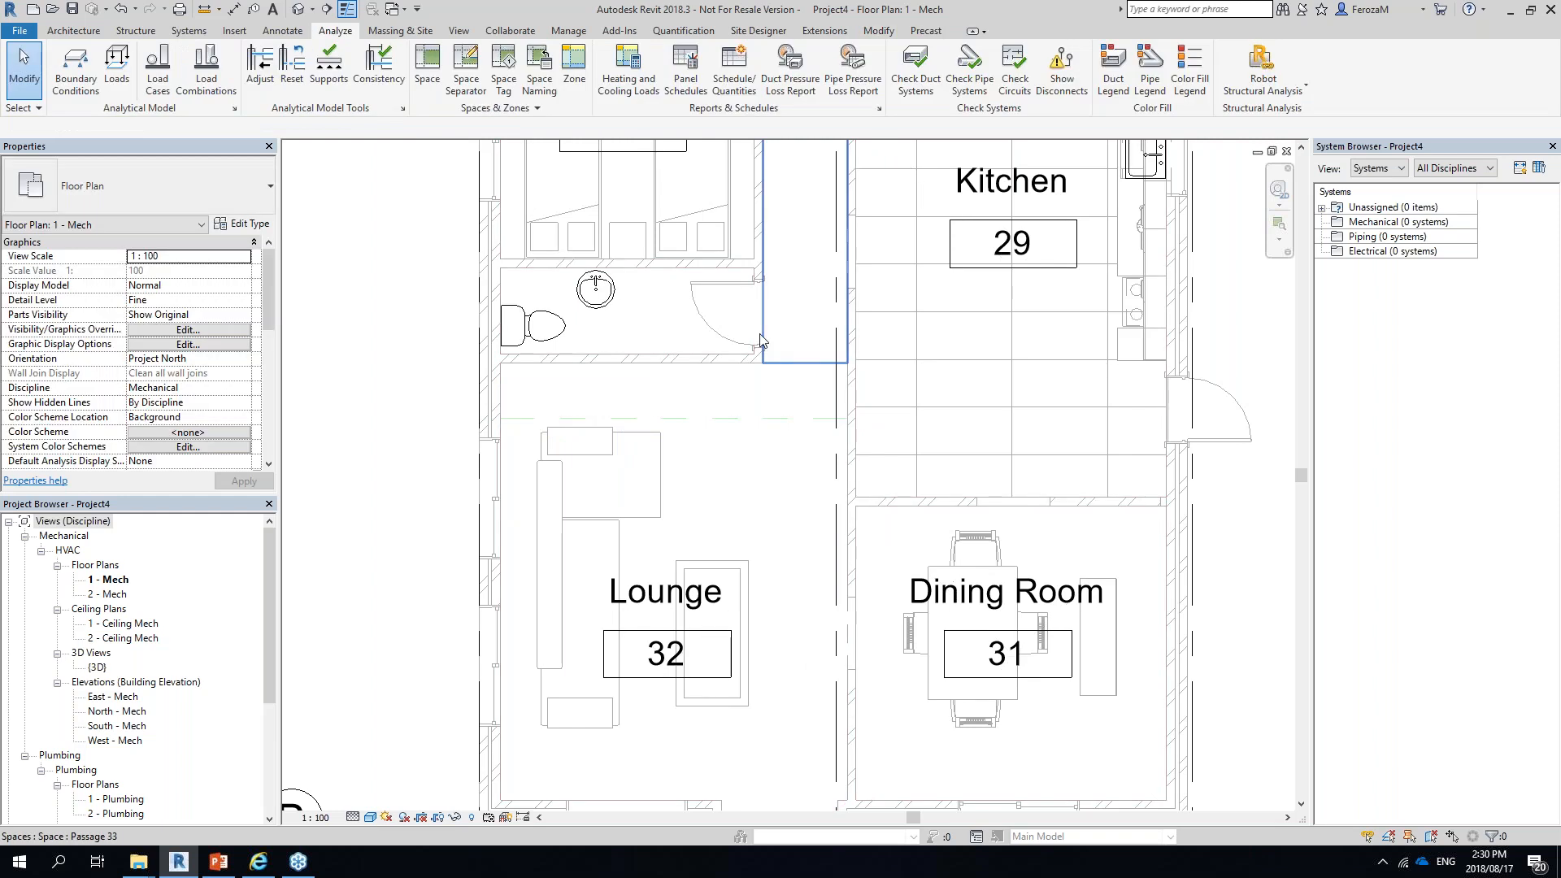
{"action": "key", "text": "m"}
{"action": "key", "text": "s"}
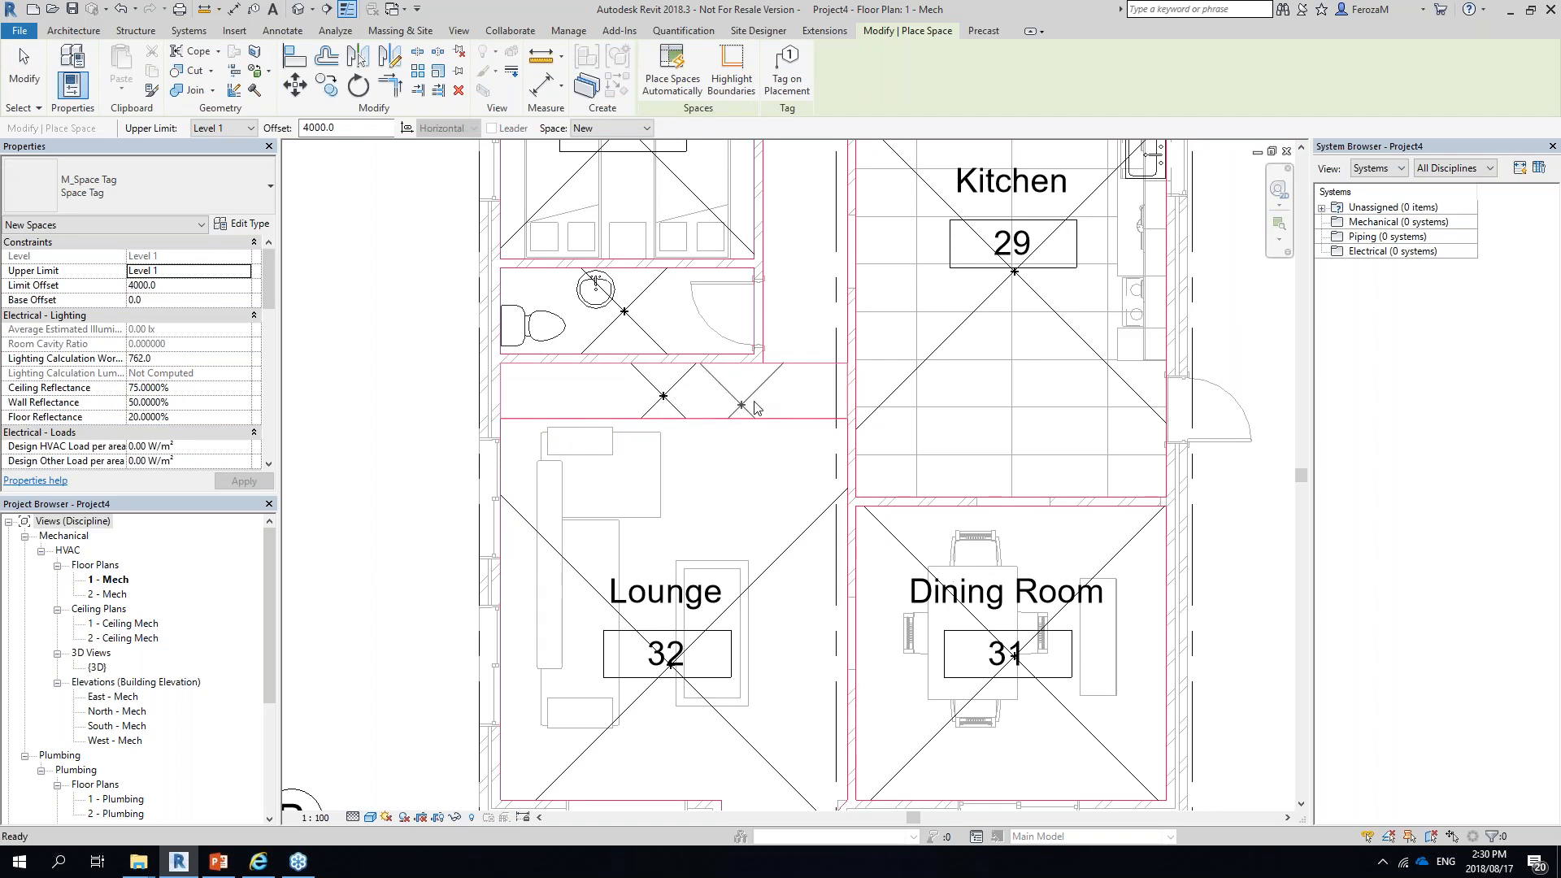
{"action": "key", "text": "Escape"}
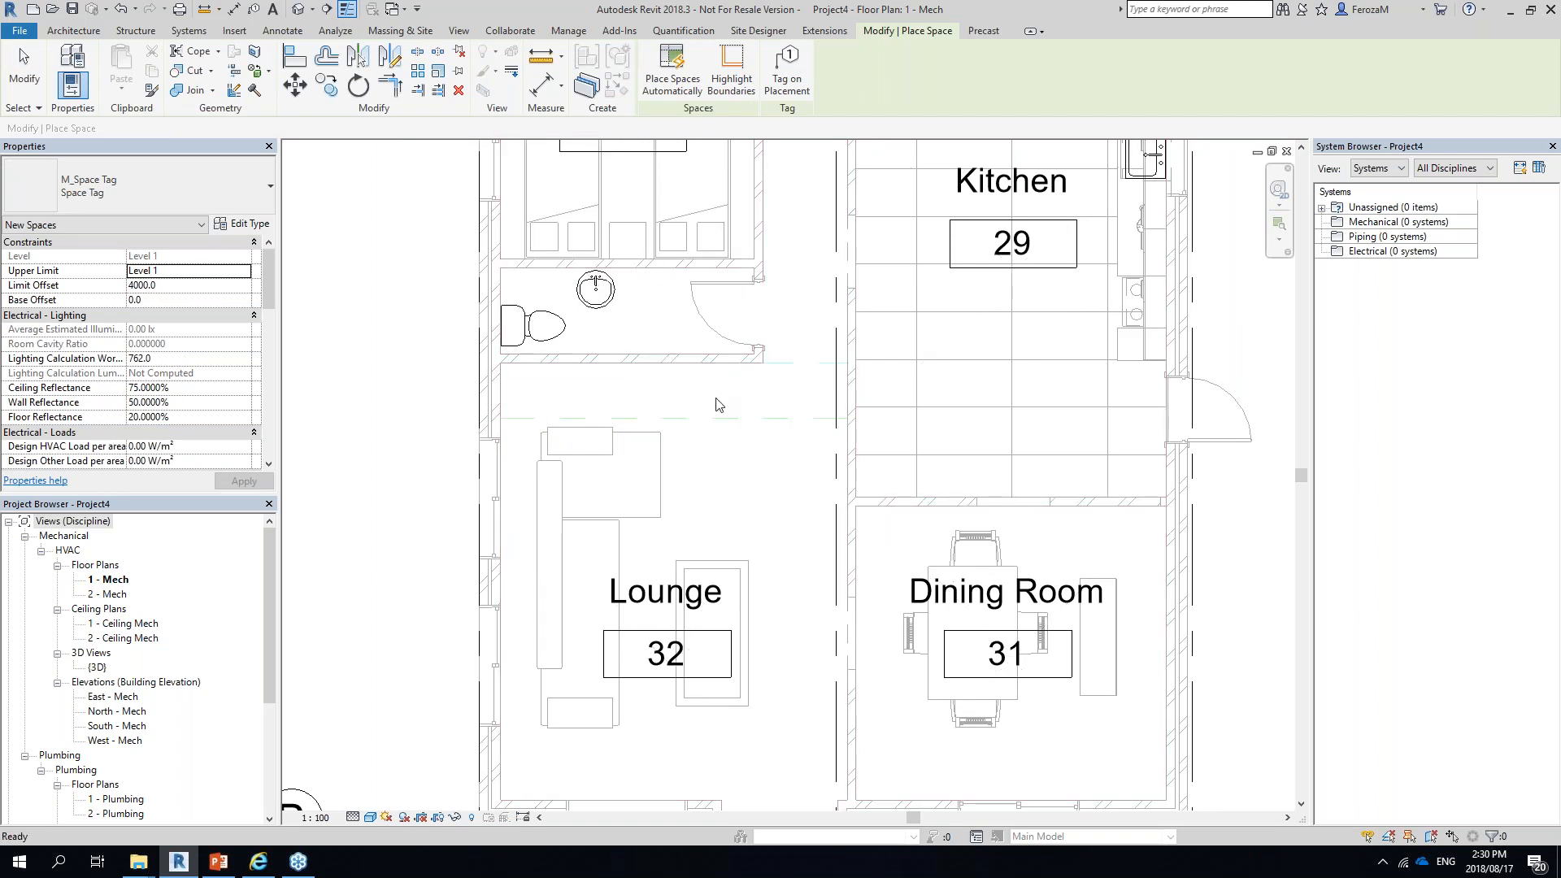
{"action": "key", "text": "Escape"}
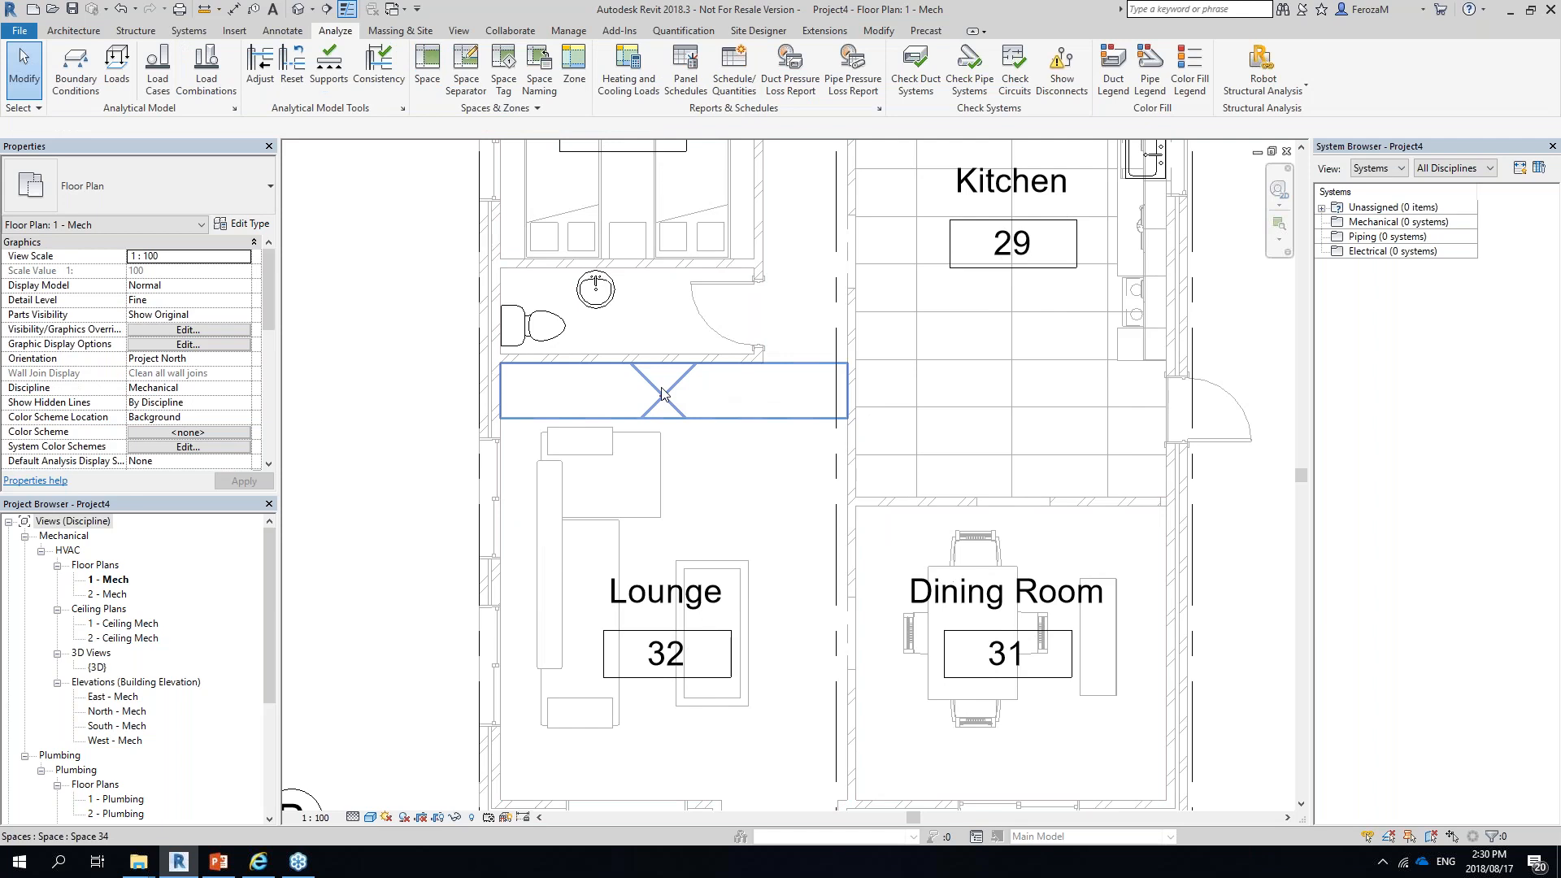
Select the new strip space above the Lounge and review its identity data, including the linked room number and room name
{"action": "left_click", "coordinate": [663, 394]}
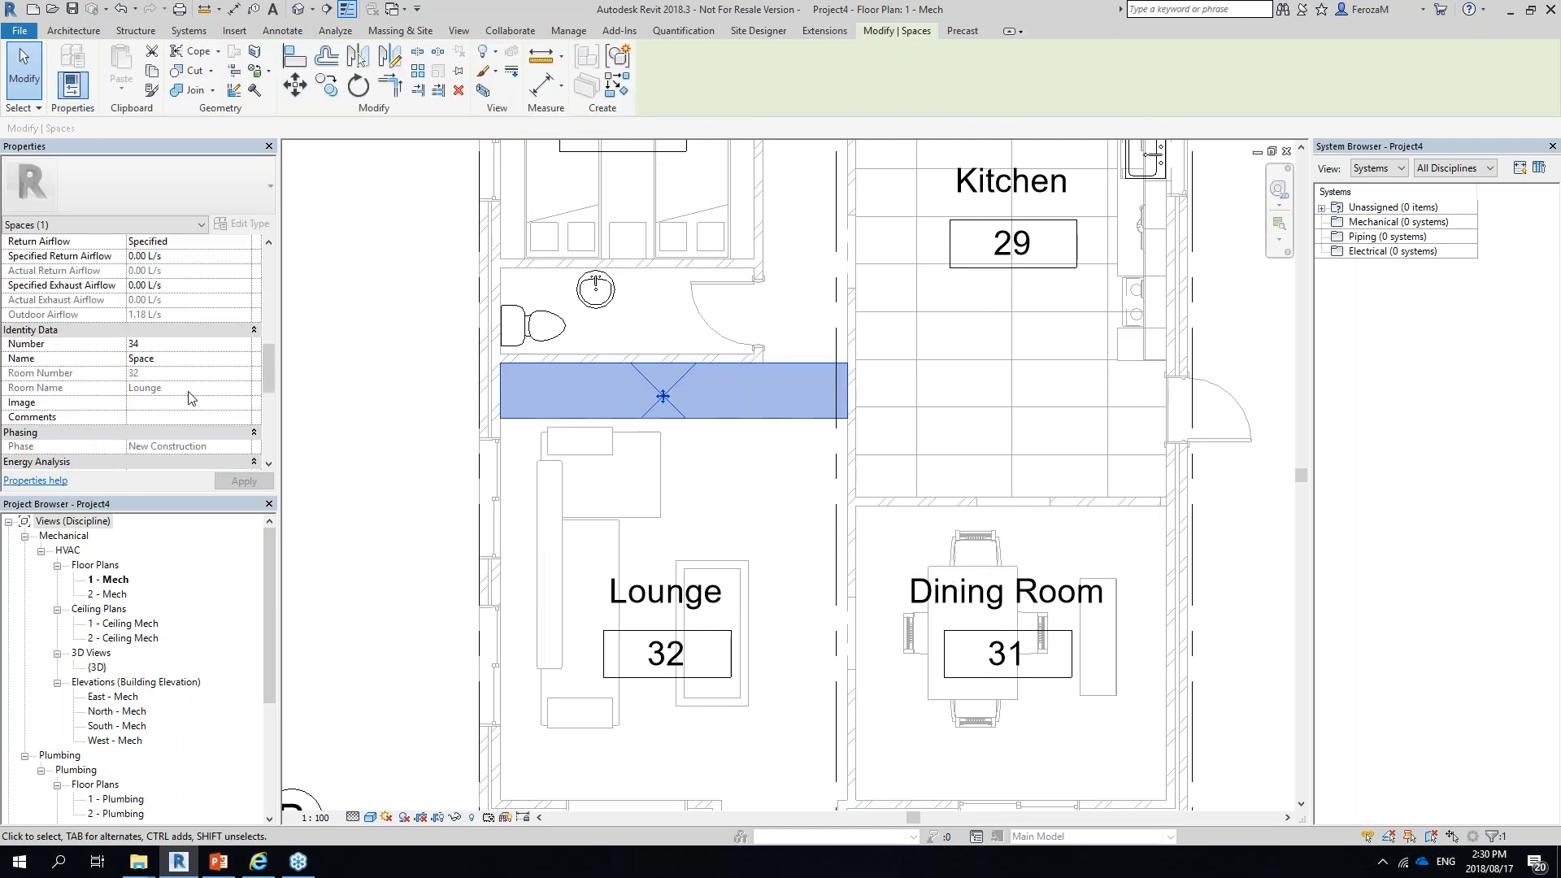
{"action": "scroll", "coordinate": [703, 478], "scroll_direction": "down", "scroll_amount": 1}
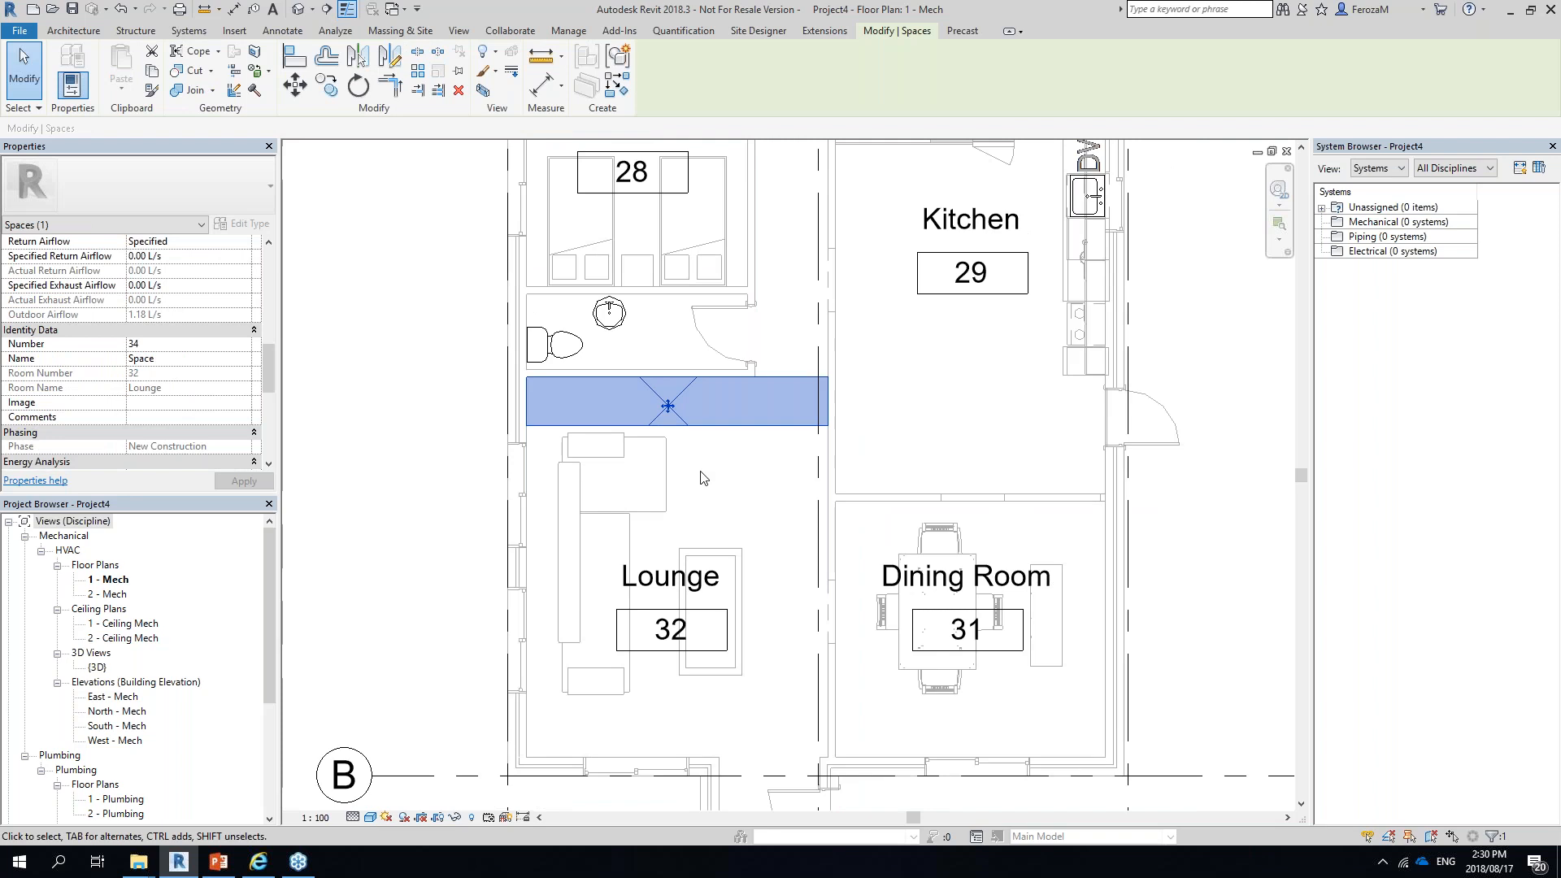
{"action": "scroll", "coordinate": [703, 477], "scroll_direction": "down", "scroll_amount": 1}
{"action": "scroll", "coordinate": [684, 429], "scroll_direction": "up", "scroll_amount": 2}
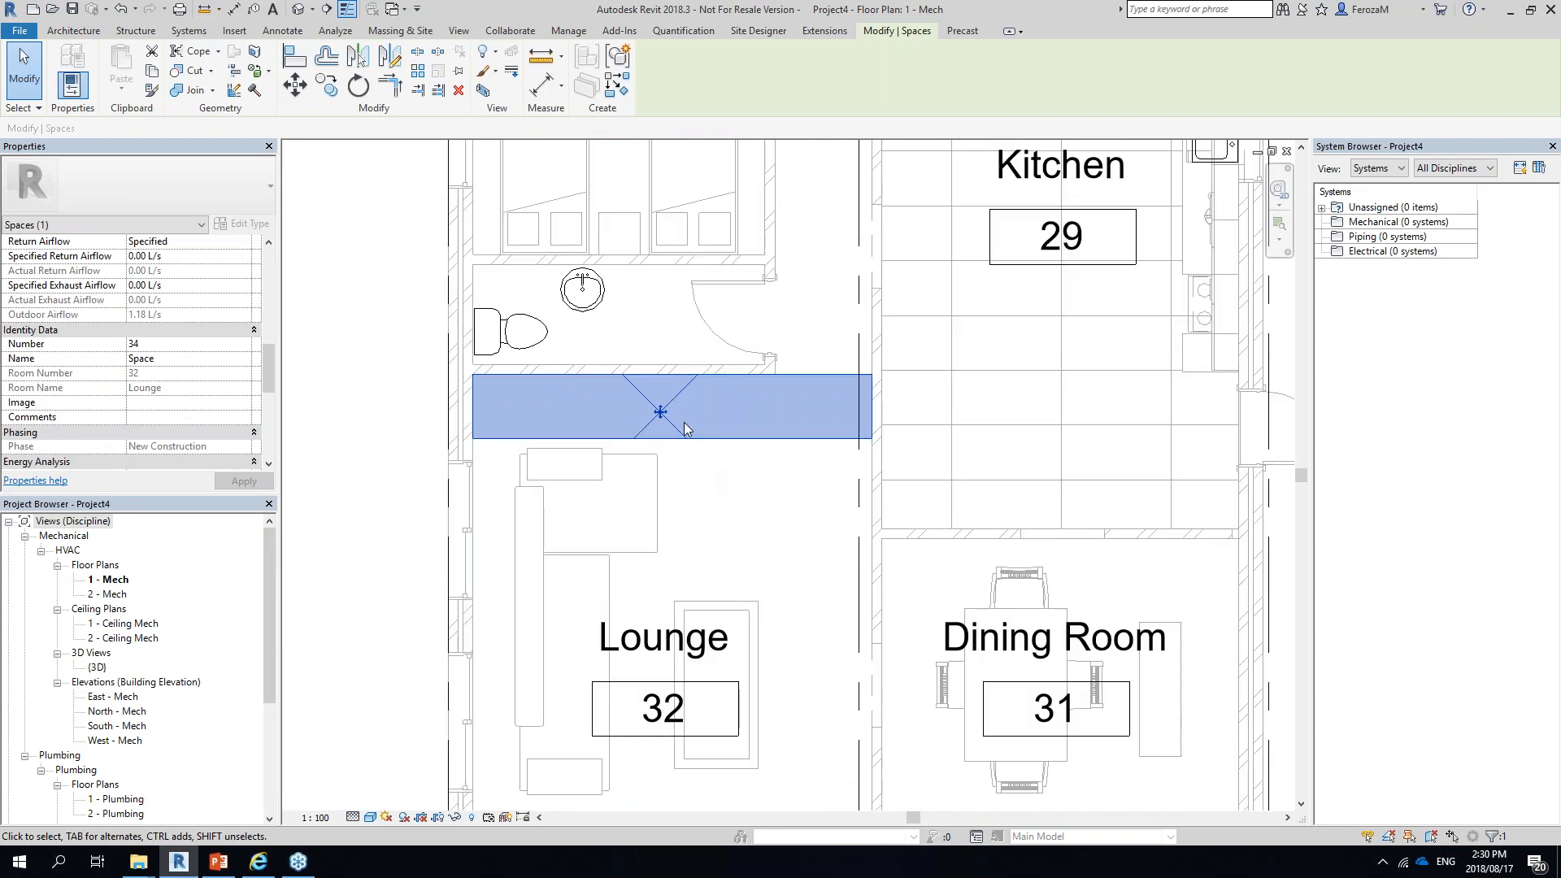
{"action": "scroll", "coordinate": [685, 426], "scroll_direction": "down", "scroll_amount": 1}
{"action": "scroll", "coordinate": [590, 505], "scroll_direction": "down", "scroll_amount": 1}
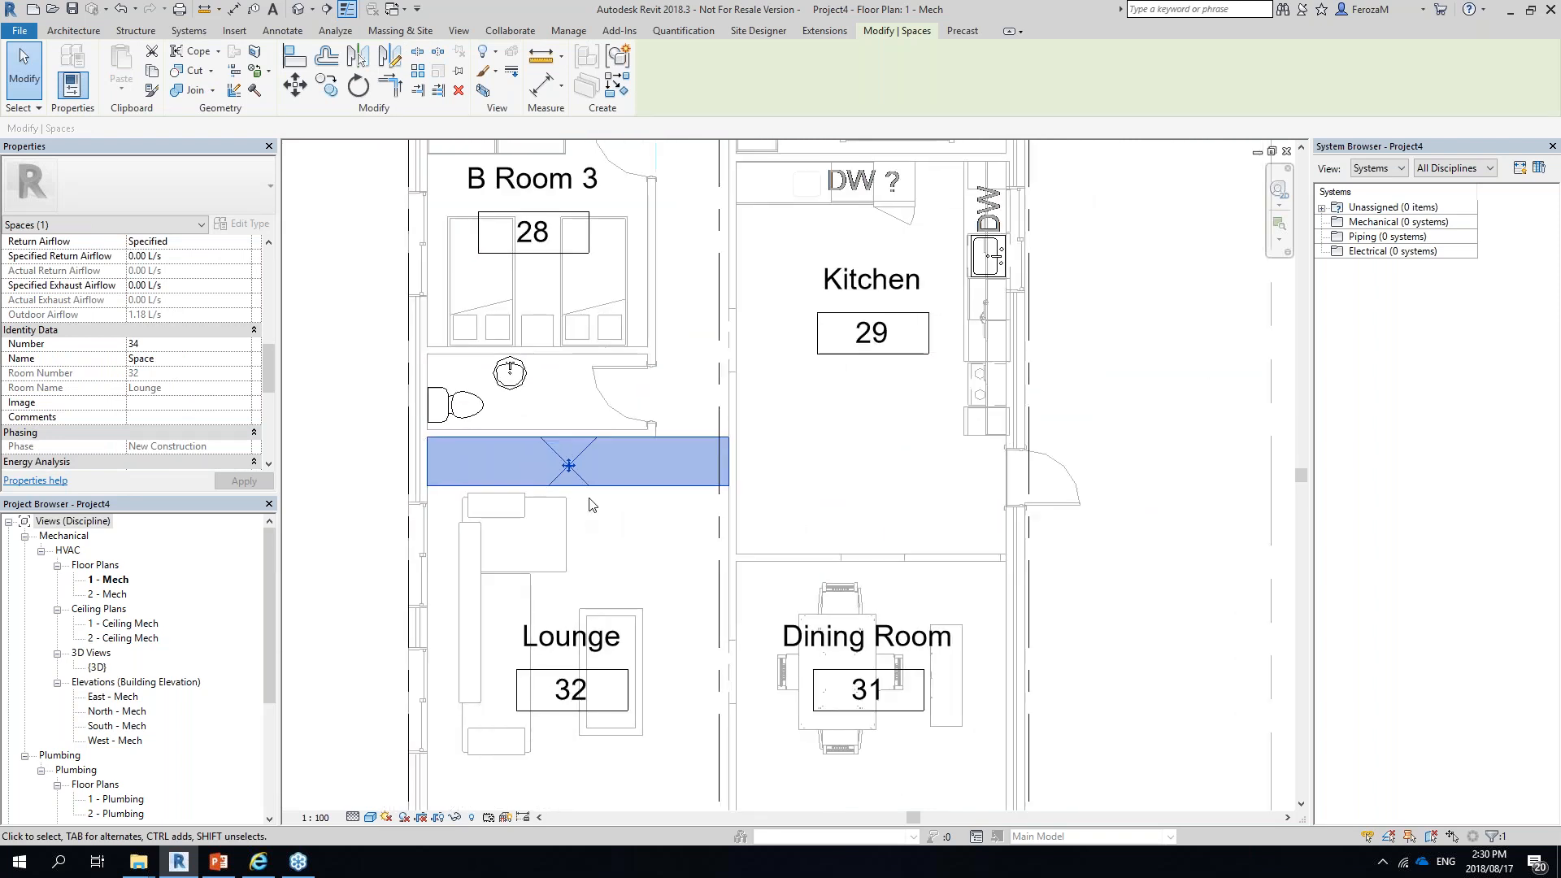
{"action": "scroll", "coordinate": [589, 505], "scroll_direction": "down", "scroll_amount": 1}
{"action": "key", "text": "Escape"}
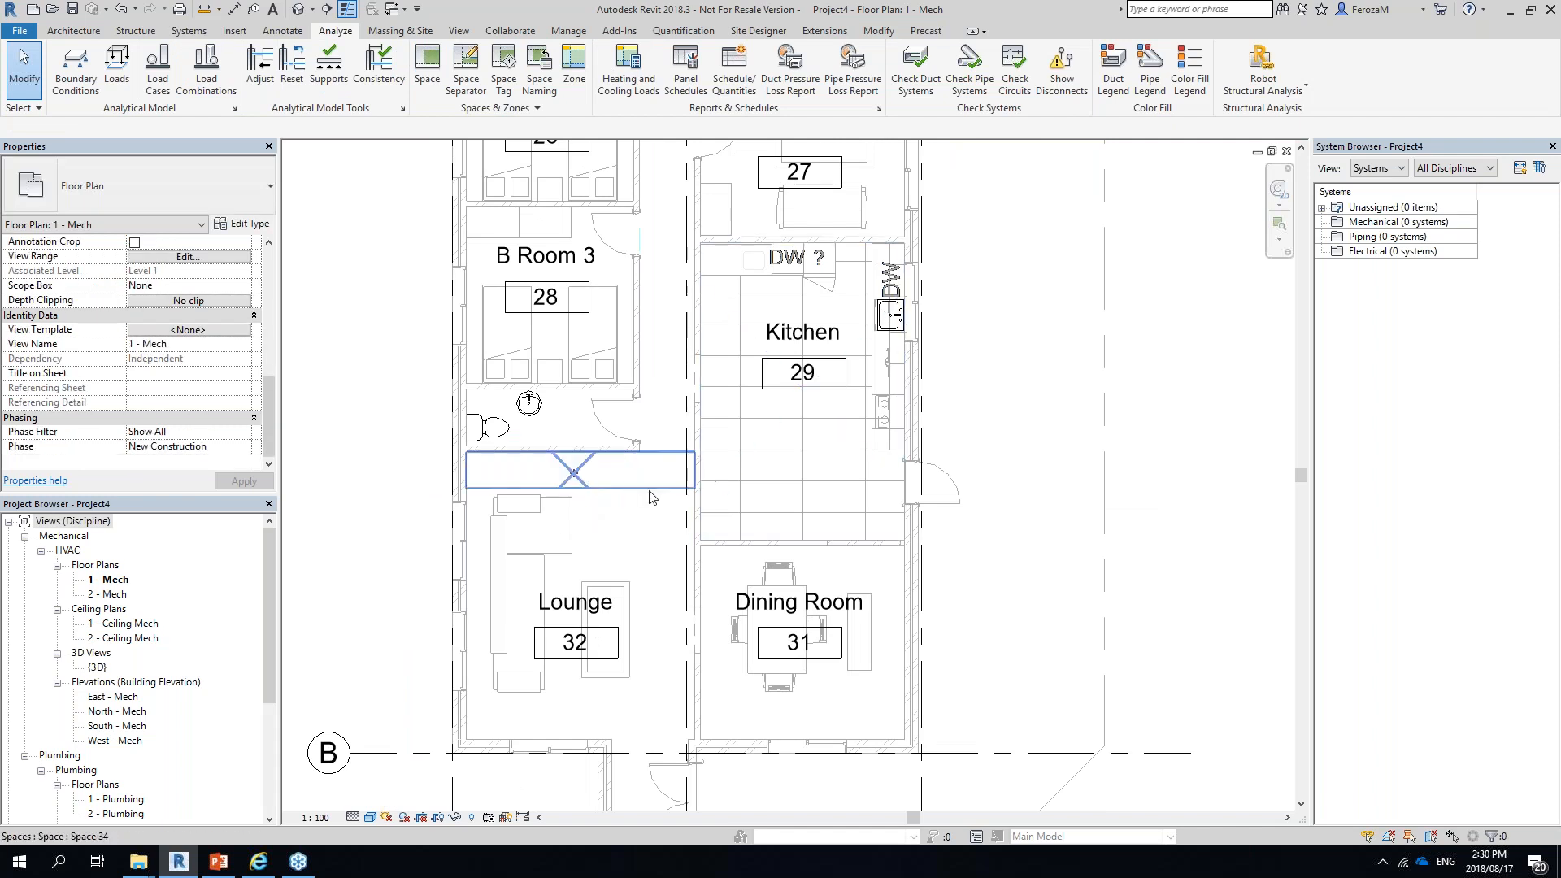
{"action": "scroll", "coordinate": [573, 490], "scroll_direction": "up", "scroll_amount": 1}
{"action": "scroll", "coordinate": [573, 490], "scroll_direction": "up", "scroll_amount": 1}
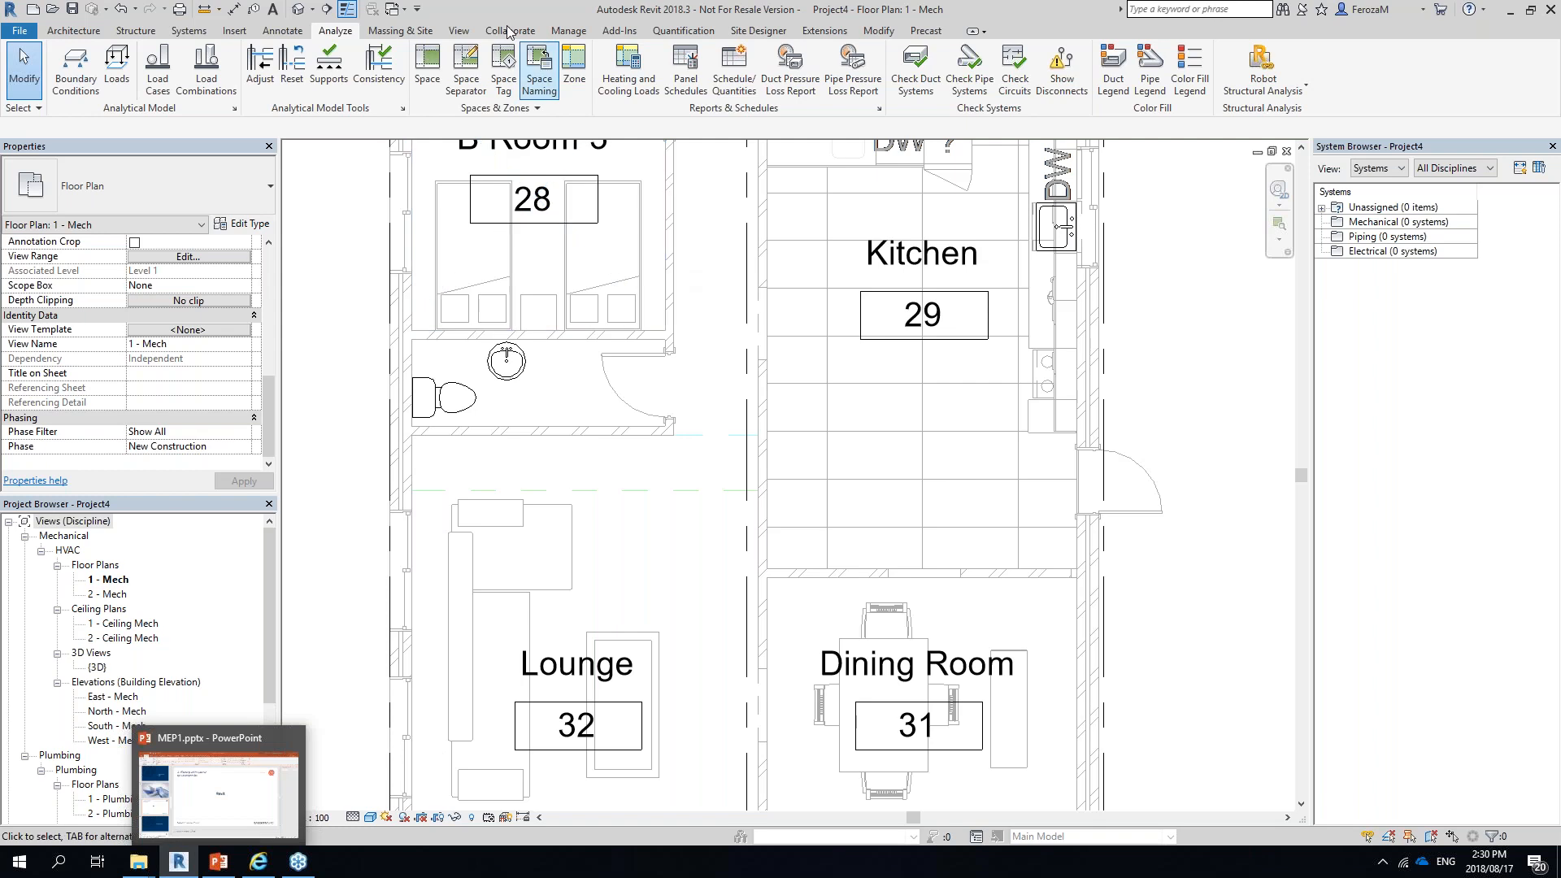
Switch to the First Floor plan of MEP-Elementary-School-Spaces-M.rvt and check the type properties of the linked architectural model
{"action": "left_click", "coordinate": [395, 9]}
{"action": "left_click", "coordinate": [519, 73]}
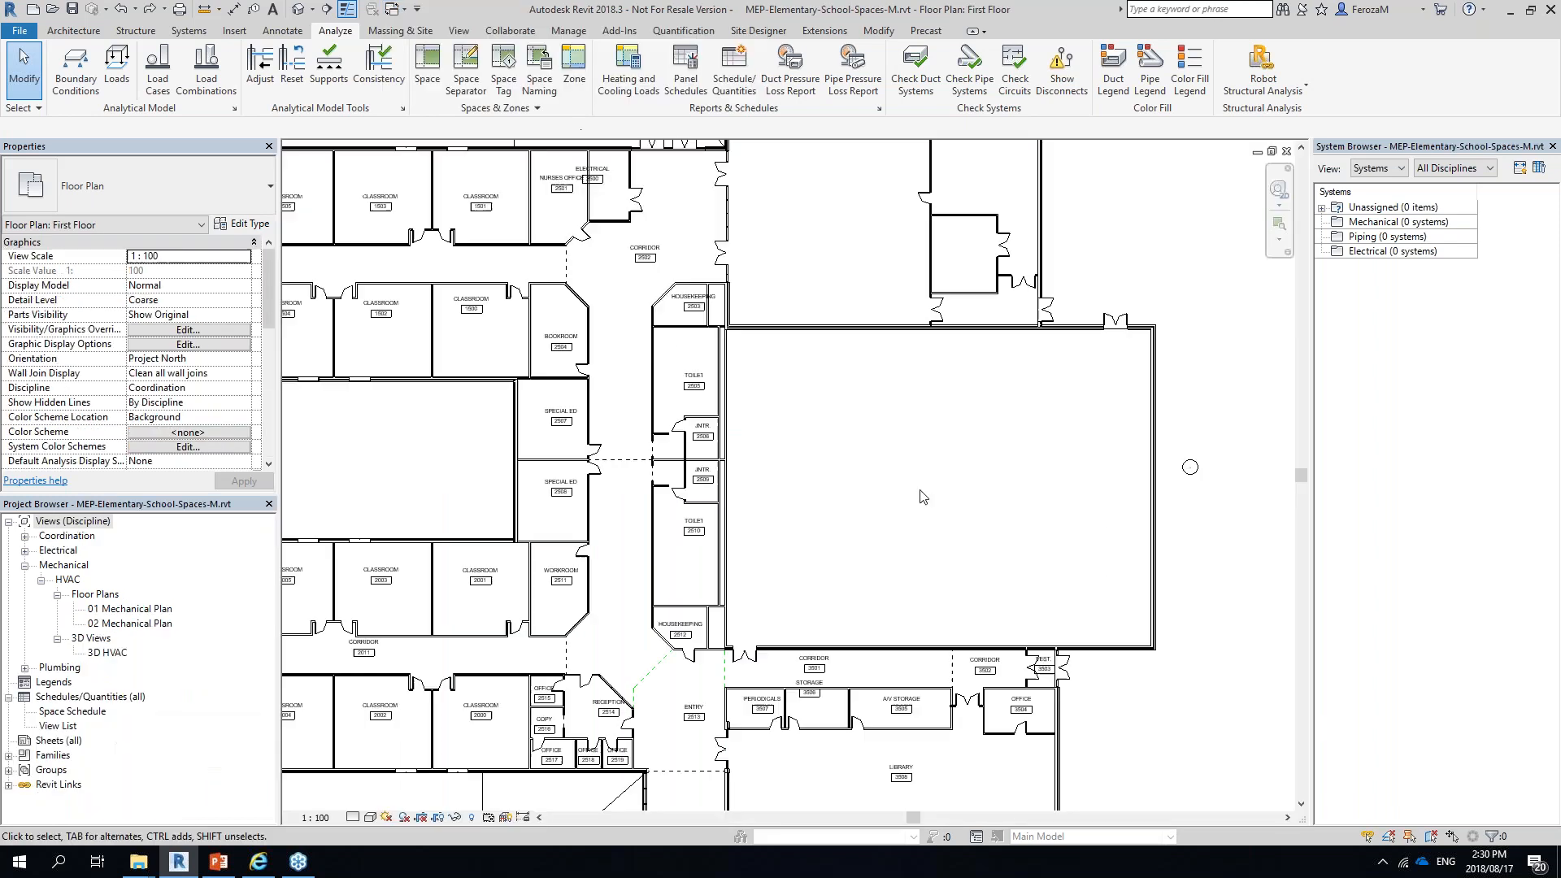
{"action": "scroll", "coordinate": [923, 497], "scroll_direction": "down", "scroll_amount": 2}
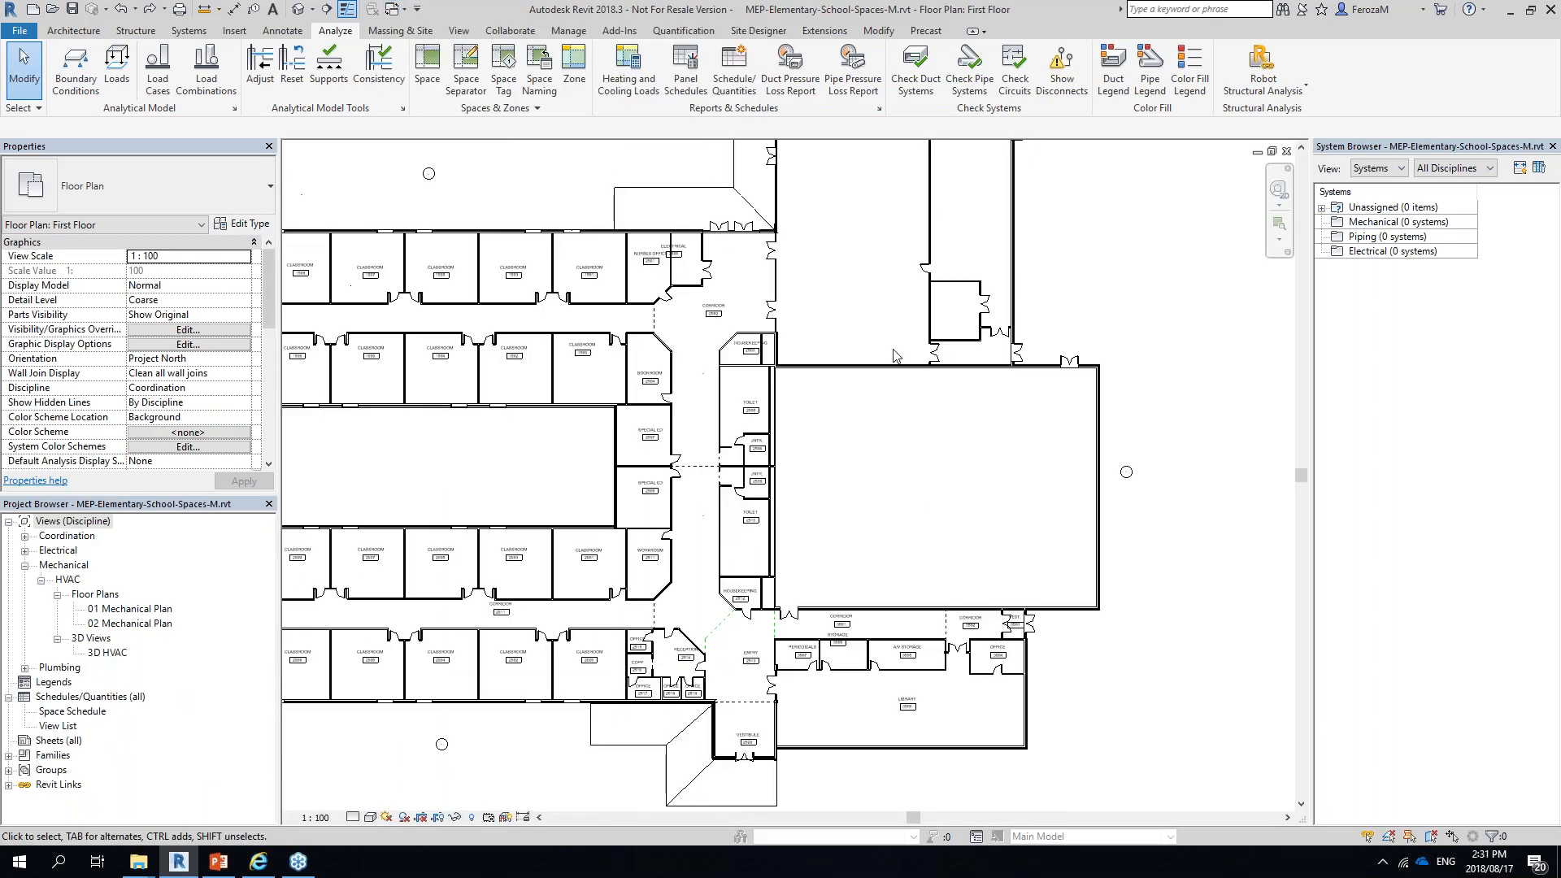
{"action": "left_click", "coordinate": [891, 365]}
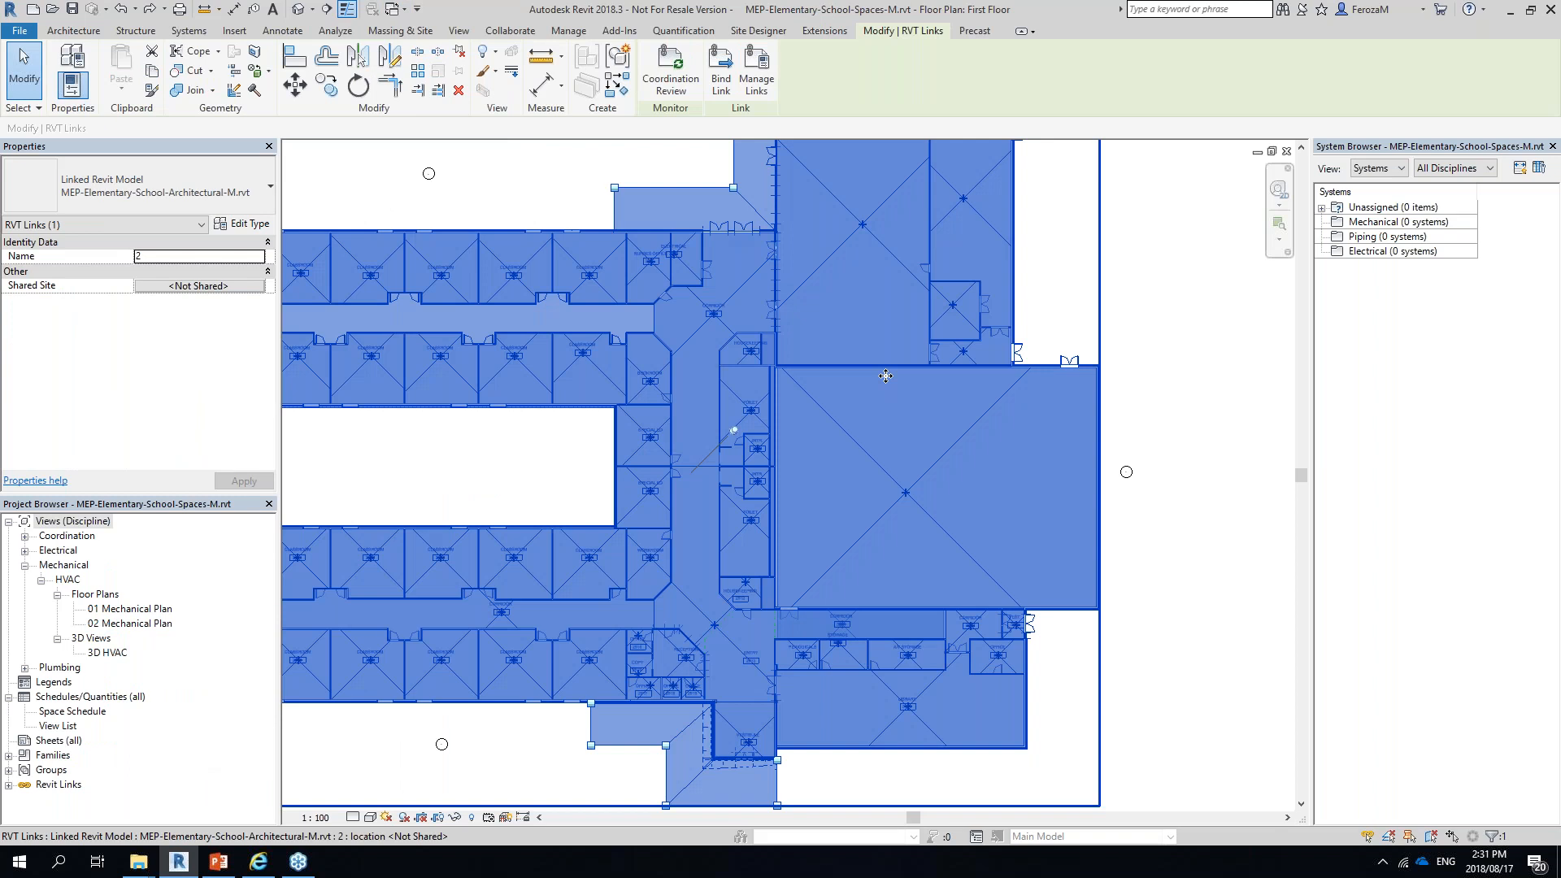
{"action": "left_click", "coordinate": [260, 225]}
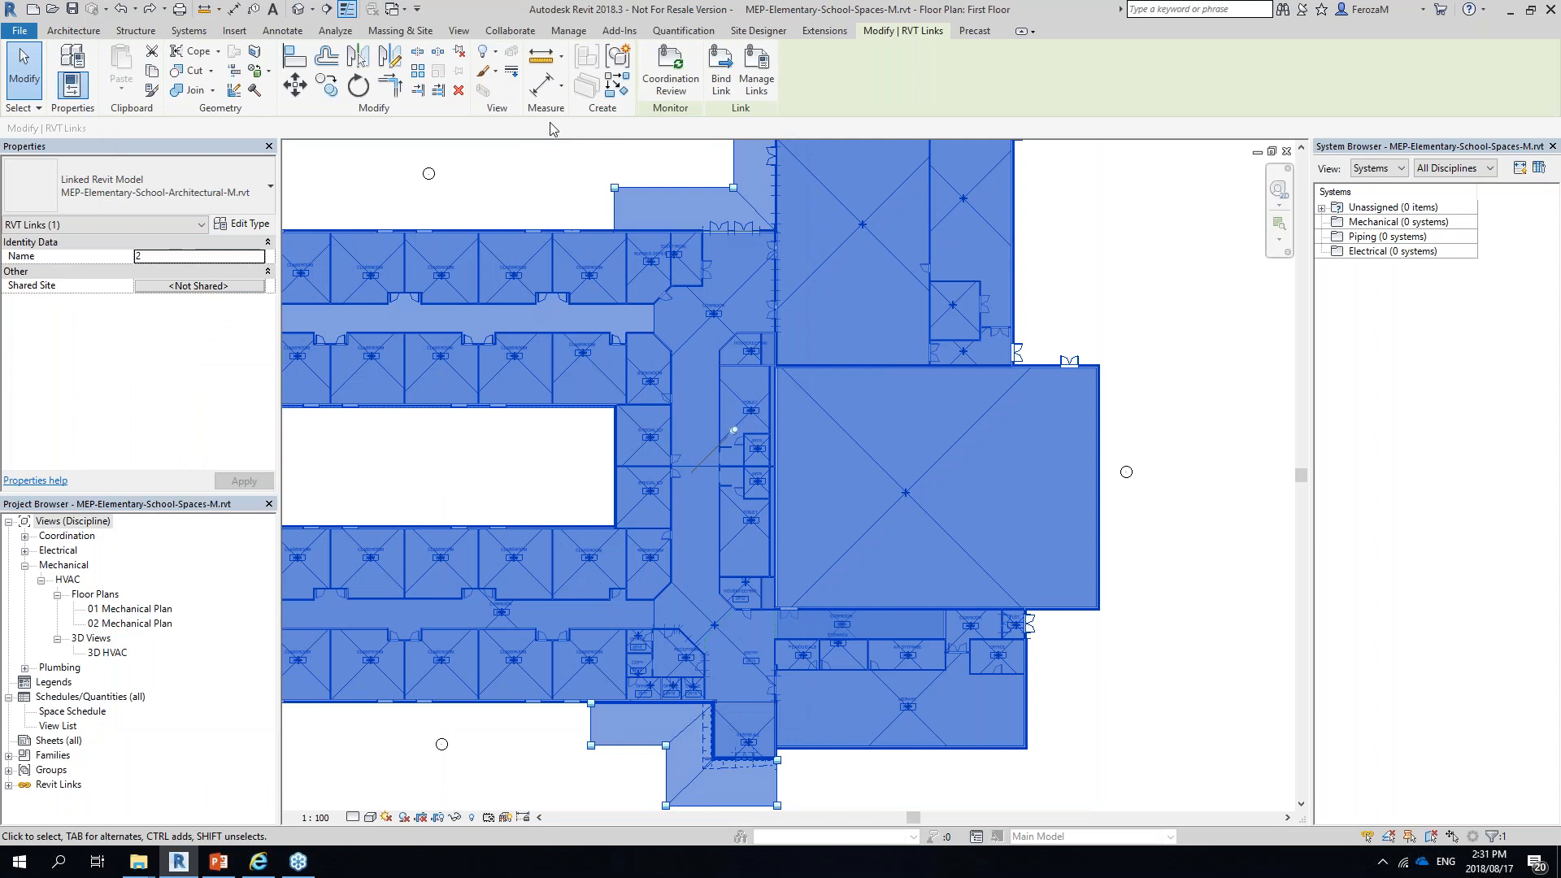
Place a space with Tag on Placement in the large untagged room beside Corridor 2502, using M_Space Tag
{"action": "left_click", "coordinate": [335, 31]}
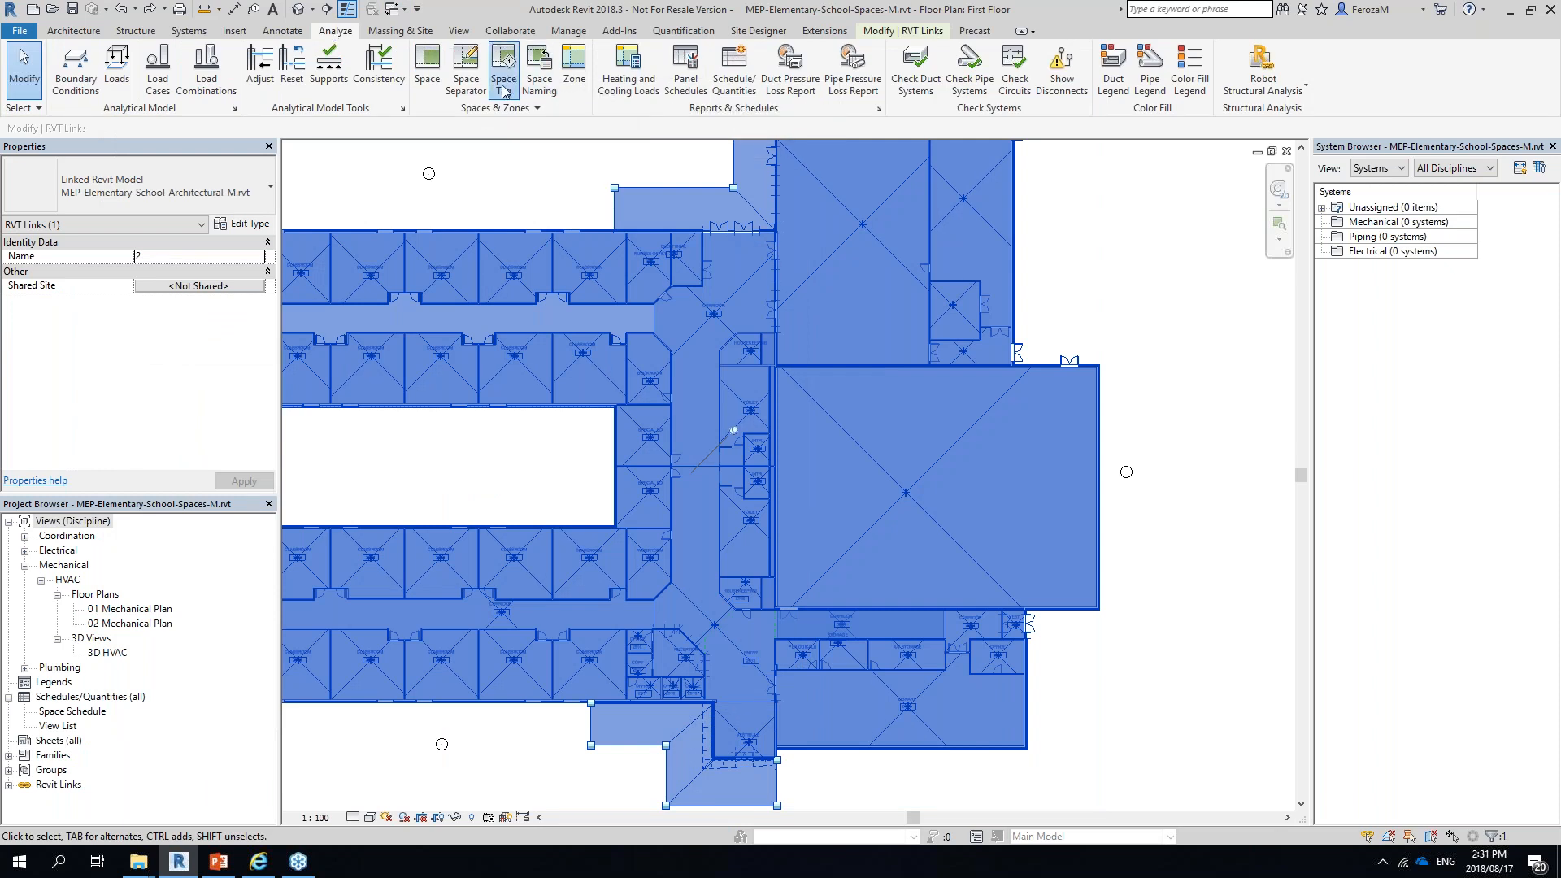
{"action": "left_click", "coordinate": [419, 82]}
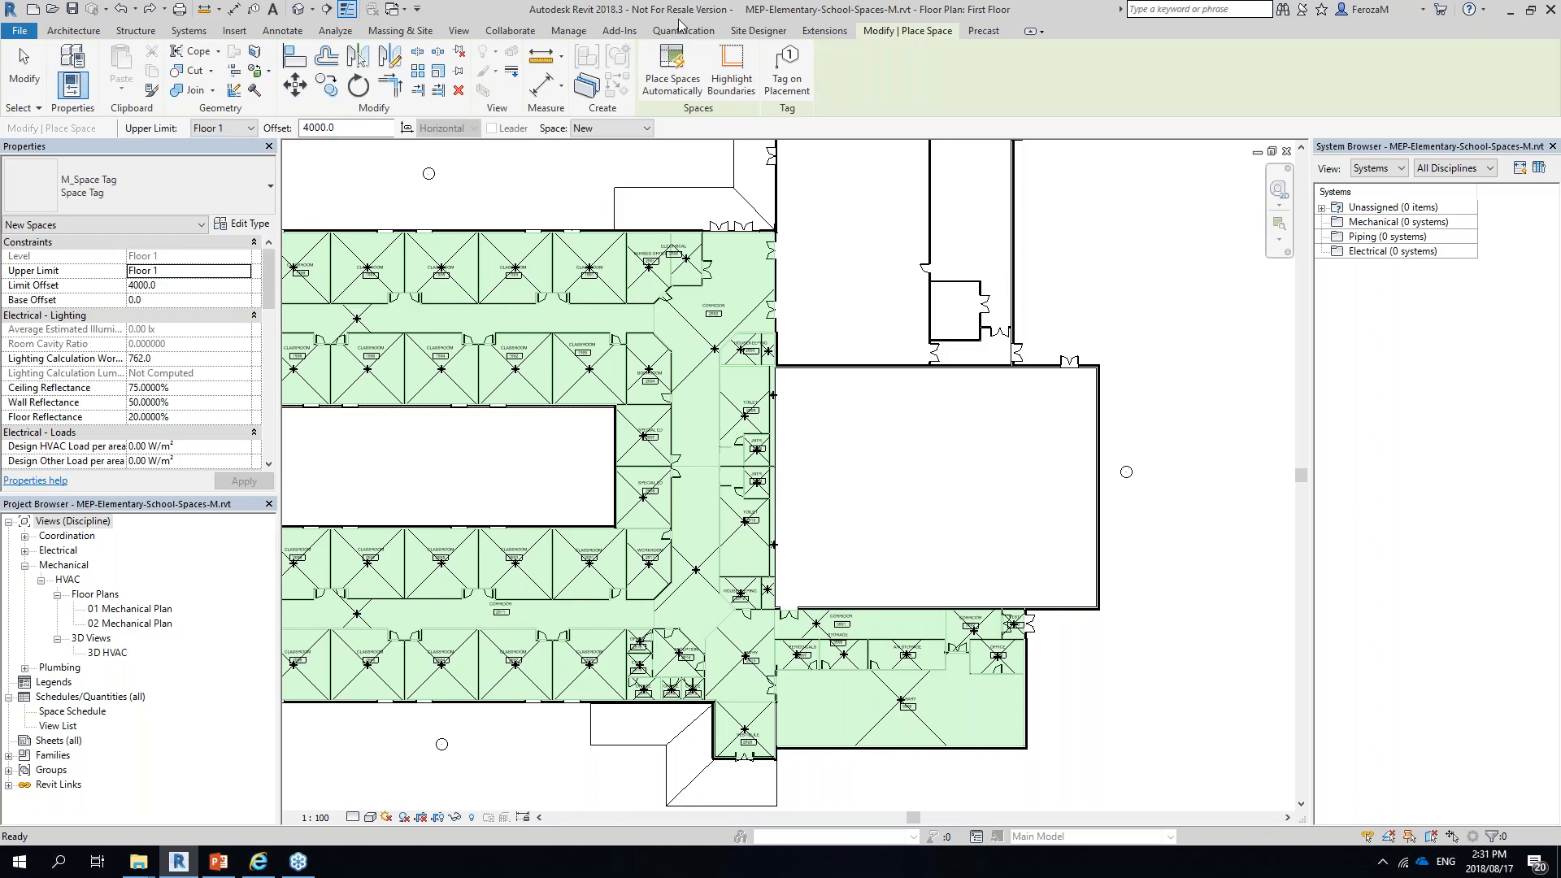
{"action": "left_click", "coordinate": [787, 73]}
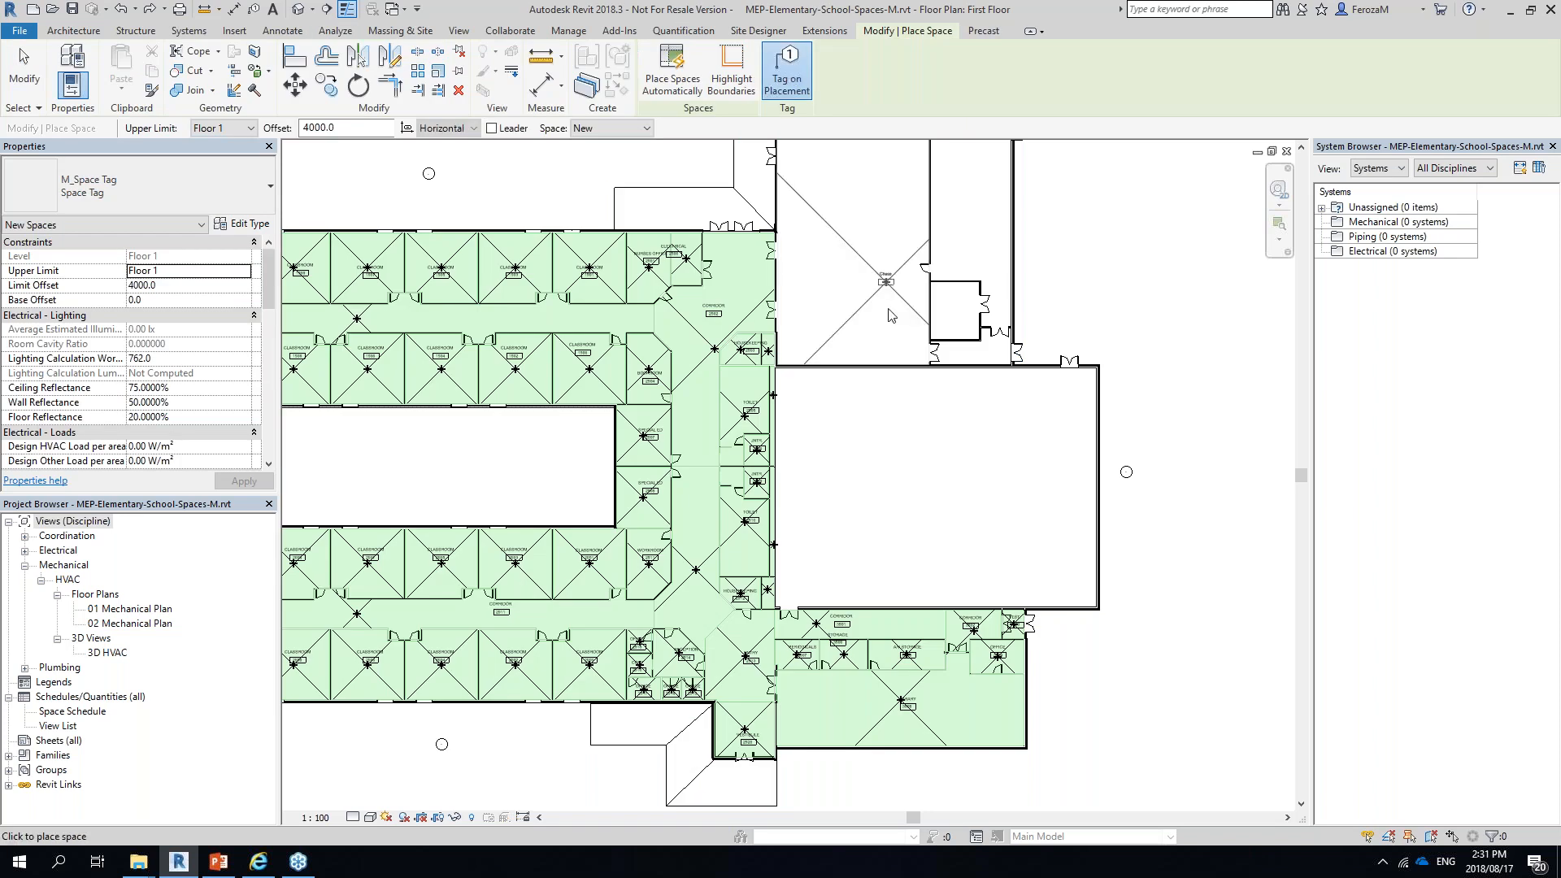
{"action": "scroll", "coordinate": [889, 314], "scroll_direction": "up", "scroll_amount": 5}
{"action": "scroll", "coordinate": [813, 333], "scroll_direction": "down", "scroll_amount": 2}
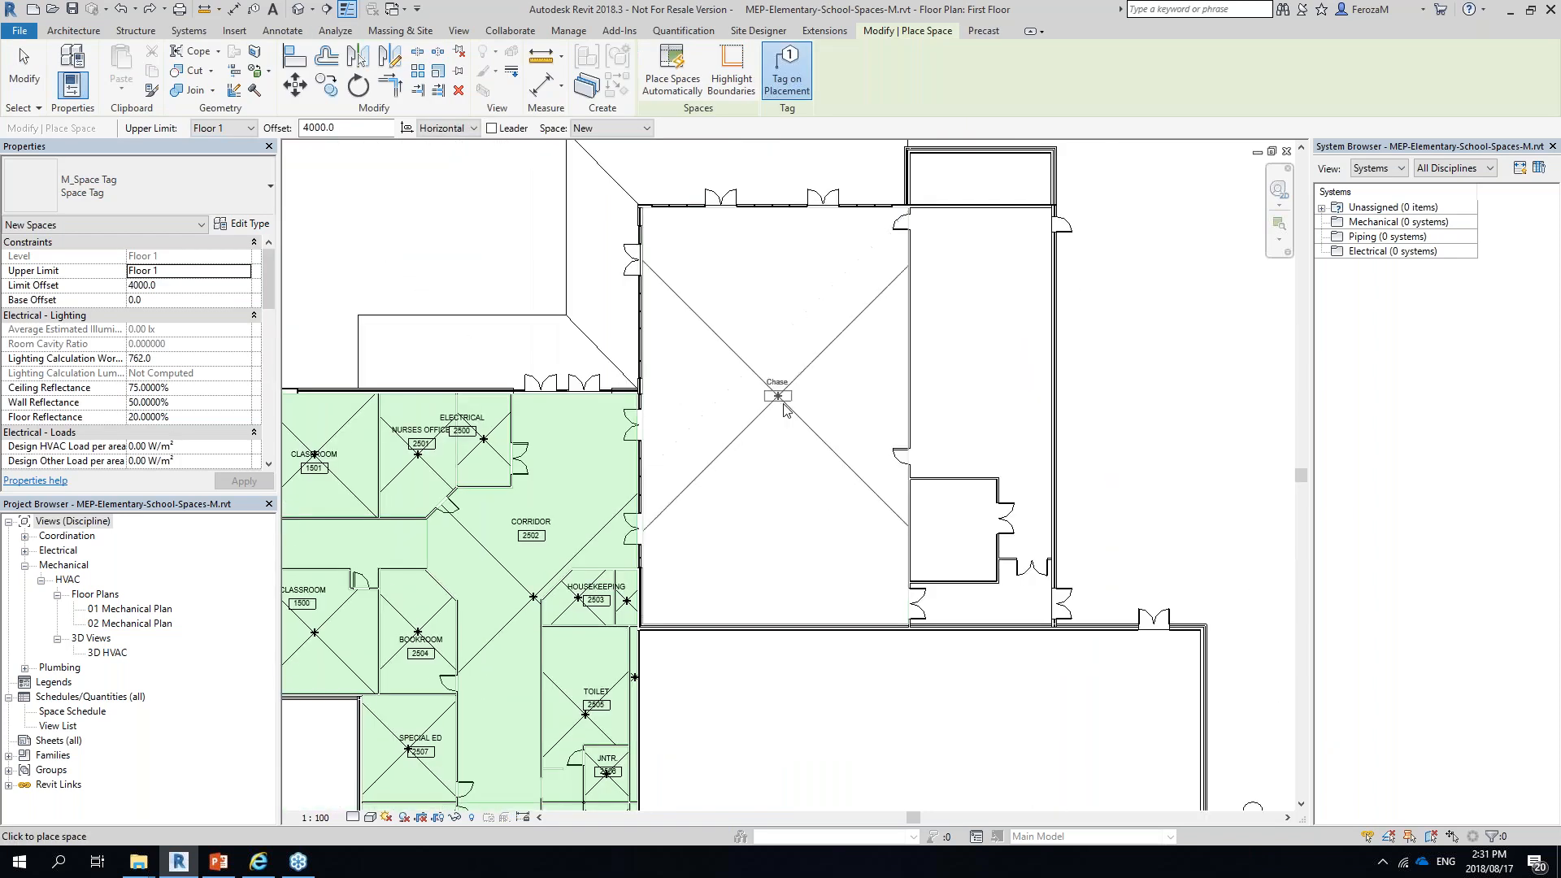
{"action": "left_click", "coordinate": [680, 81]}
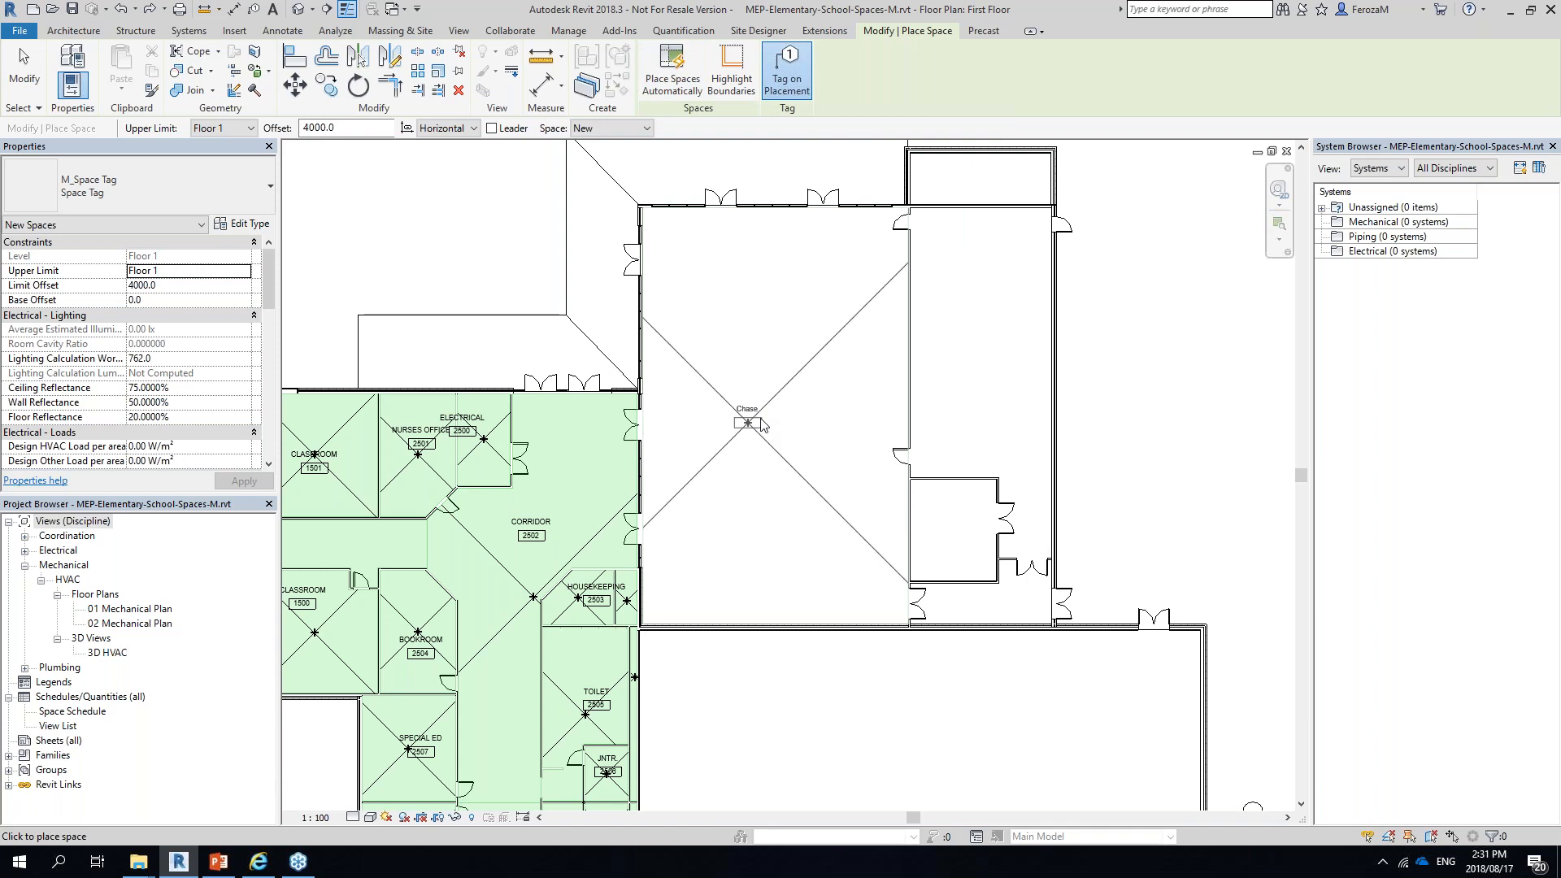
{"action": "scroll", "coordinate": [781, 428], "scroll_direction": "up", "scroll_amount": 1}
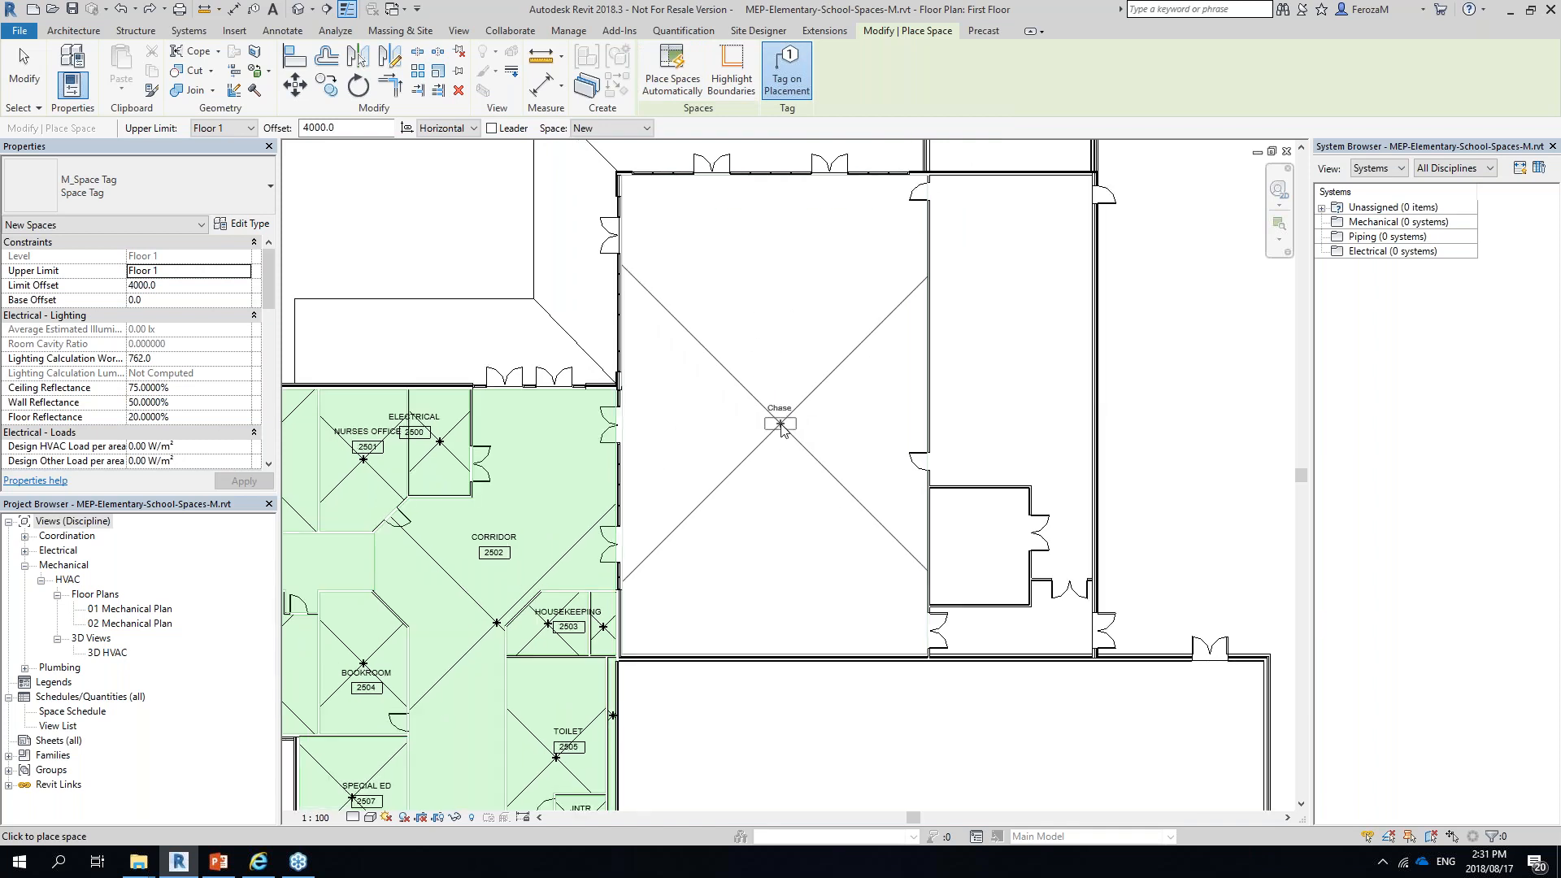
{"action": "left_click", "coordinate": [780, 428]}
{"action": "key", "text": "Escape"}
Inspect the new space's tag and compare its number and name with the linked room's in the identity data
{"action": "scroll", "coordinate": [777, 407], "scroll_direction": "up", "scroll_amount": 5}
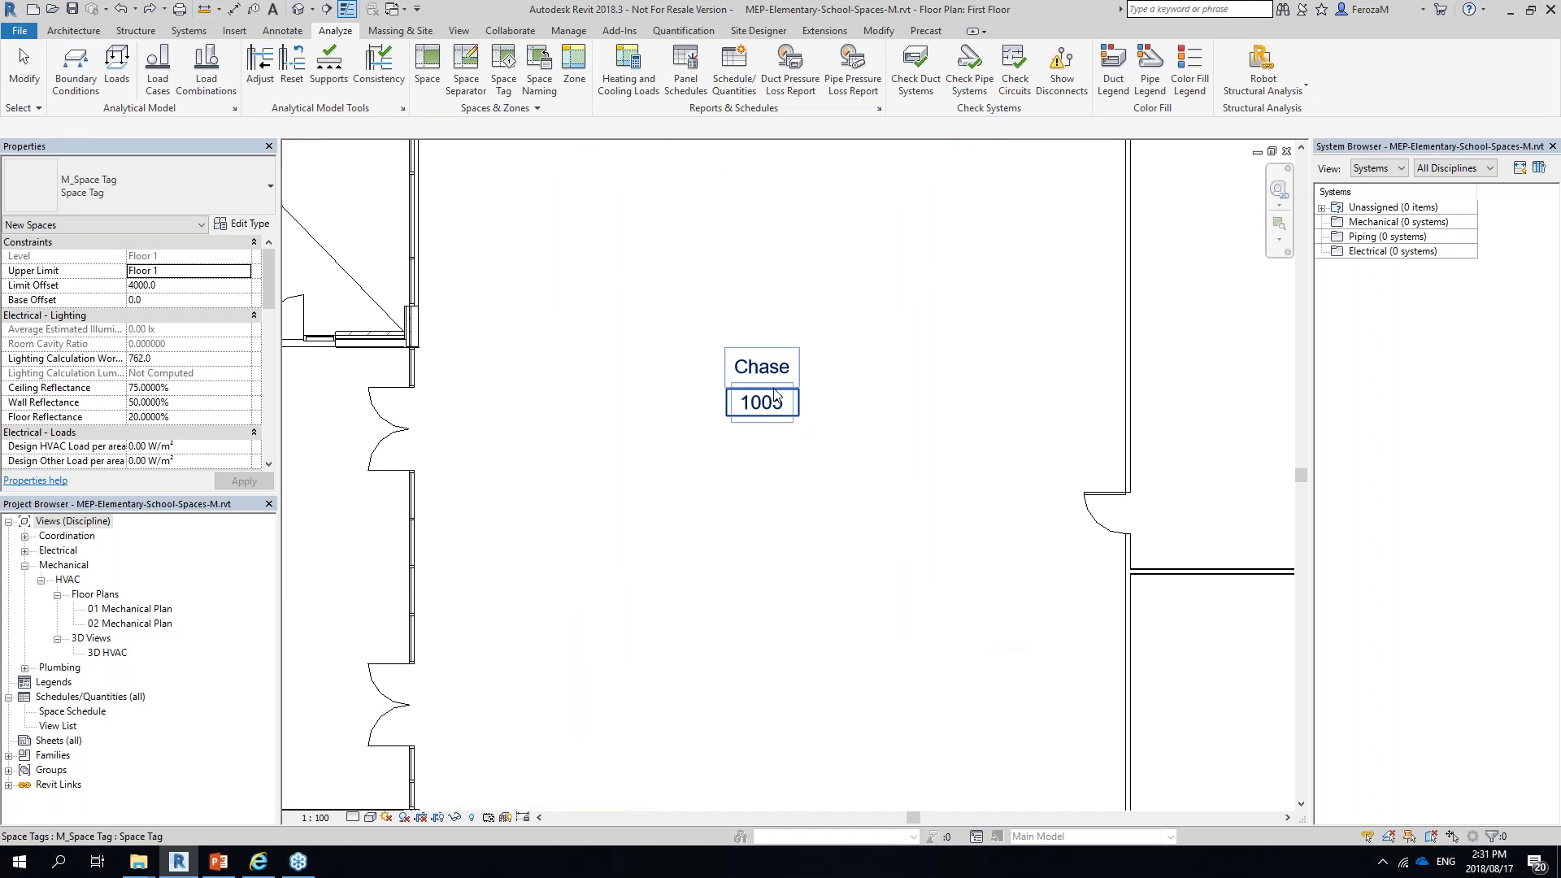
{"action": "scroll", "coordinate": [774, 396], "scroll_direction": "down", "scroll_amount": 5}
{"action": "key", "text": "Escape"}
{"action": "scroll", "coordinate": [183, 381], "scroll_direction": "down", "scroll_amount": 5}
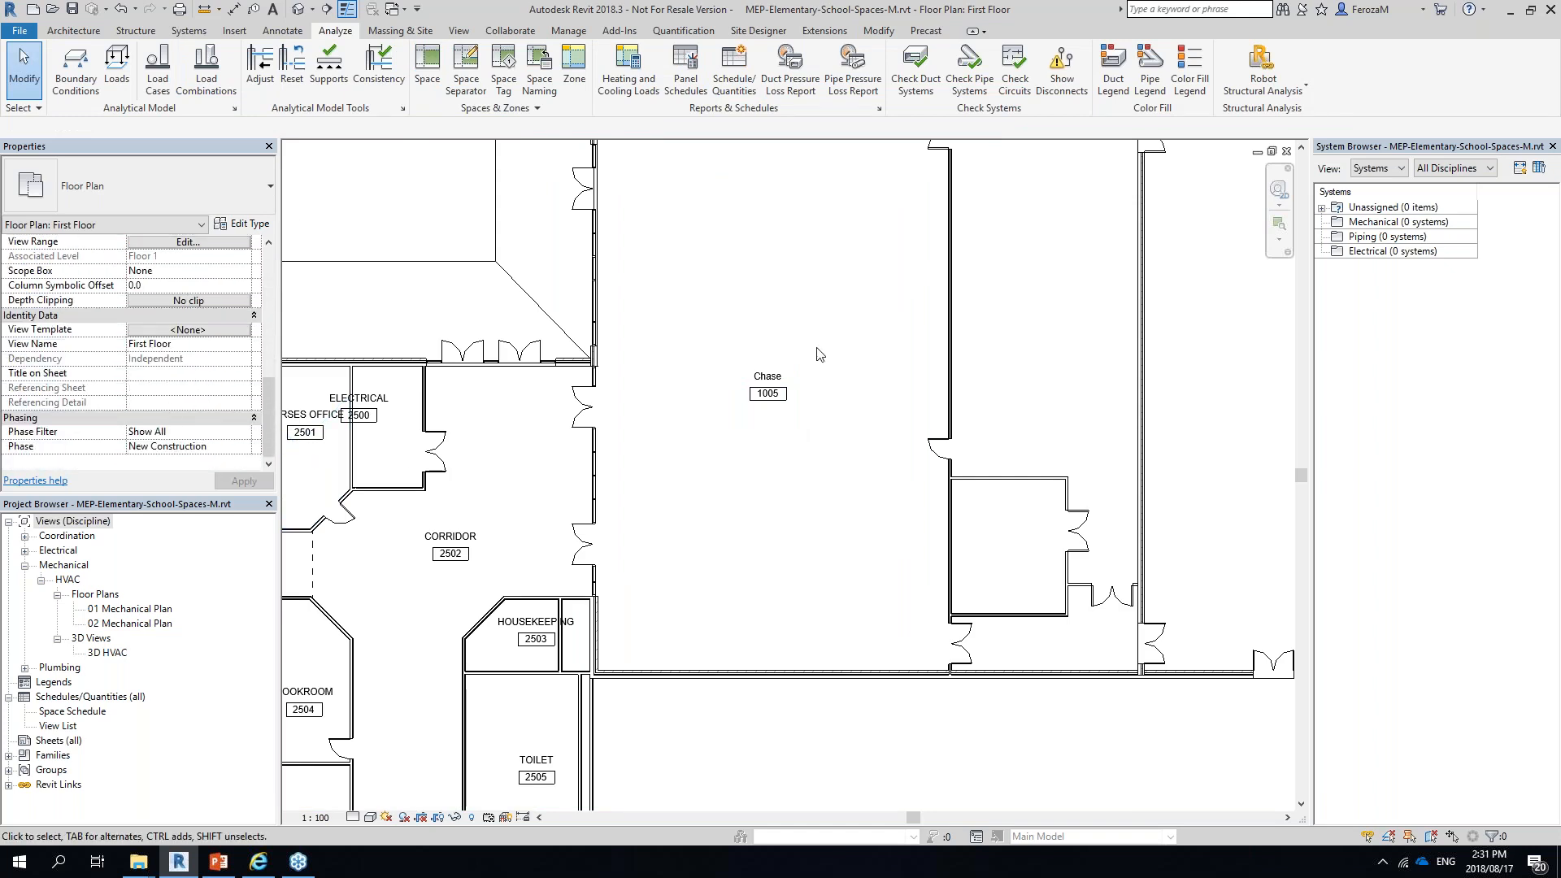
{"action": "left_click", "coordinate": [797, 430]}
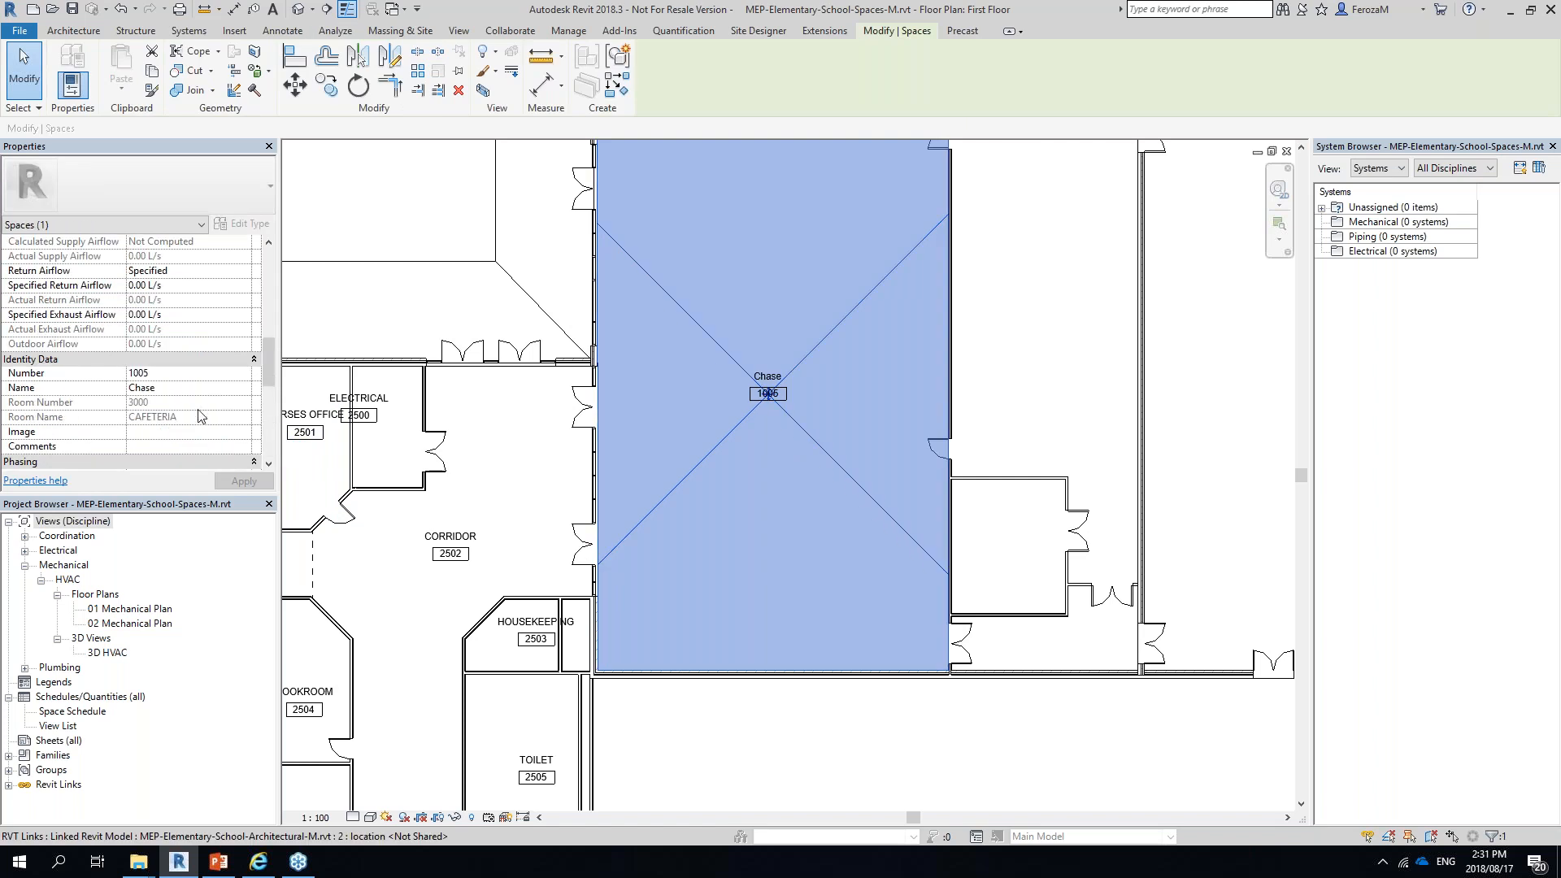
{"action": "scroll", "coordinate": [778, 467], "scroll_direction": "down", "scroll_amount": 2}
{"action": "key", "text": "Escape"}
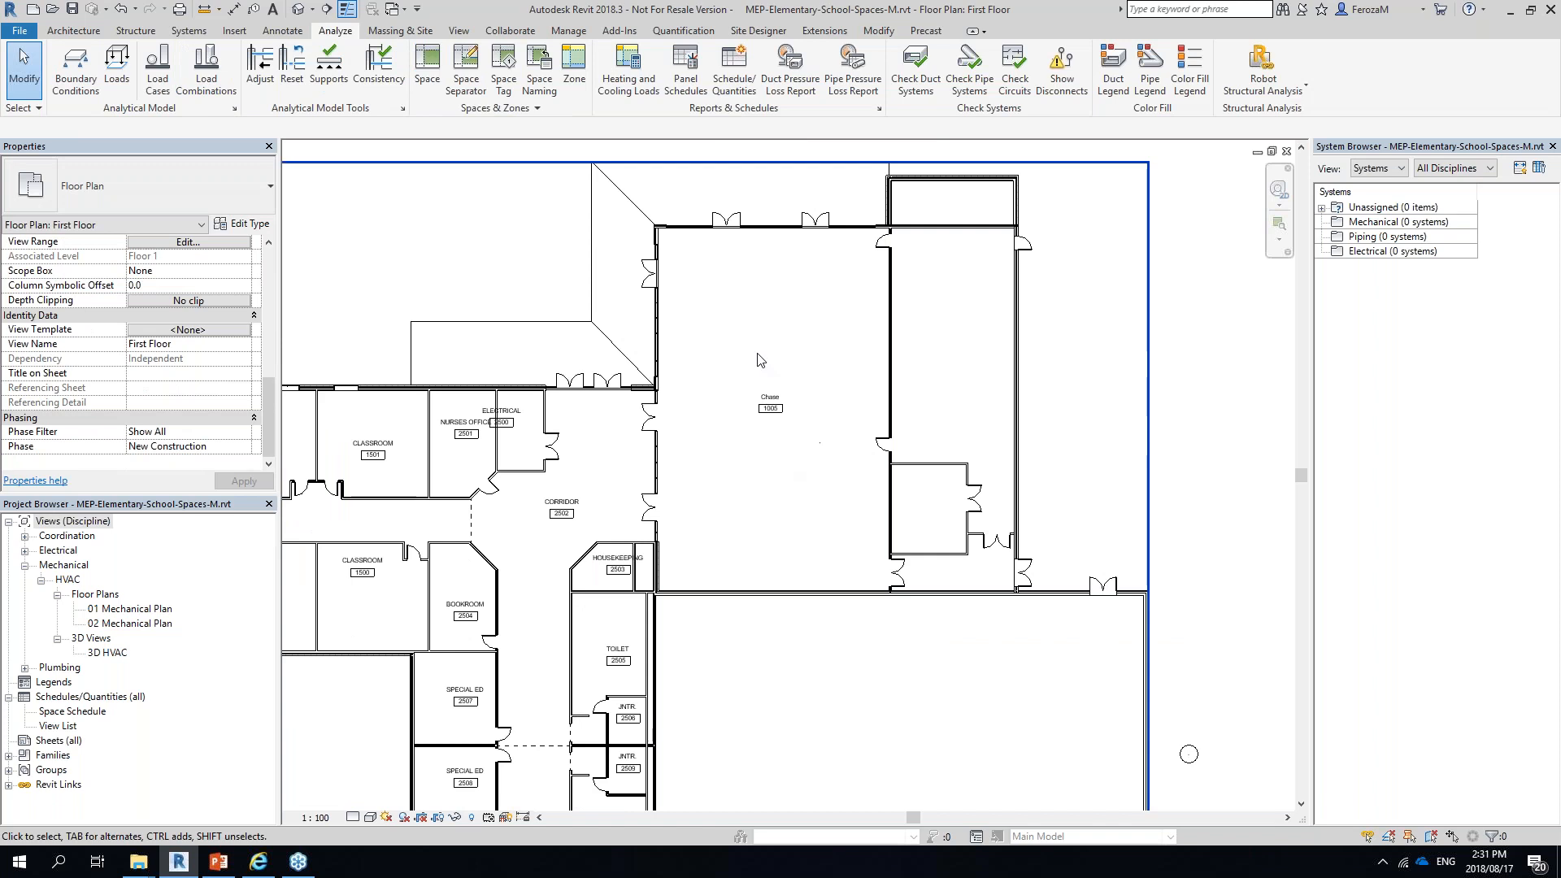
{"action": "scroll", "coordinate": [773, 416], "scroll_direction": "up", "scroll_amount": 2}
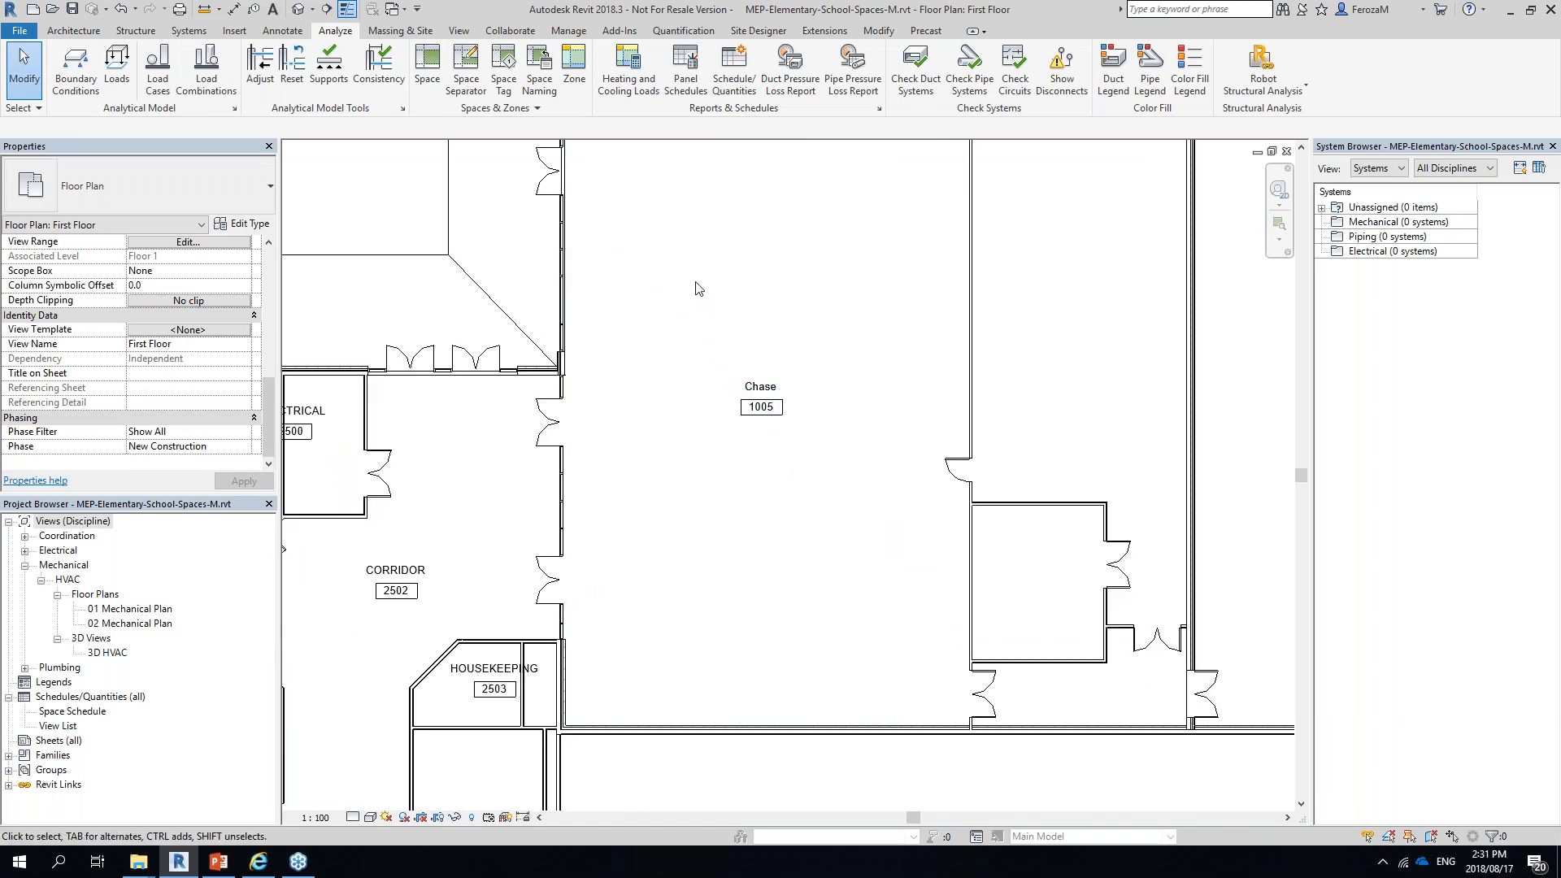
Run Space Naming with Names and Numbers for all levels so spaces take the linked rooms' names and numbers
{"action": "left_click", "coordinate": [543, 91]}
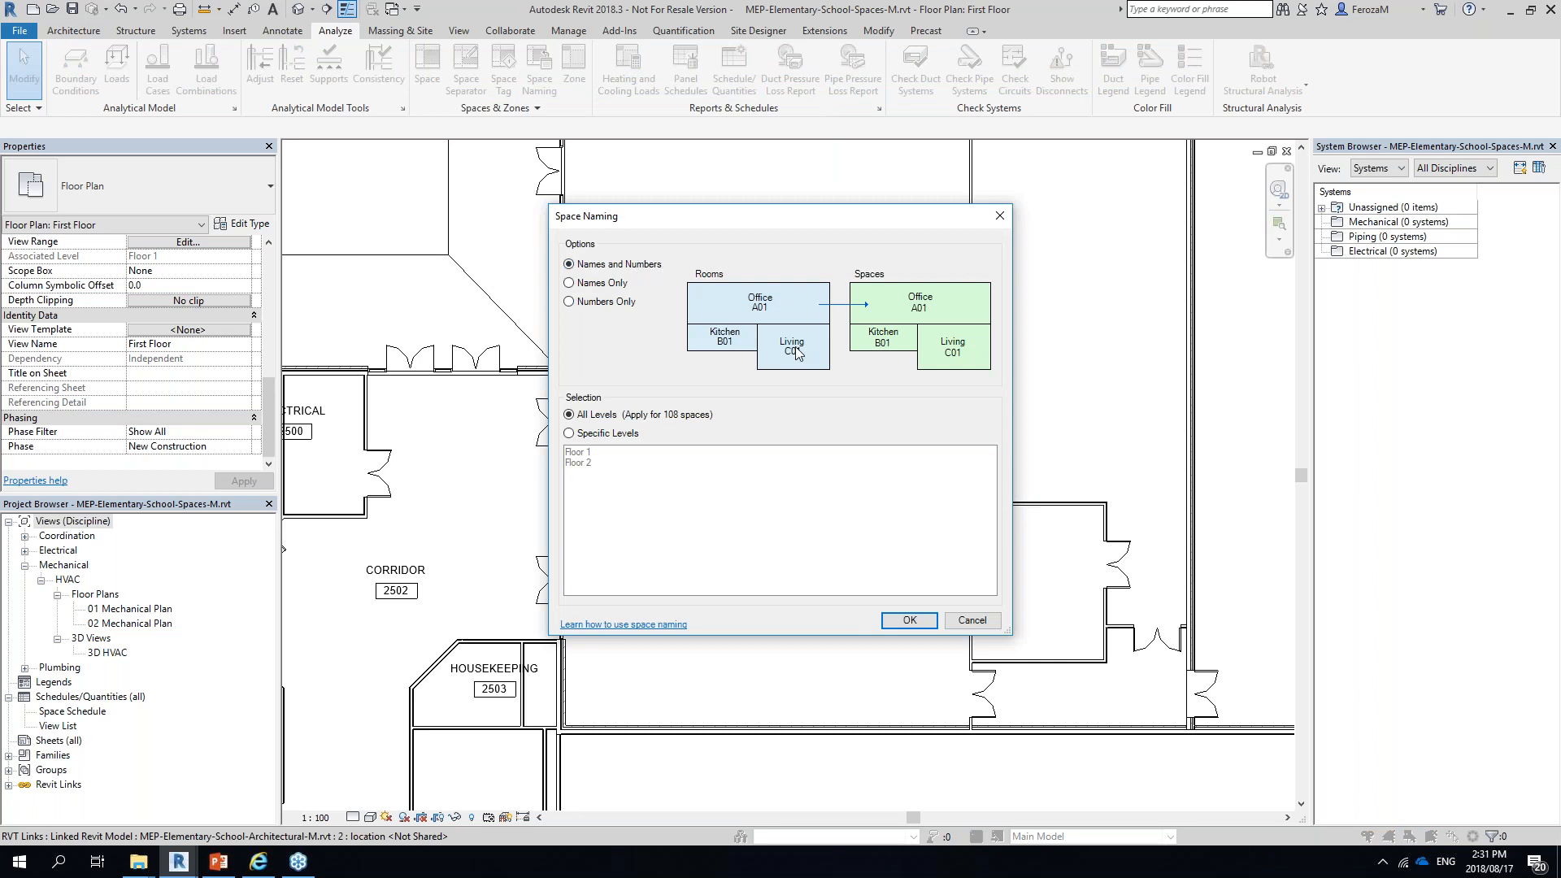
{"action": "left_click", "coordinate": [909, 621]}
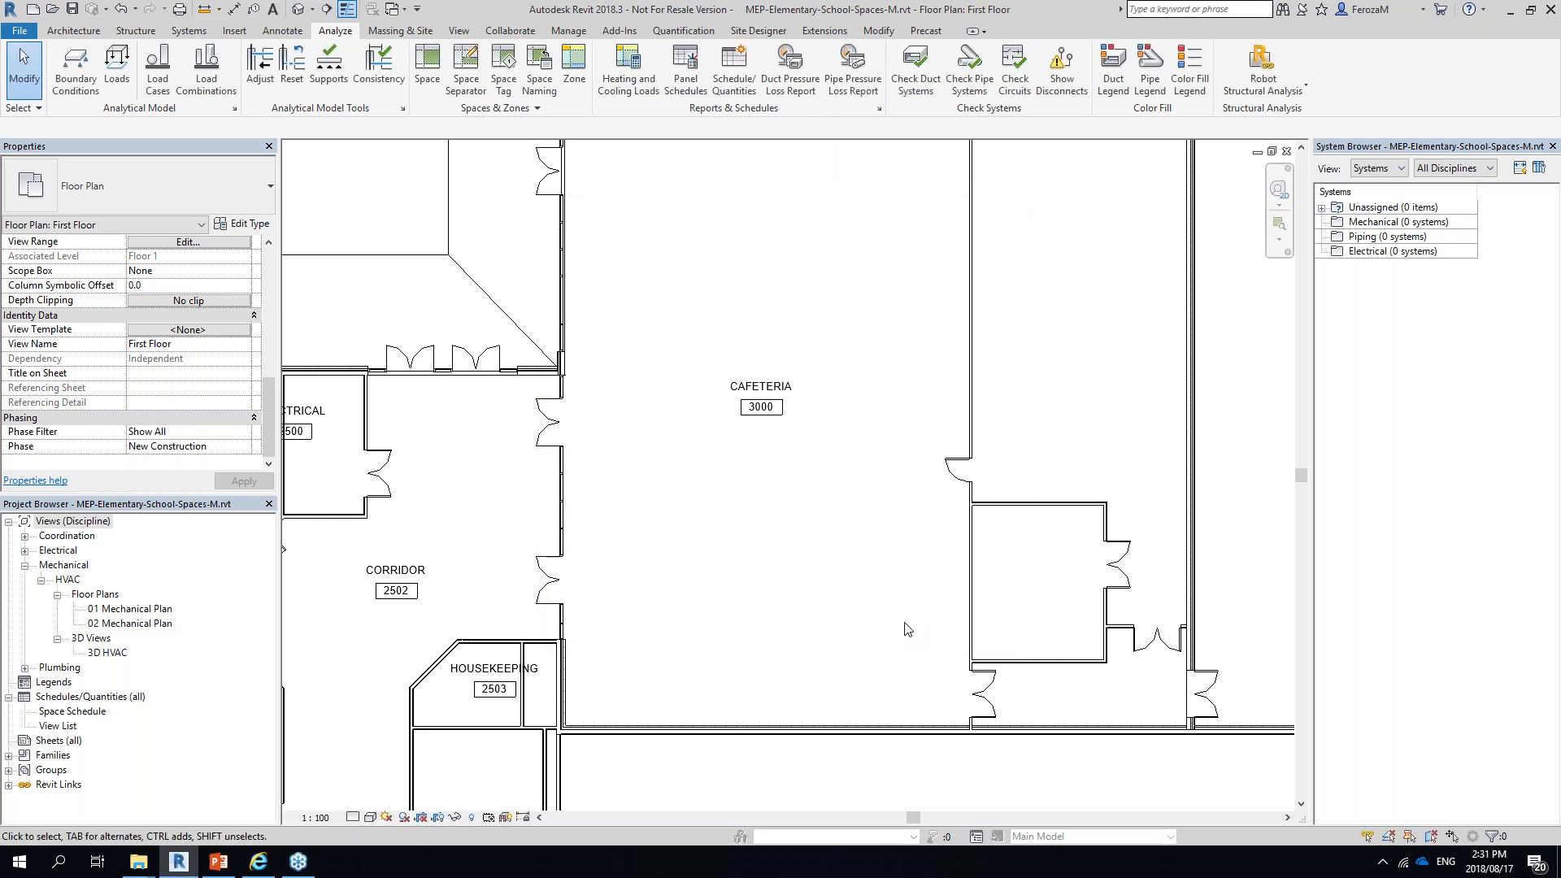
{"action": "scroll", "coordinate": [768, 428], "scroll_direction": "up", "scroll_amount": 5}
{"action": "scroll", "coordinate": [768, 429], "scroll_direction": "down", "scroll_amount": 3}
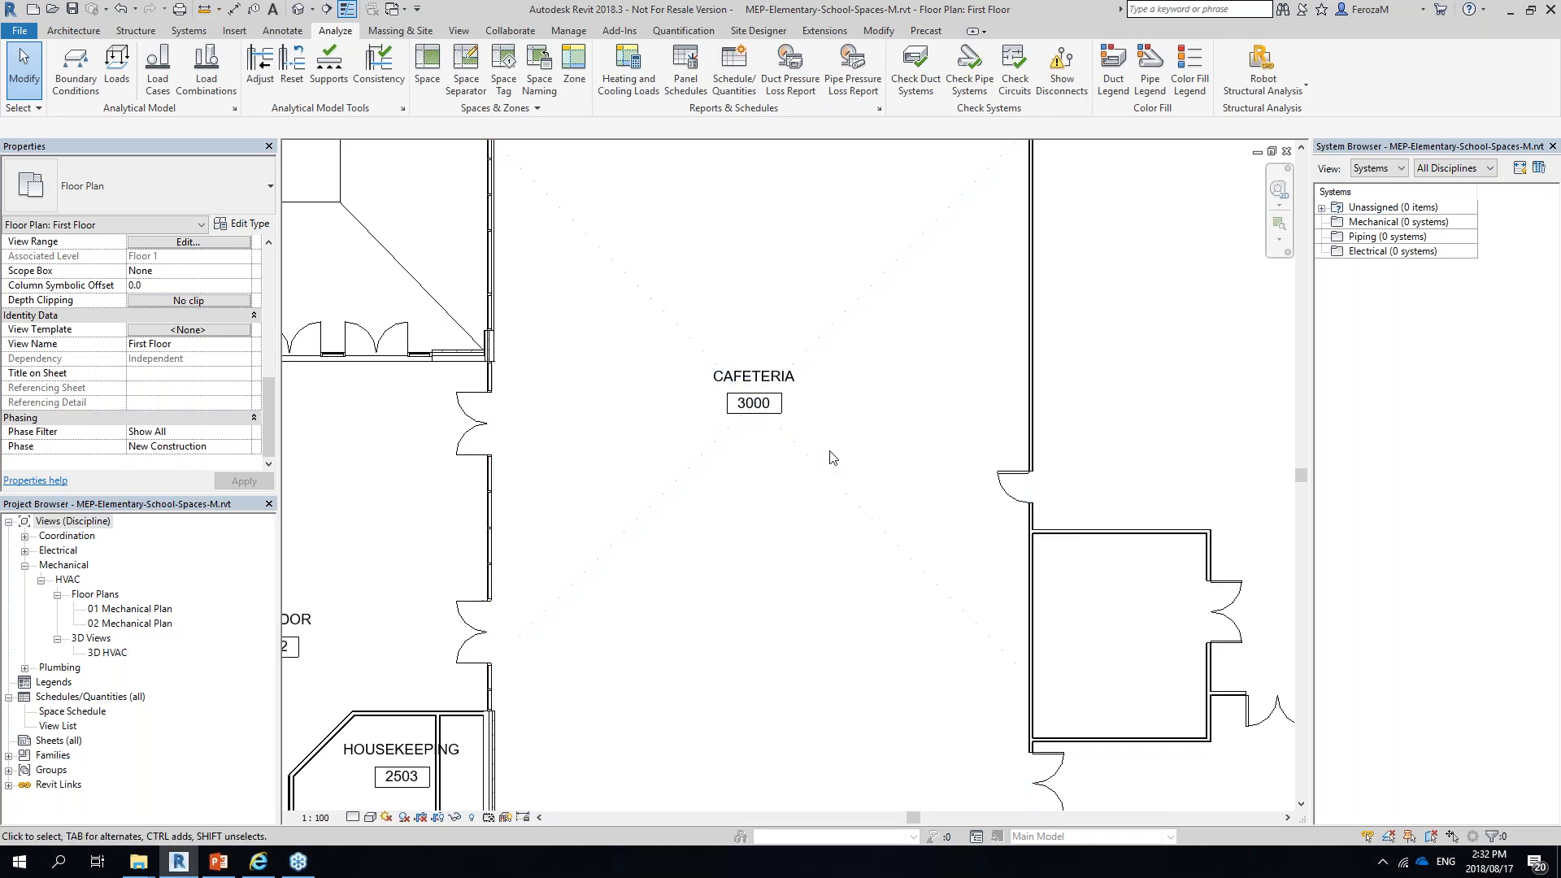
{"action": "scroll", "coordinate": [781, 452], "scroll_direction": "down", "scroll_amount": 2}
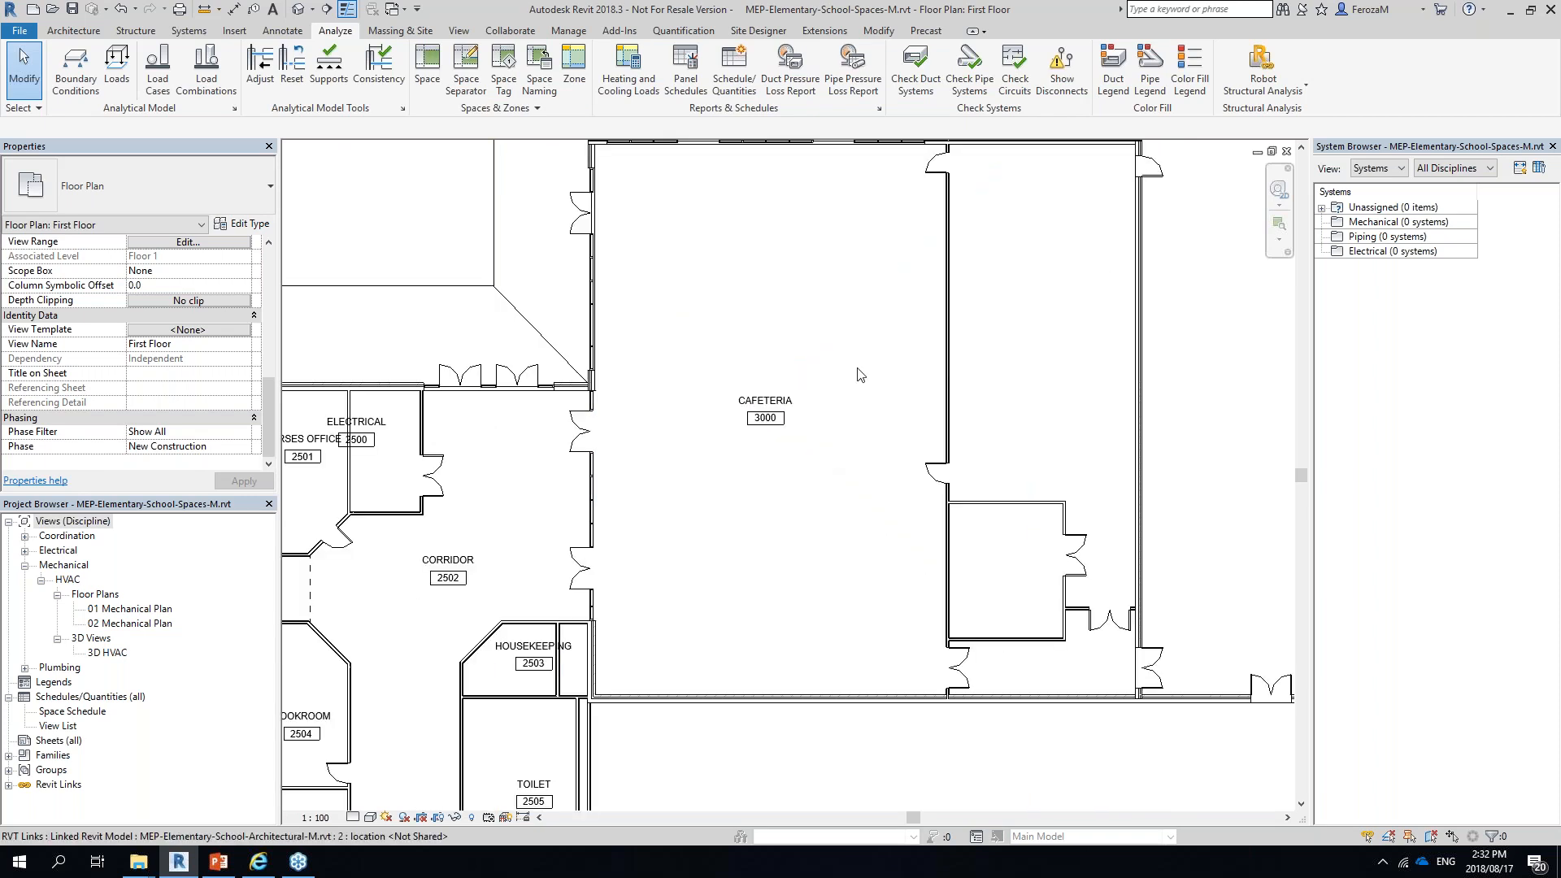
{"action": "scroll", "coordinate": [734, 354], "scroll_direction": "down", "scroll_amount": 1}
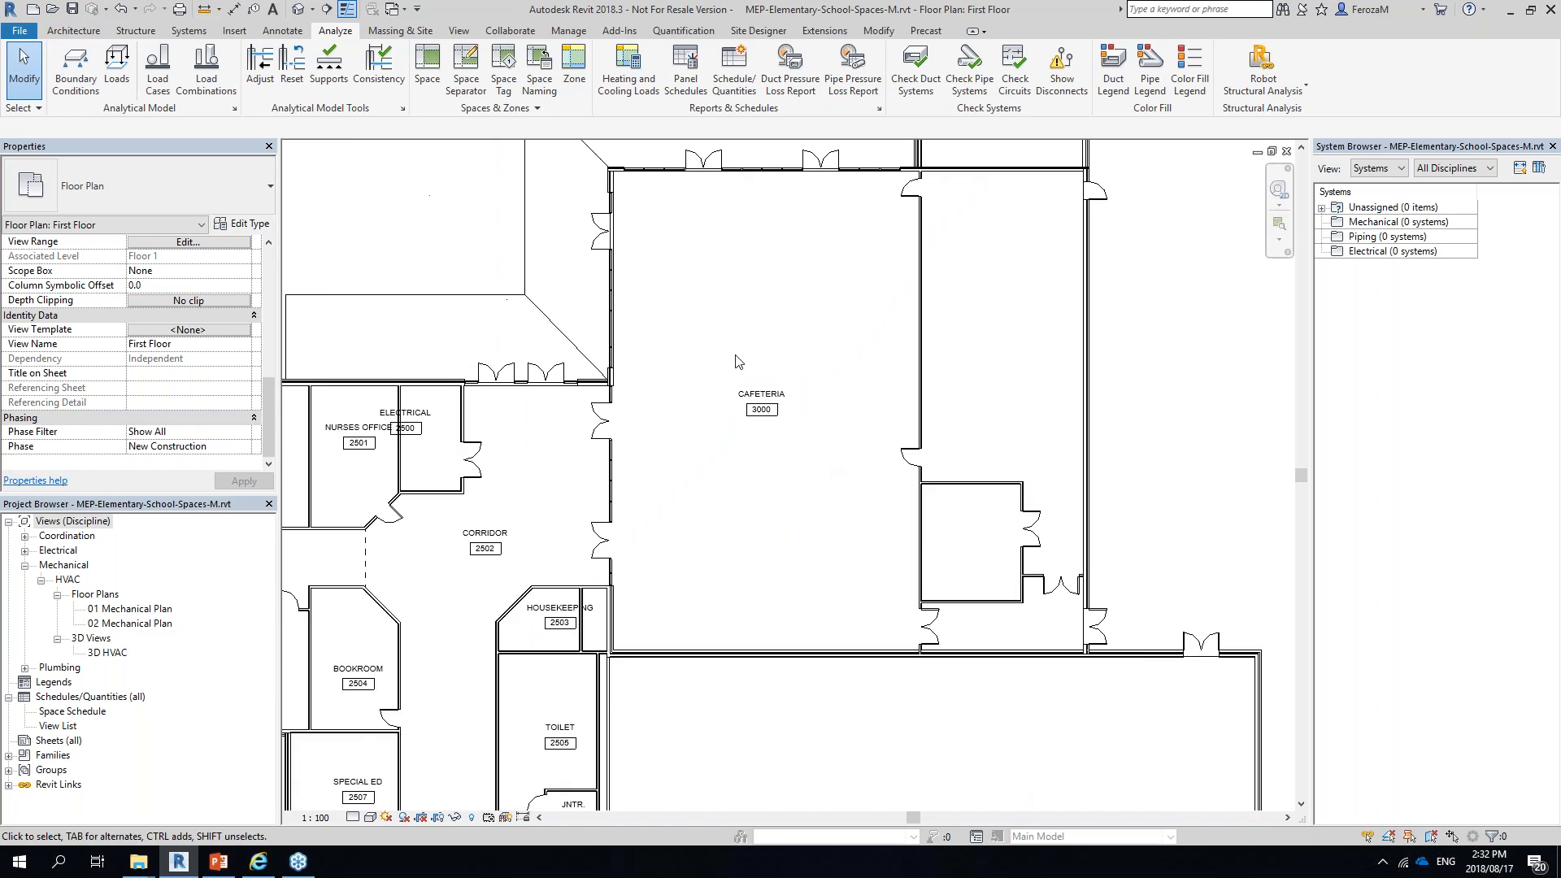
{"action": "scroll", "coordinate": [737, 362], "scroll_direction": "down", "scroll_amount": 1}
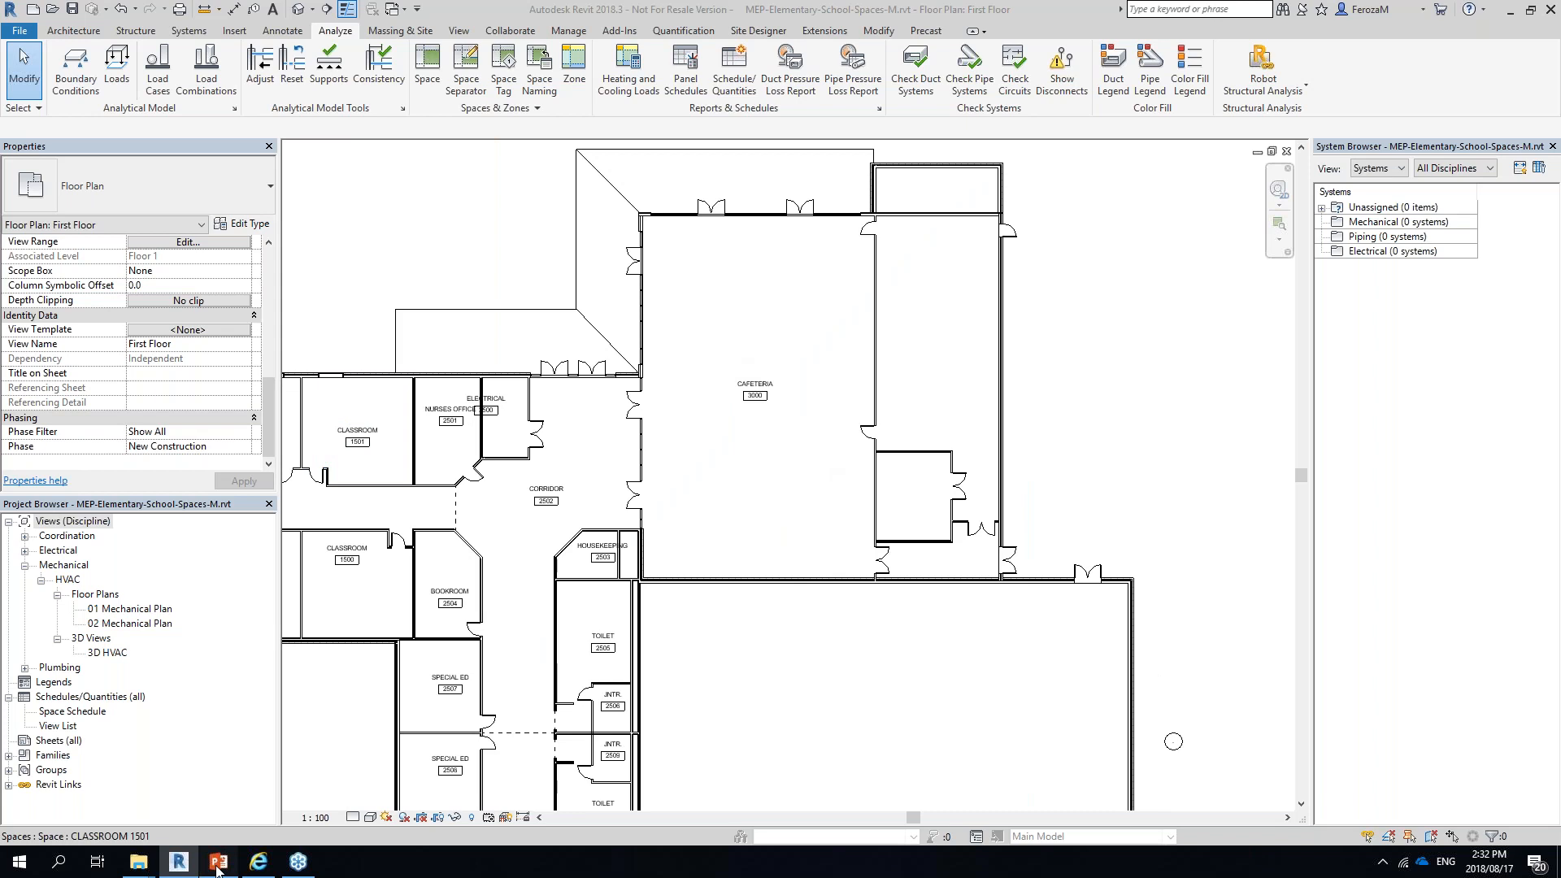
Switch to the MEP1.pptx presentation in PowerPoint and advance the slide show to the Creating Zones slide
{"action": "key", "text": "alt+Tab"}
{"action": "key", "text": "shift+F5"}
{"action": "left_click", "coordinate": [770, 566]}
{"action": "left_click", "coordinate": [769, 567]}
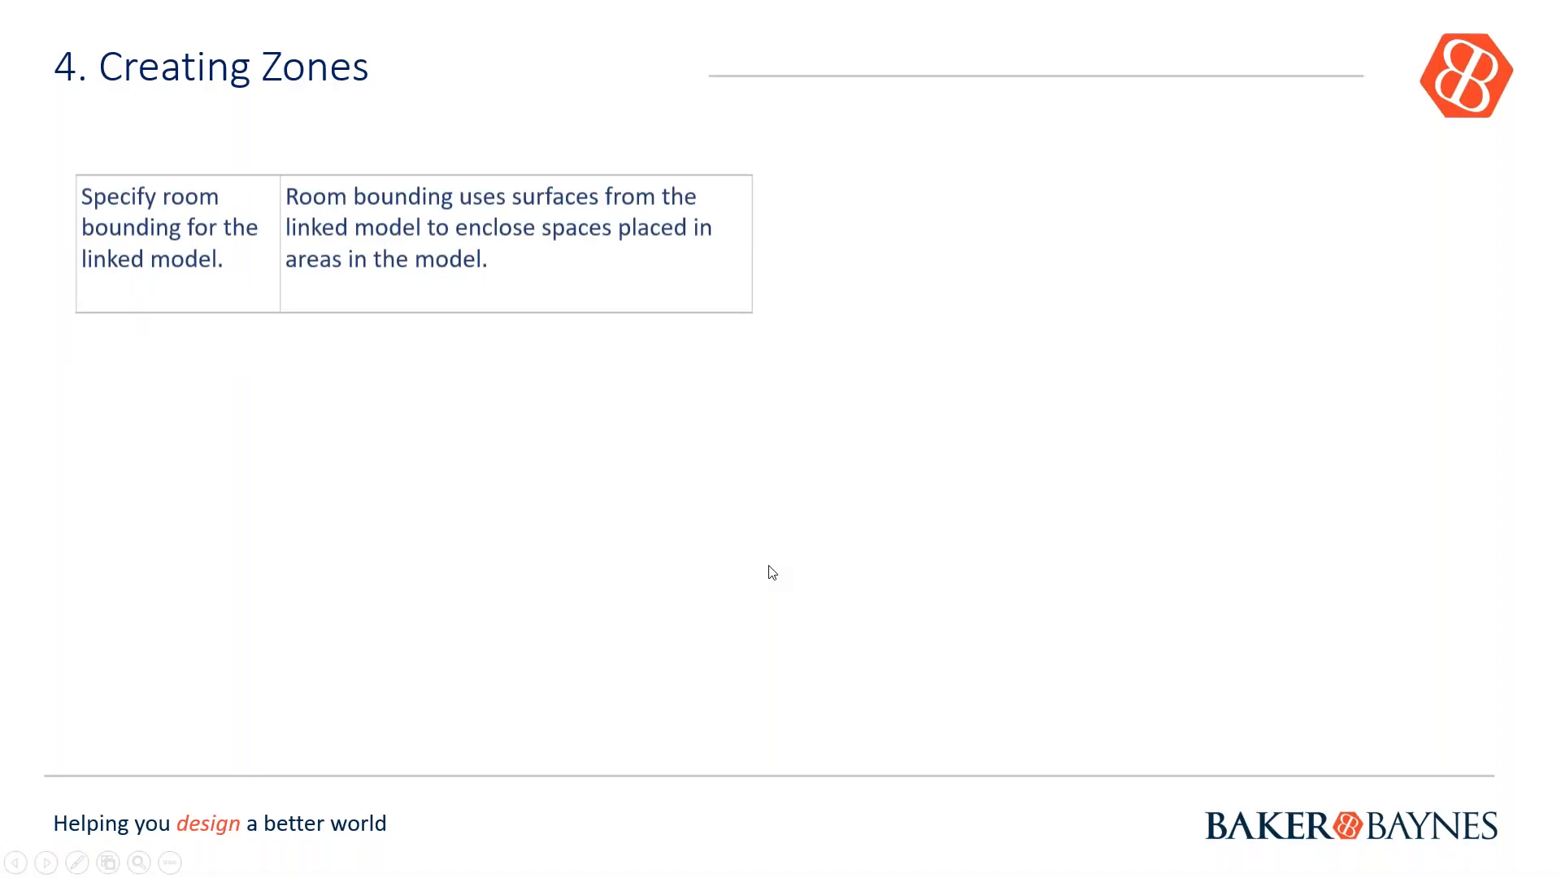
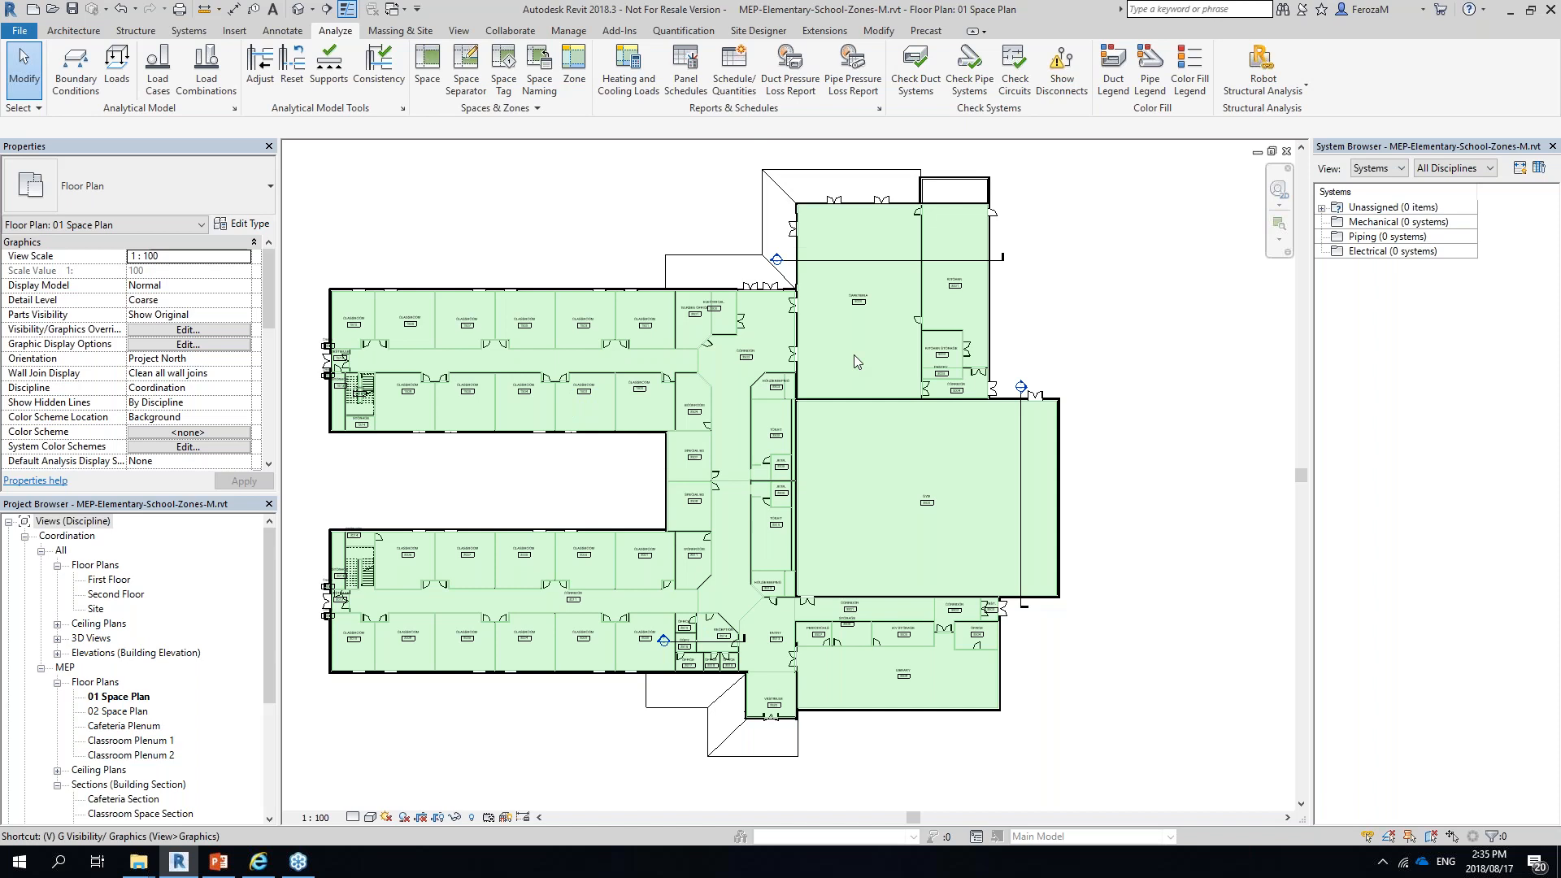
Turn on Interior Fill and Reference Lines for HVAC Zones in the 01 Space Plan's visibility/graphic overrides
{"action": "key", "text": "g"}
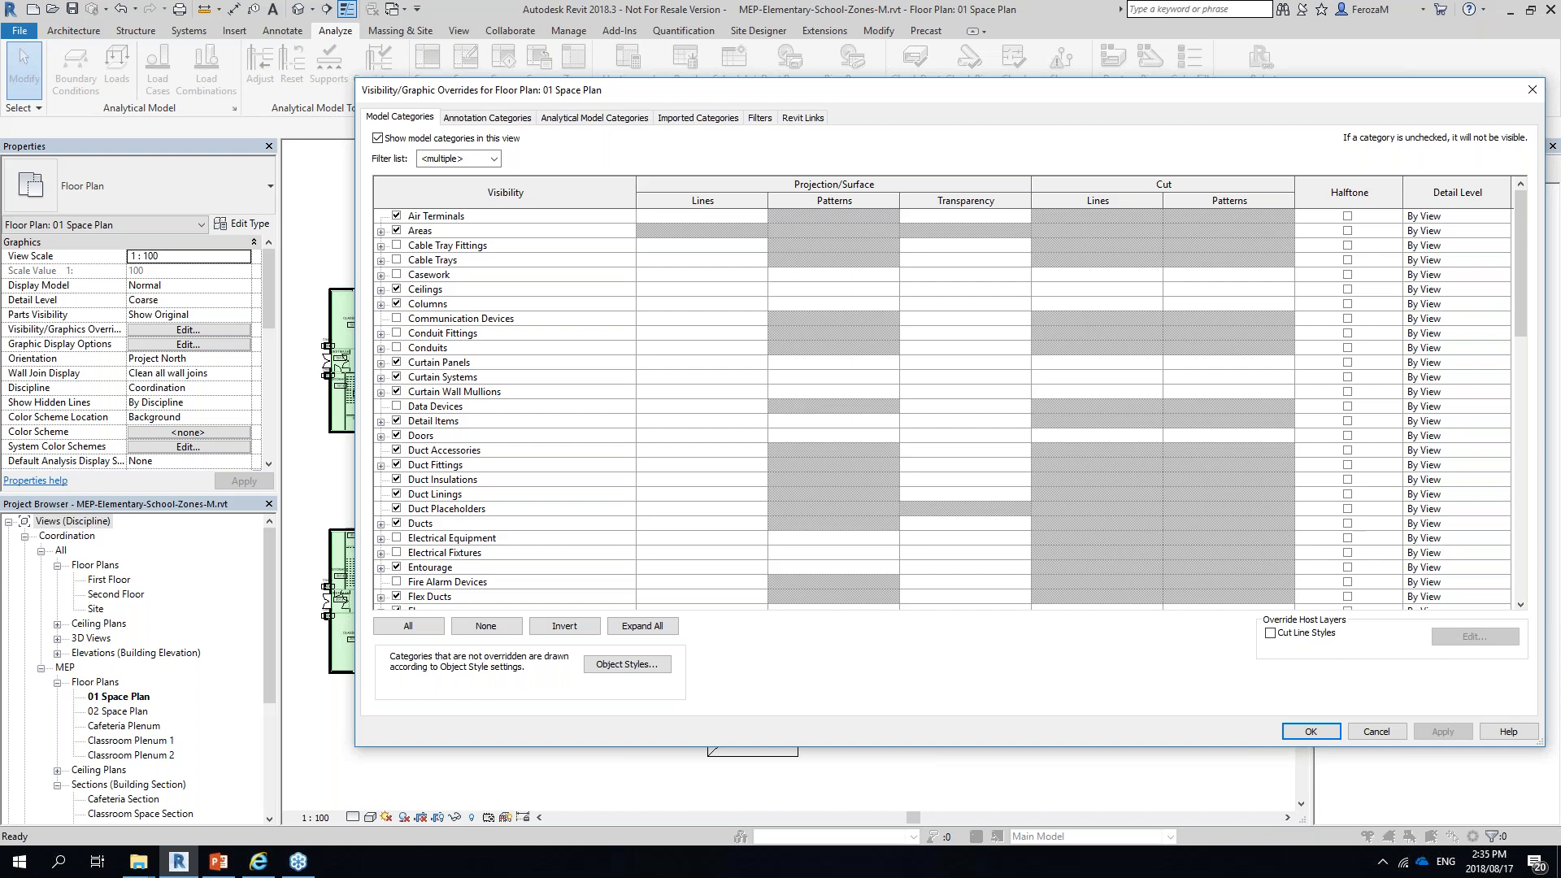
{"action": "left_click", "coordinate": [484, 159]}
{"action": "left_click", "coordinate": [655, 168]}
{"action": "scroll", "coordinate": [556, 484], "scroll_direction": "down", "scroll_amount": 1}
{"action": "scroll", "coordinate": [556, 486], "scroll_direction": "down", "scroll_amount": 1}
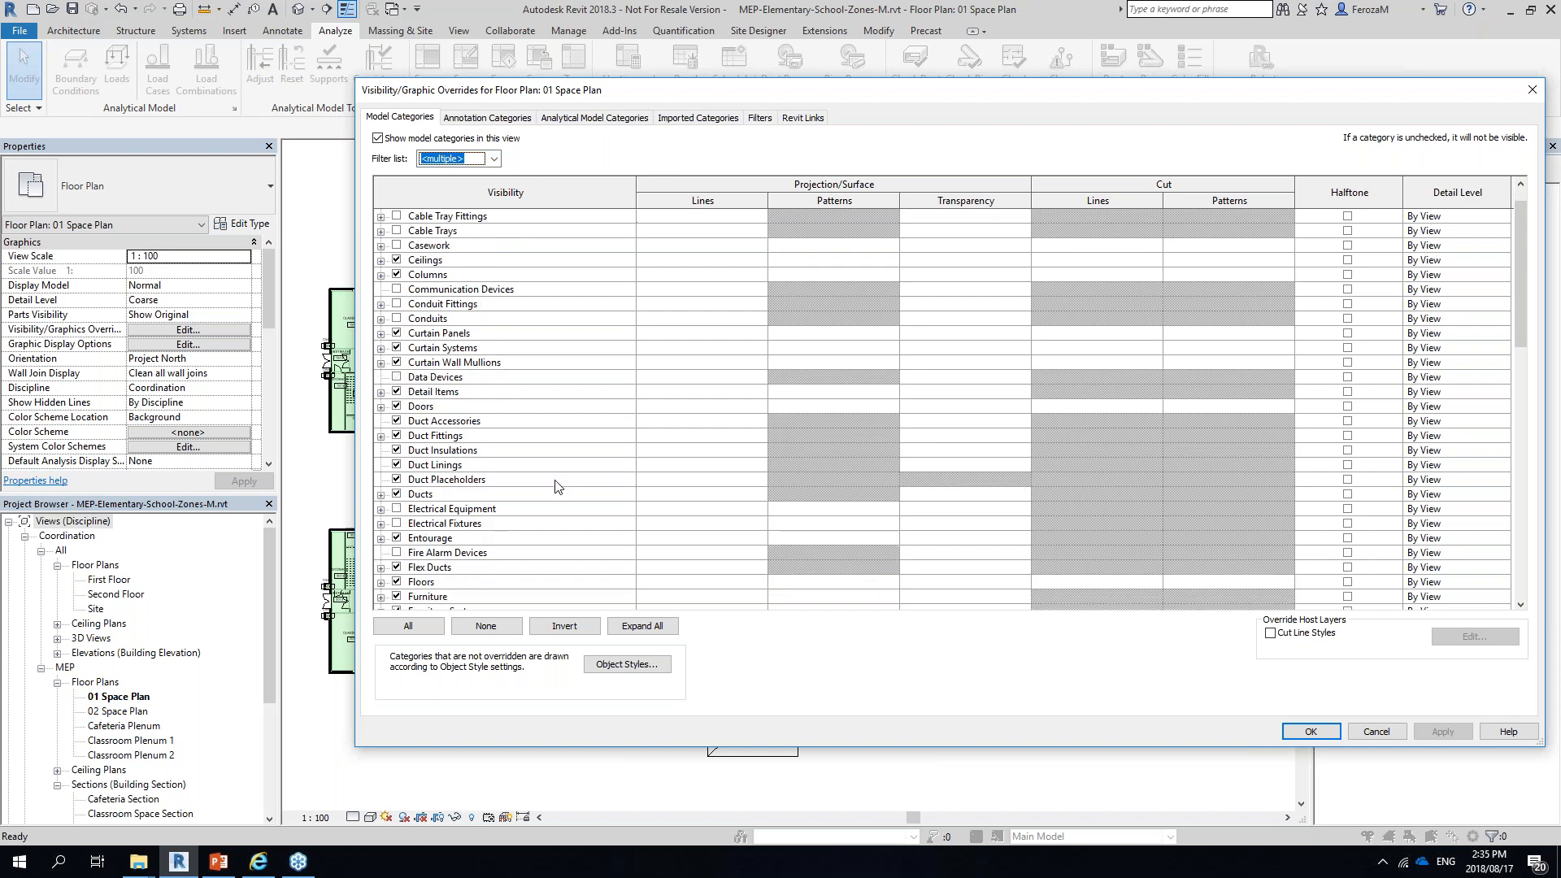
{"action": "scroll", "coordinate": [557, 486], "scroll_direction": "down", "scroll_amount": 5}
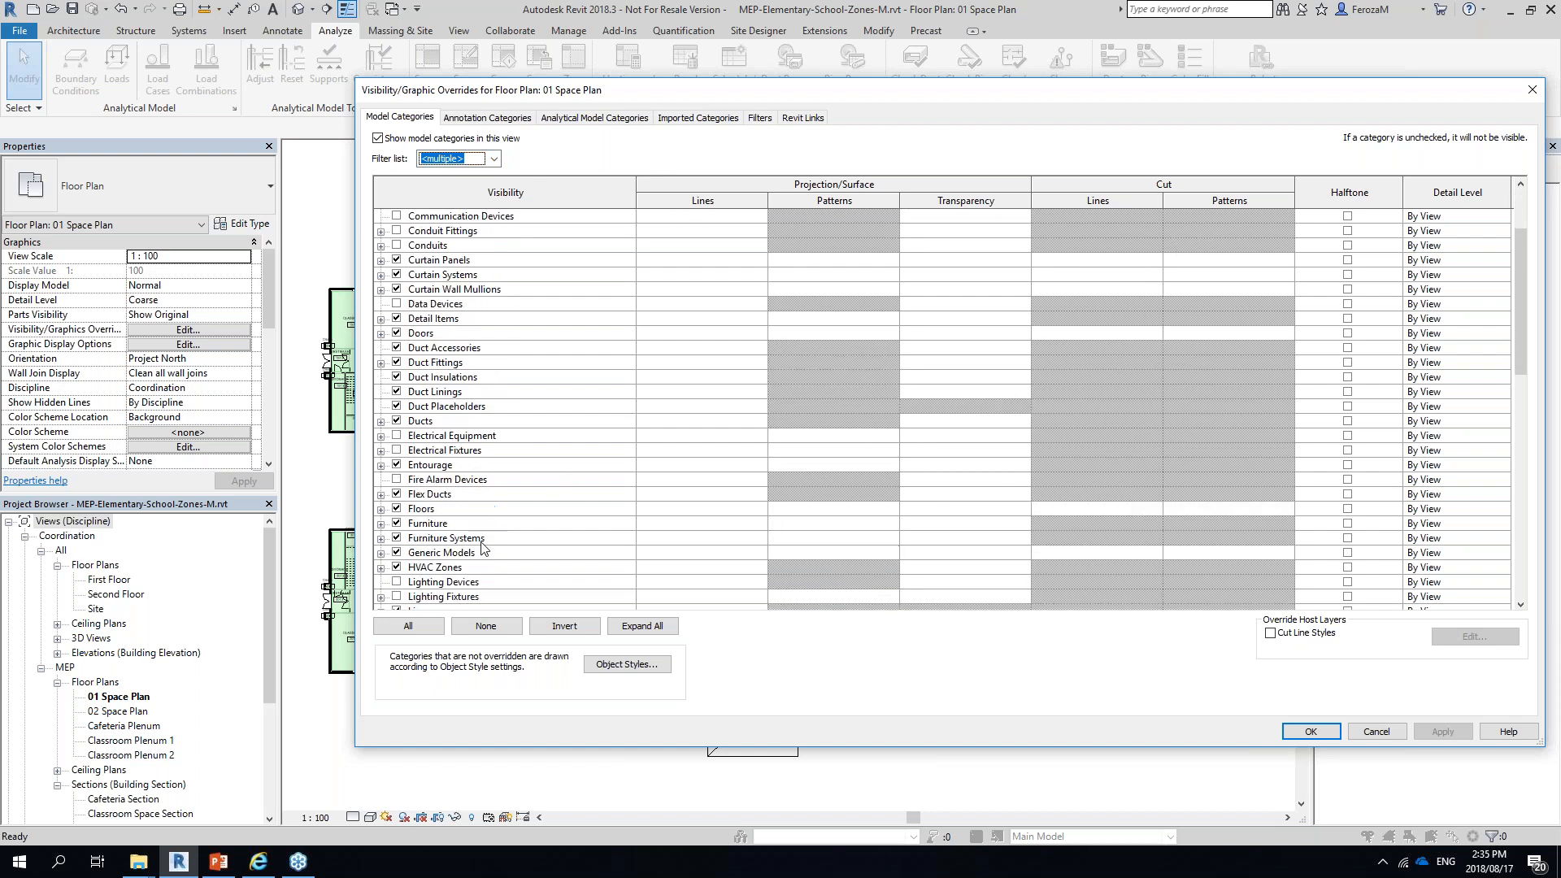
{"action": "scroll", "coordinate": [482, 548], "scroll_direction": "down", "scroll_amount": 6}
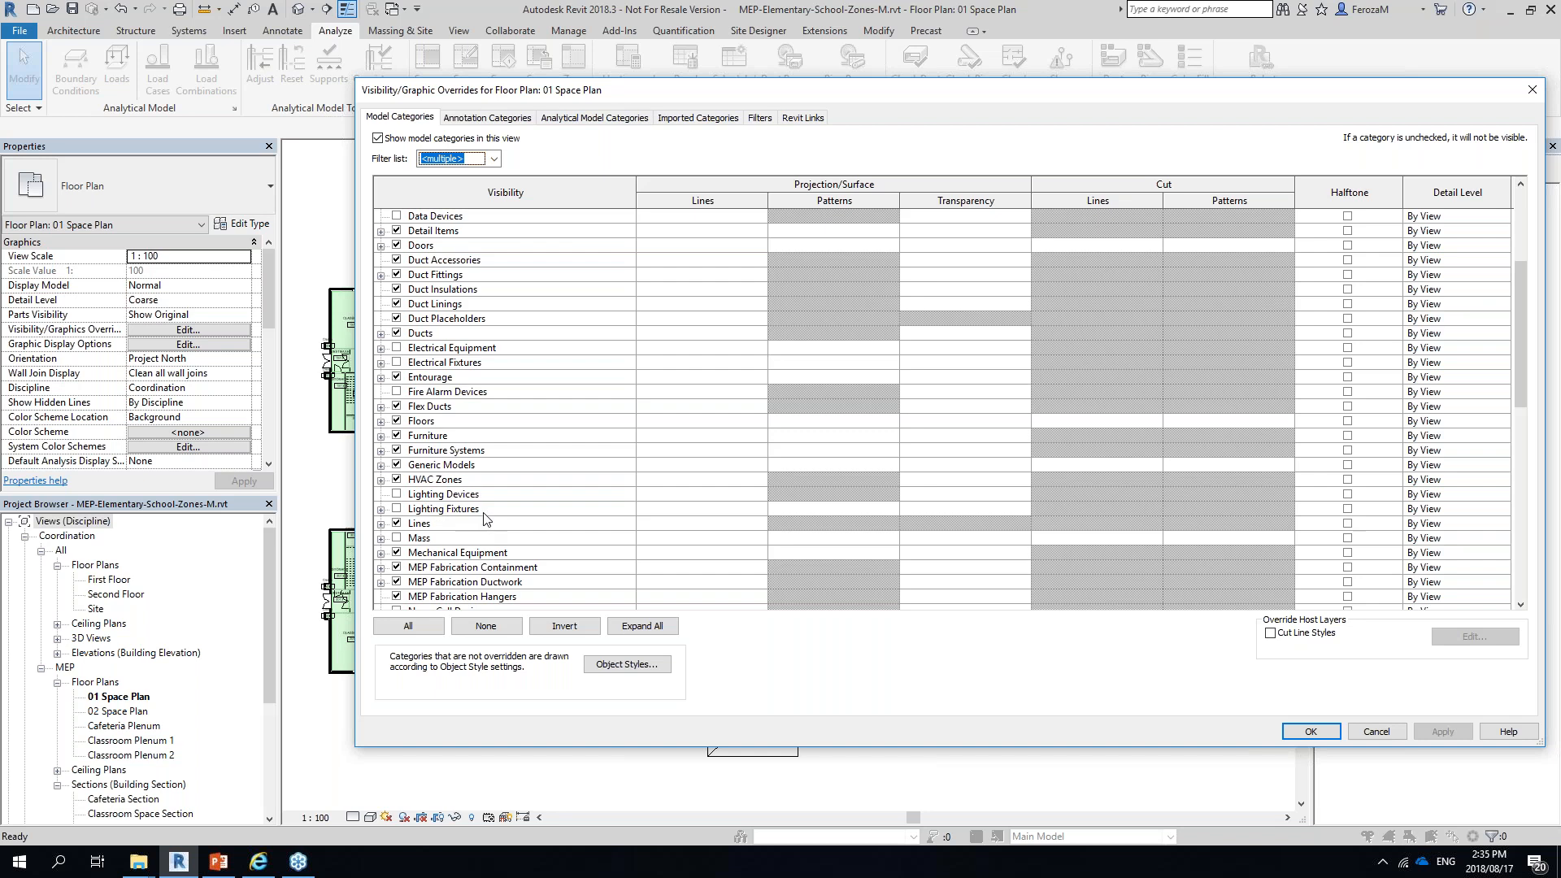
{"action": "left_click", "coordinate": [381, 480]}
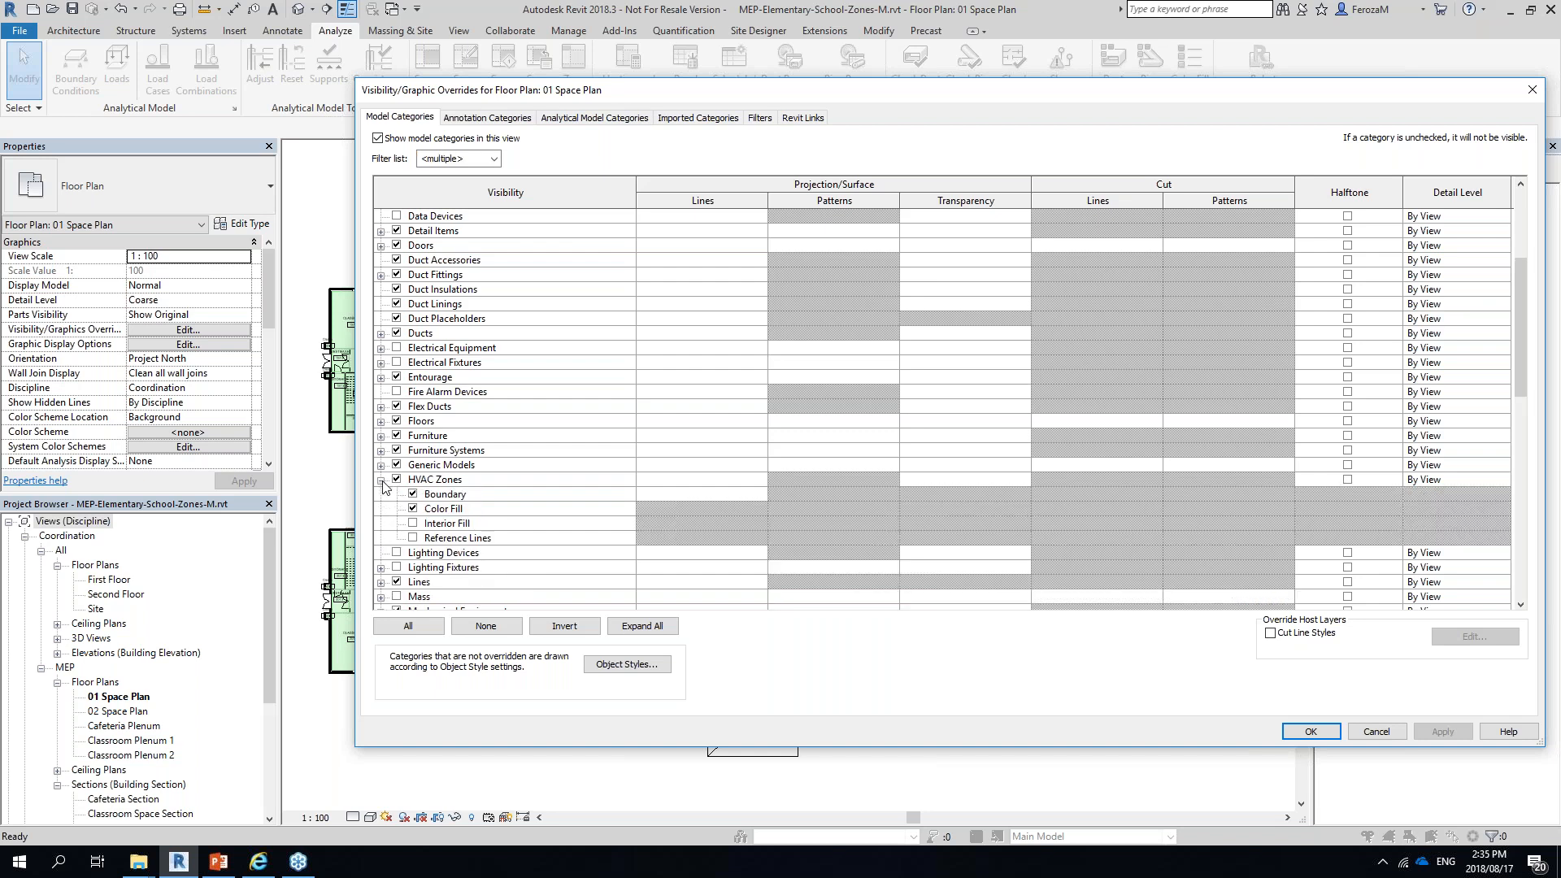
{"action": "left_click", "coordinate": [418, 524]}
{"action": "left_click", "coordinate": [413, 523]}
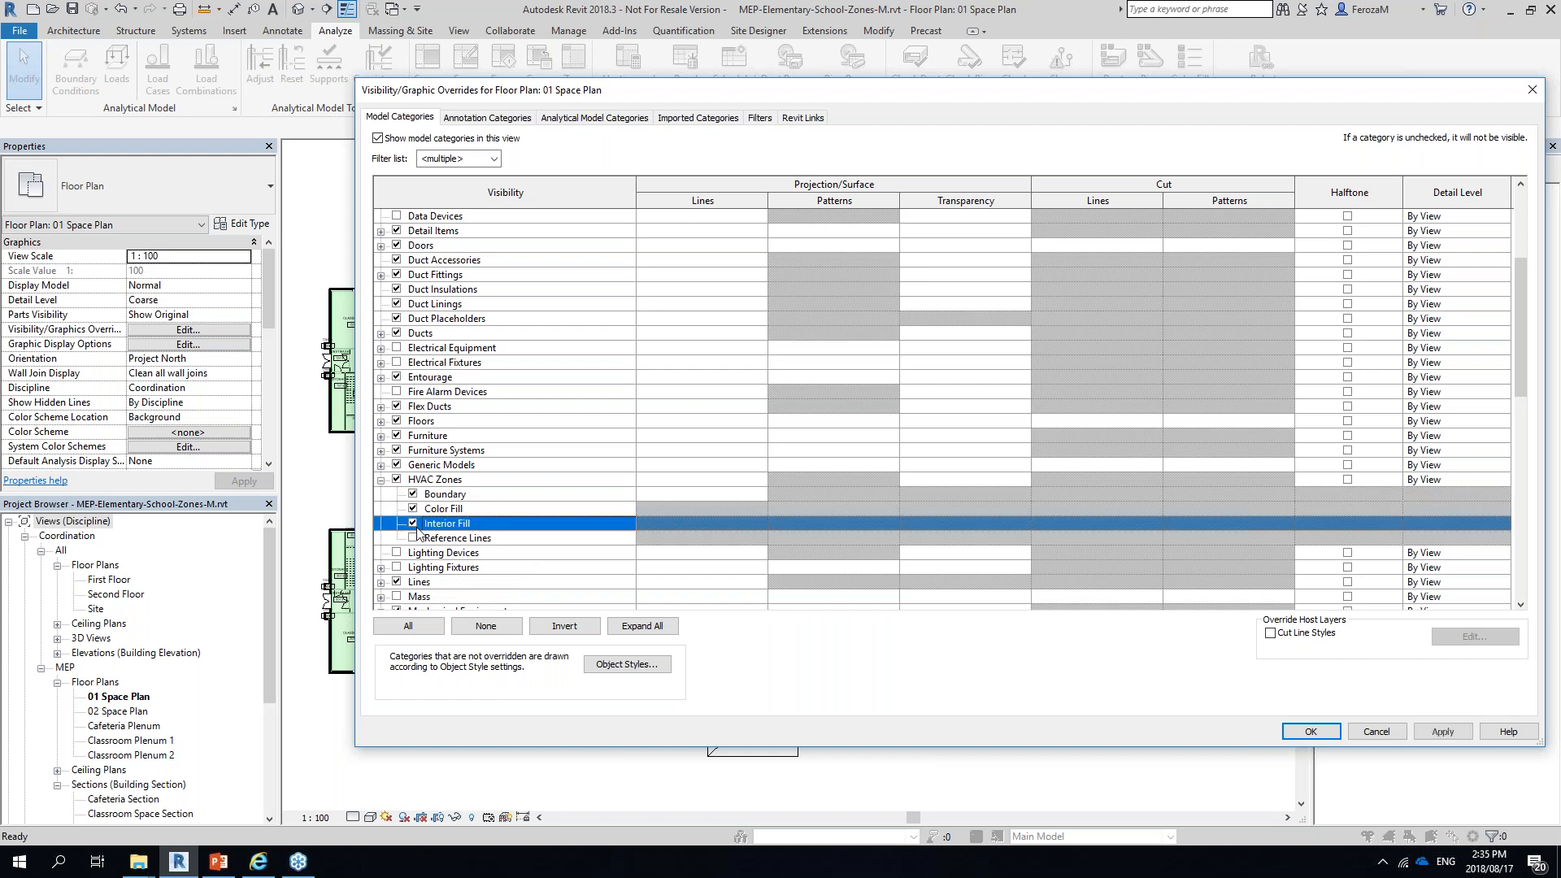
{"action": "left_click", "coordinate": [415, 540], "text": "shift"}
{"action": "left_click", "coordinate": [413, 539]}
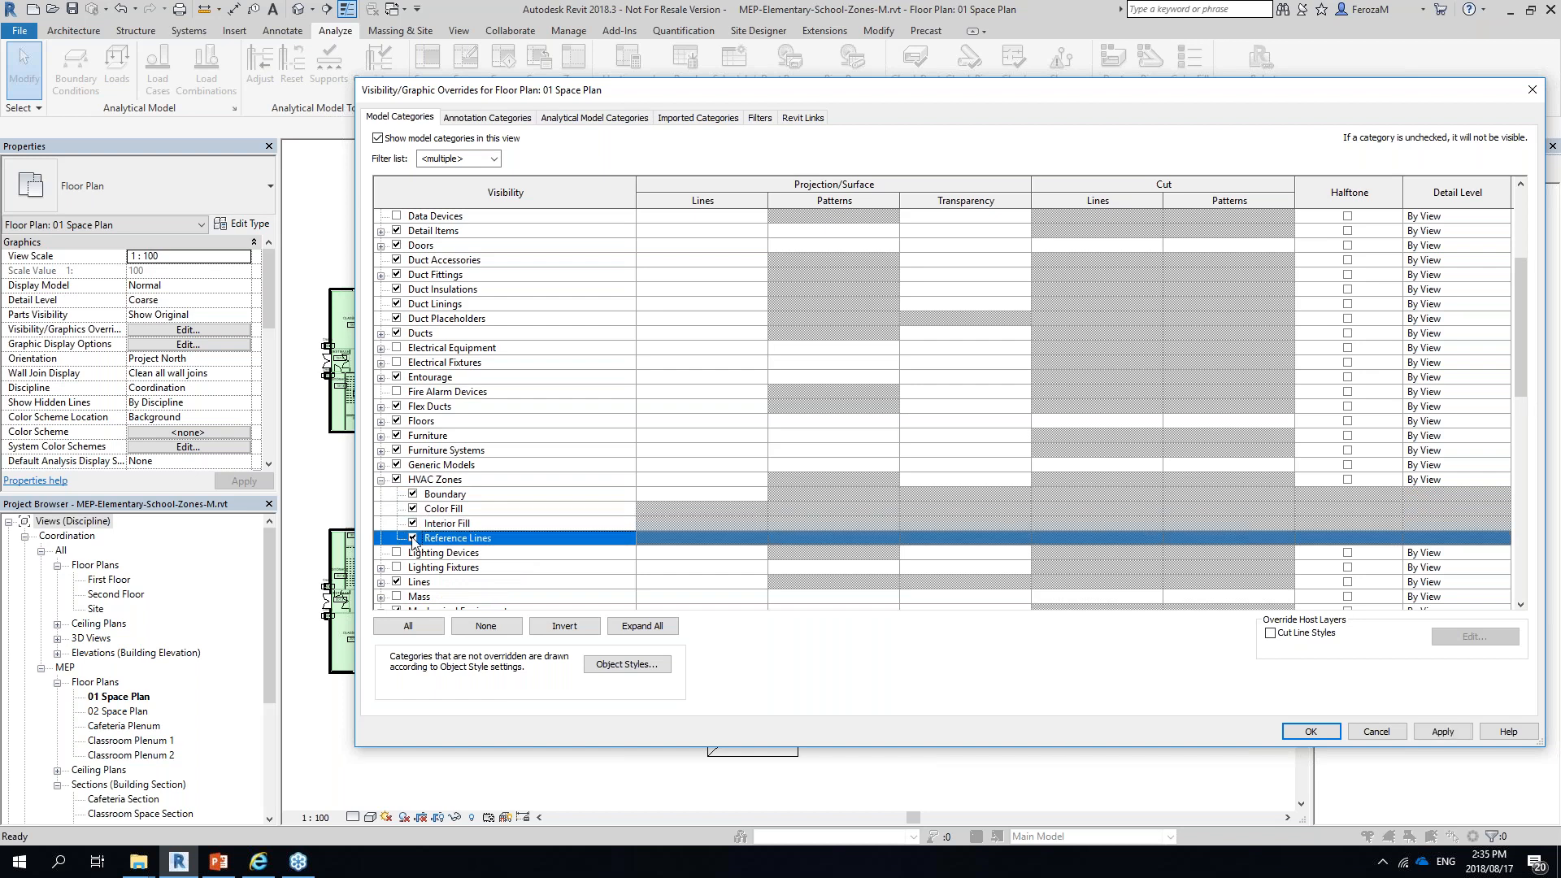
{"action": "left_click", "coordinate": [1305, 731]}
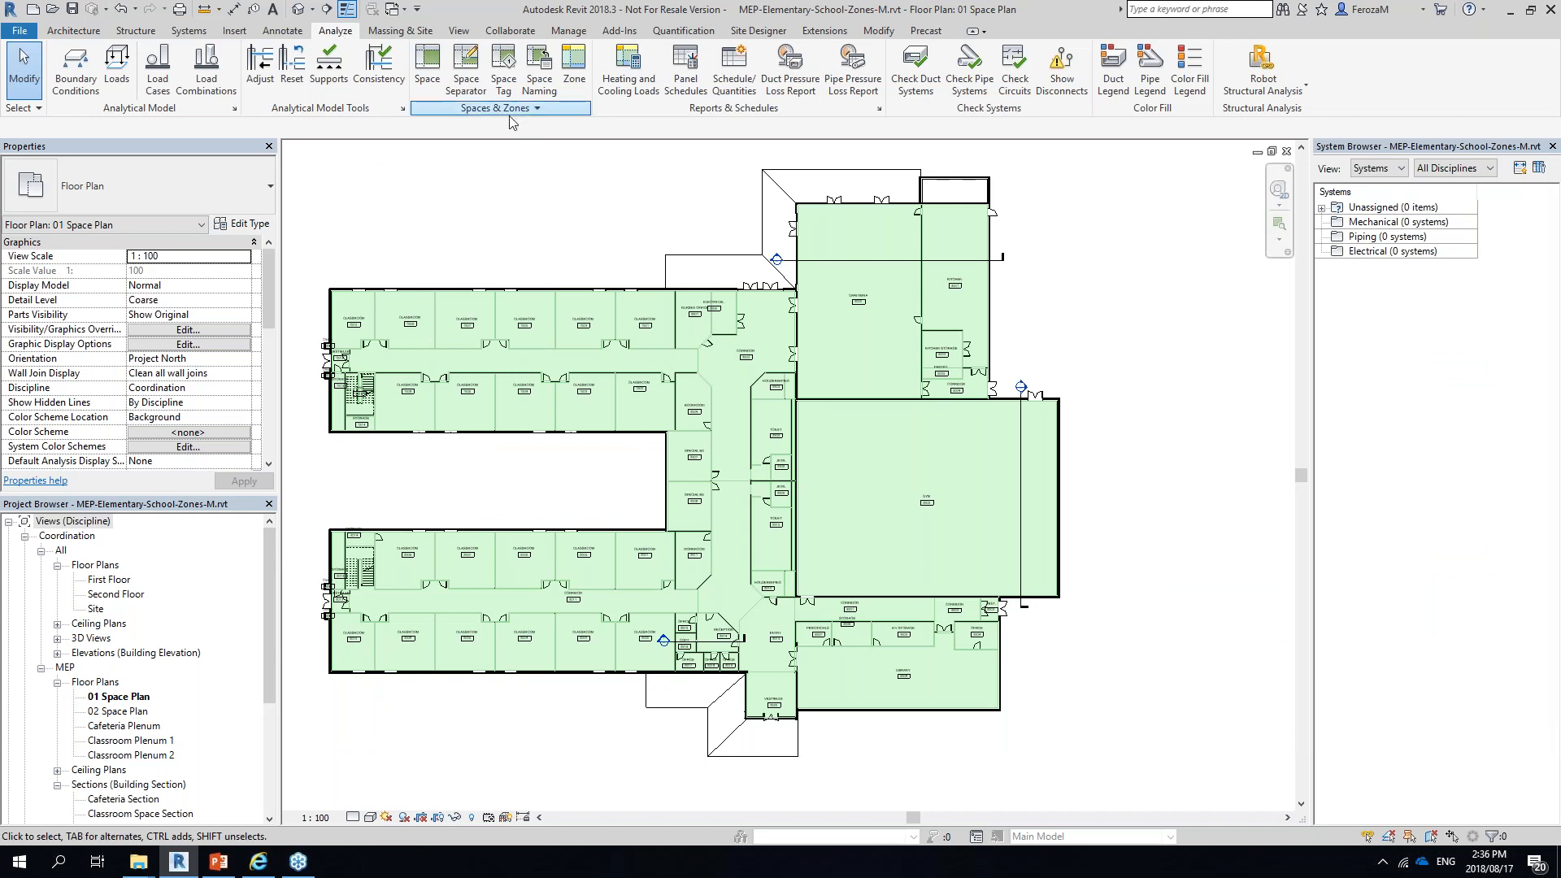
Create a zone from the north row of classrooms 1510, 1509, 1507, 1505, 1503 and 1501, dismissing the save reminder
{"action": "left_click", "coordinate": [436, 92]}
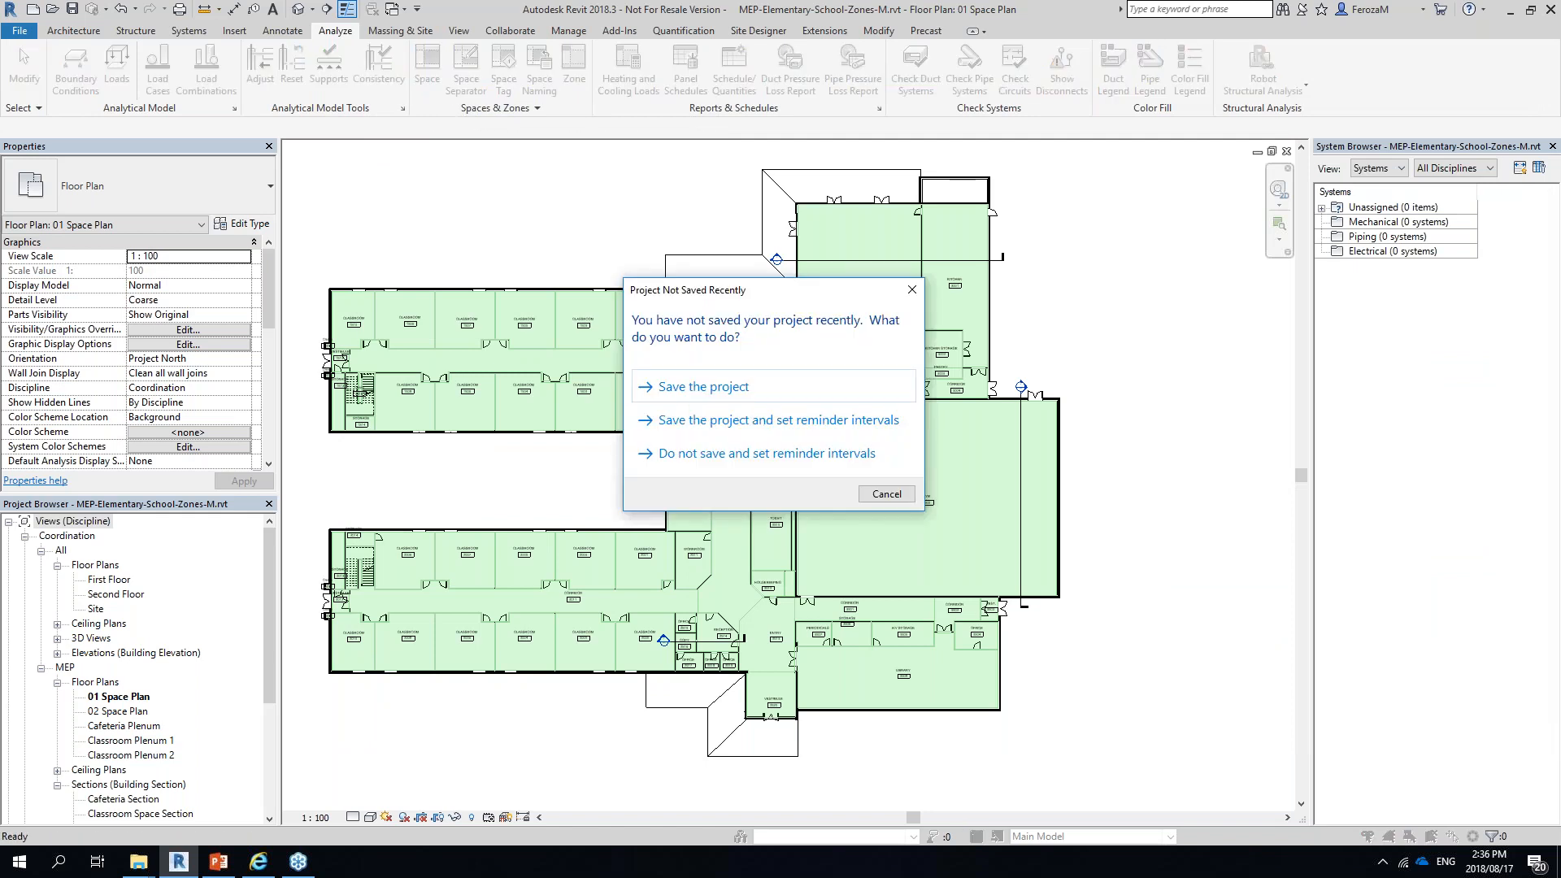
{"action": "left_click", "coordinate": [886, 494]}
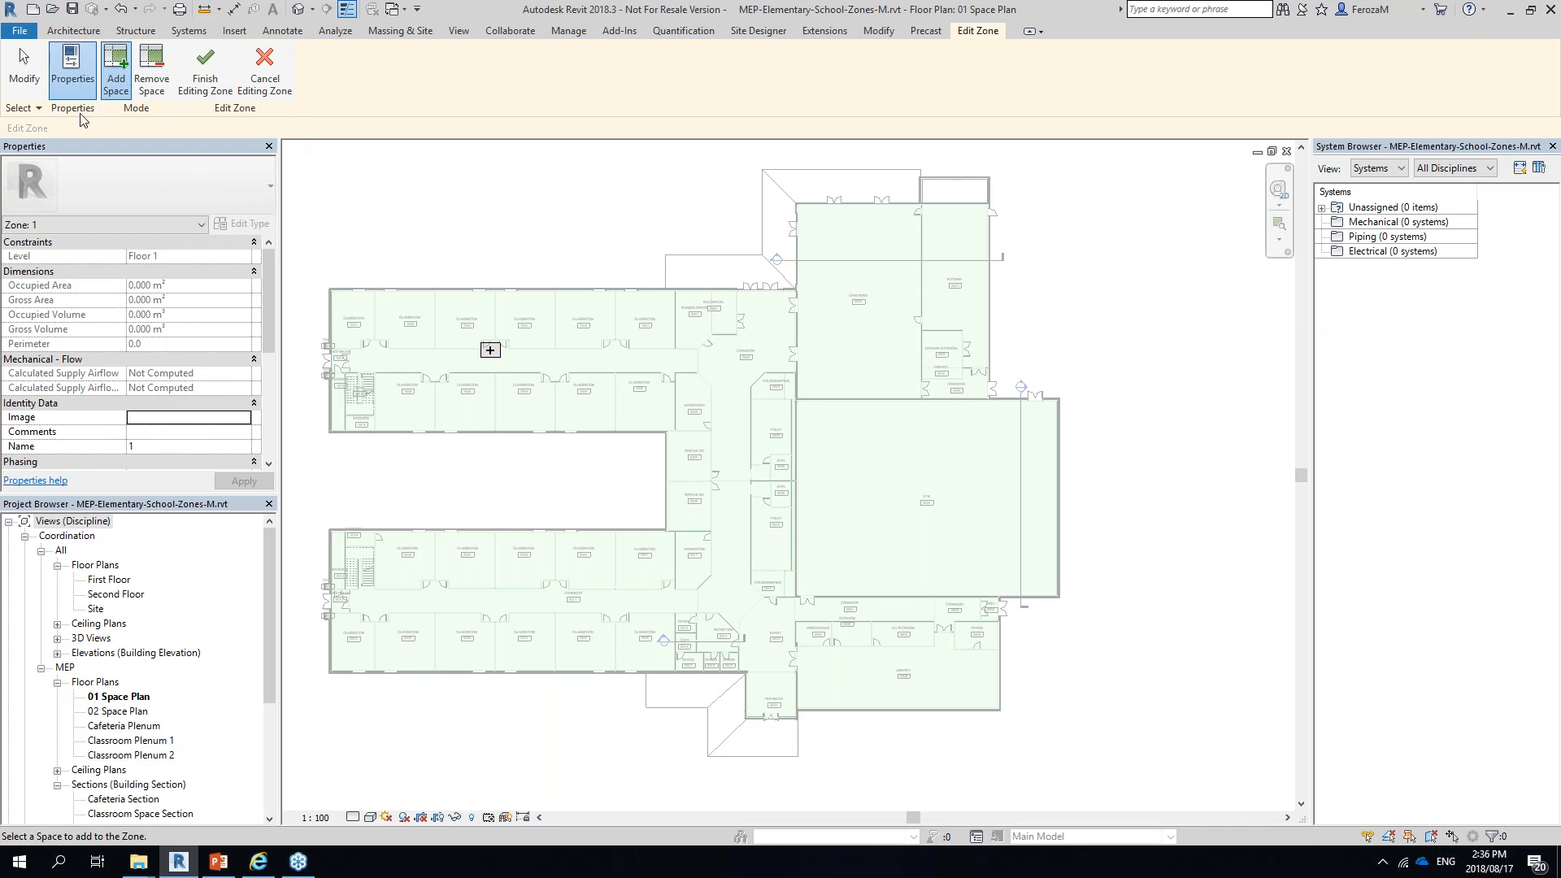
{"action": "left_click", "coordinate": [120, 86]}
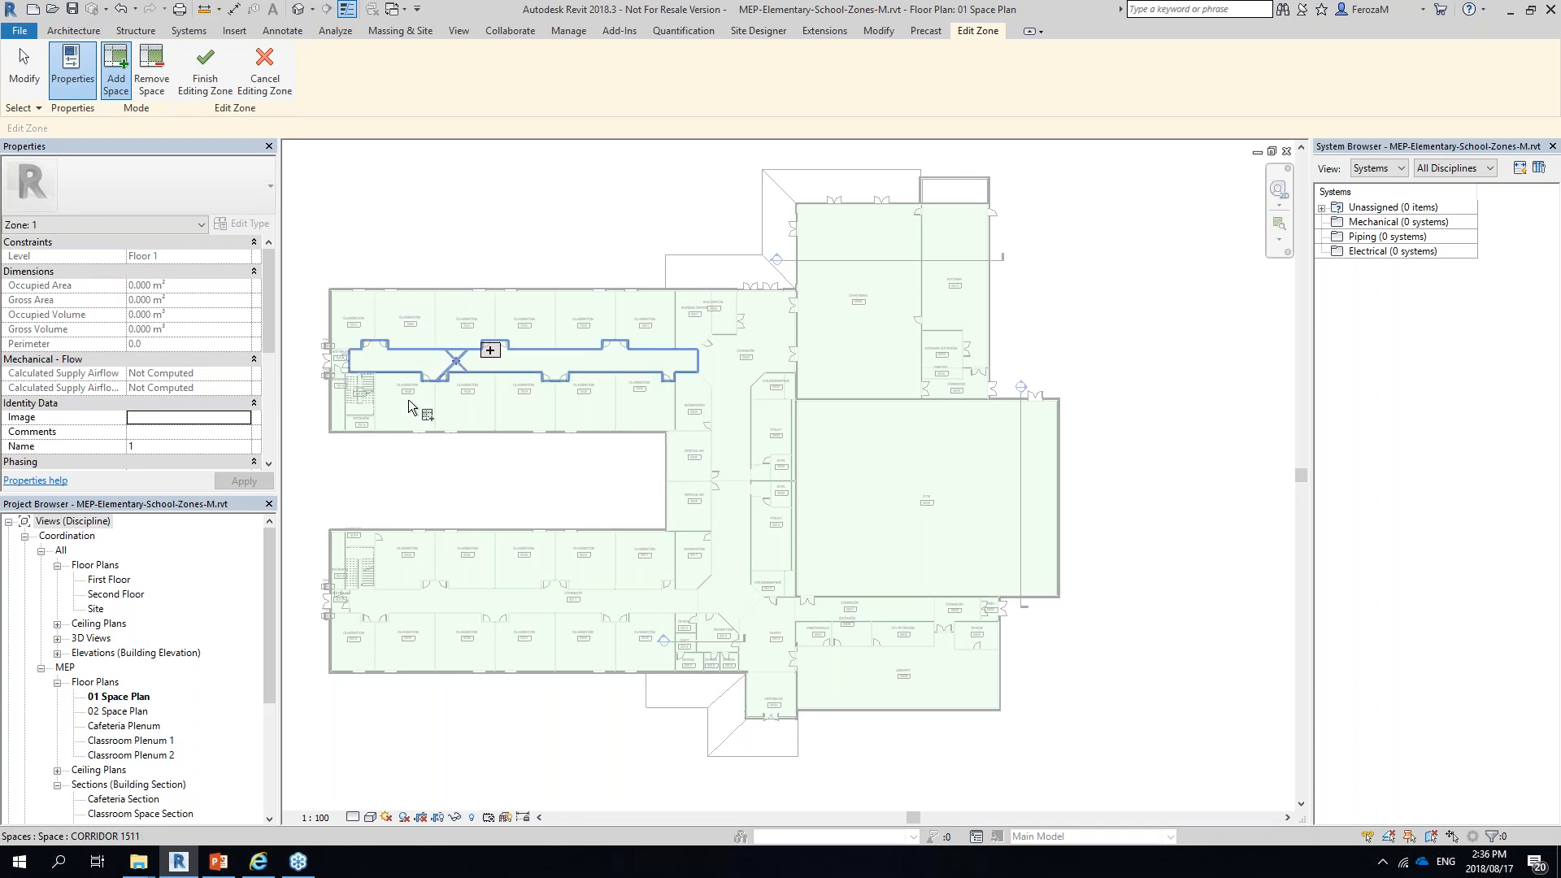
{"action": "left_click", "coordinate": [354, 317]}
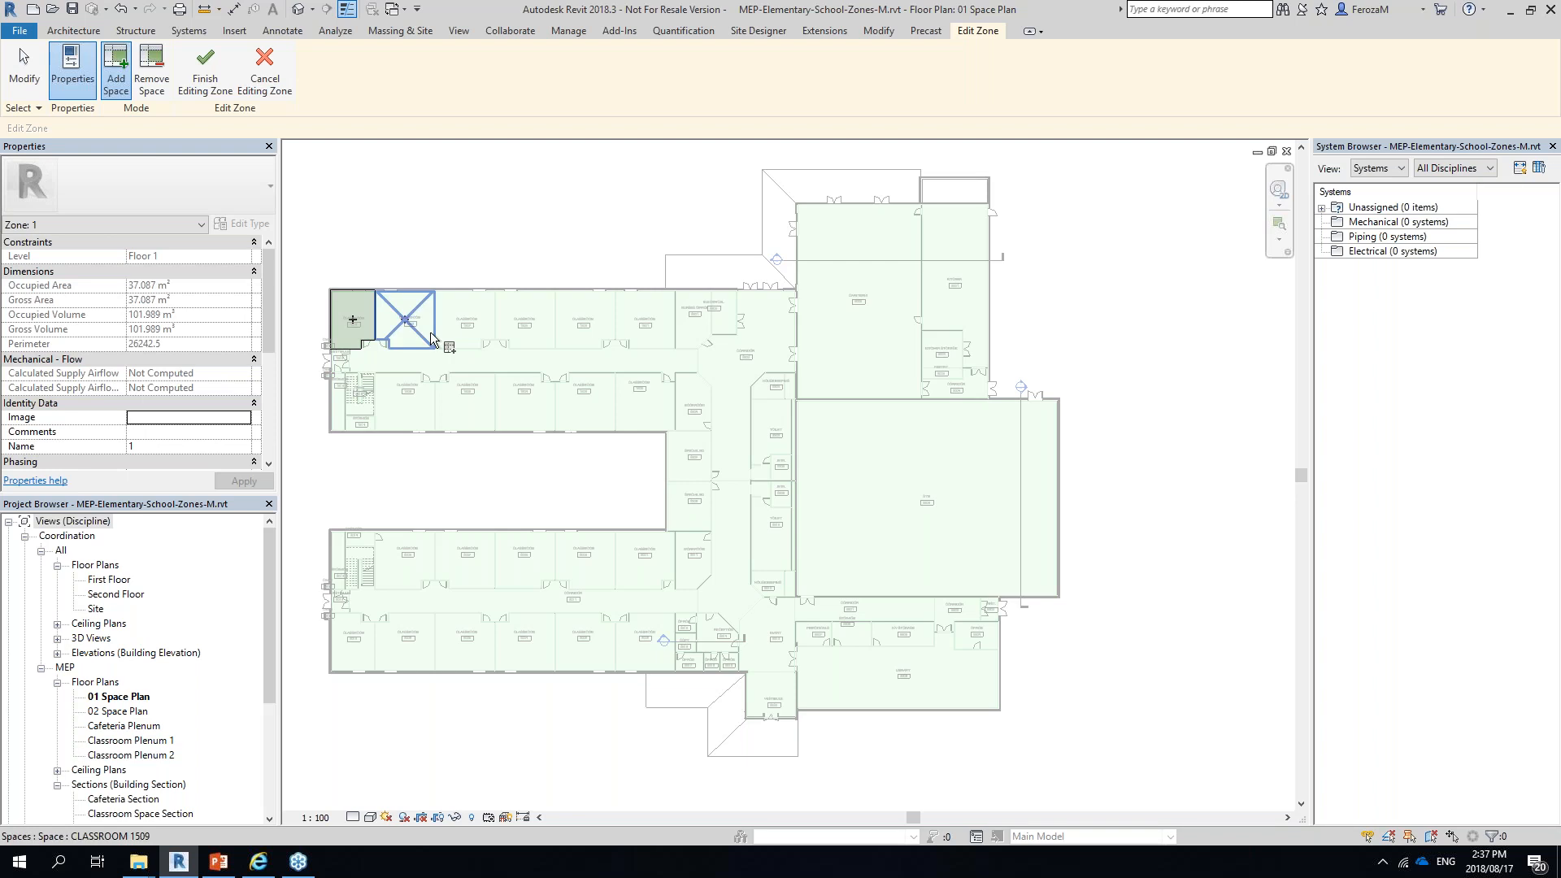
{"action": "left_click", "coordinate": [404, 327]}
{"action": "left_click", "coordinate": [467, 335]}
{"action": "left_click", "coordinate": [535, 350]}
{"action": "left_click", "coordinate": [588, 332]}
{"action": "left_click", "coordinate": [644, 324]}
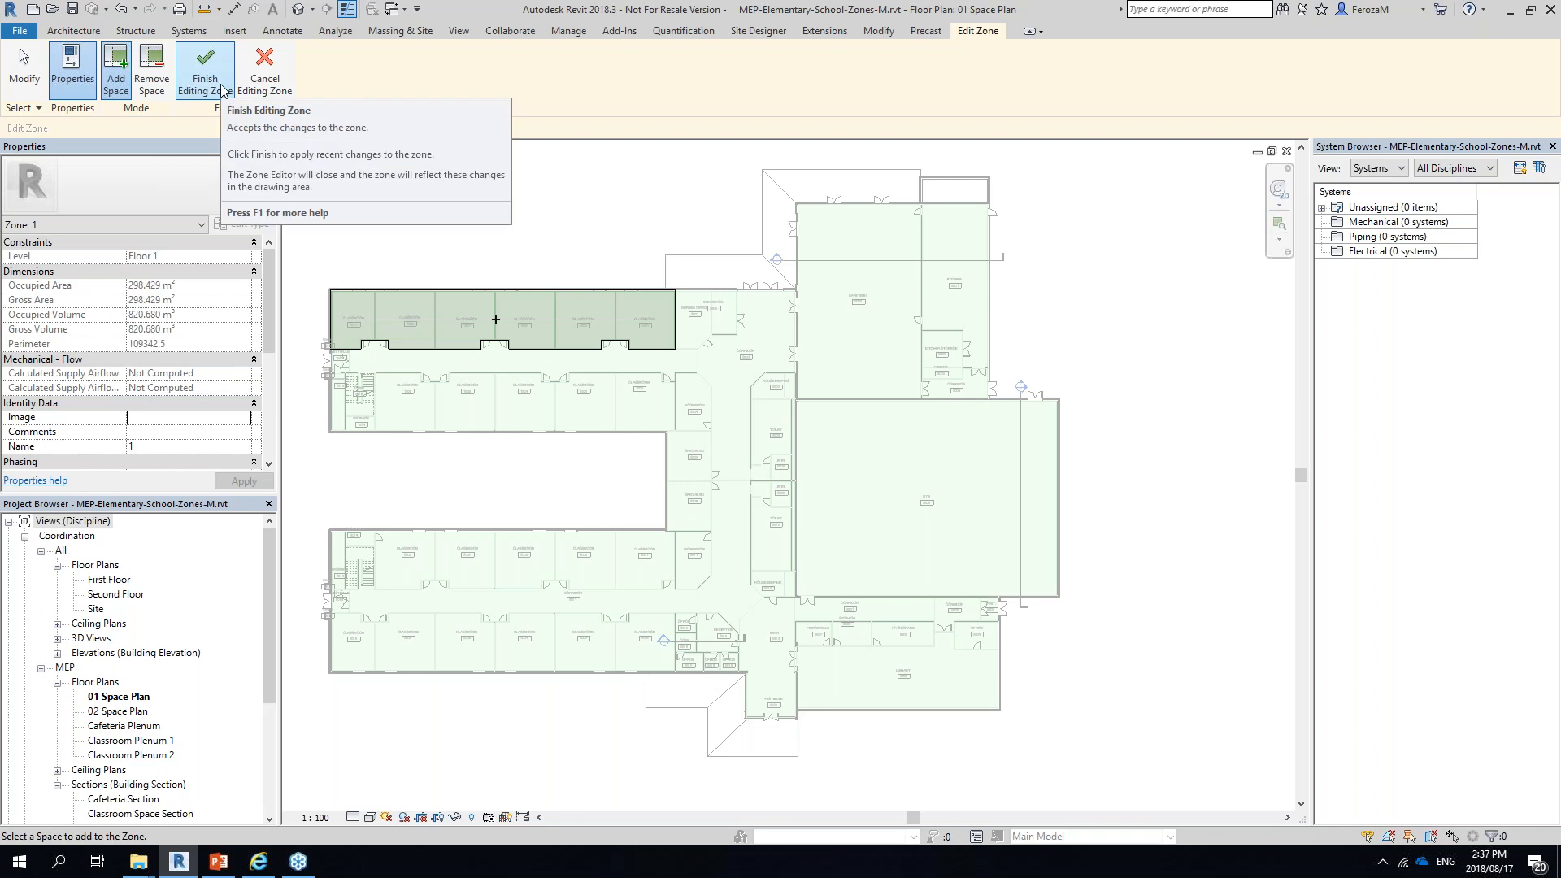
{"action": "left_click", "coordinate": [222, 90]}
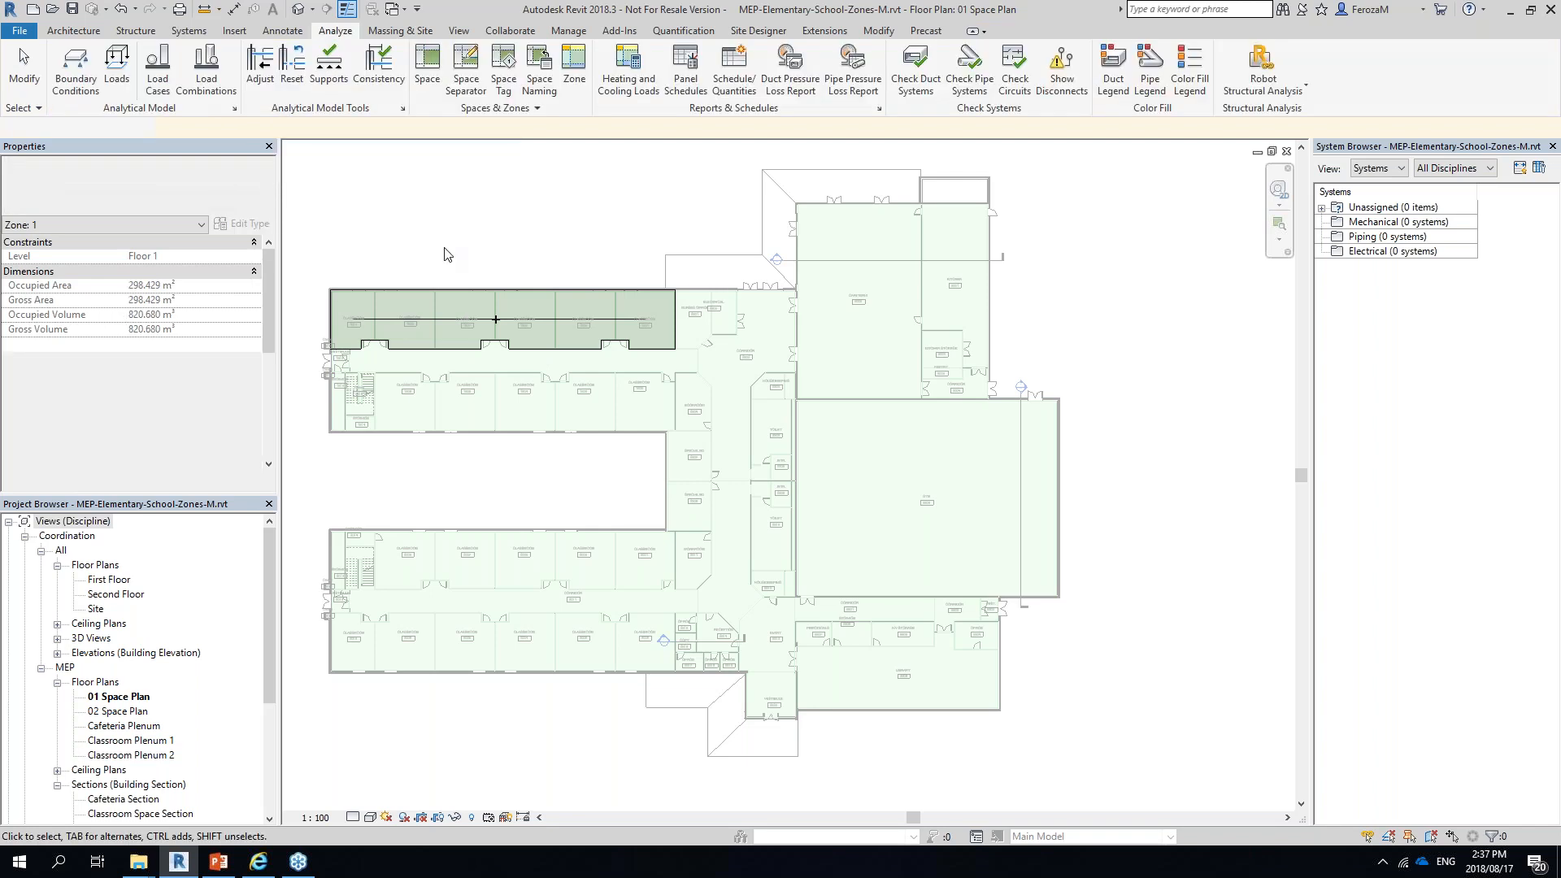
Edit the new zone to remove Classroom 1501 from it and finish editing
{"action": "scroll", "coordinate": [339, 230], "scroll_direction": "up", "scroll_amount": 4}
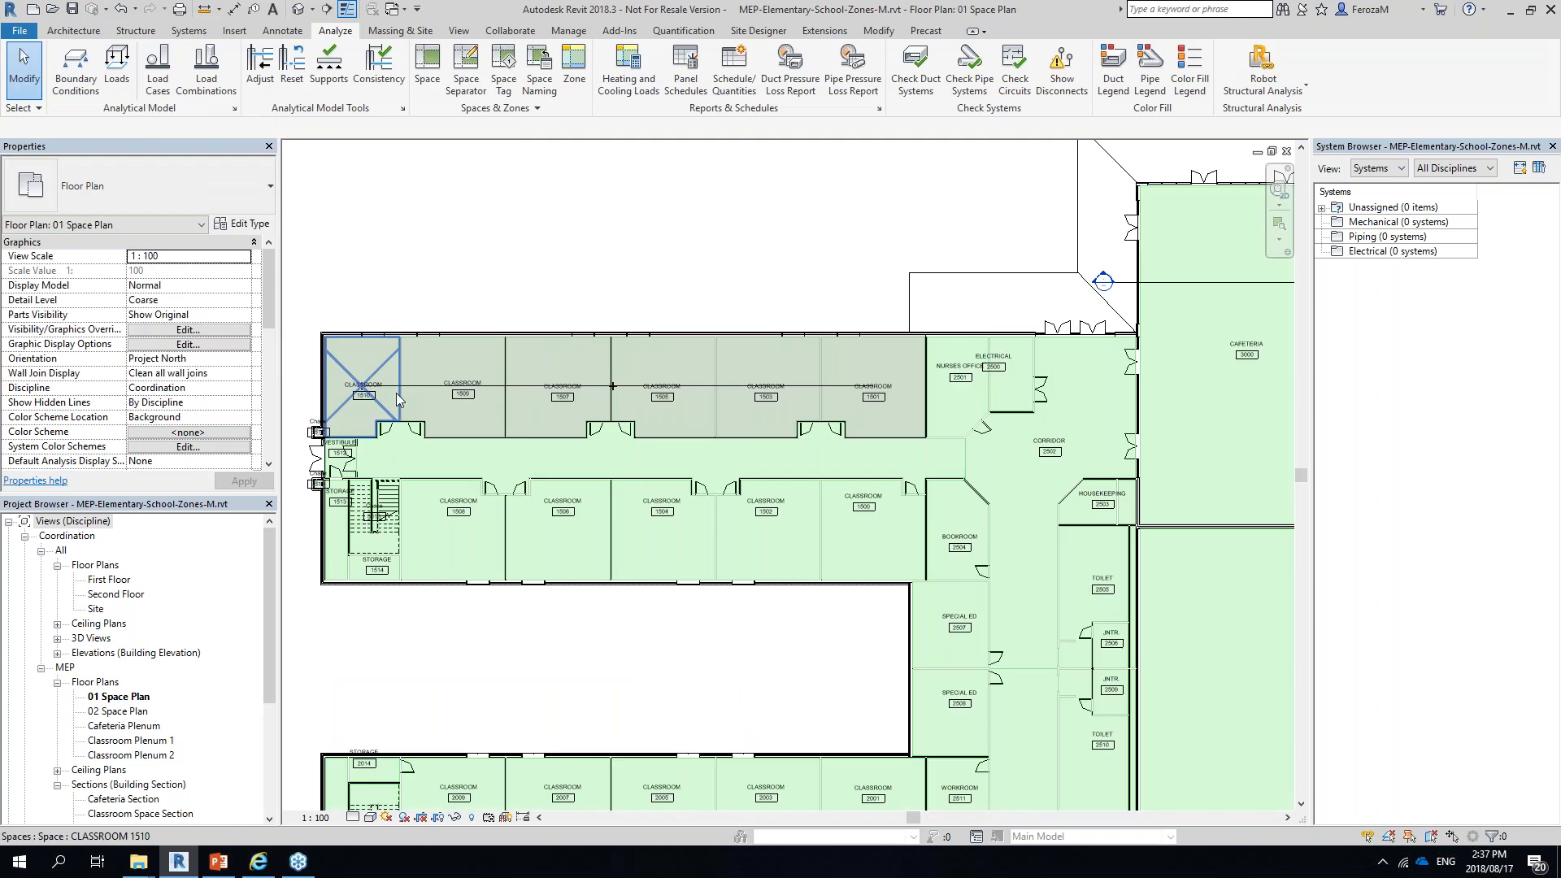
{"action": "scroll", "coordinate": [395, 392], "scroll_direction": "up", "scroll_amount": 3}
{"action": "left_click", "coordinate": [397, 393]}
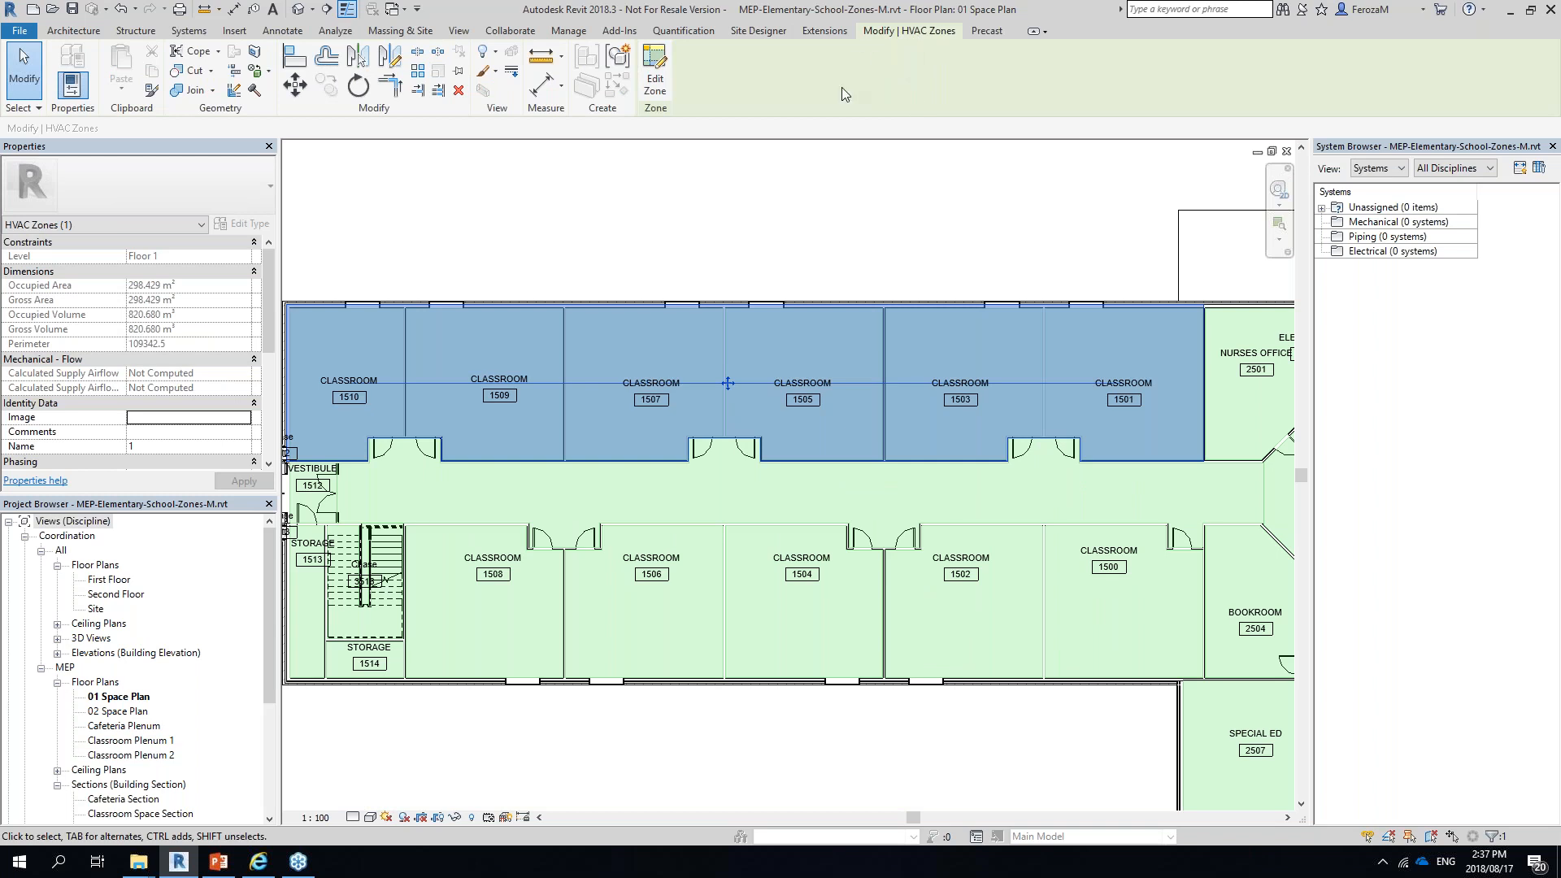
{"action": "left_click", "coordinate": [667, 85]}
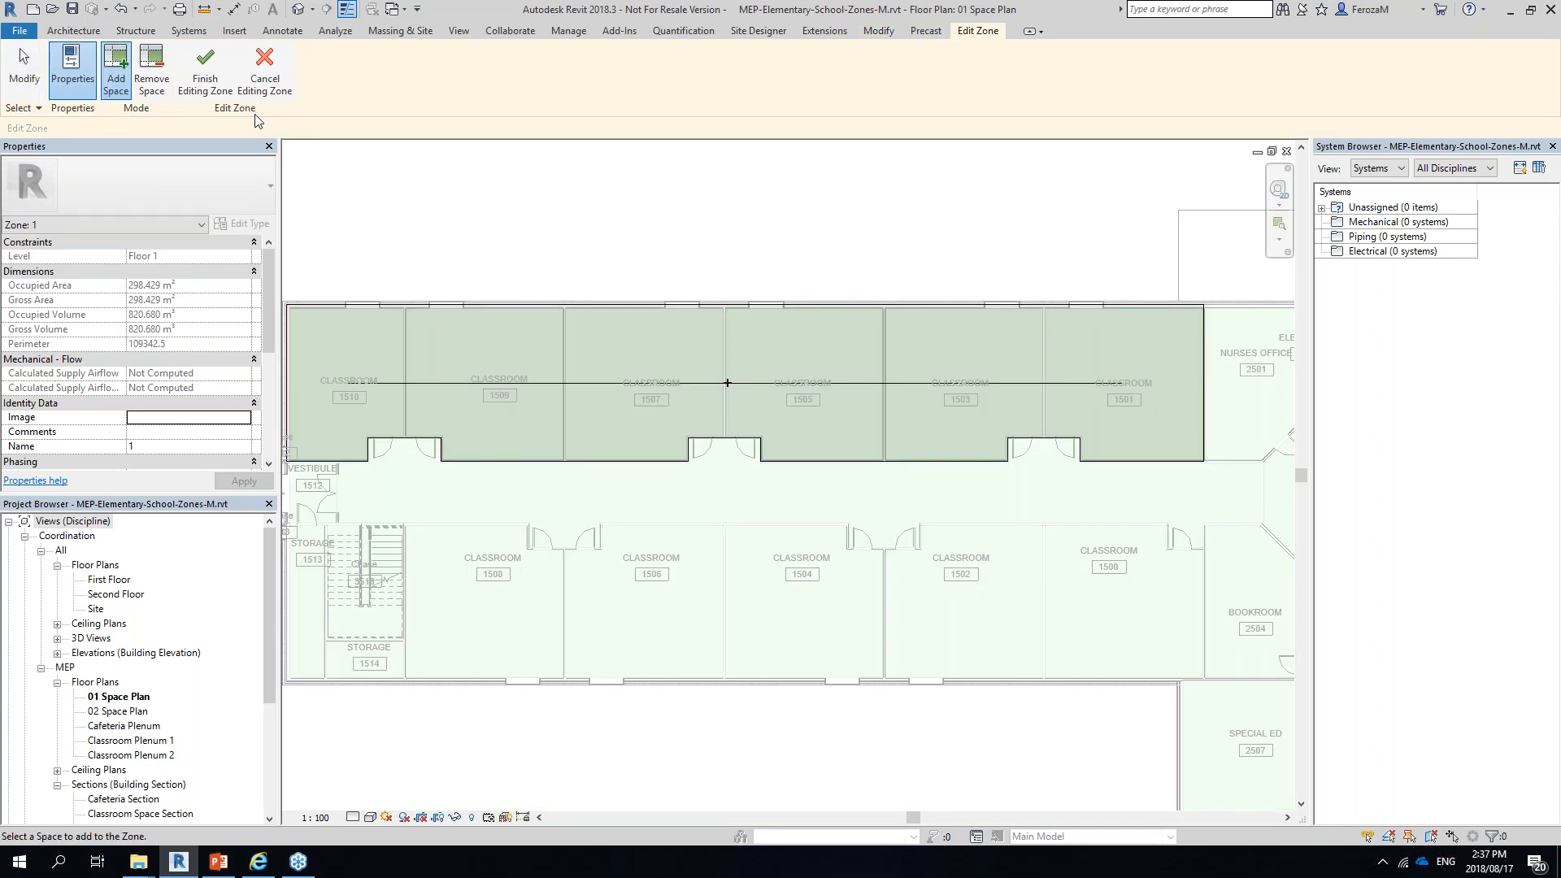
{"action": "left_click", "coordinate": [151, 72]}
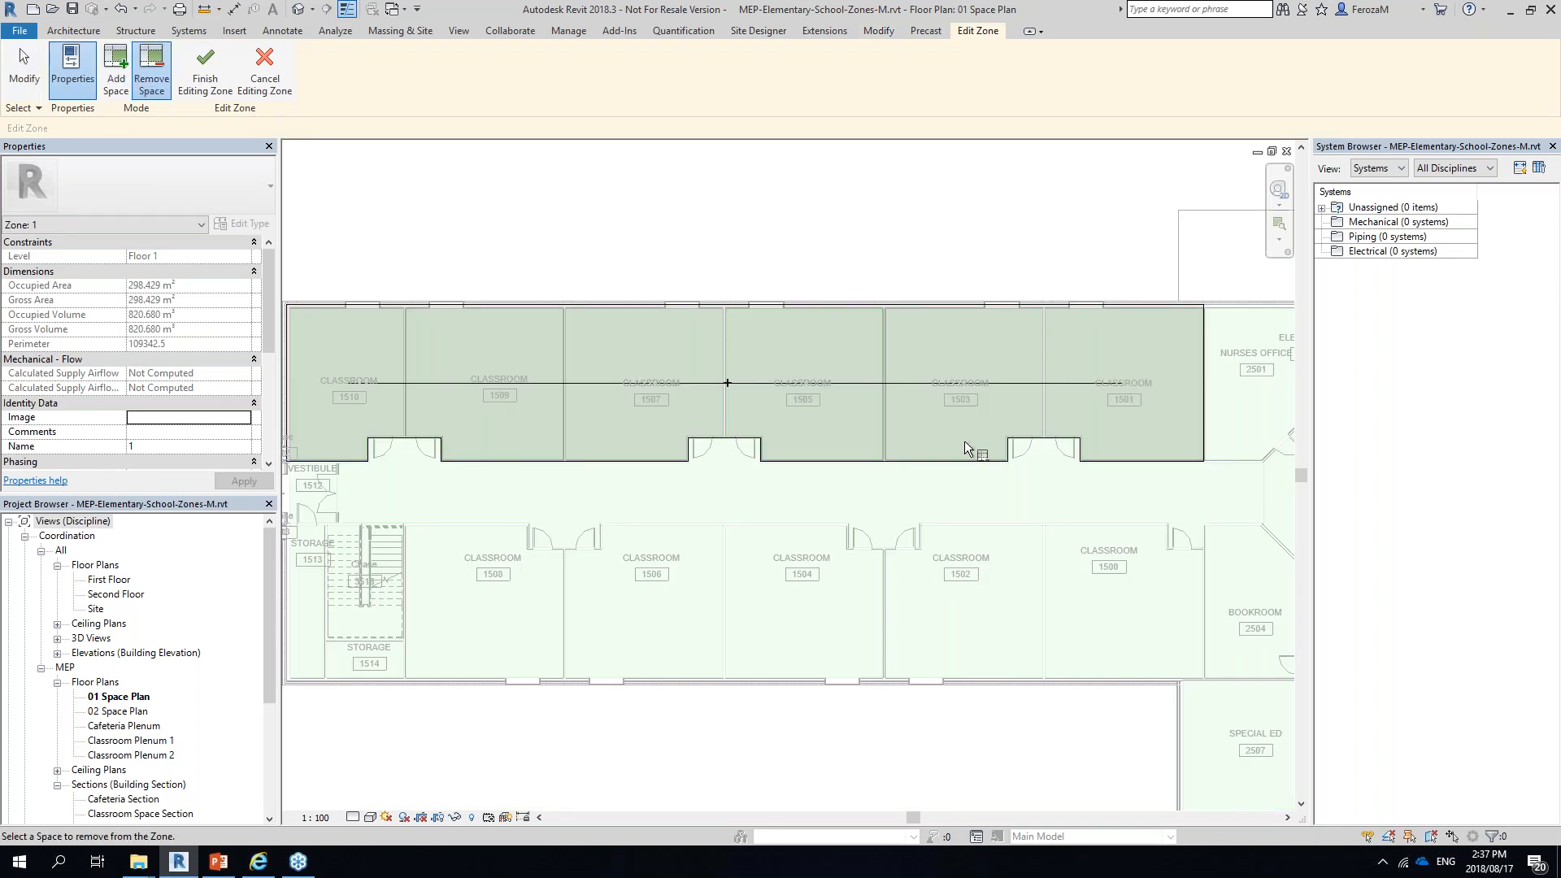
{"action": "left_click", "coordinate": [1107, 416]}
{"action": "left_click", "coordinate": [205, 69]}
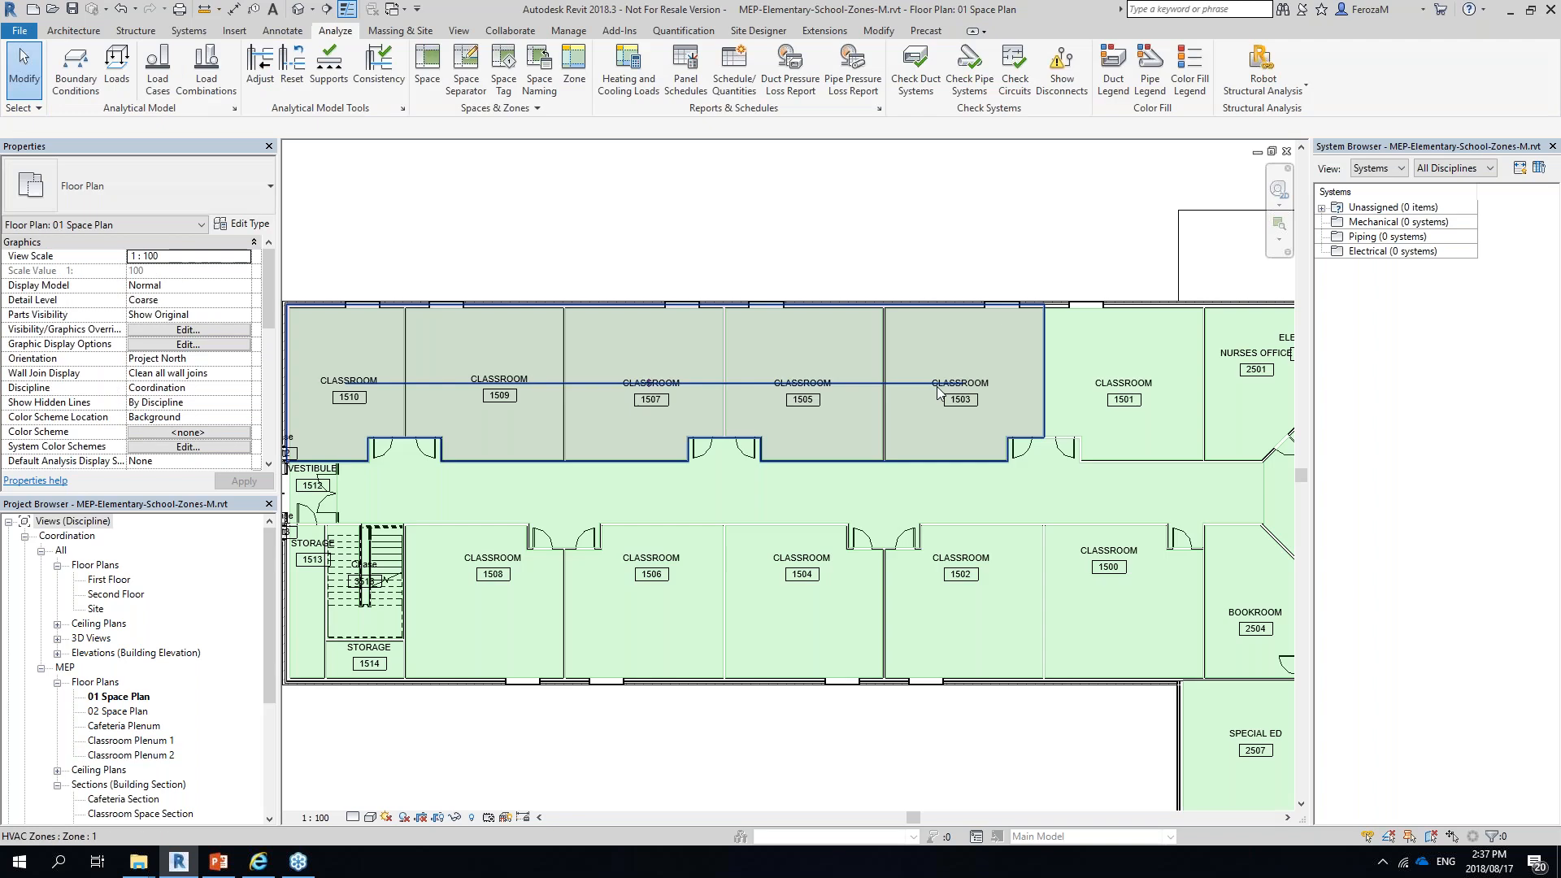
{"action": "key", "text": "Escape"}
Tag the classroom zone by category with a leader, and move the tag outside the building above Classroom 1509
{"action": "scroll", "coordinate": [871, 413], "scroll_direction": "down", "scroll_amount": 3}
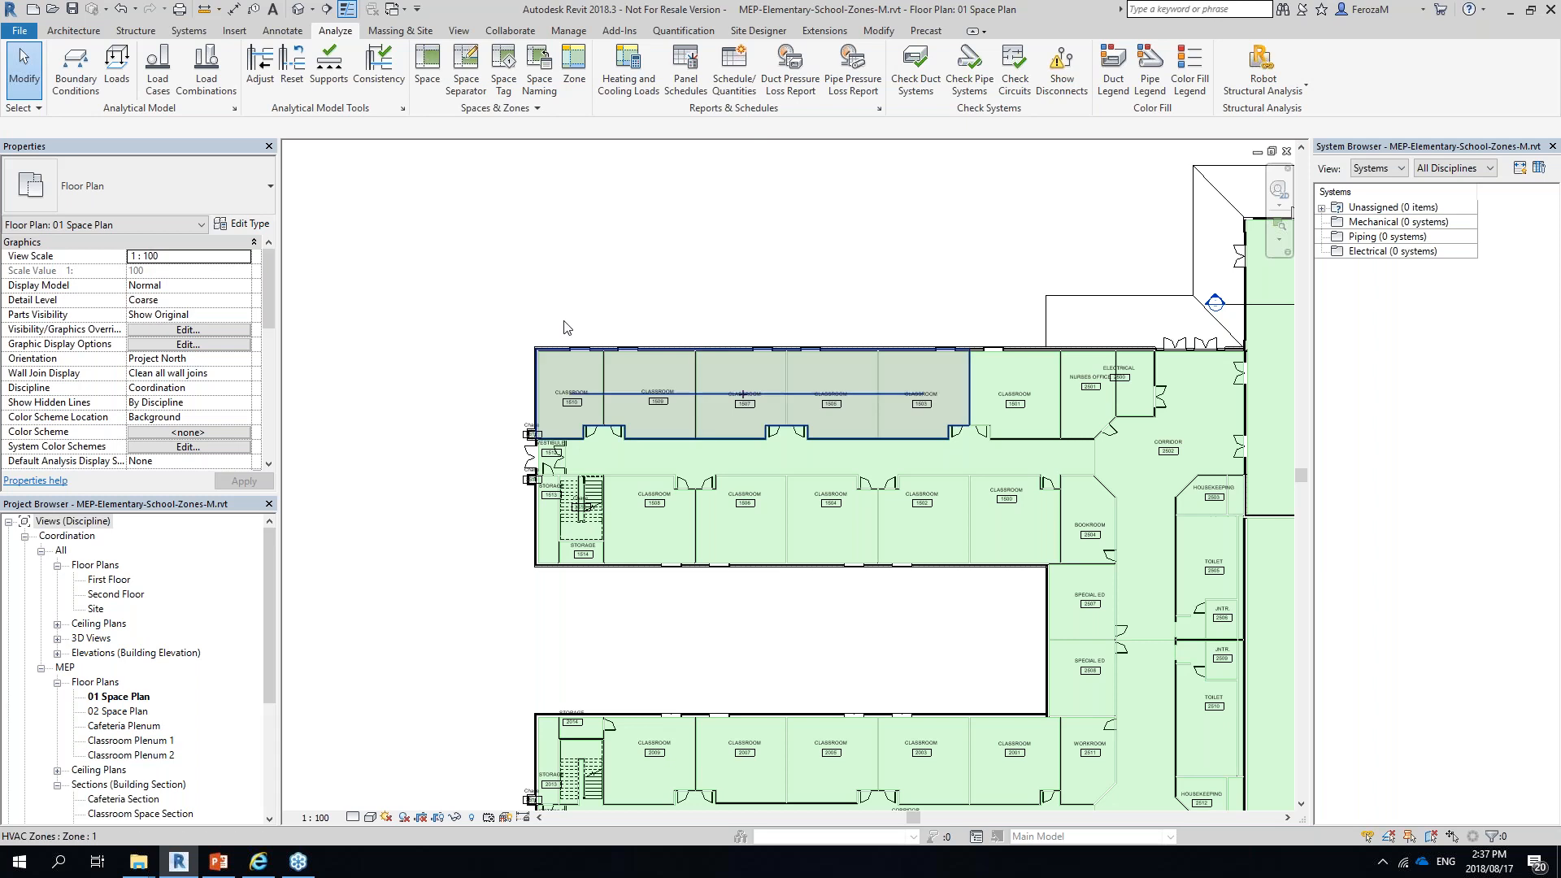
{"action": "scroll", "coordinate": [680, 397], "scroll_direction": "up", "scroll_amount": 3}
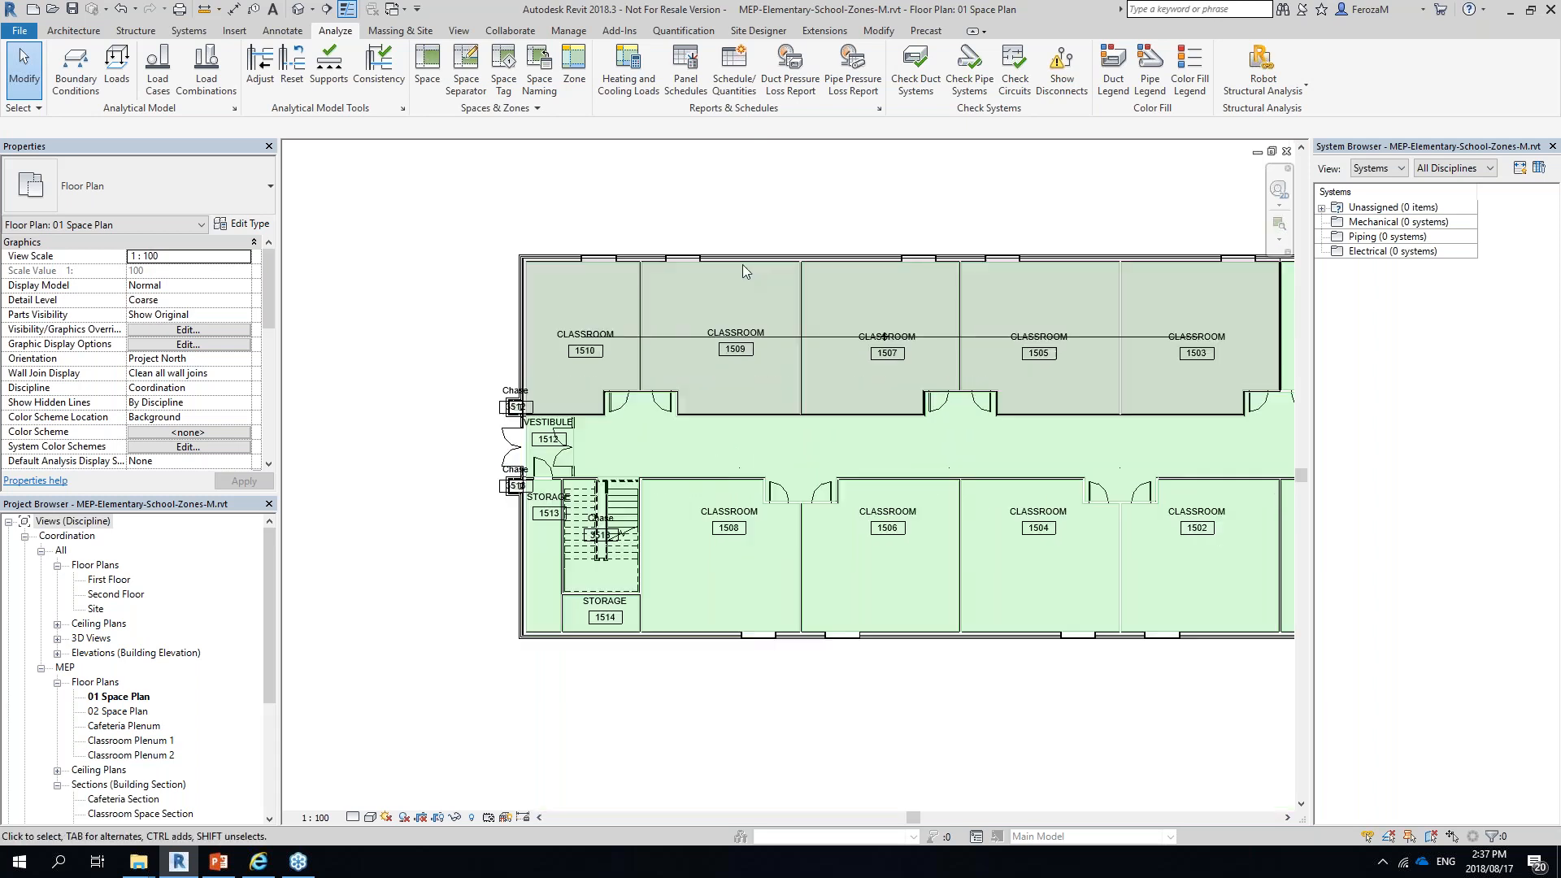
{"action": "scroll", "coordinate": [301, 66], "scroll_direction": "up", "scroll_amount": 1}
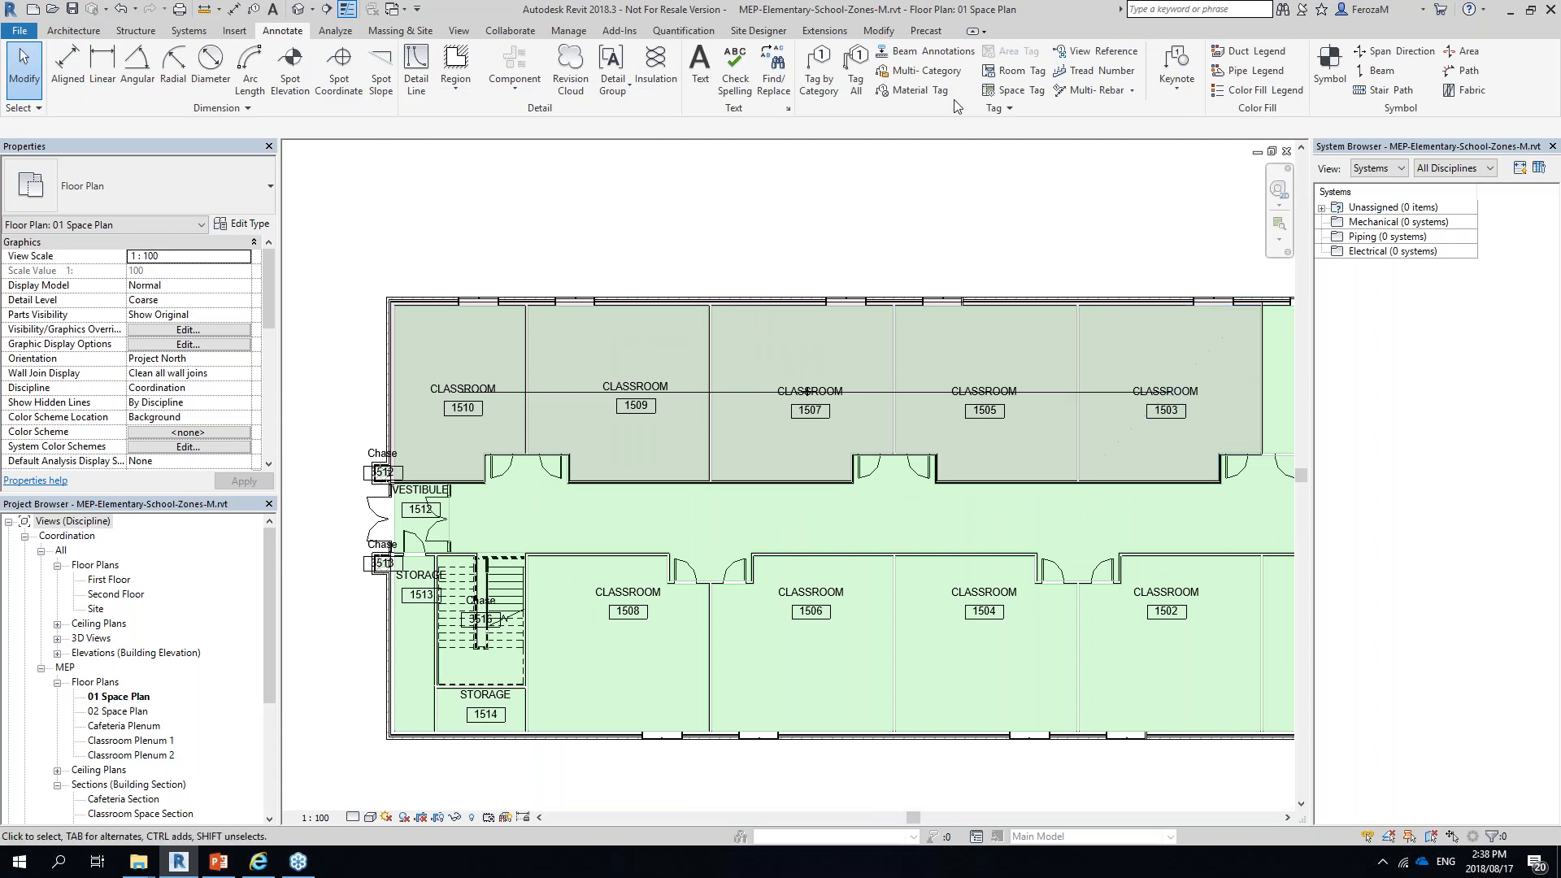
{"action": "left_click", "coordinate": [823, 81]}
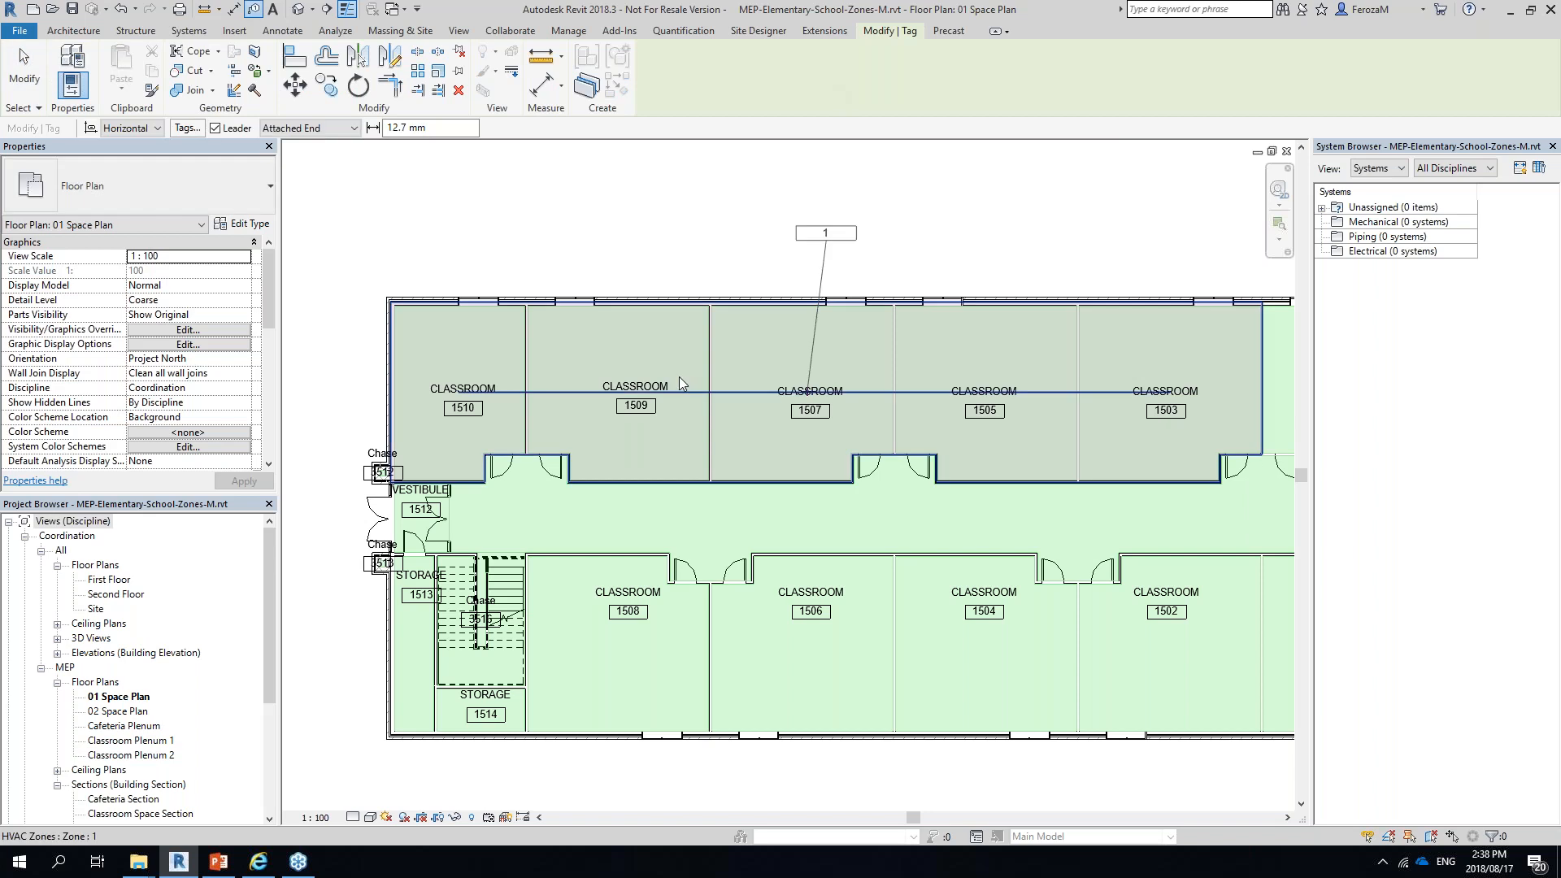
{"action": "left_click", "coordinate": [805, 384]}
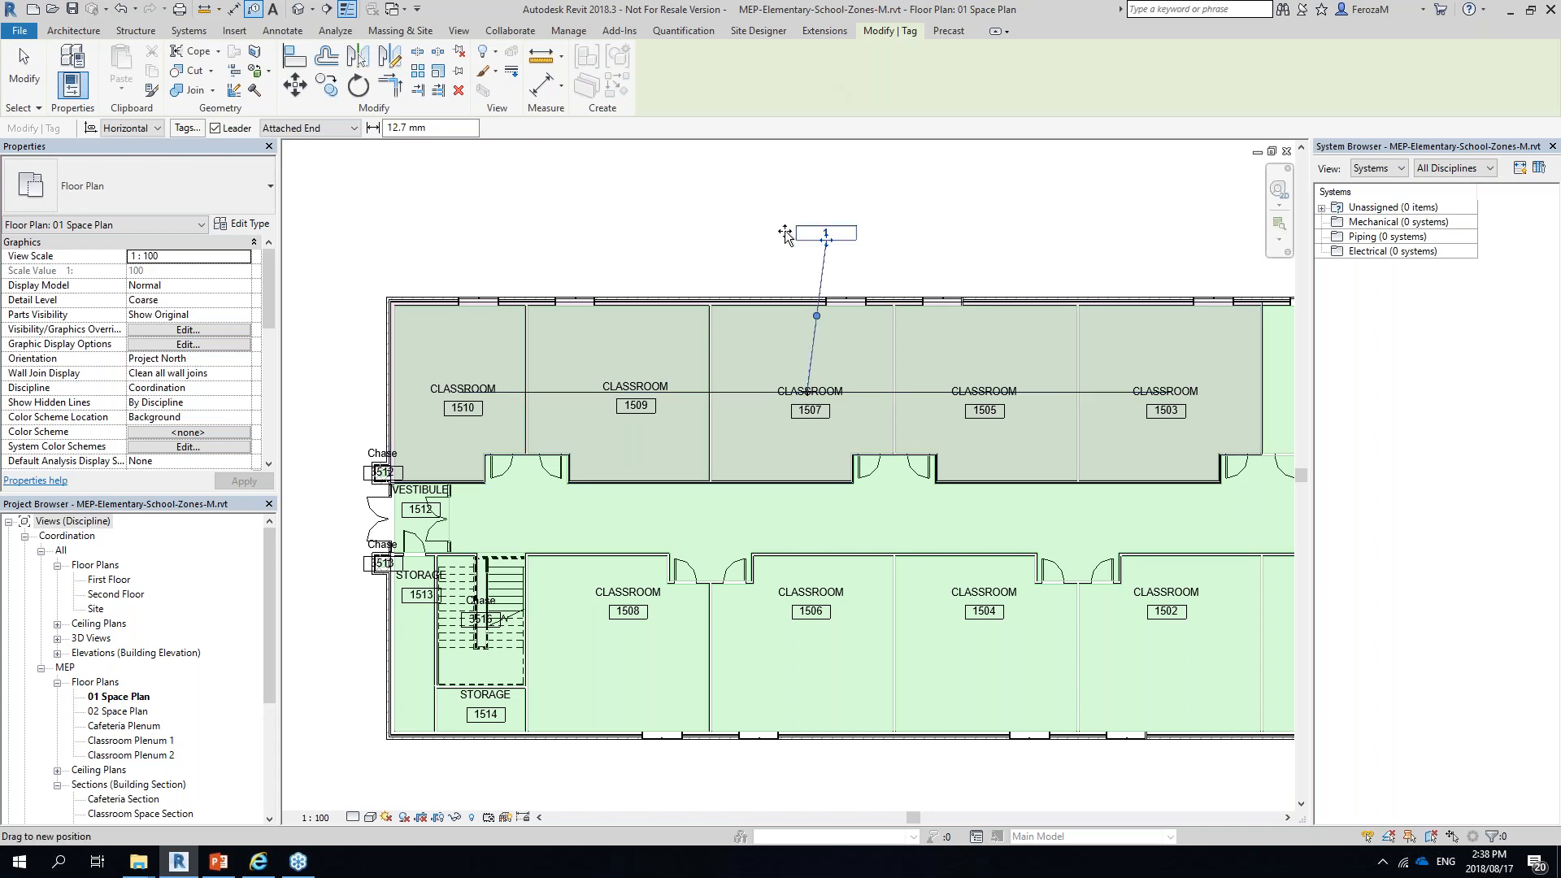
{"action": "left_click_drag", "start_coordinate": [786, 235], "coordinate": [620, 215]}
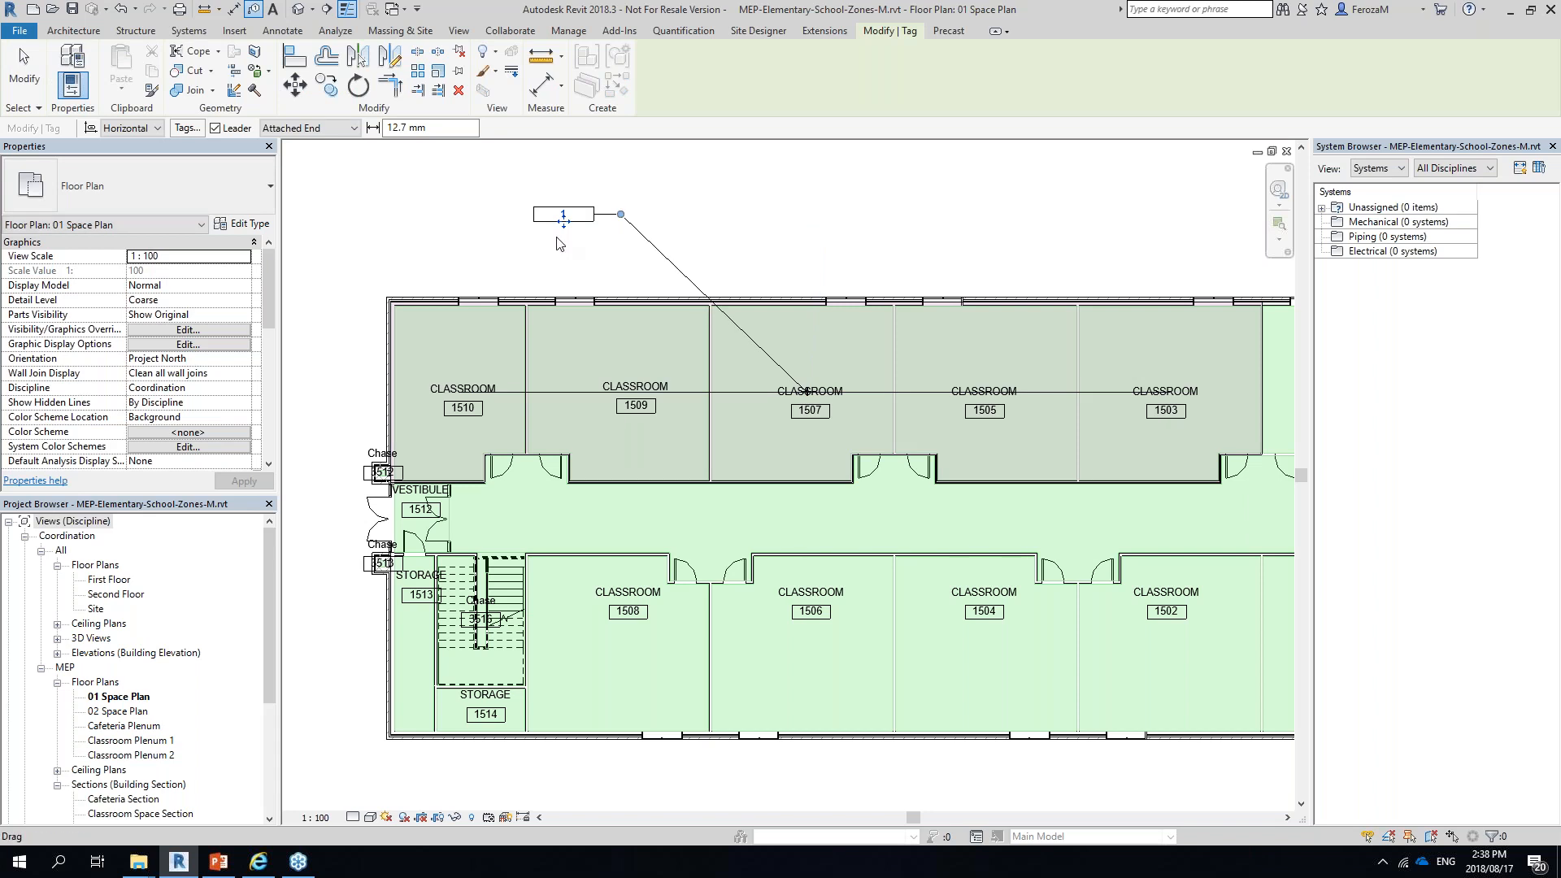
{"action": "scroll", "coordinate": [558, 244], "scroll_direction": "up", "scroll_amount": 2}
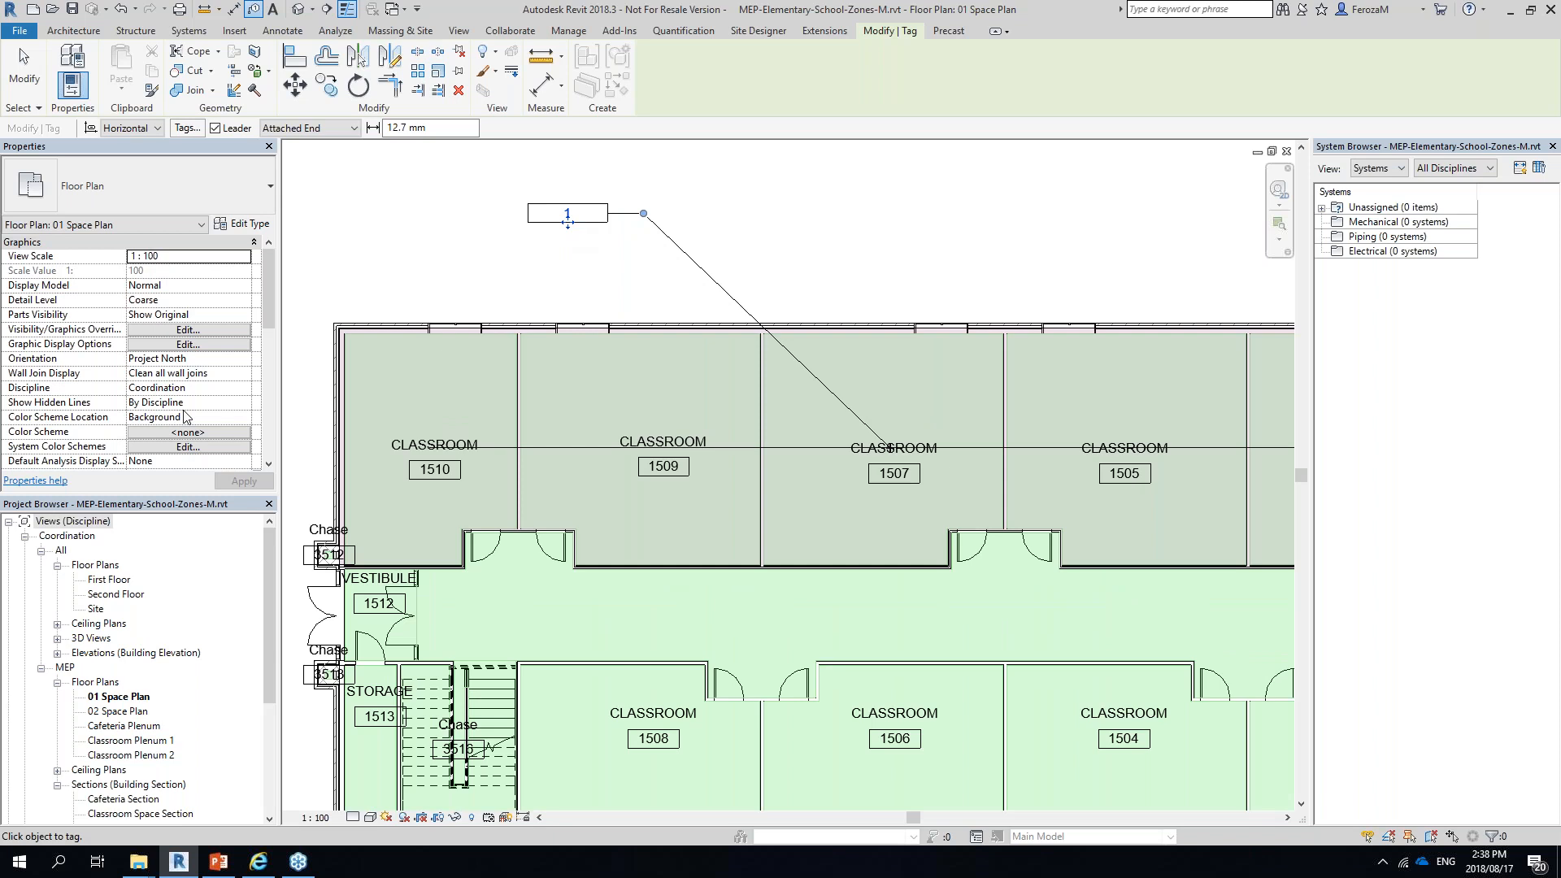
{"action": "scroll", "coordinate": [186, 416], "scroll_direction": "down", "scroll_amount": 5}
{"action": "key", "text": "Escape"}
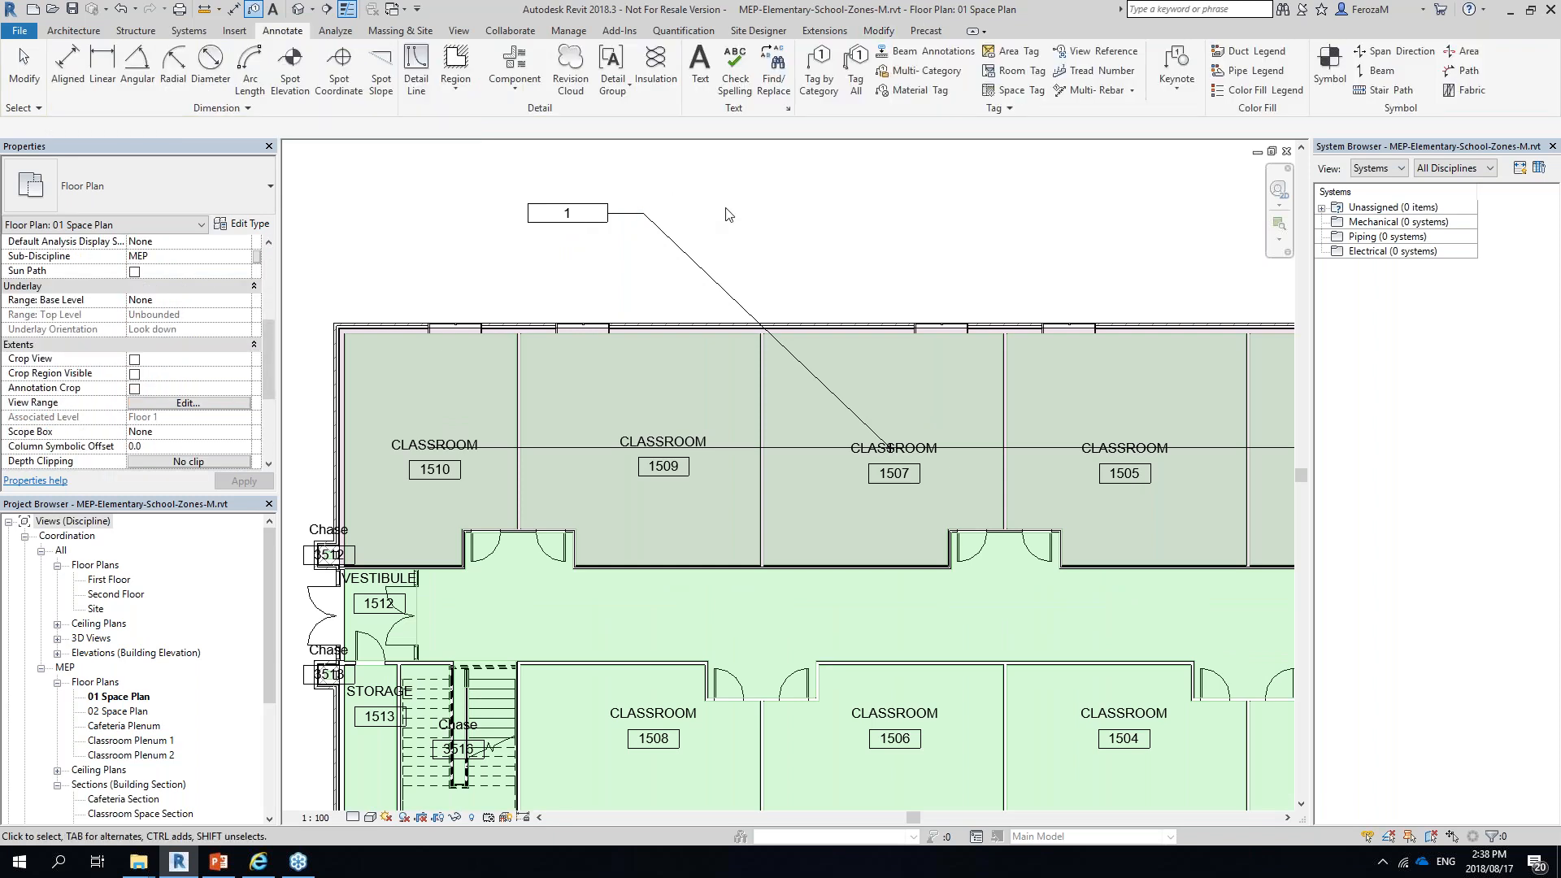
Rename the zone to "1 Classrooms" through its zone tag
{"action": "scroll", "coordinate": [716, 331], "scroll_direction": "up", "scroll_amount": 1}
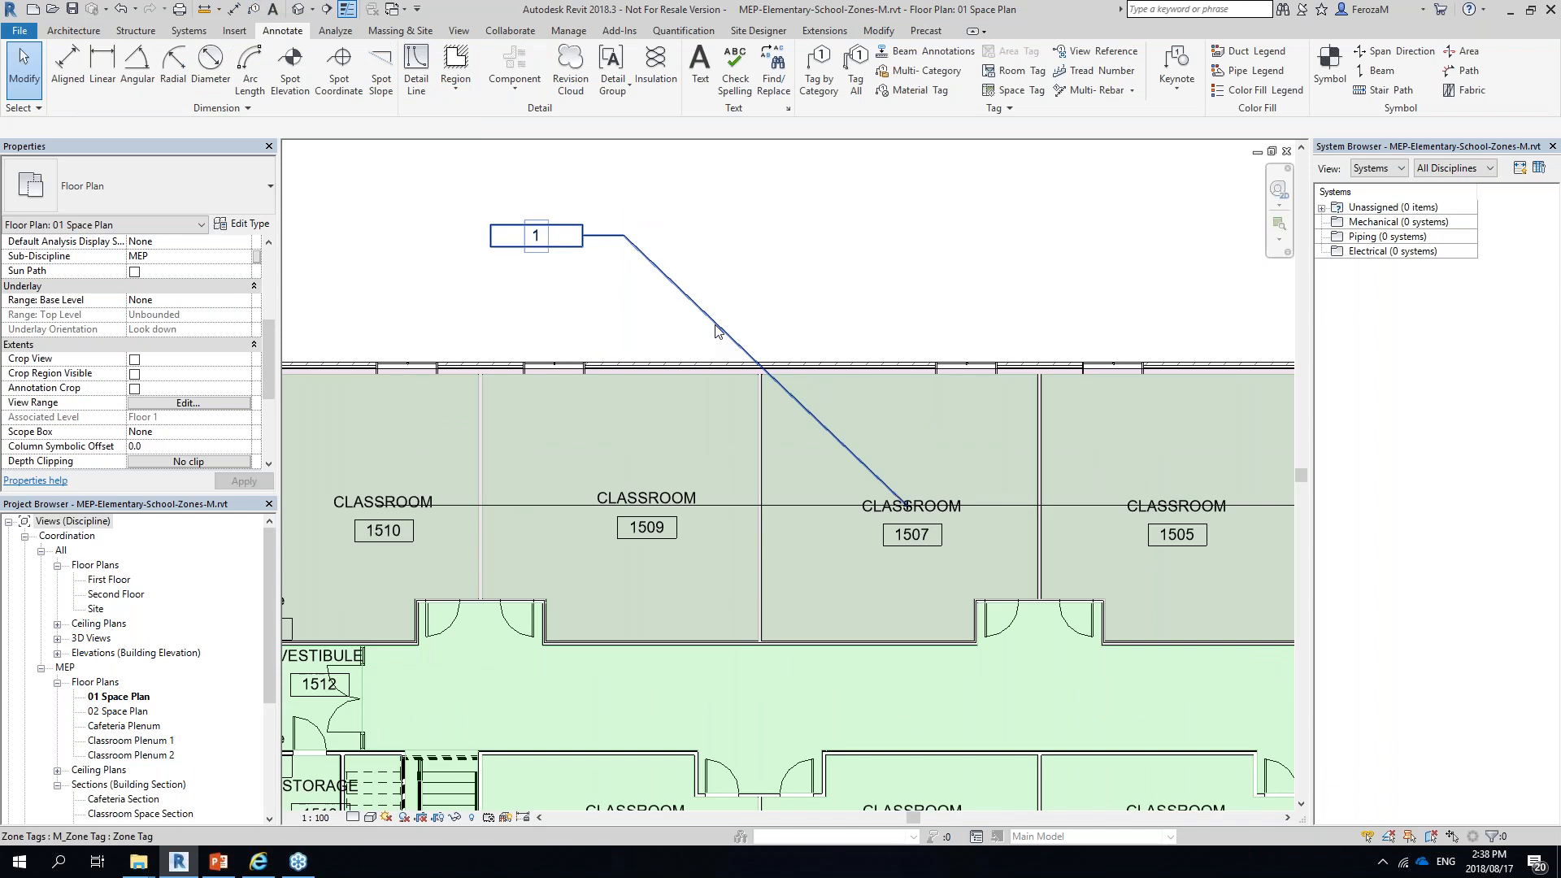
{"action": "left_click", "coordinate": [715, 331]}
{"action": "left_click", "coordinate": [537, 237]}
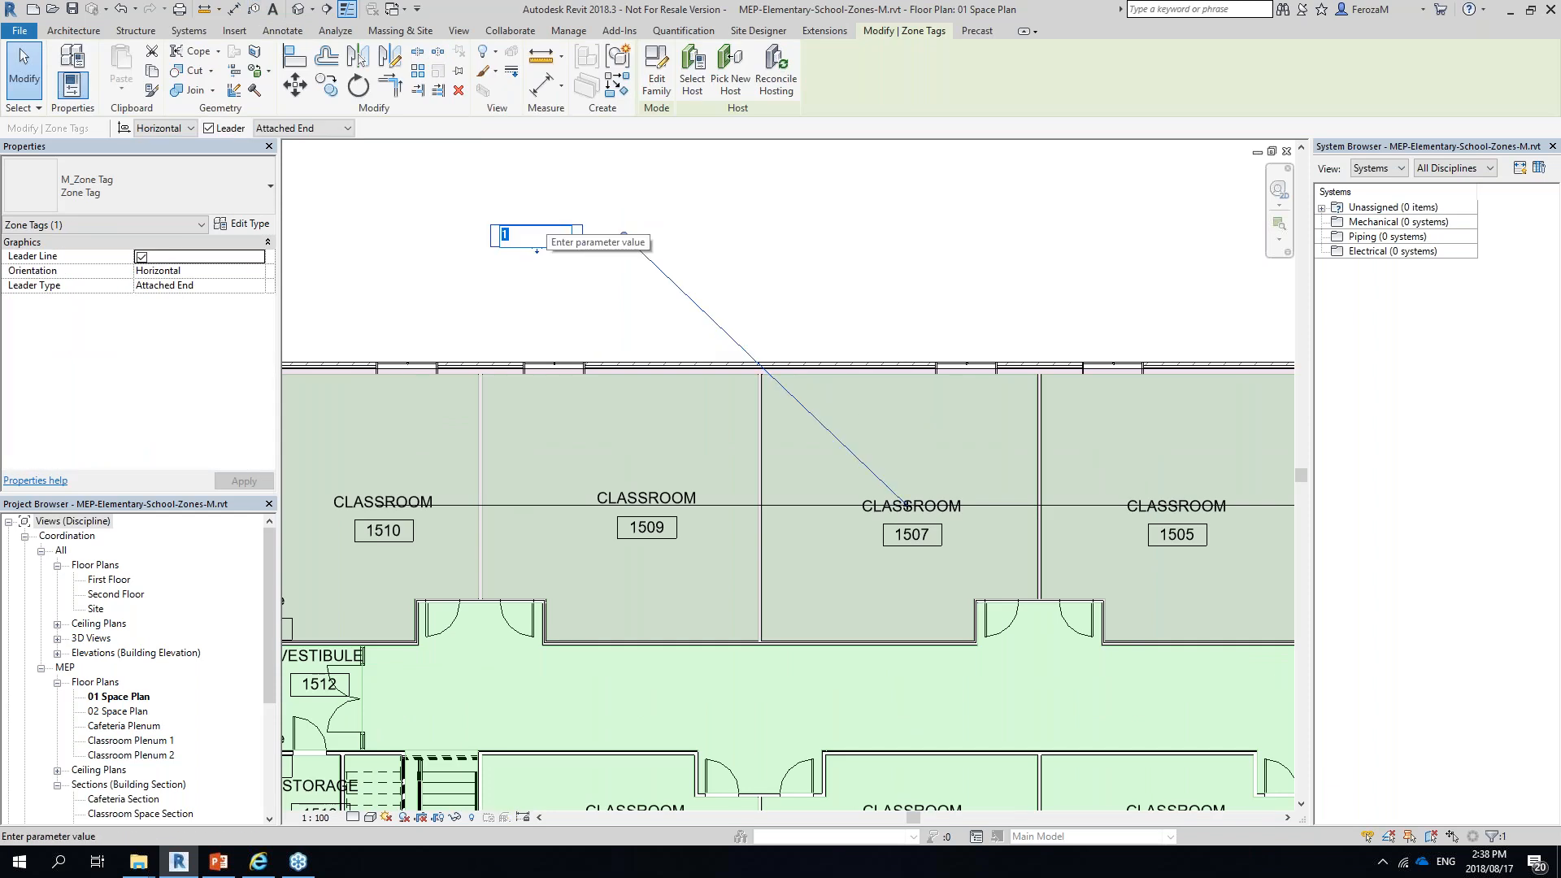
{"action": "type", "text": "Cla"}
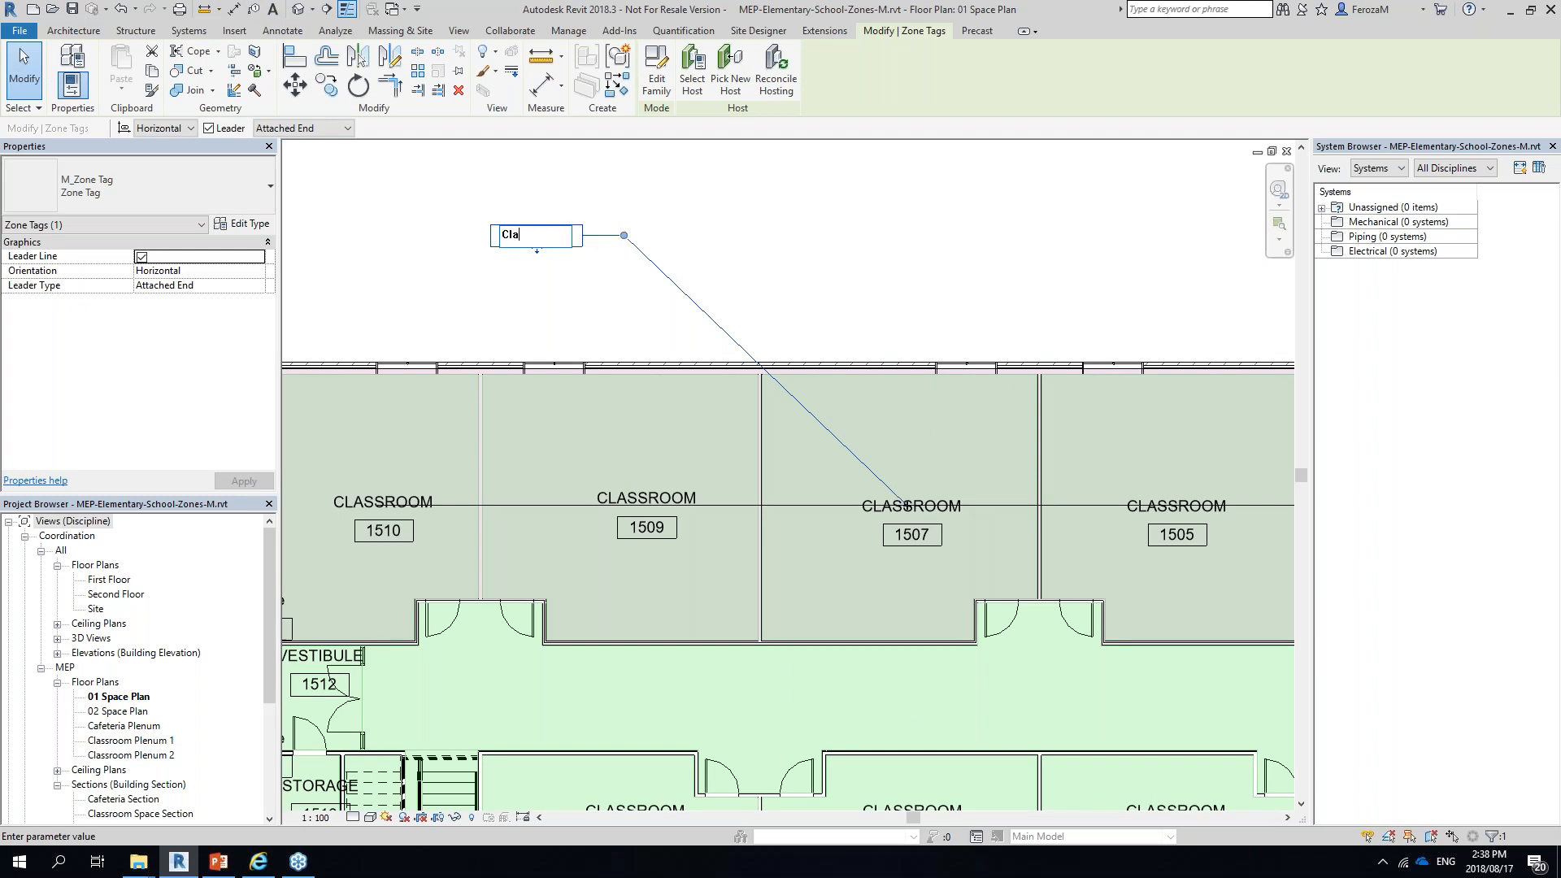
{"action": "key", "text": "BackSpace"}
{"action": "key", "text": "BackSpace"}
{"action": "type", "text": "1 Classrooms"}
{"action": "key", "text": "Return"}
{"action": "left_click", "coordinate": [796, 337]}
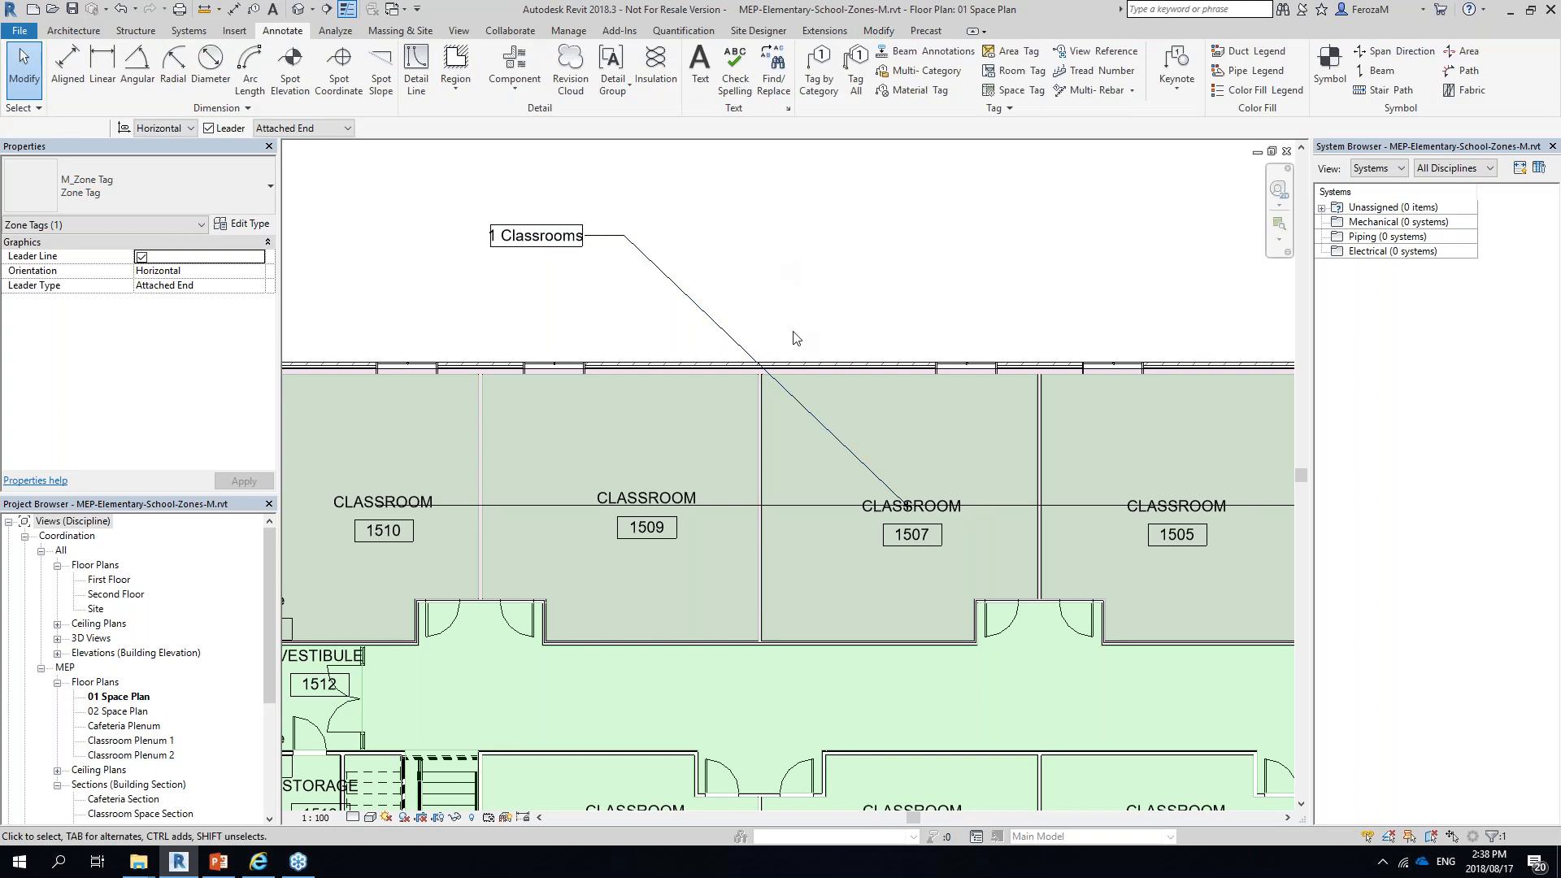
{"action": "scroll", "coordinate": [795, 337], "scroll_direction": "down", "scroll_amount": 3}
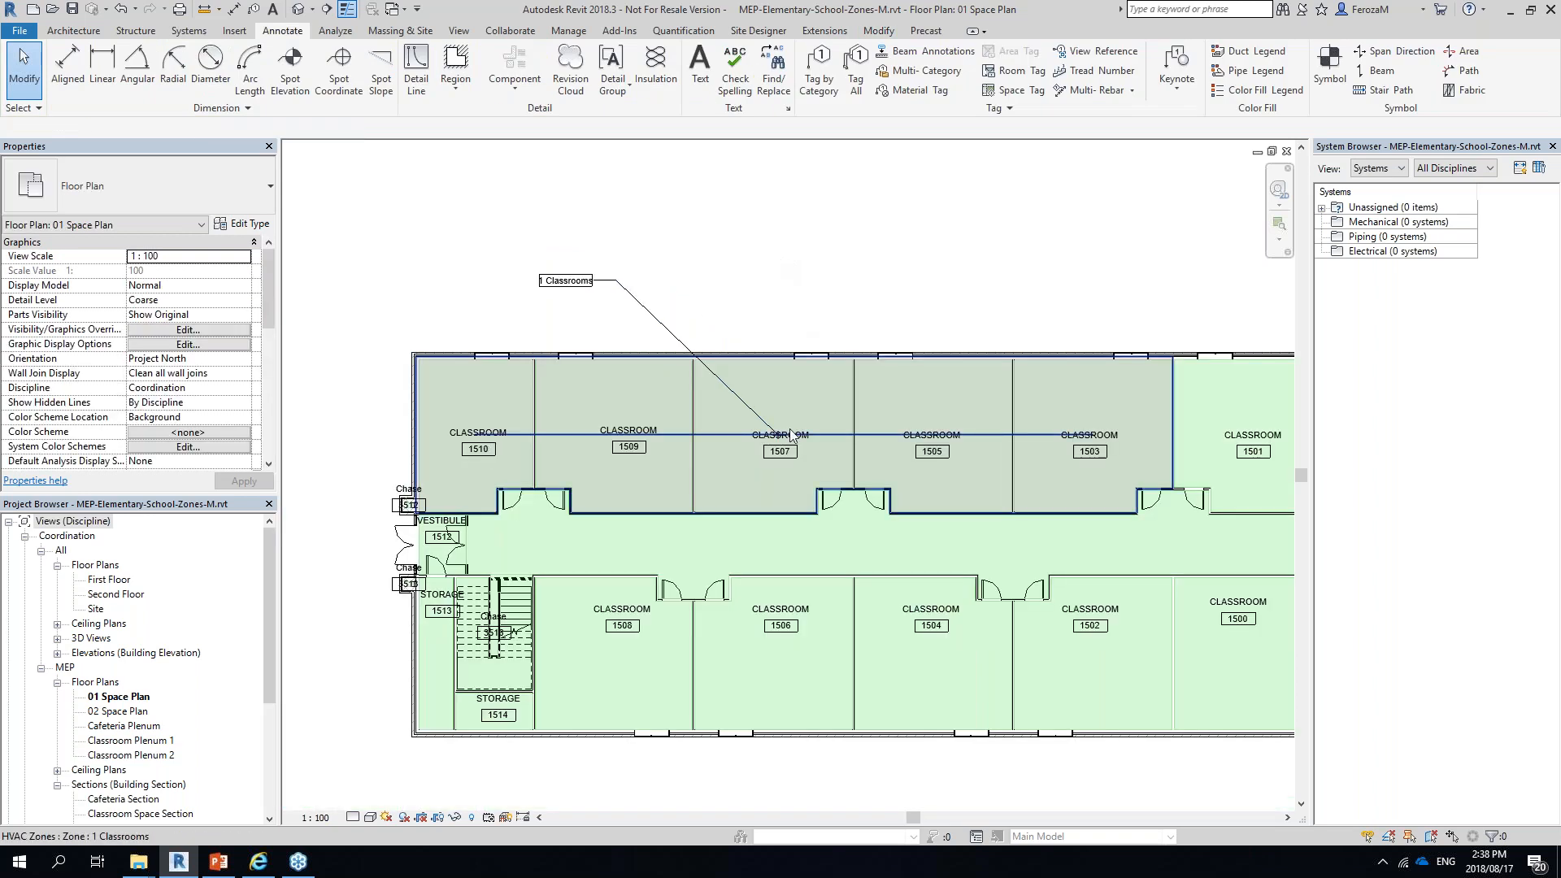
{"action": "scroll", "coordinate": [628, 344], "scroll_direction": "up", "scroll_amount": 2}
{"action": "scroll", "coordinate": [629, 343], "scroll_direction": "up", "scroll_amount": 1}
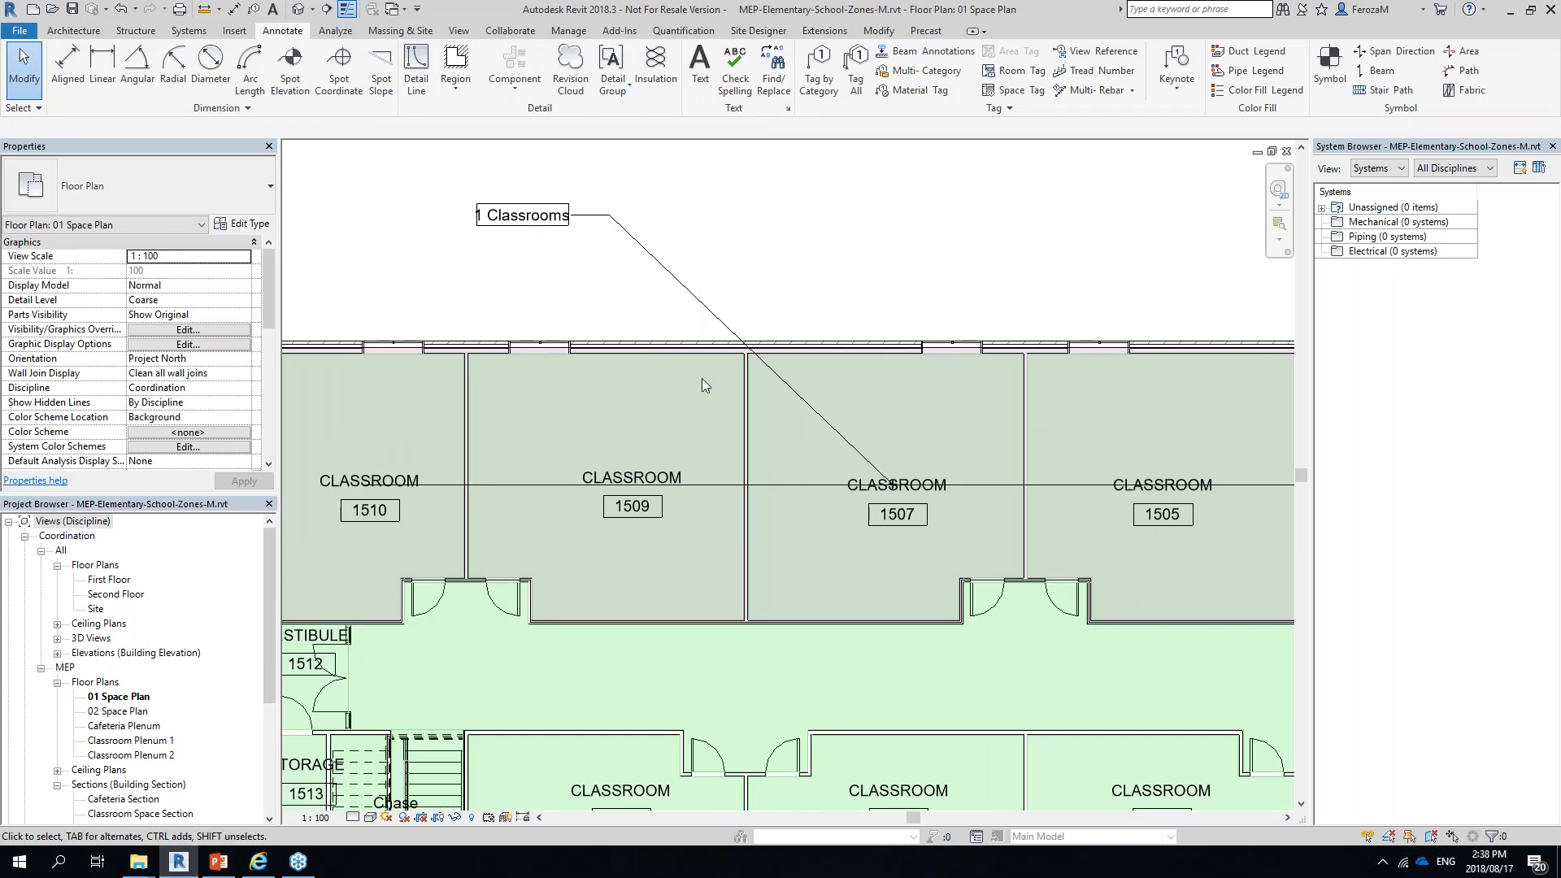
{"action": "scroll", "coordinate": [701, 378], "scroll_direction": "down", "scroll_amount": 1}
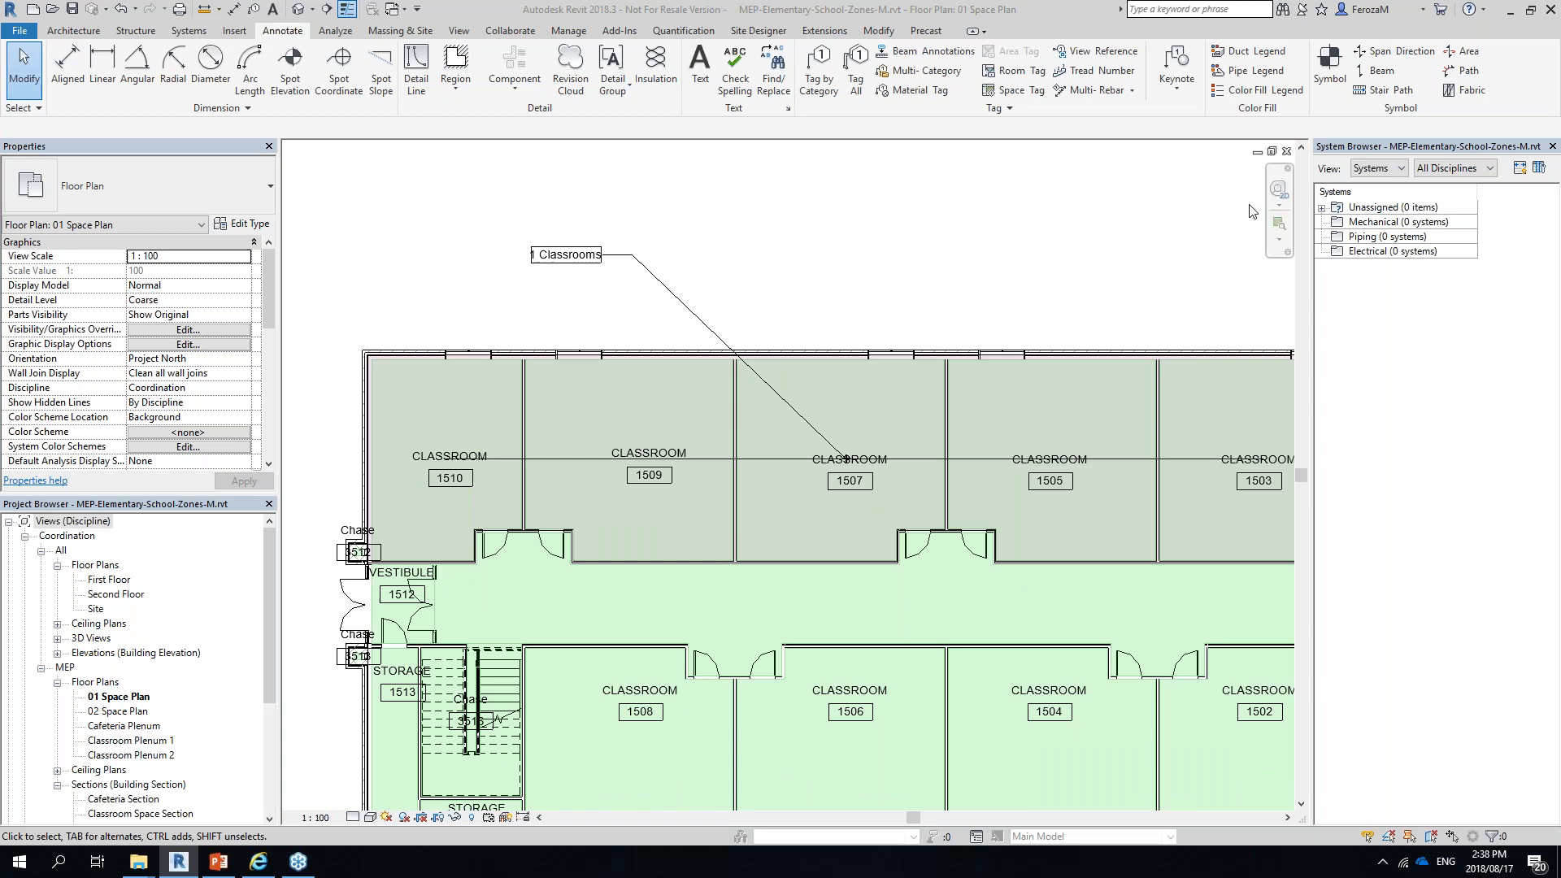
{"action": "left_click", "coordinate": [1373, 238]}
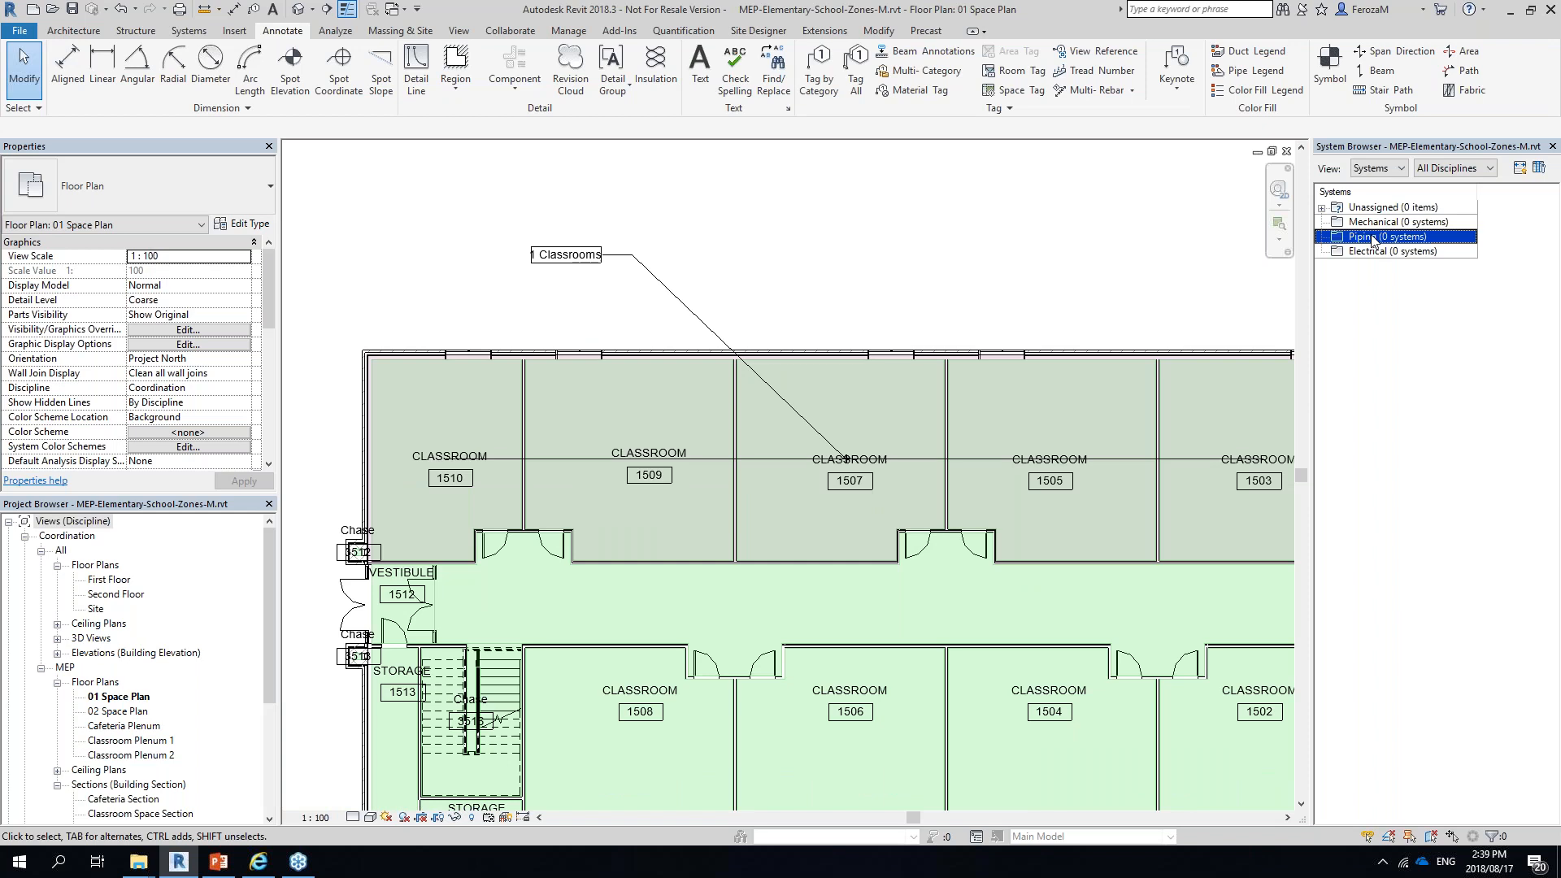
Float the System Browser over the plan view and dock it back at the edge of the window
{"action": "left_click", "coordinate": [1329, 303]}
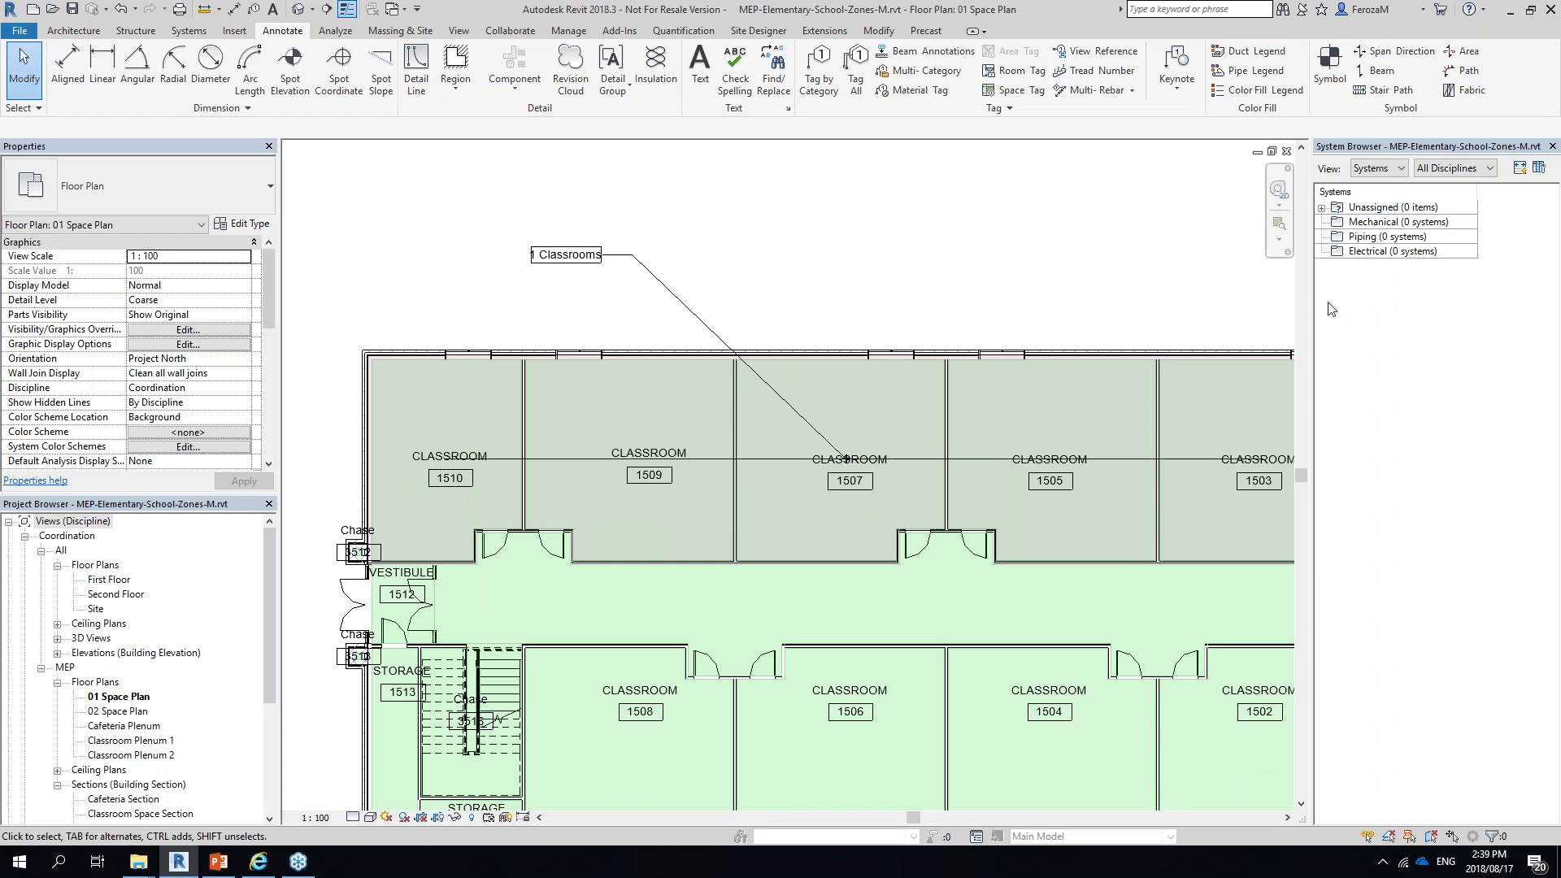
{"action": "double_click", "coordinate": [1390, 153]}
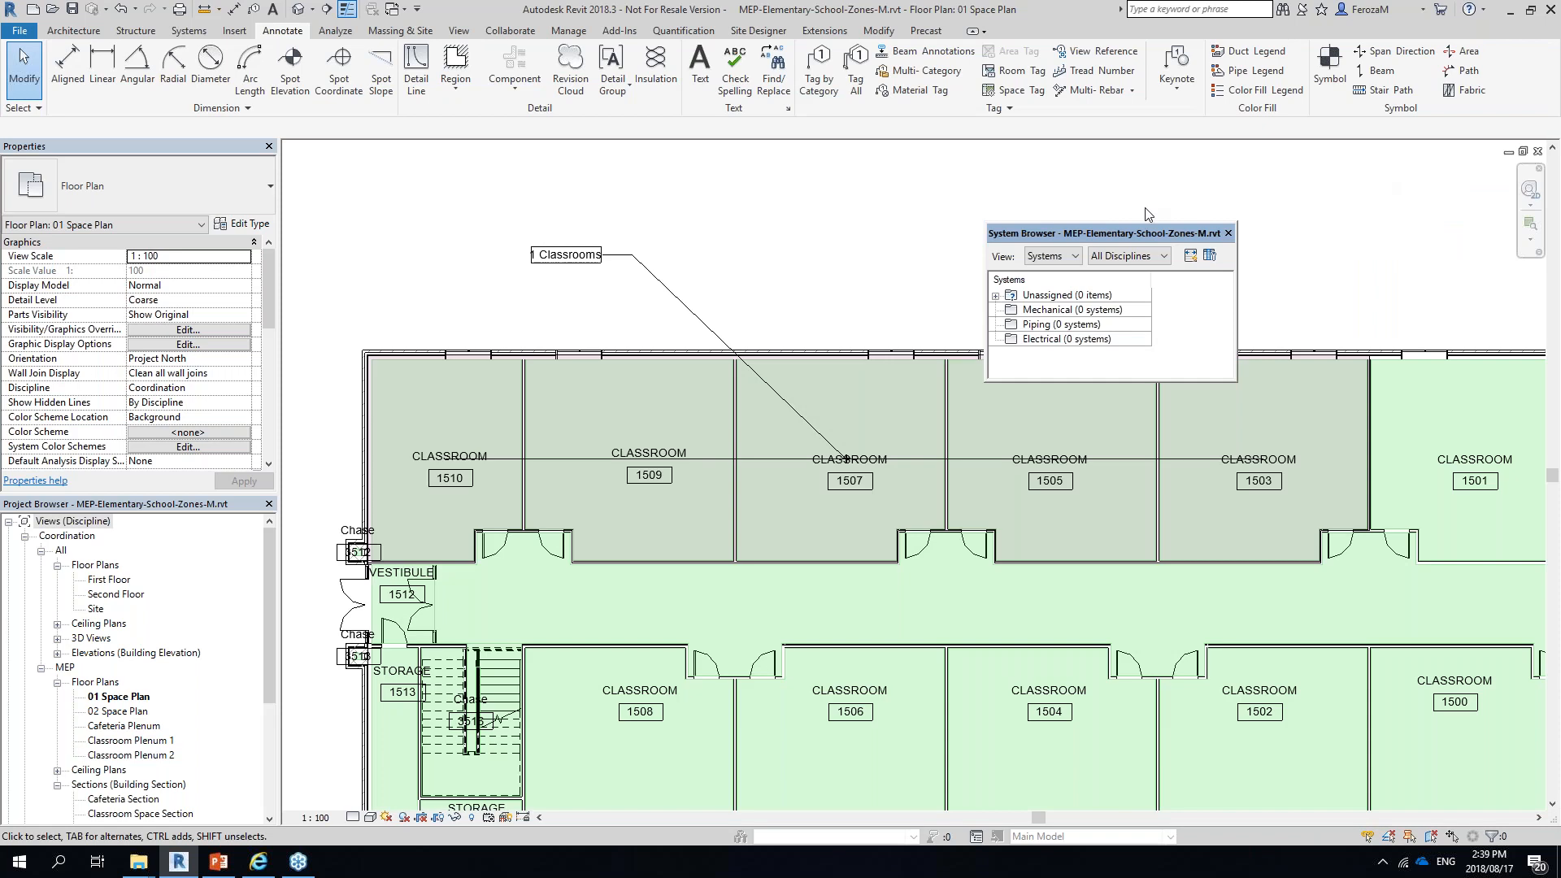
{"action": "left_click_drag", "start_coordinate": [1115, 233], "coordinate": [1095, 169]}
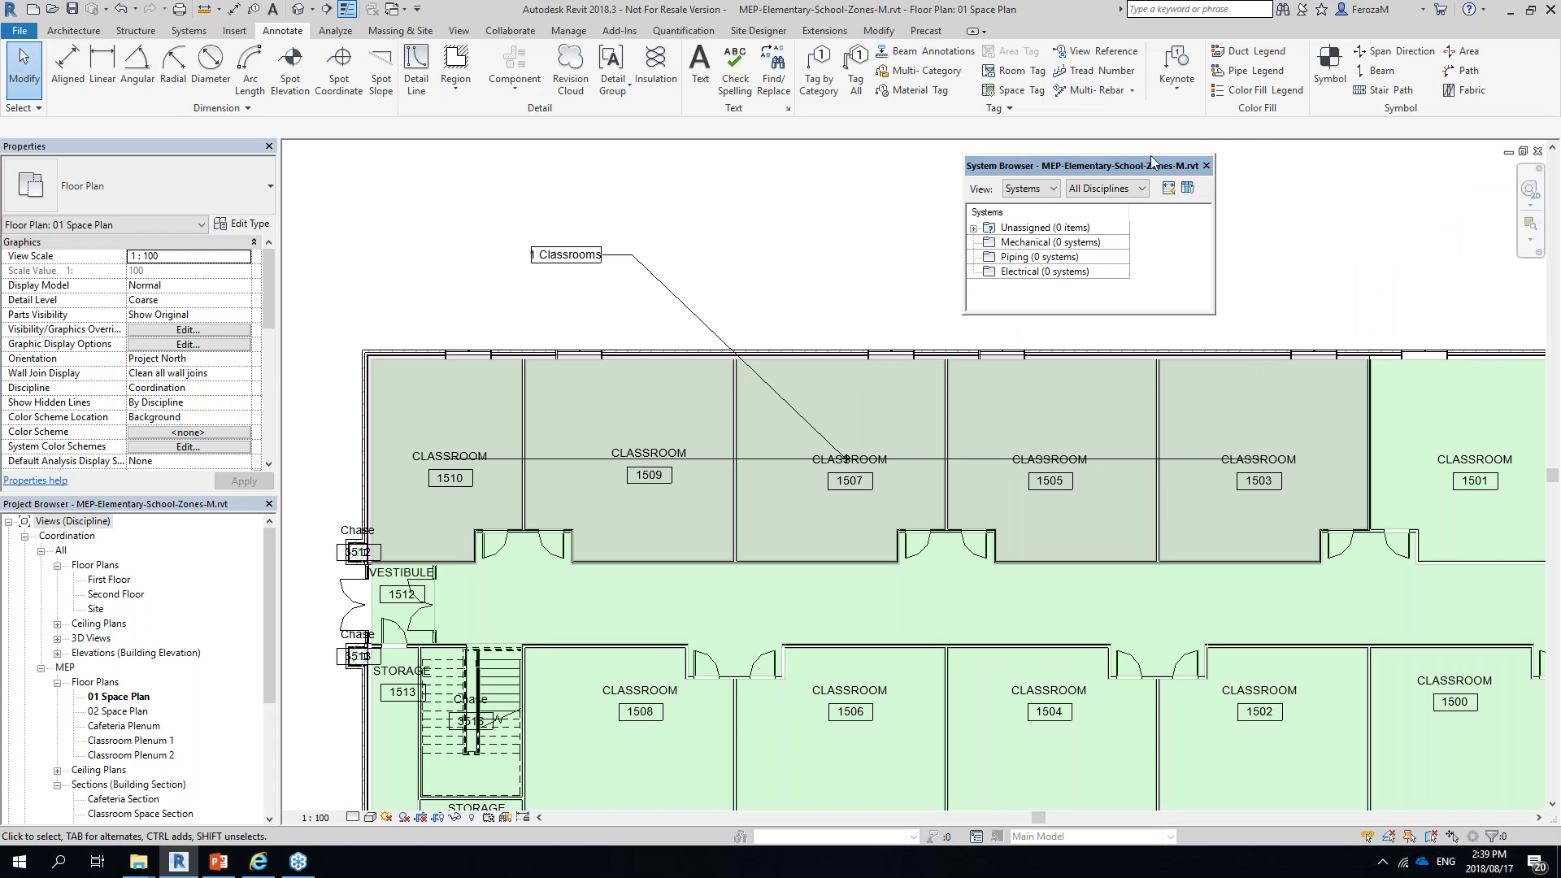
{"action": "left_click_drag", "start_coordinate": [1481, 161], "coordinate": [1552, 289]}
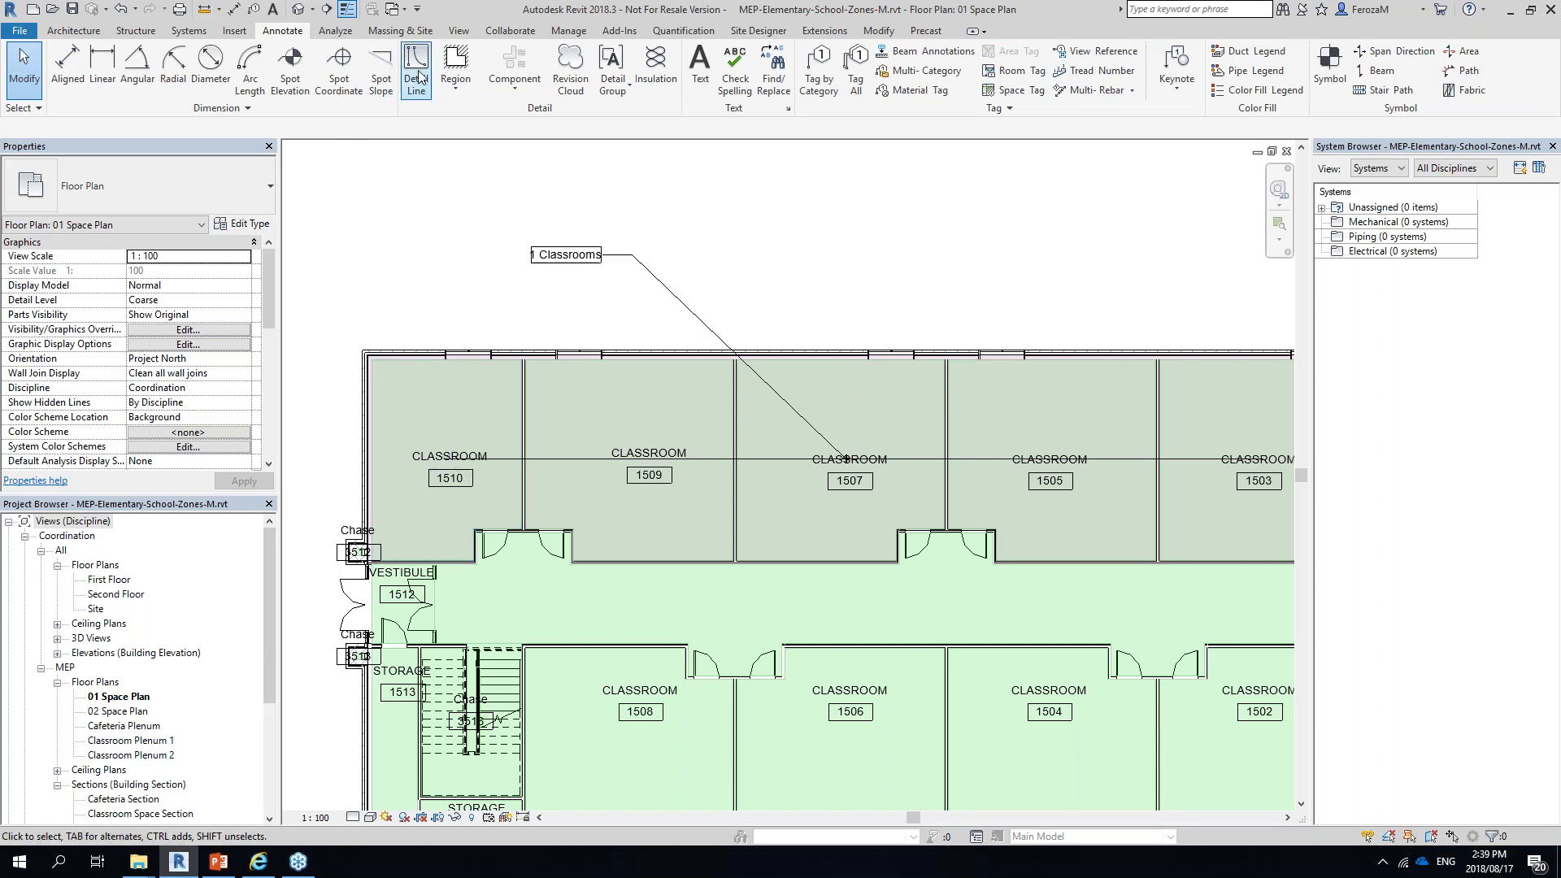
Hide the System Browser through the user interface settings and show it again
{"action": "scroll", "coordinate": [419, 77], "scroll_direction": "down", "scroll_amount": 1}
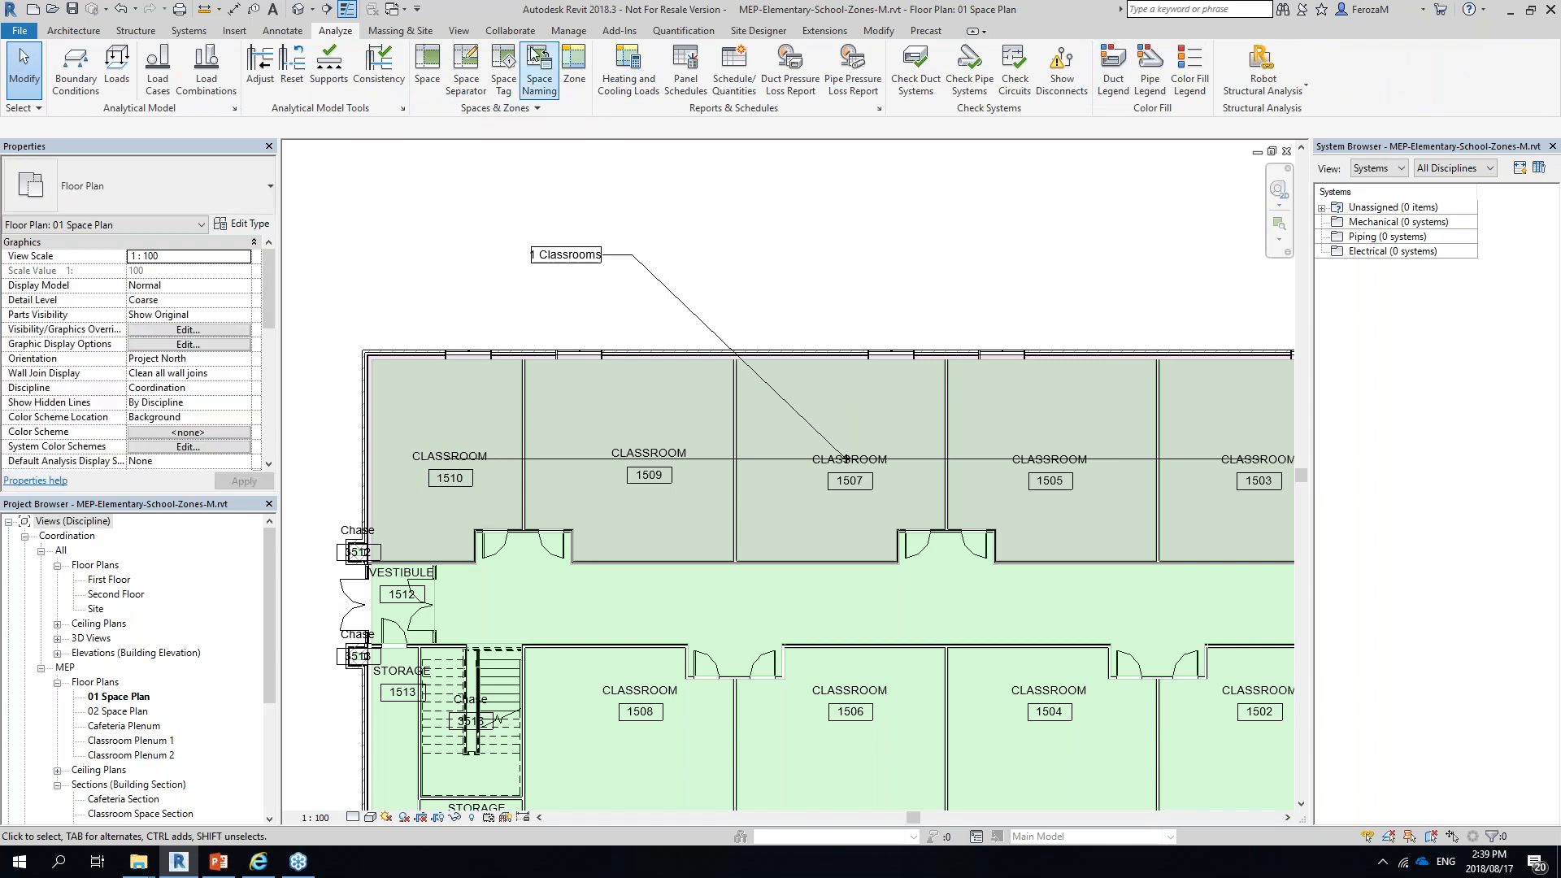
{"action": "left_click", "coordinate": [466, 33]}
{"action": "left_click", "coordinate": [1504, 78]}
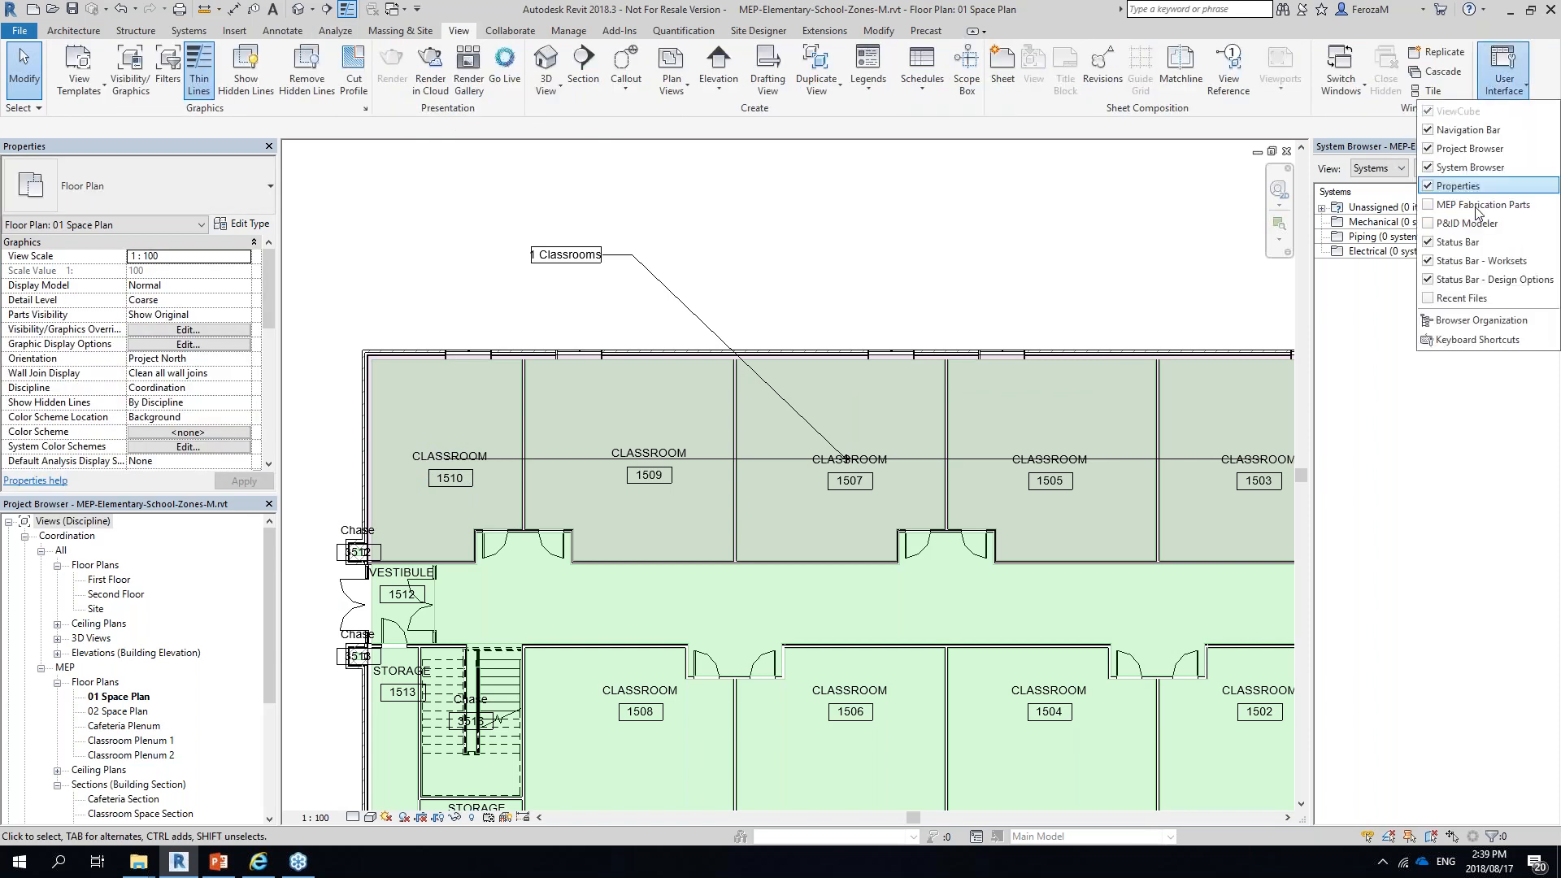
{"action": "left_click", "coordinate": [1431, 174]}
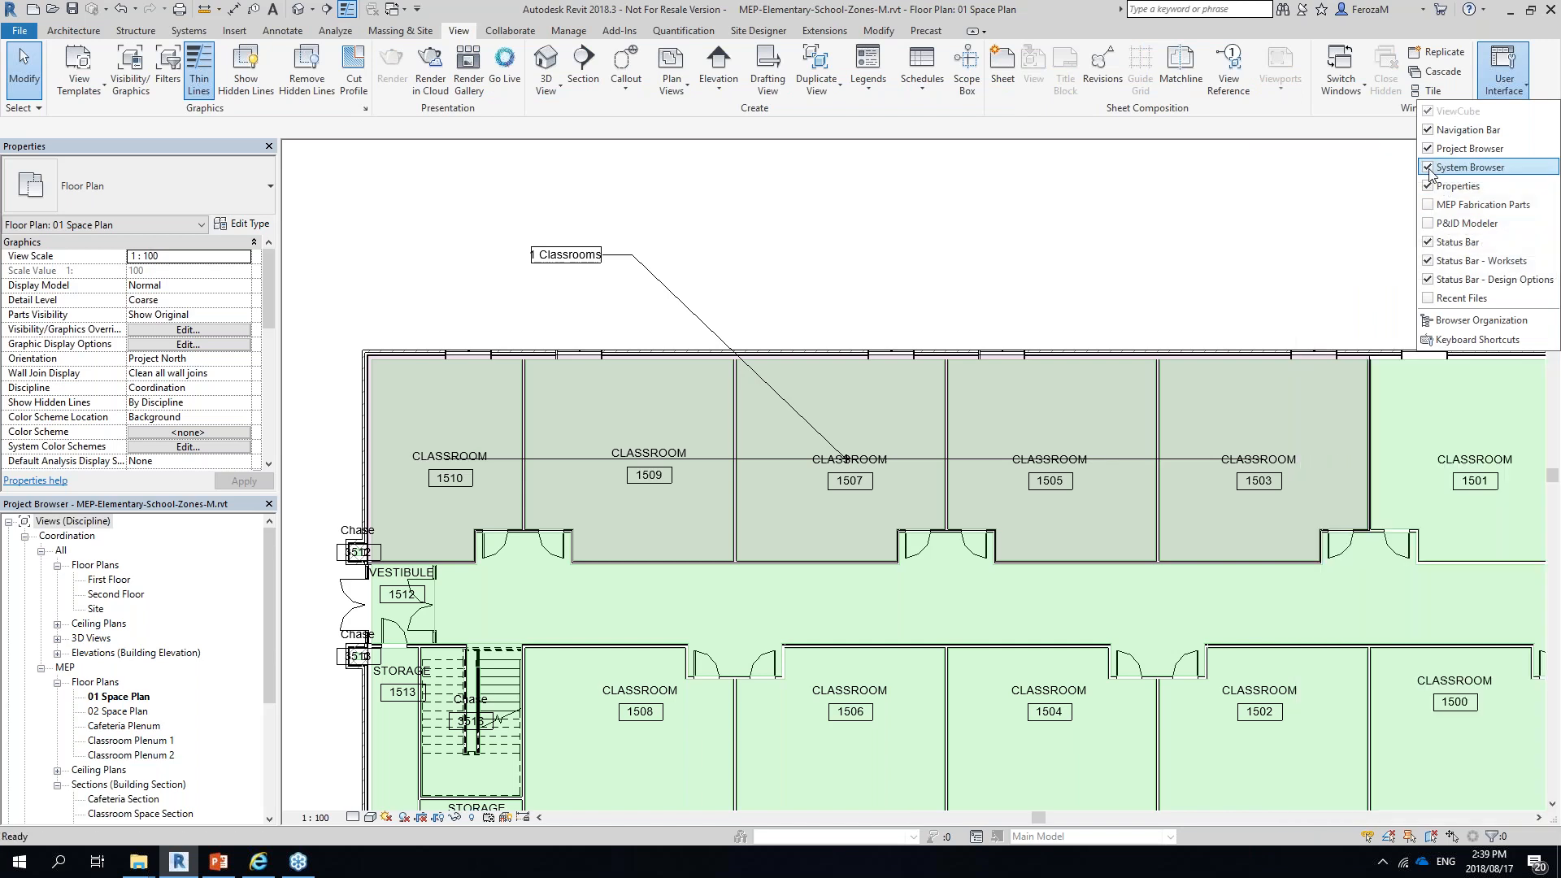
{"action": "left_click", "coordinate": [1491, 96]}
{"action": "left_click", "coordinate": [1432, 168]}
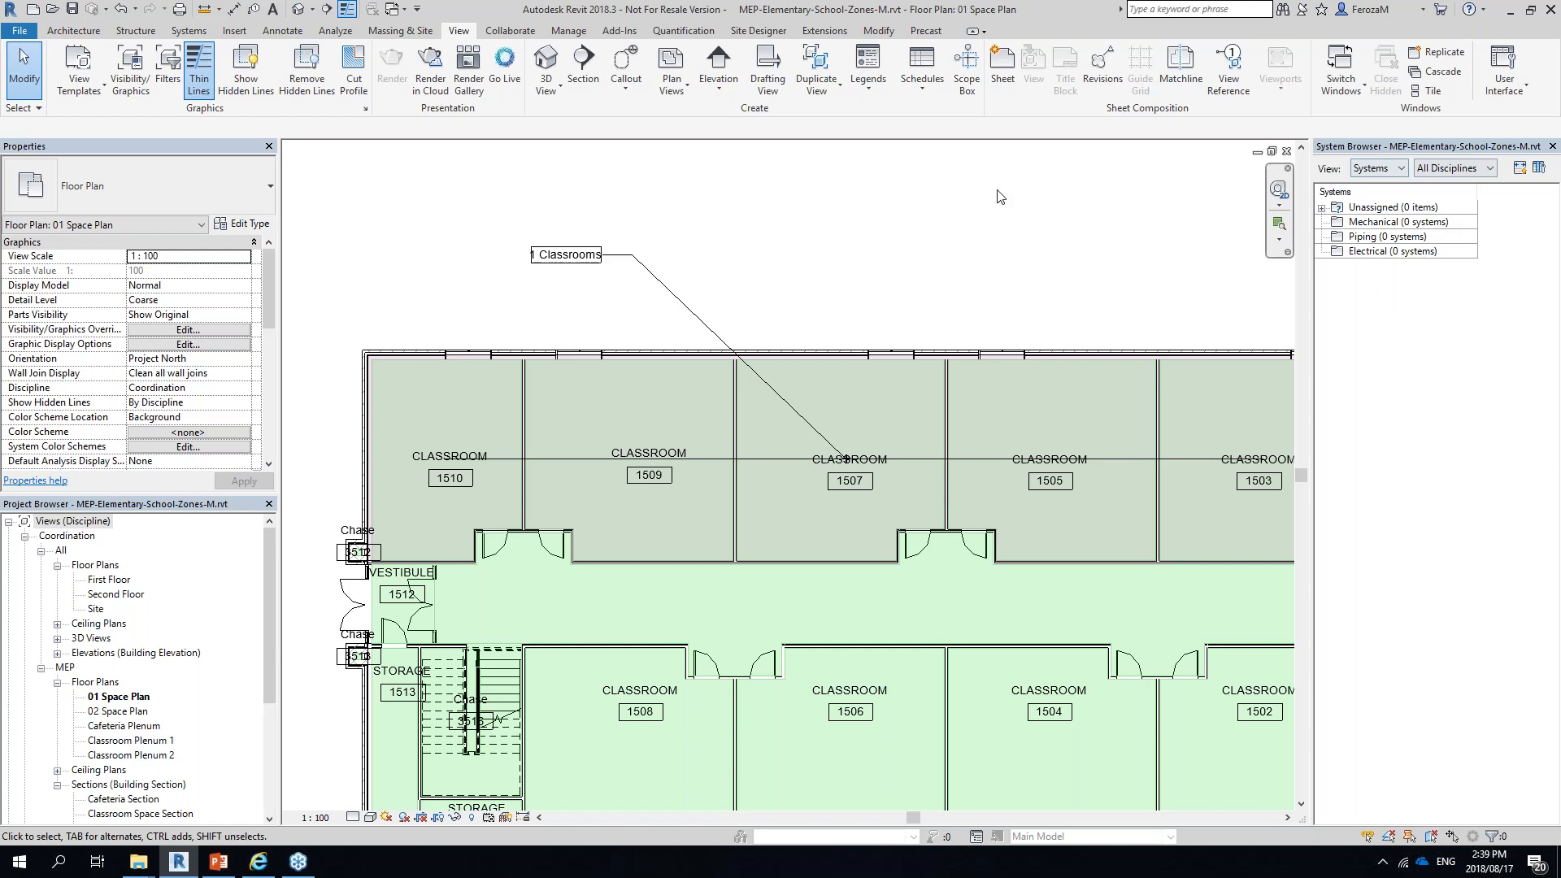
Set the System Browser to view Zones and expand the 1 Classrooms zone to list its spaces
{"action": "left_click", "coordinate": [1388, 169]}
{"action": "left_click", "coordinate": [1369, 196]}
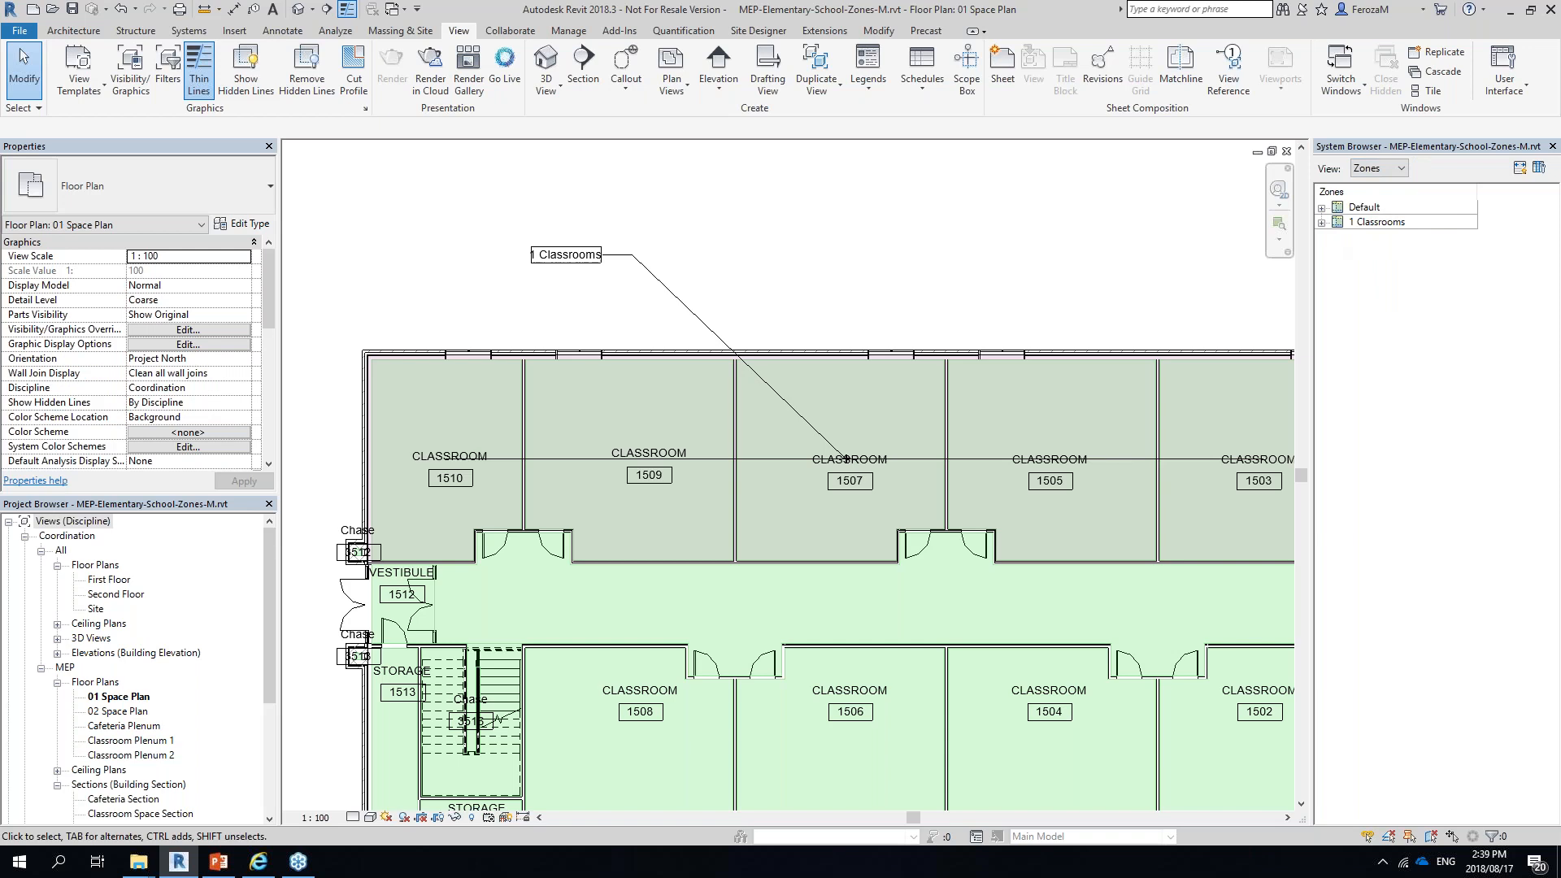
{"action": "left_click", "coordinate": [1322, 222]}
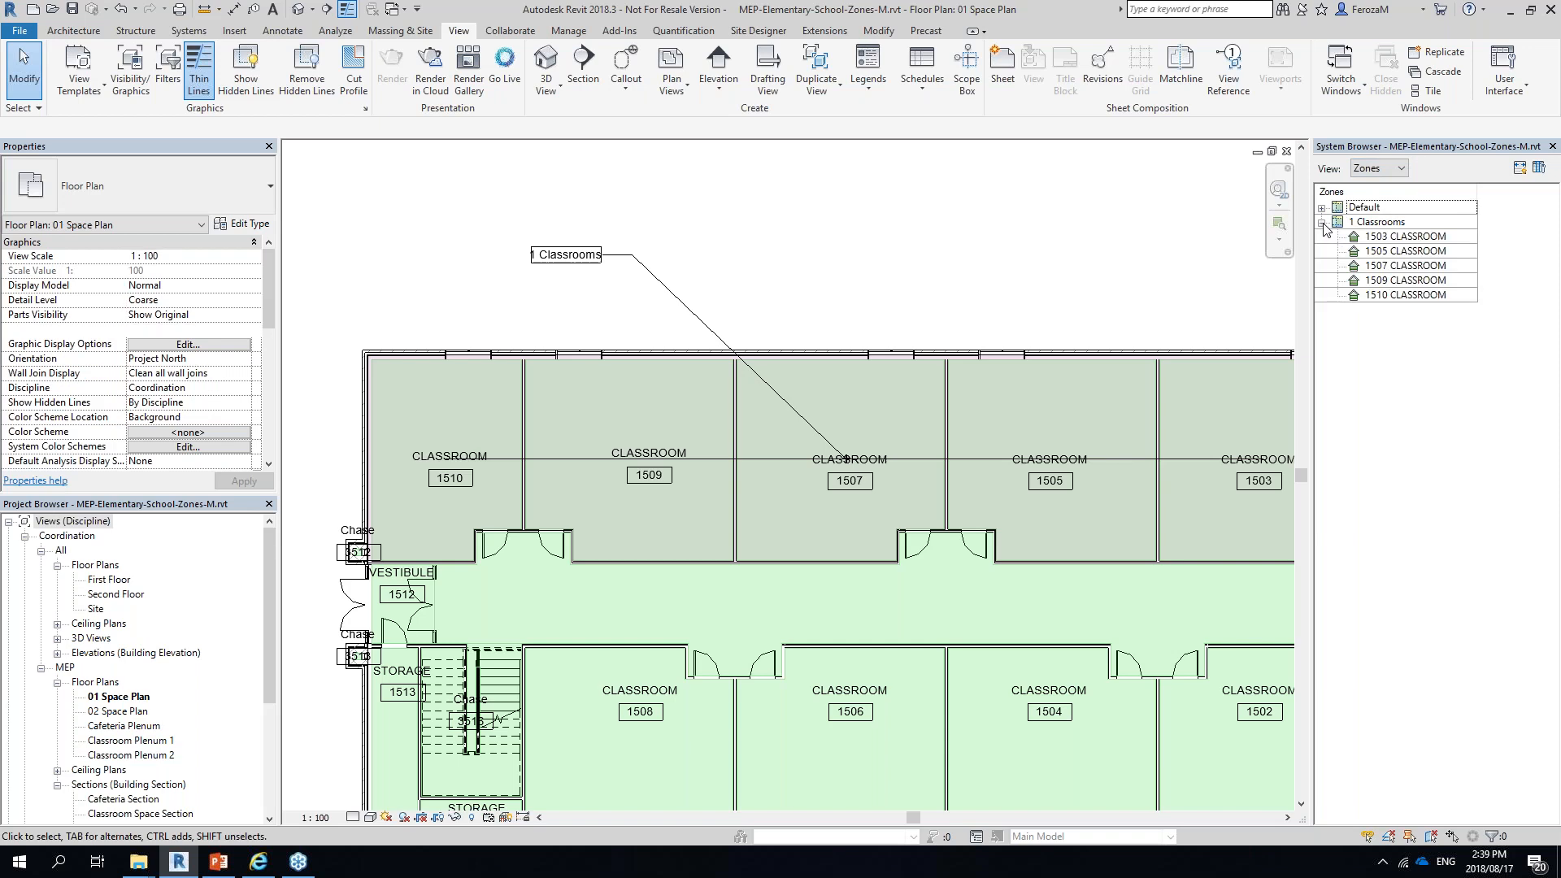
Locate Classroom 1505, the whole 1 Classrooms zone and Classroom 1507 in the plan by selecting them in the System Browser
{"action": "left_click", "coordinate": [1407, 251]}
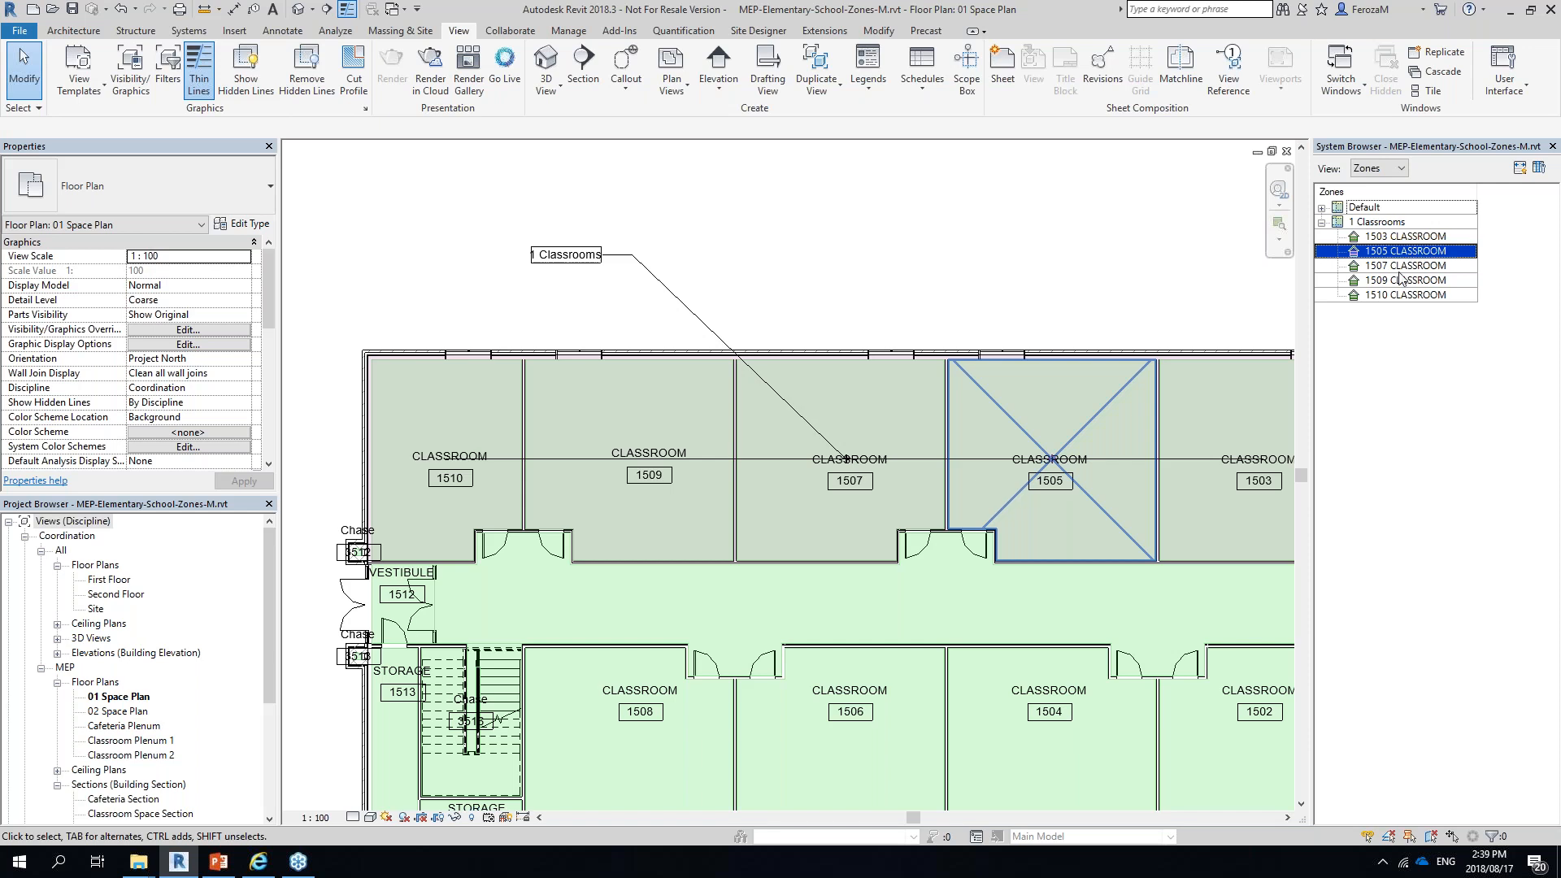
{"action": "left_click", "coordinate": [1405, 224]}
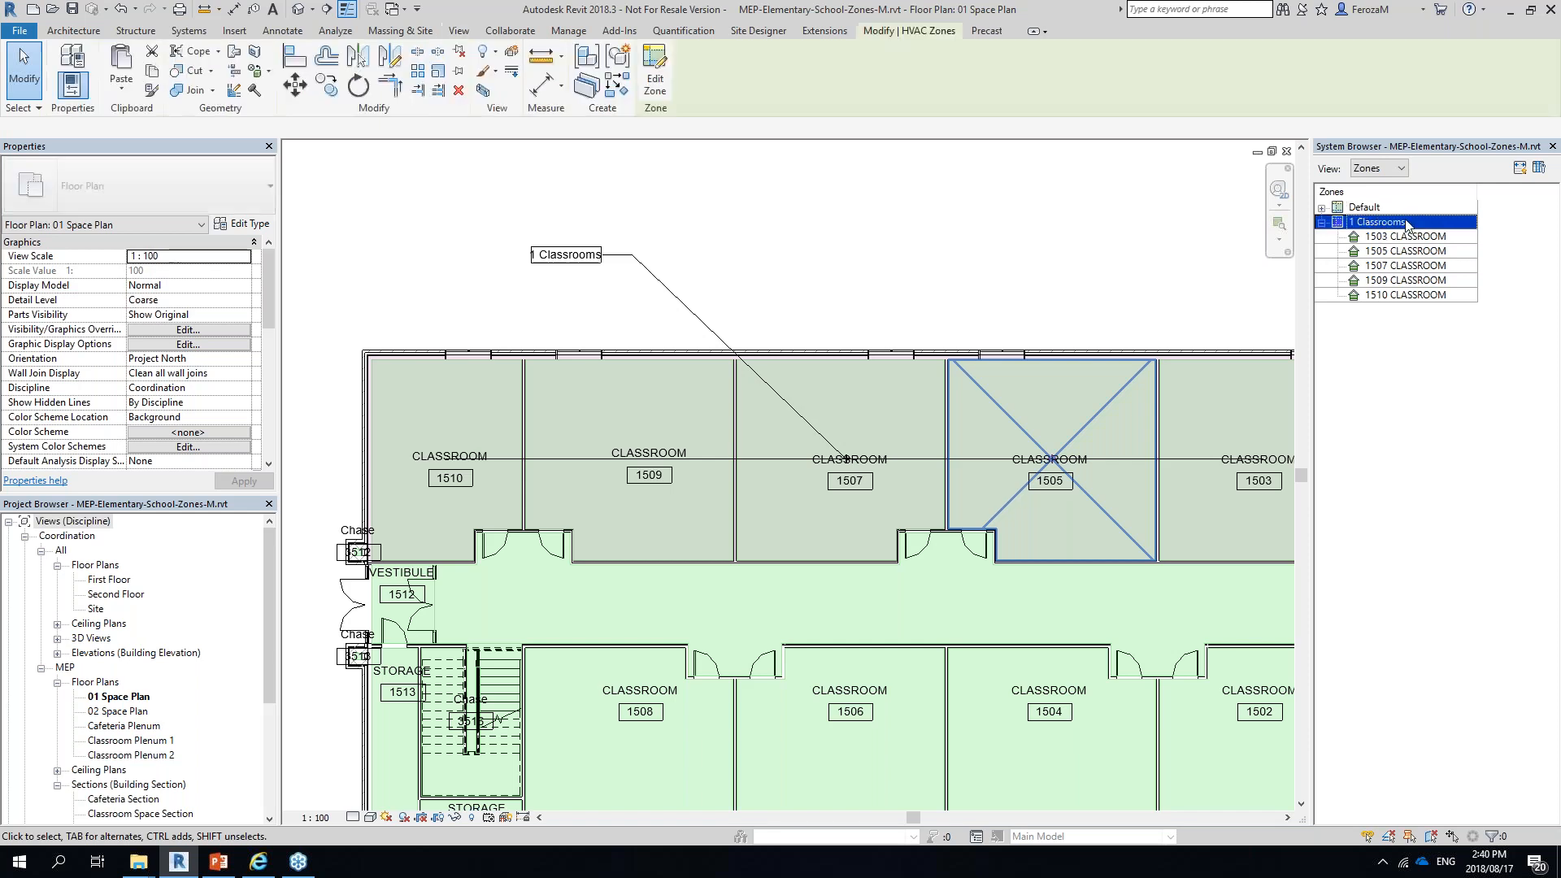
{"action": "left_click", "coordinate": [1429, 237]}
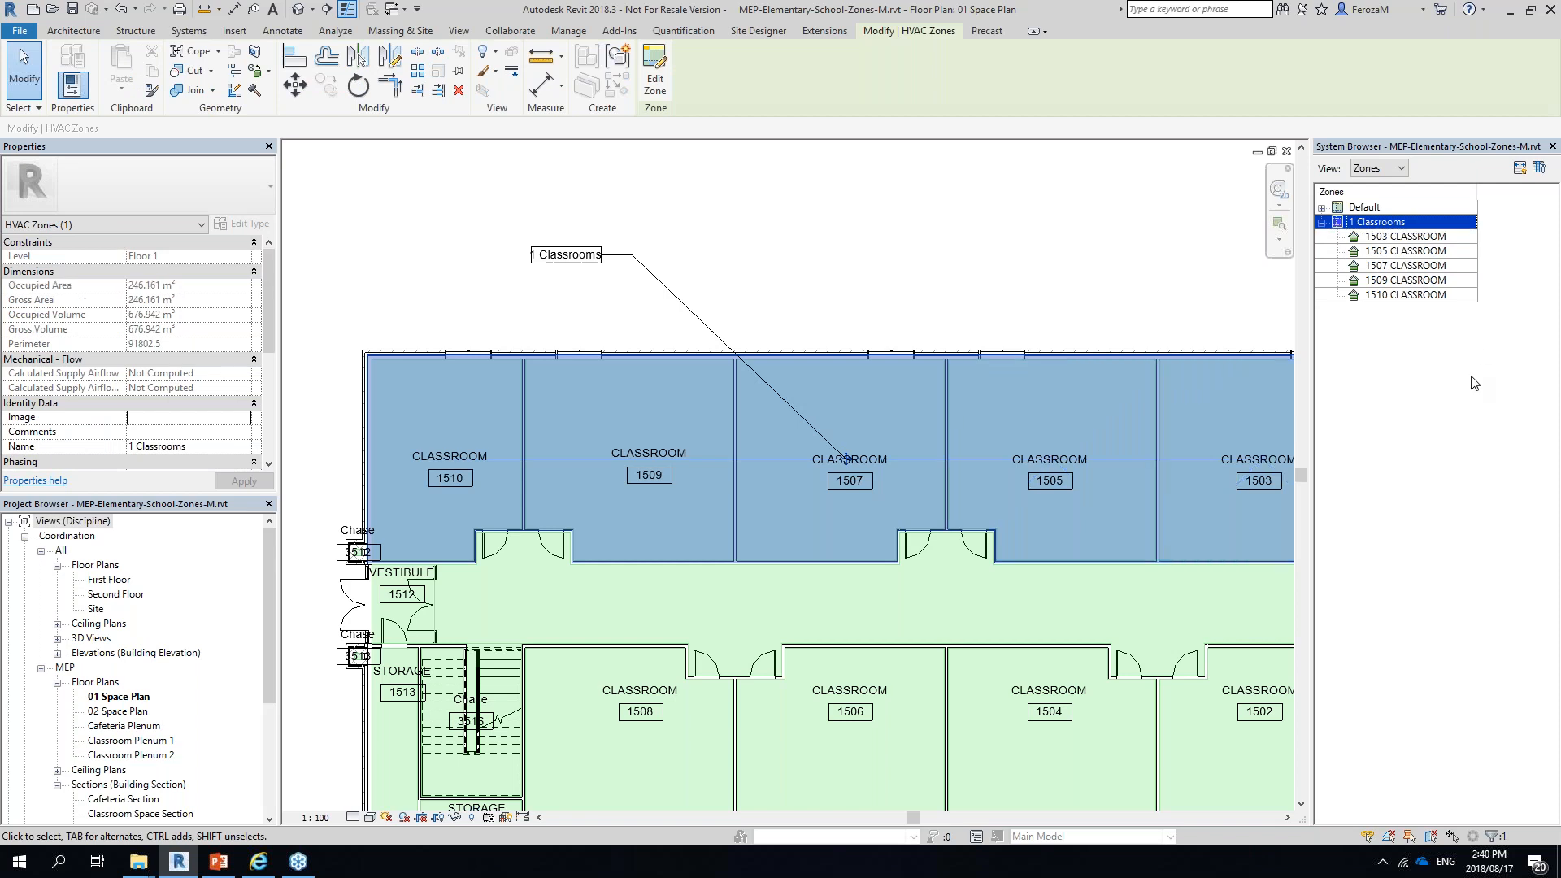
{"action": "left_click", "coordinate": [1398, 418]}
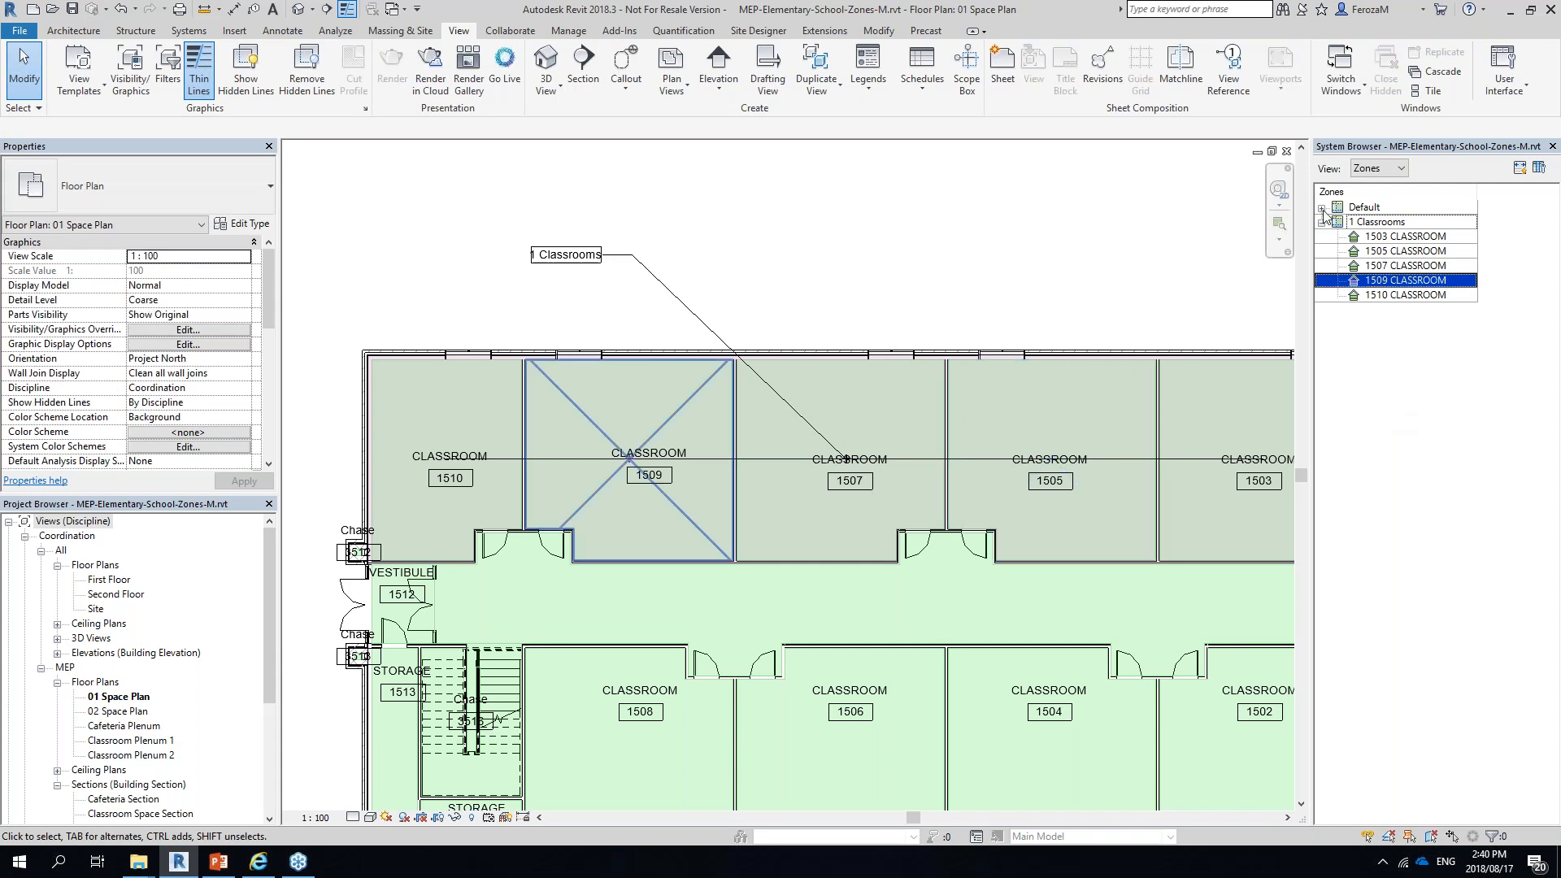
{"action": "left_click", "coordinate": [1323, 208]}
{"action": "left_click", "coordinate": [1322, 209]}
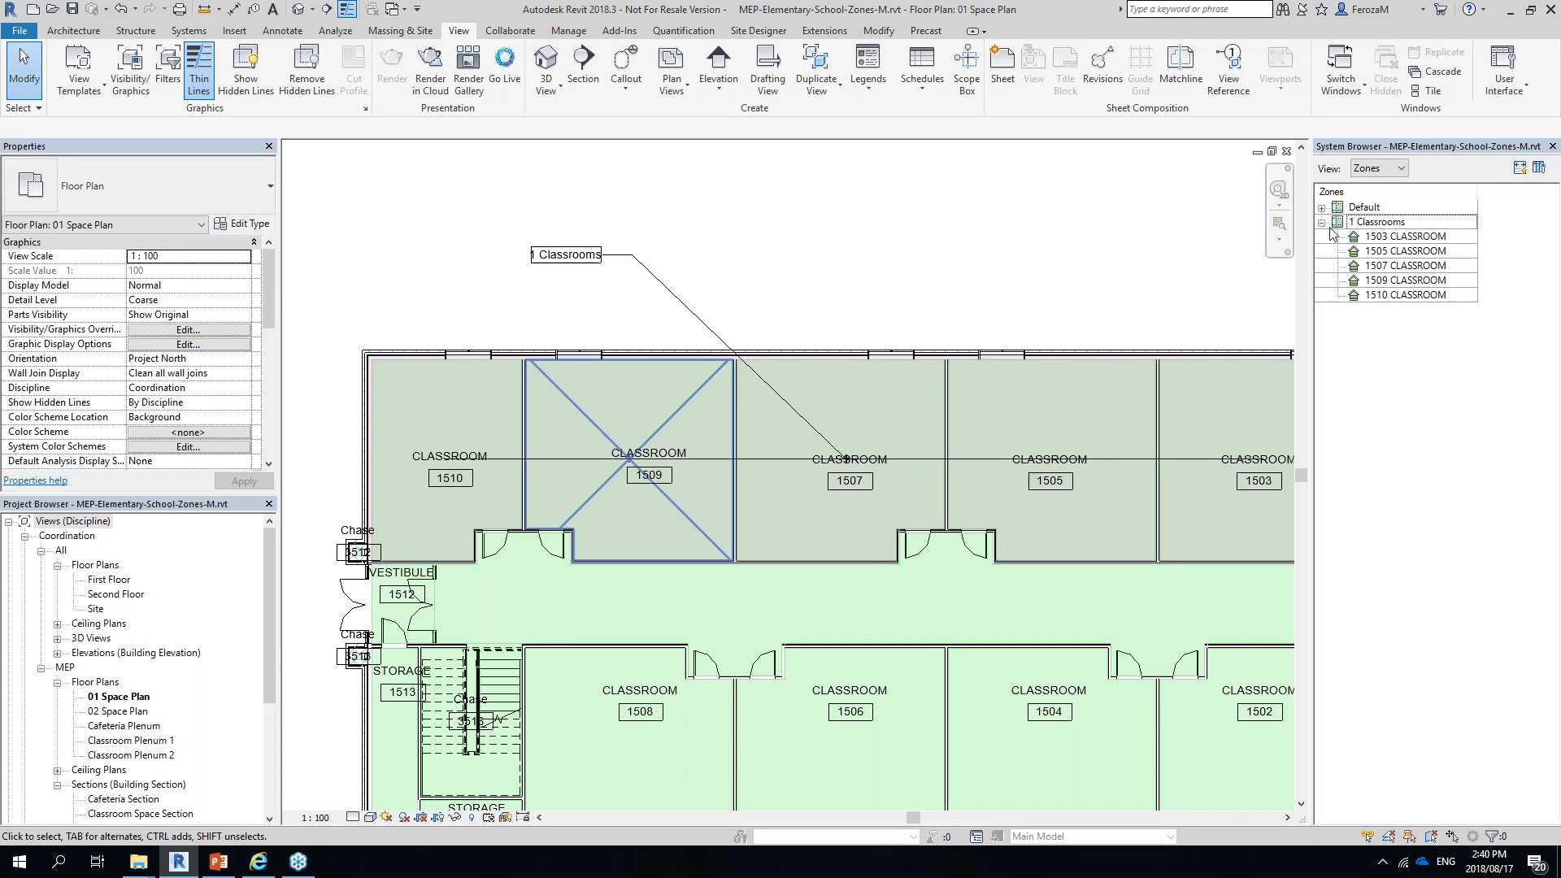
{"action": "left_click", "coordinate": [1331, 226]}
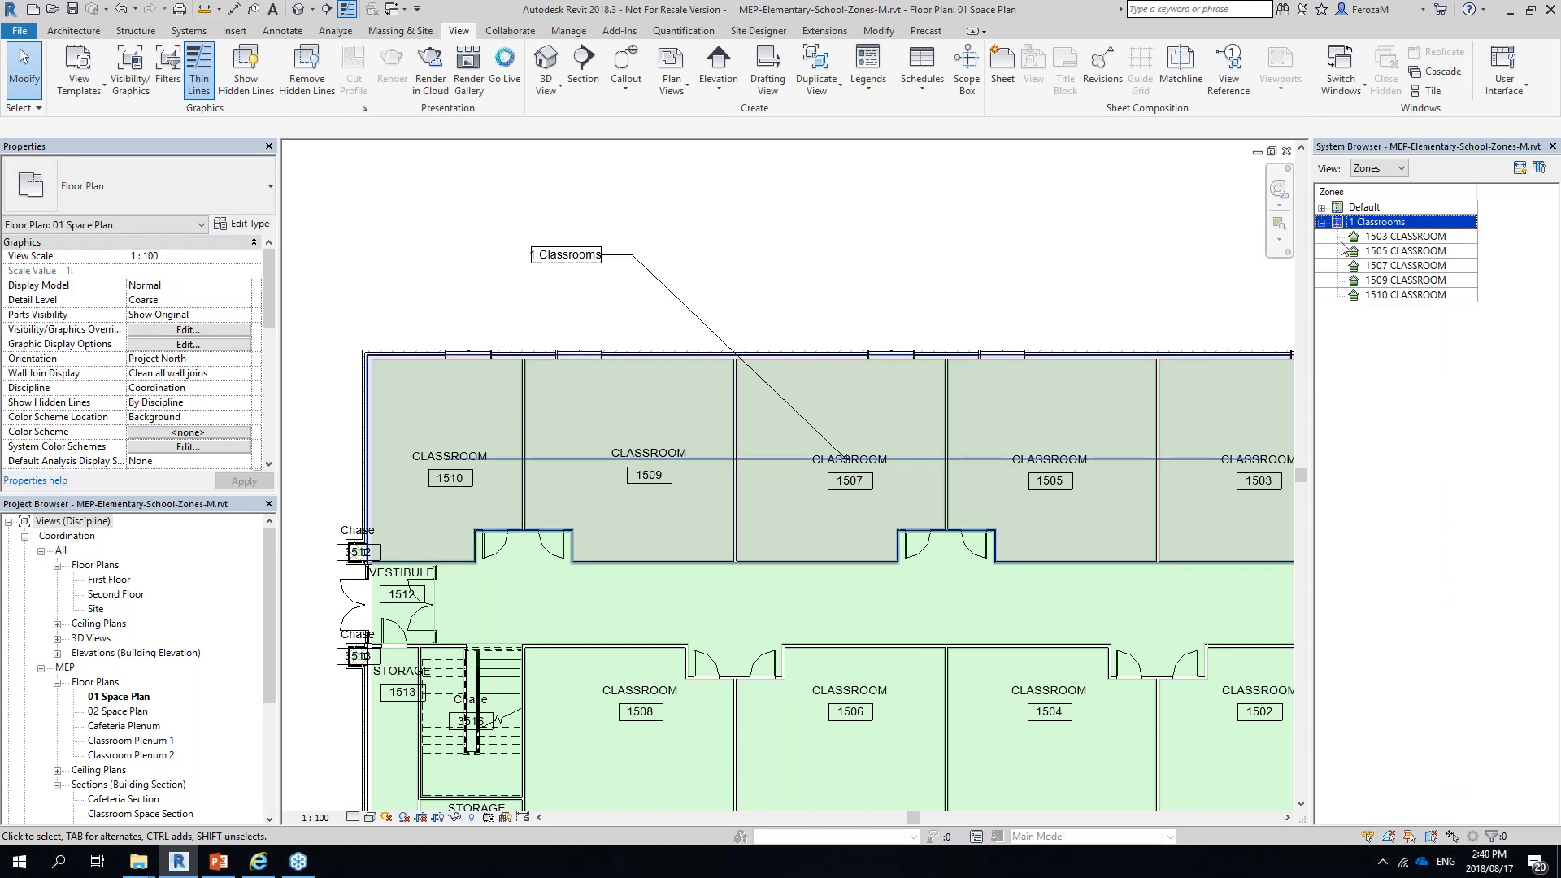
{"action": "left_click", "coordinate": [1363, 265]}
Expand the Default zone, look through its unassigned spaces and collapse it
{"action": "left_click", "coordinate": [1324, 214]}
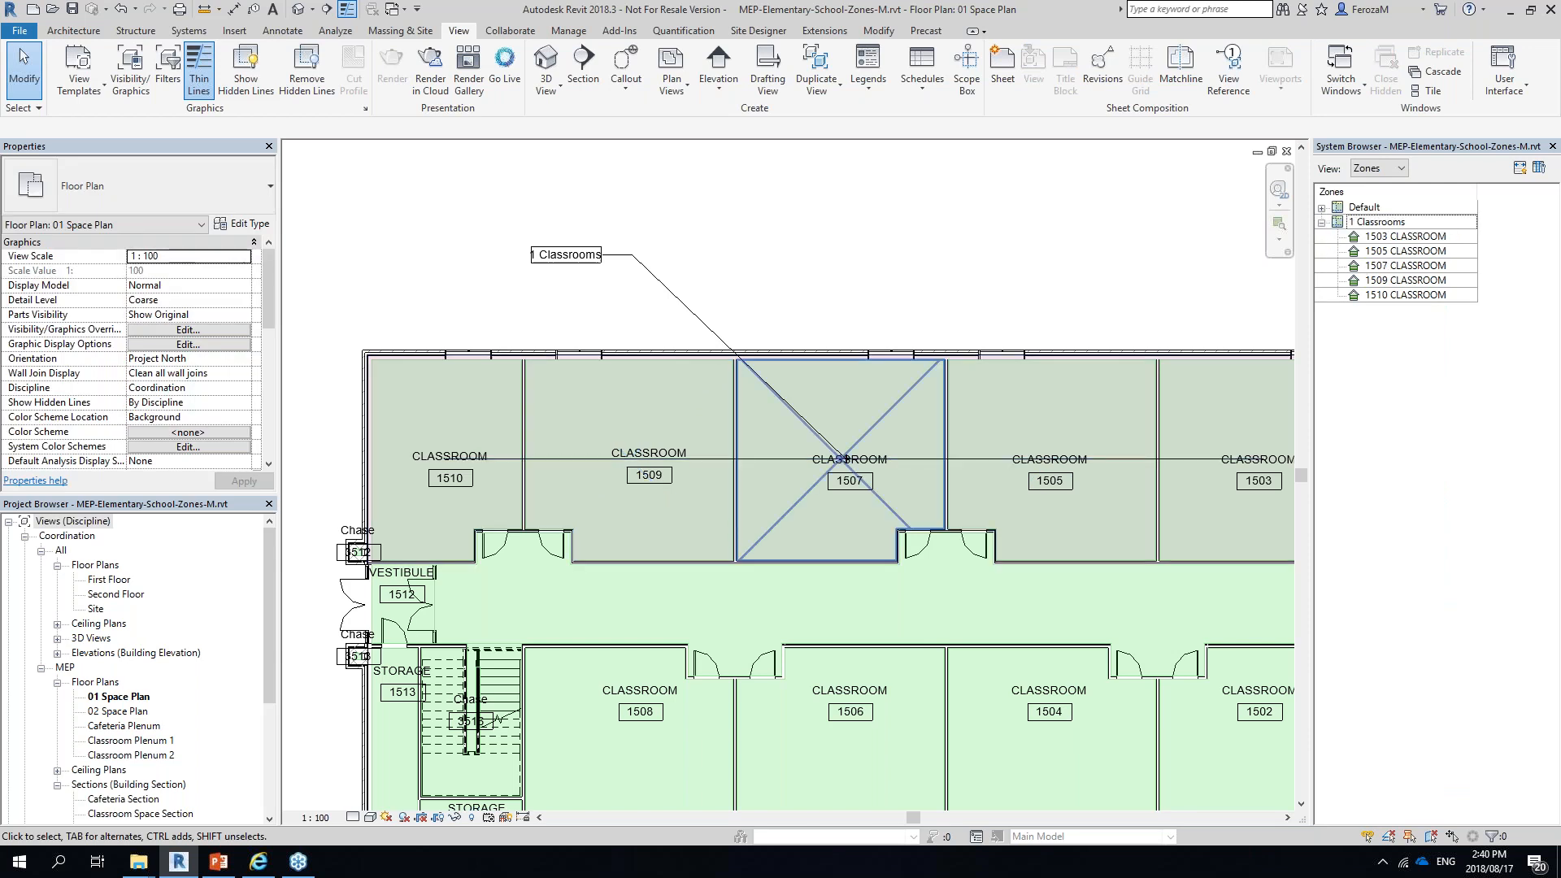
{"action": "left_click", "coordinate": [1322, 209]}
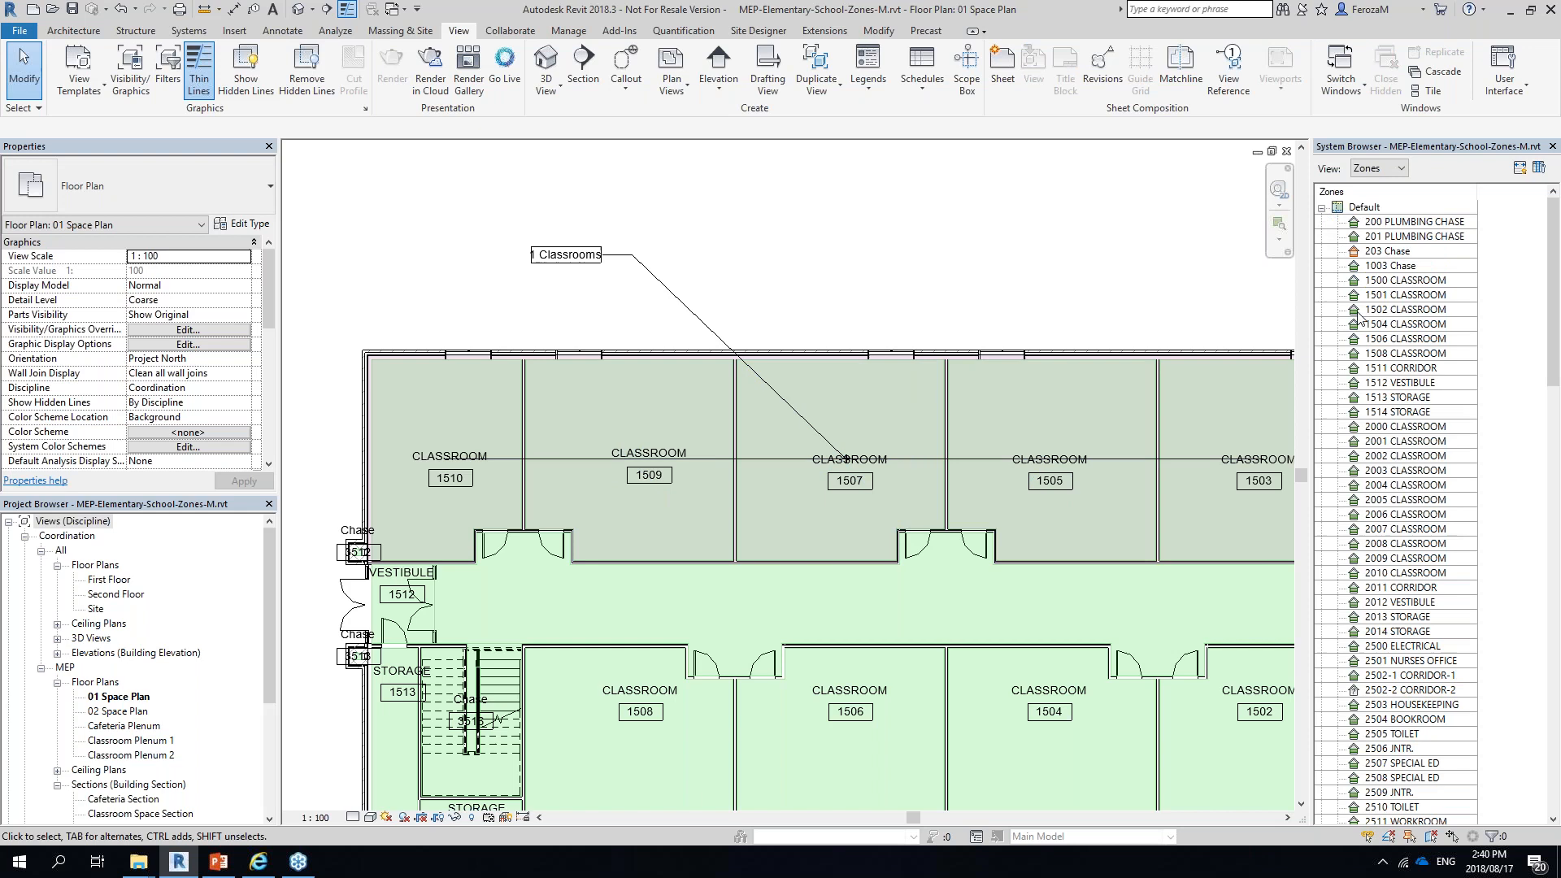
{"action": "scroll", "coordinate": [1358, 322], "scroll_direction": "down", "scroll_amount": 2}
{"action": "scroll", "coordinate": [1358, 326], "scroll_direction": "up", "scroll_amount": 3}
{"action": "left_click", "coordinate": [1322, 209]}
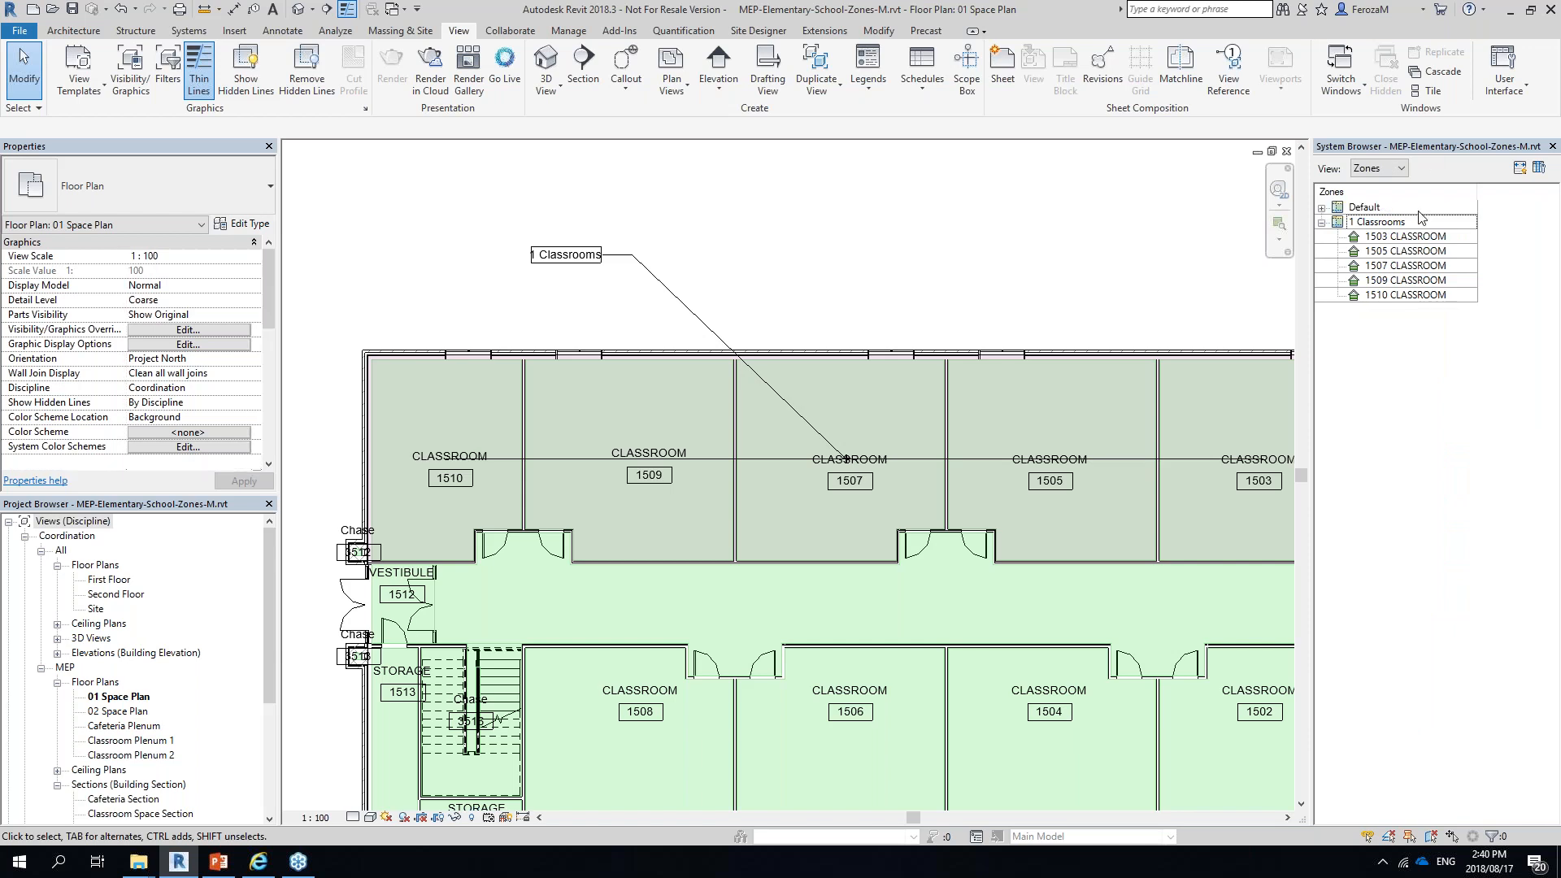
Check Classrooms 1505 and 1507 against the outline of their 1 Classrooms zone in the plan
{"action": "left_click", "coordinate": [1380, 252]}
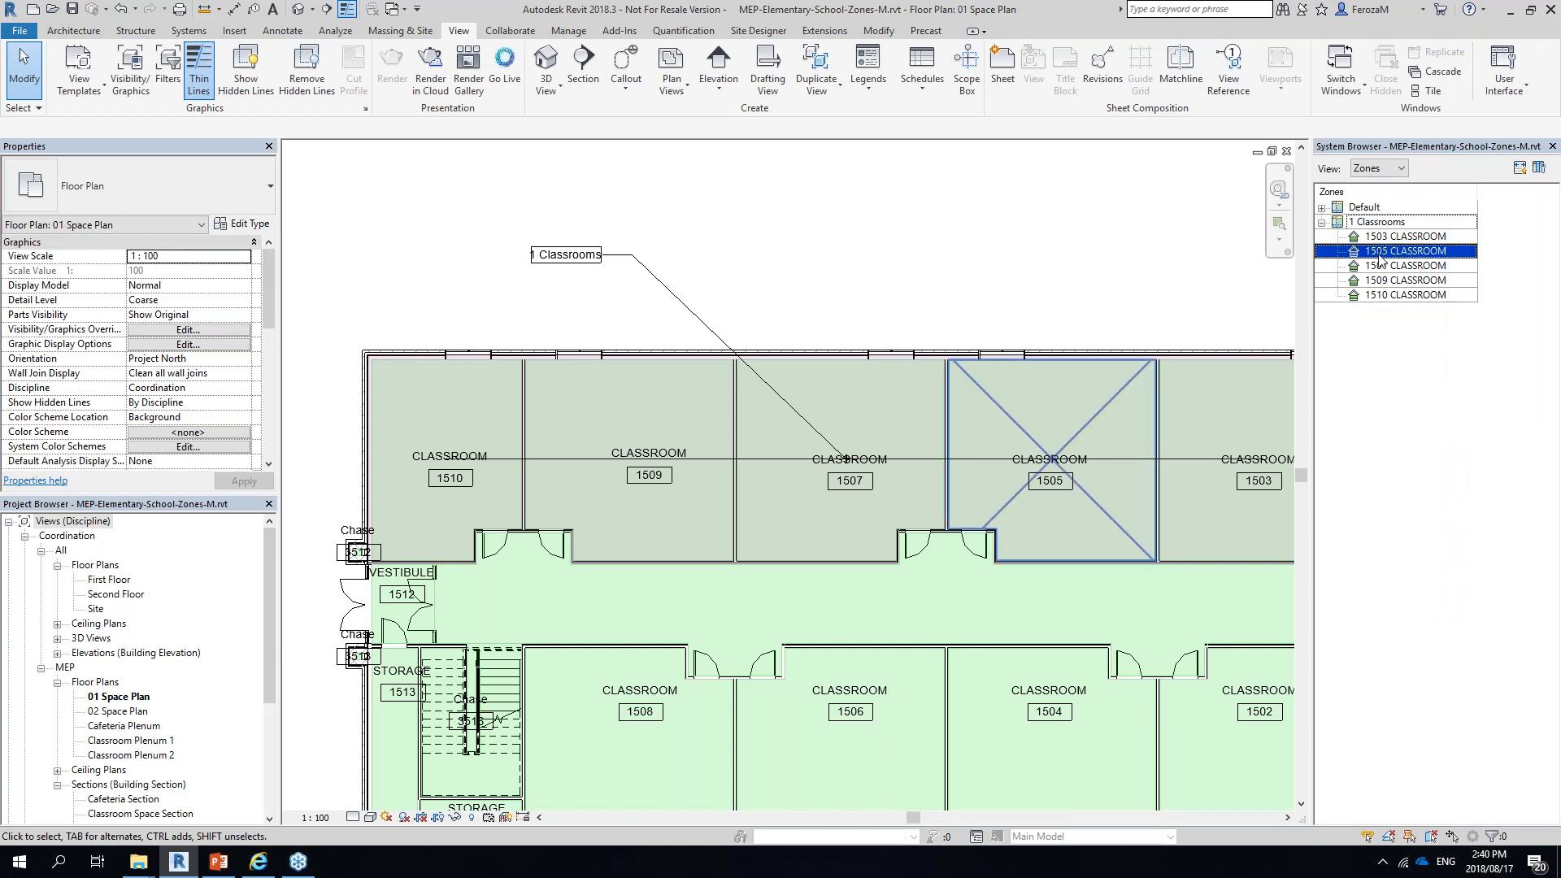
{"action": "left_click", "coordinate": [1376, 266]}
{"action": "key", "text": "Escape"}
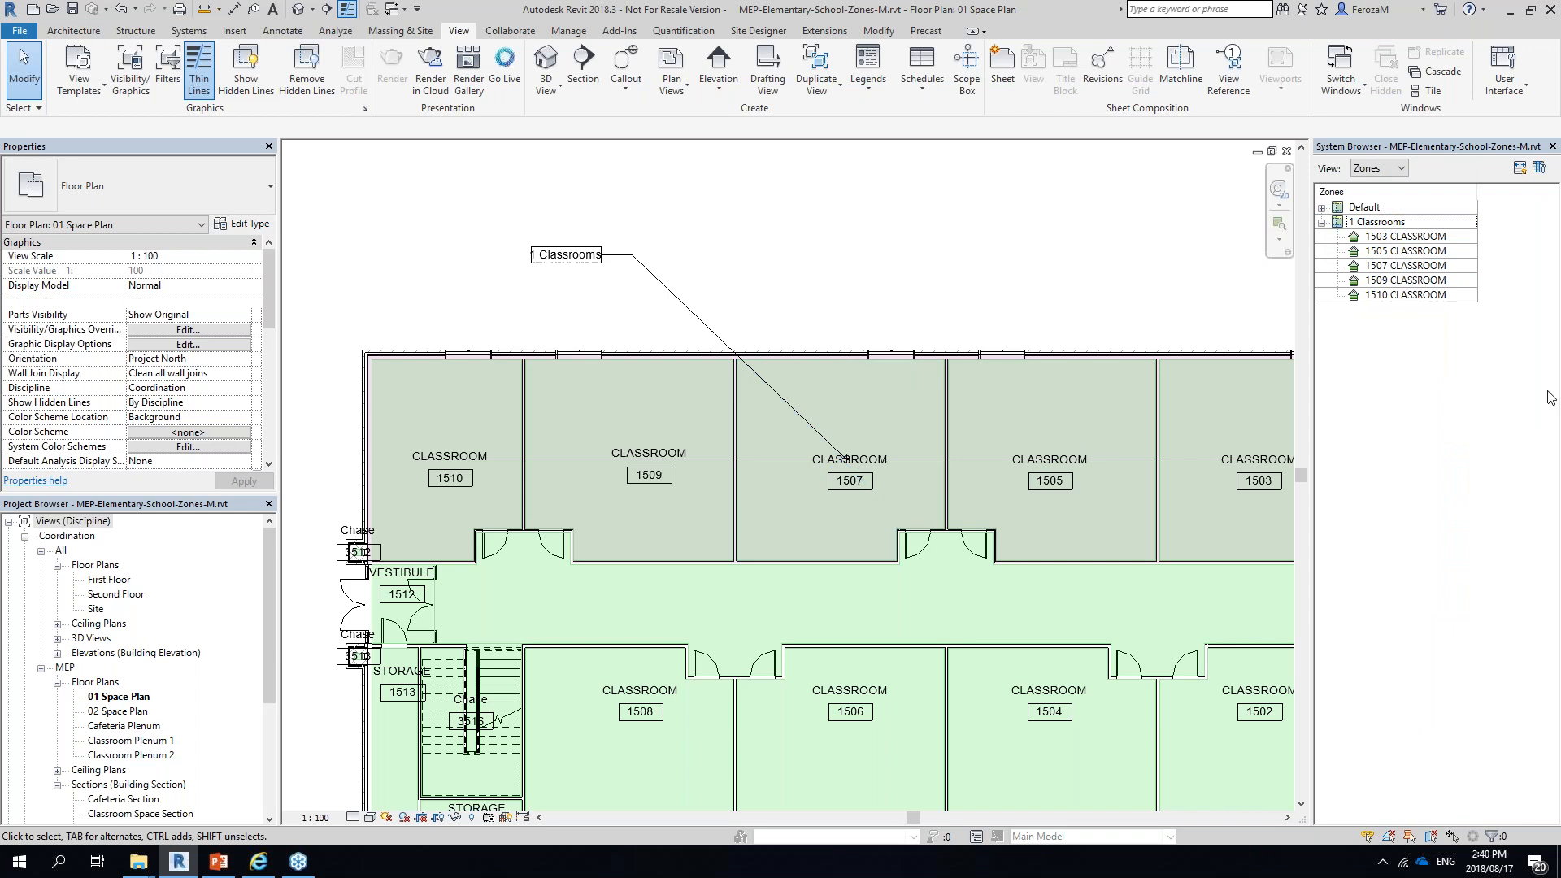
{"action": "left_click", "coordinate": [1348, 225]}
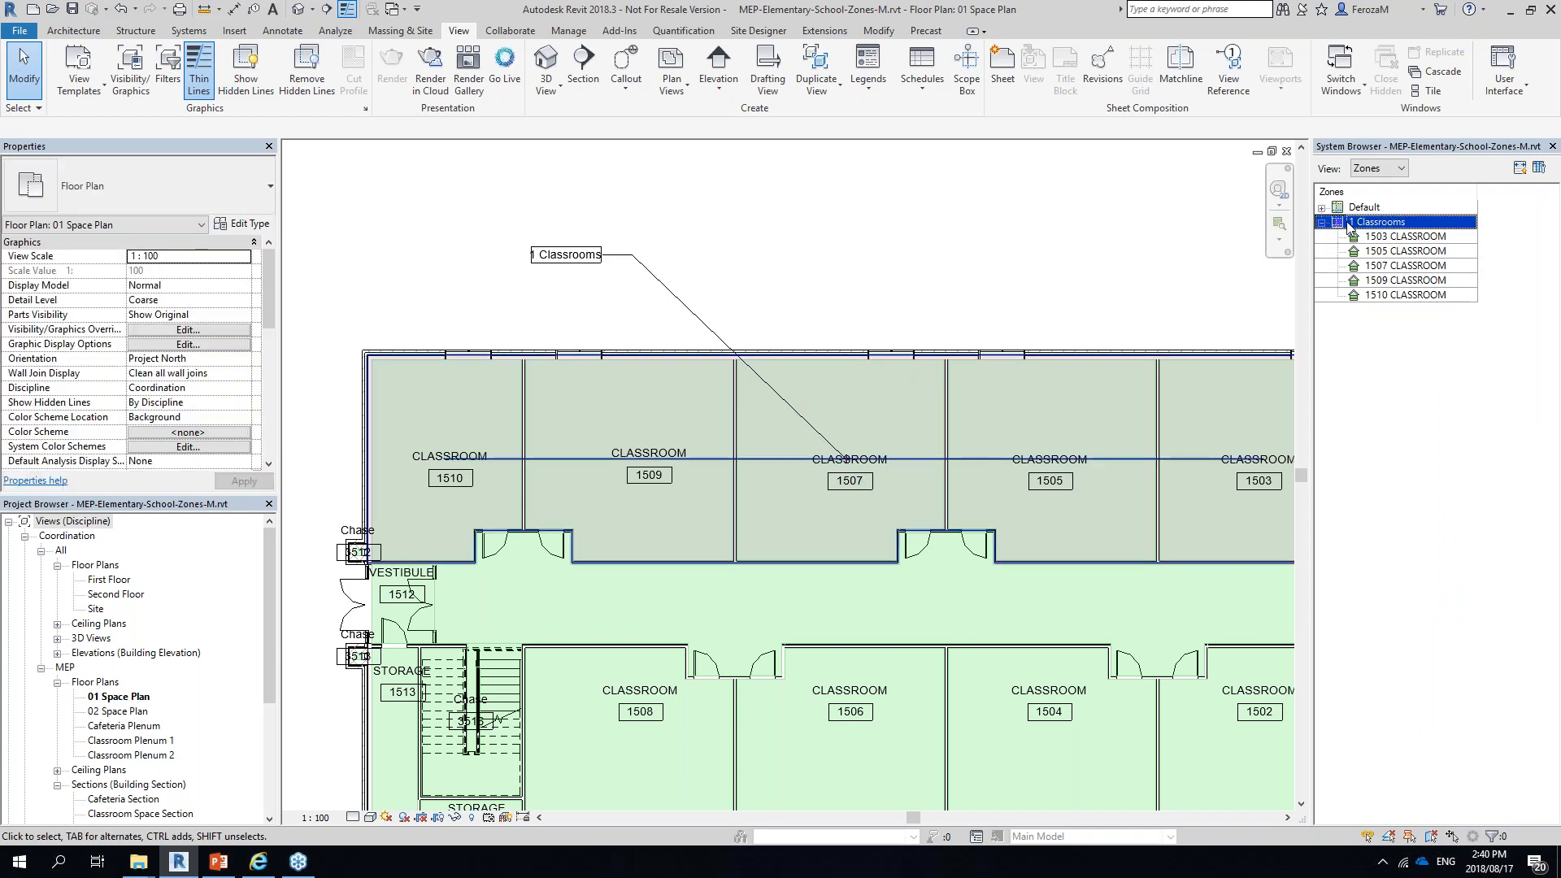
Select 1500 Classroom in the Default zone, look through the rest of that zone's spaces and collapse the list
{"action": "left_click", "coordinate": [1322, 208]}
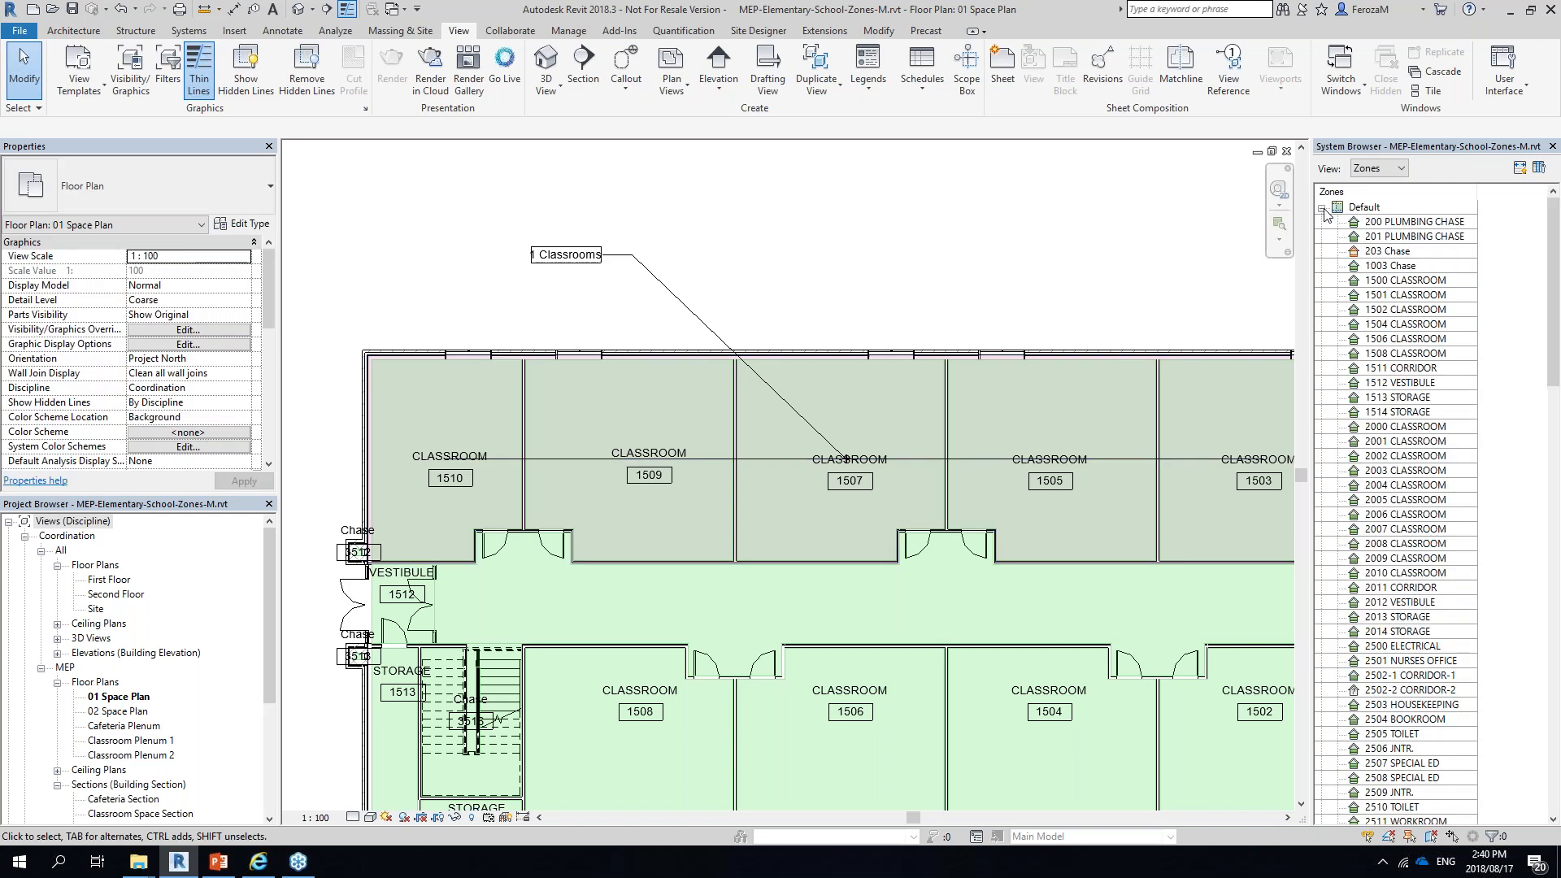
{"action": "left_click", "coordinate": [1354, 286]}
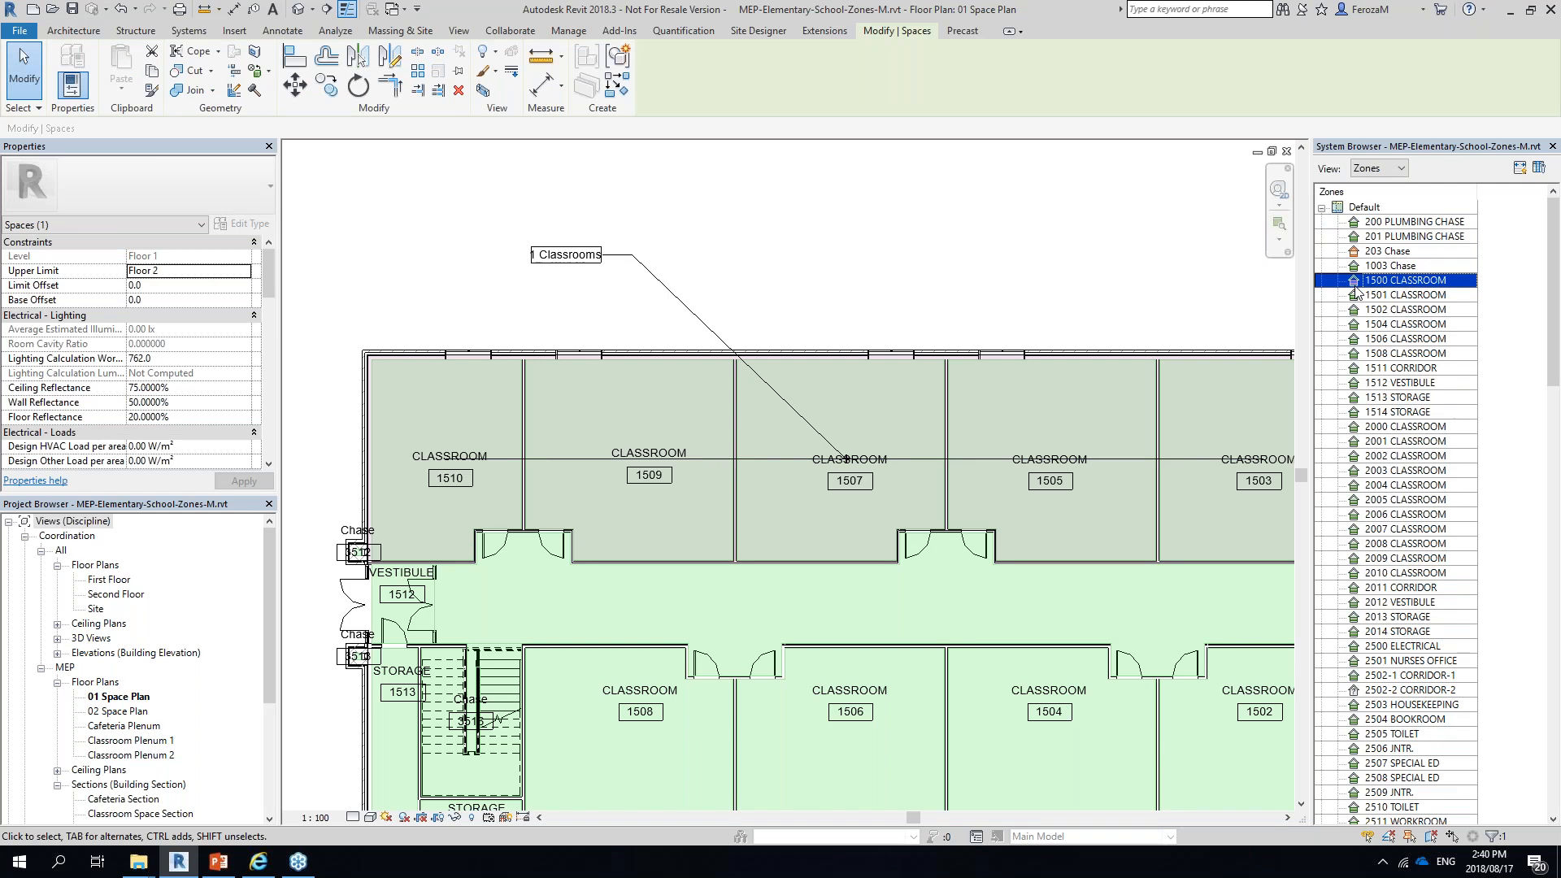
{"action": "scroll", "coordinate": [225, 367], "scroll_direction": "down", "scroll_amount": 10}
{"action": "scroll", "coordinate": [225, 368], "scroll_direction": "up", "scroll_amount": 10}
{"action": "left_click", "coordinate": [1322, 209]}
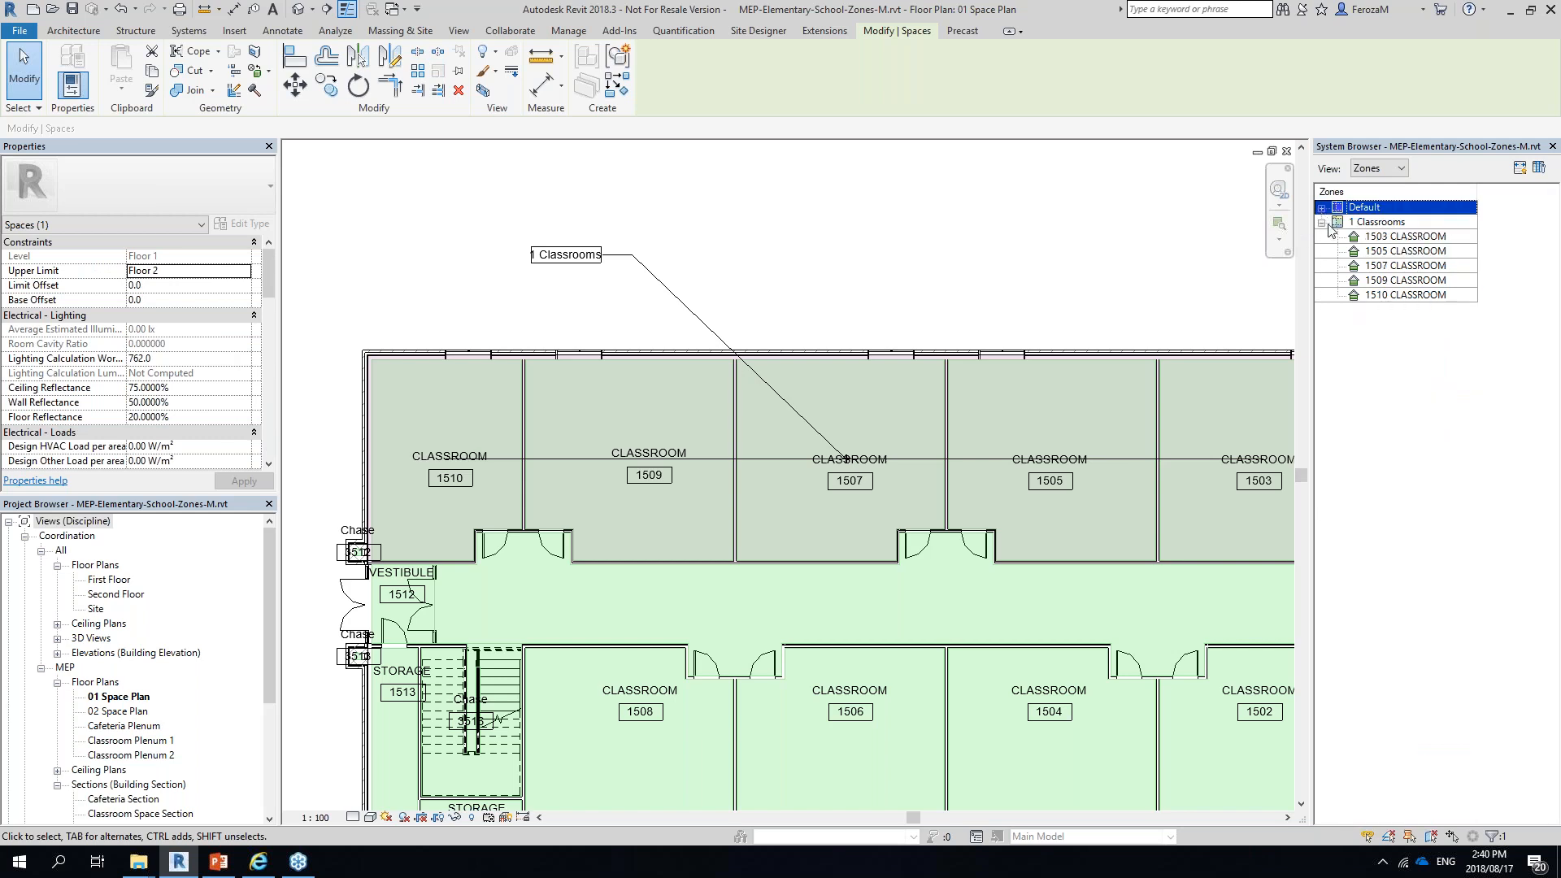
Select 1503 Classroom in the 1 Classrooms zone and review its space properties down to the Energy Analysis values
{"action": "left_click", "coordinate": [1386, 237]}
{"action": "scroll", "coordinate": [218, 378], "scroll_direction": "down", "scroll_amount": 4}
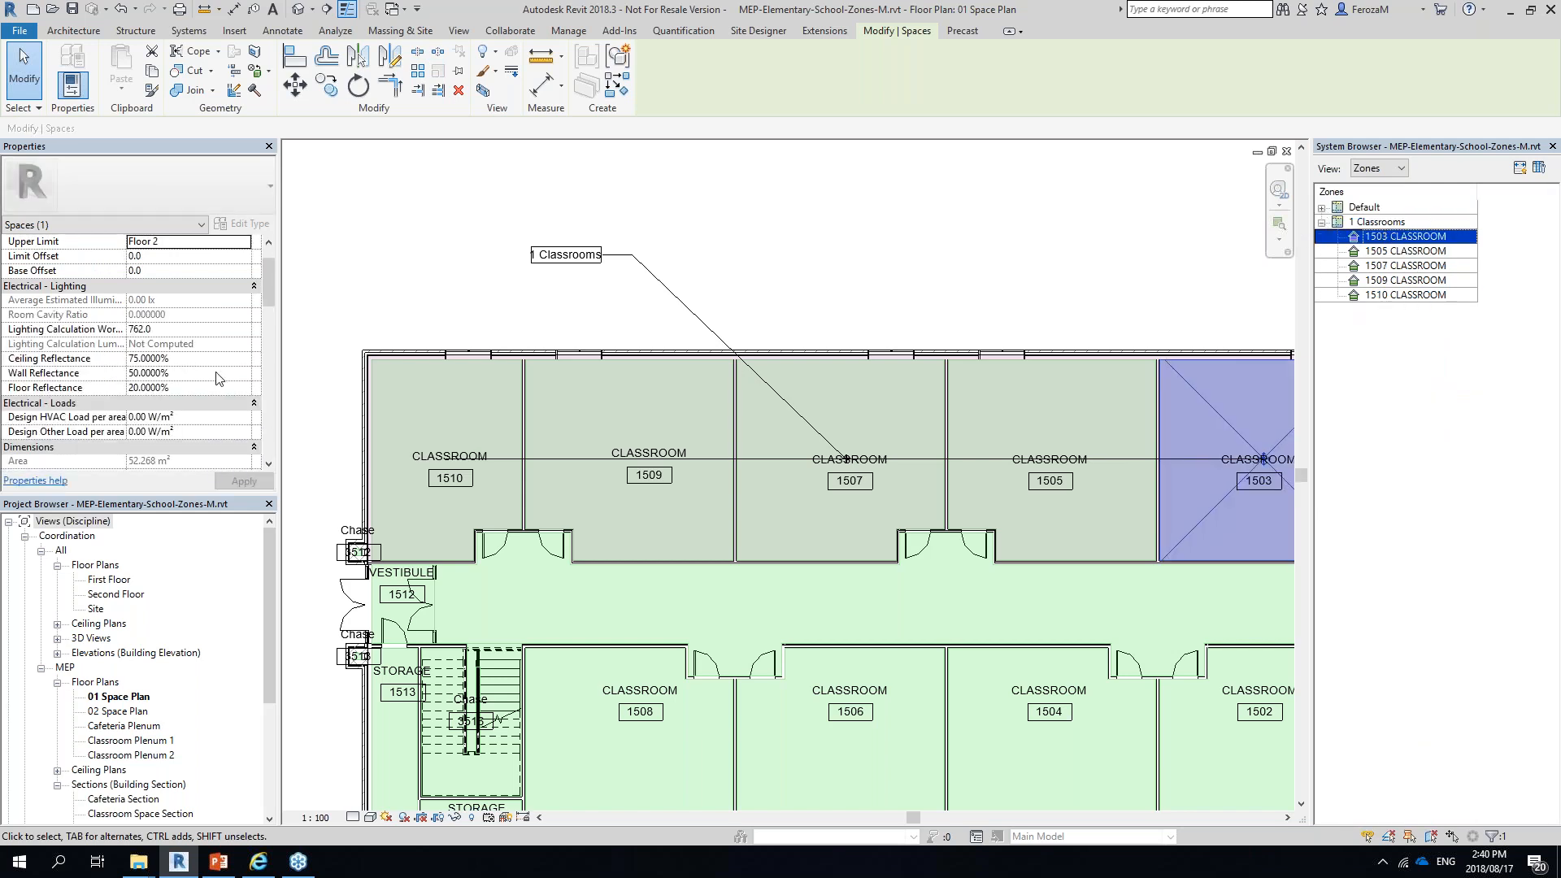
{"action": "scroll", "coordinate": [218, 379], "scroll_direction": "down", "scroll_amount": 5}
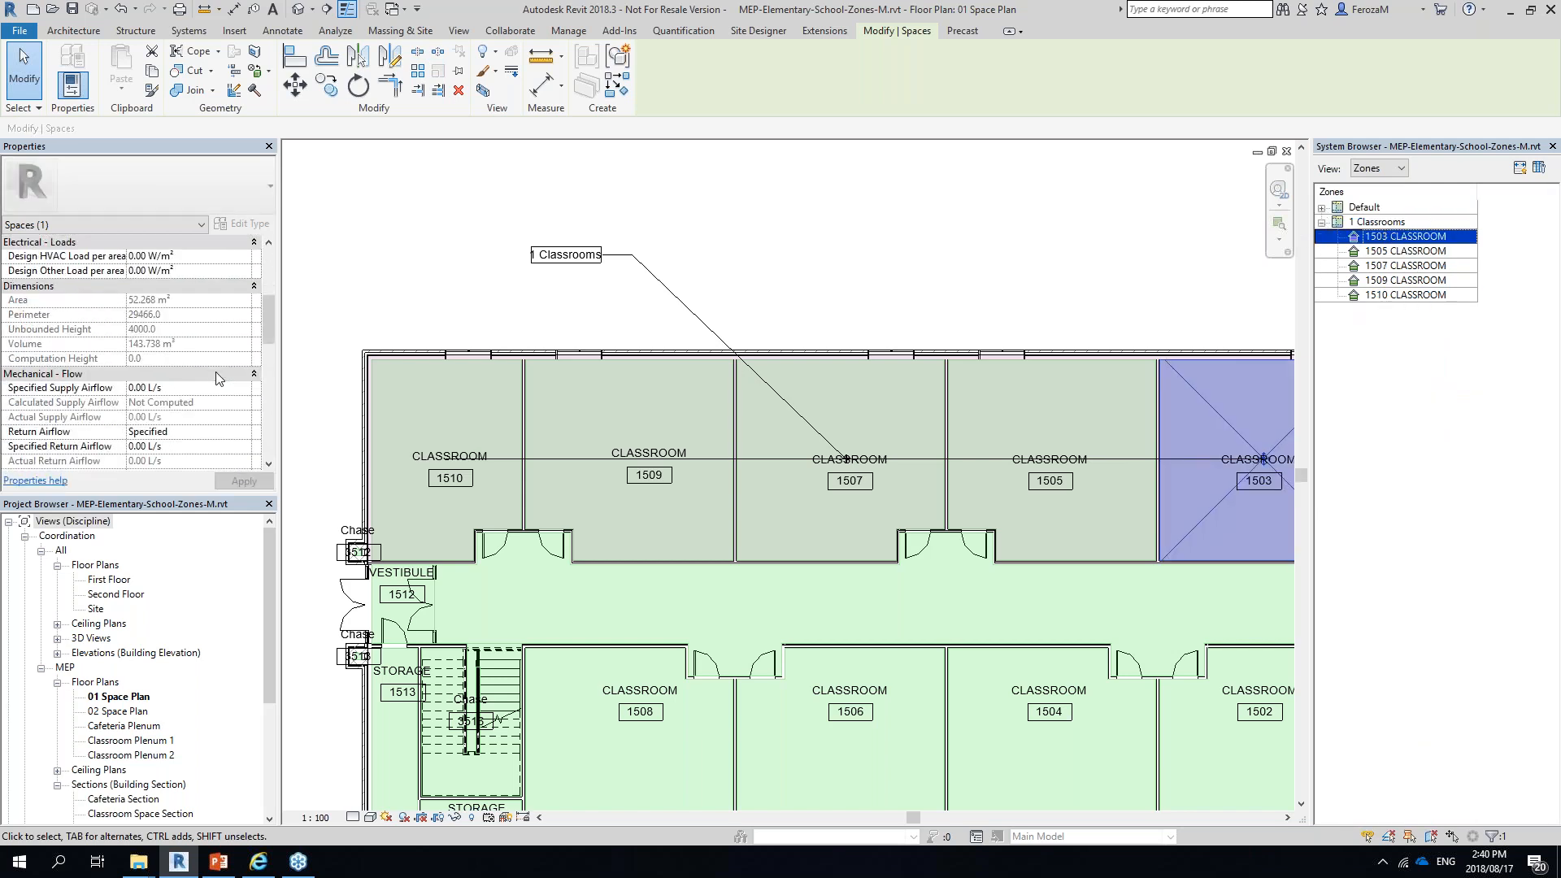
{"action": "scroll", "coordinate": [218, 384], "scroll_direction": "down", "scroll_amount": 4}
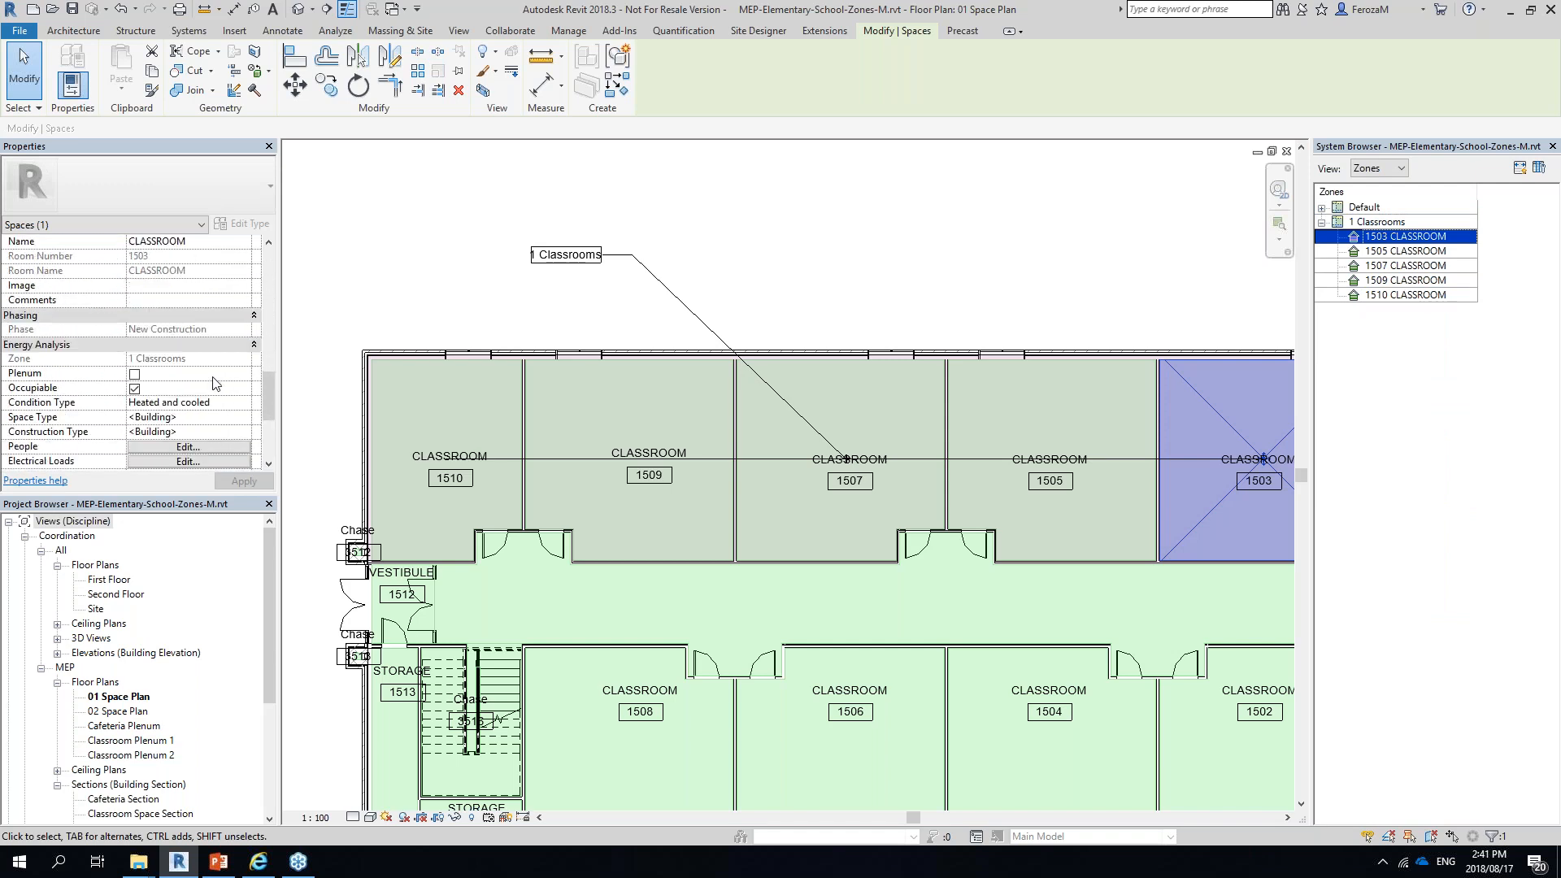
{"action": "scroll", "coordinate": [210, 368], "scroll_direction": "down", "scroll_amount": 2}
{"action": "scroll", "coordinate": [205, 415], "scroll_direction": "down", "scroll_amount": 2}
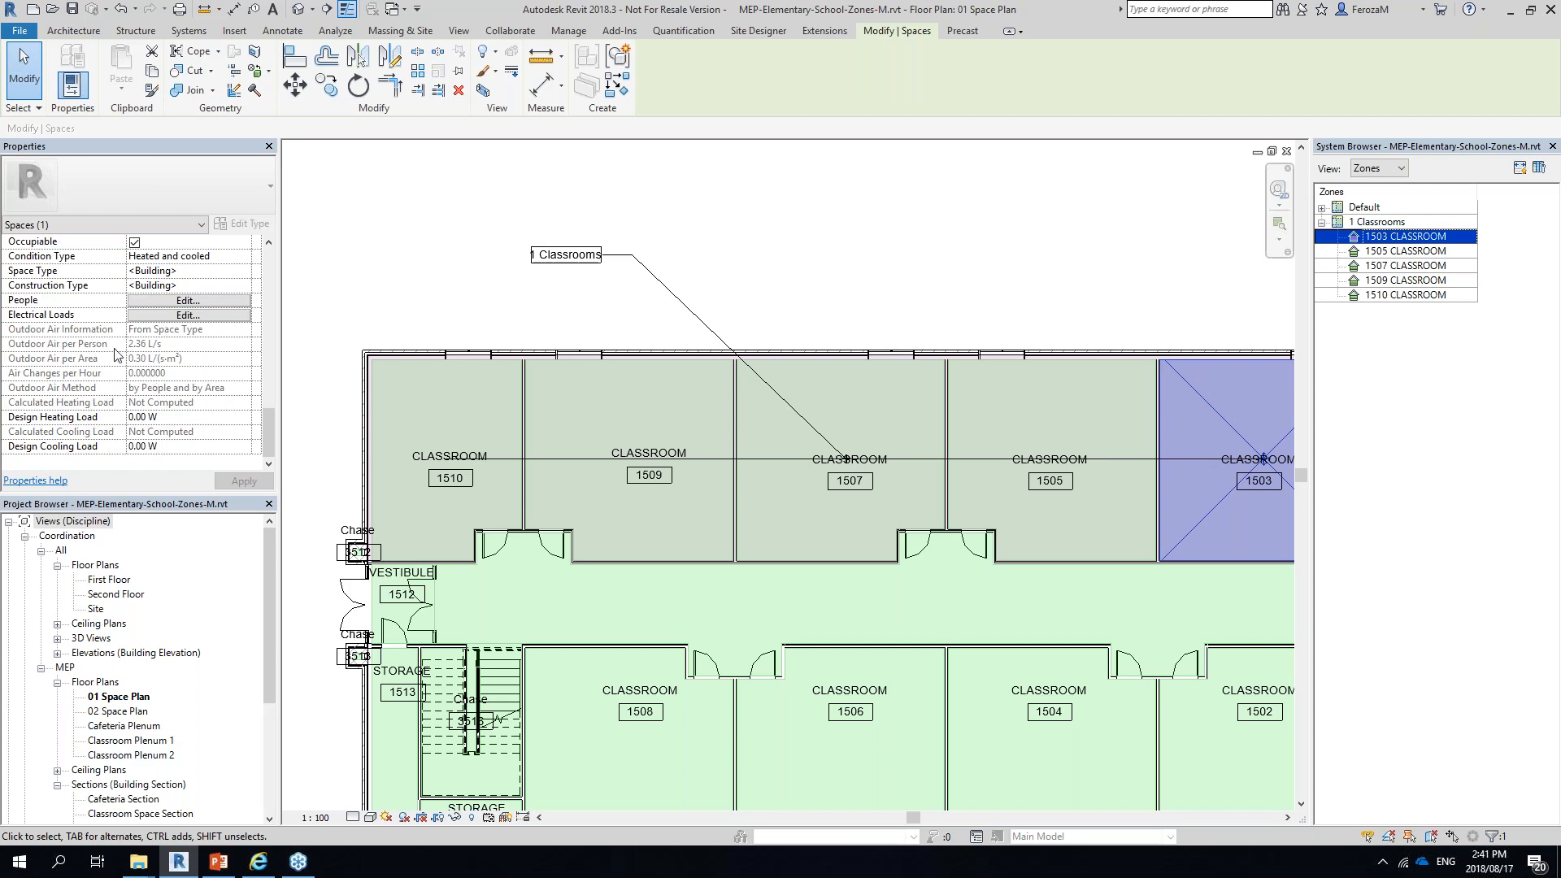
{"action": "scroll", "coordinate": [59, 301], "scroll_direction": "up", "scroll_amount": 2}
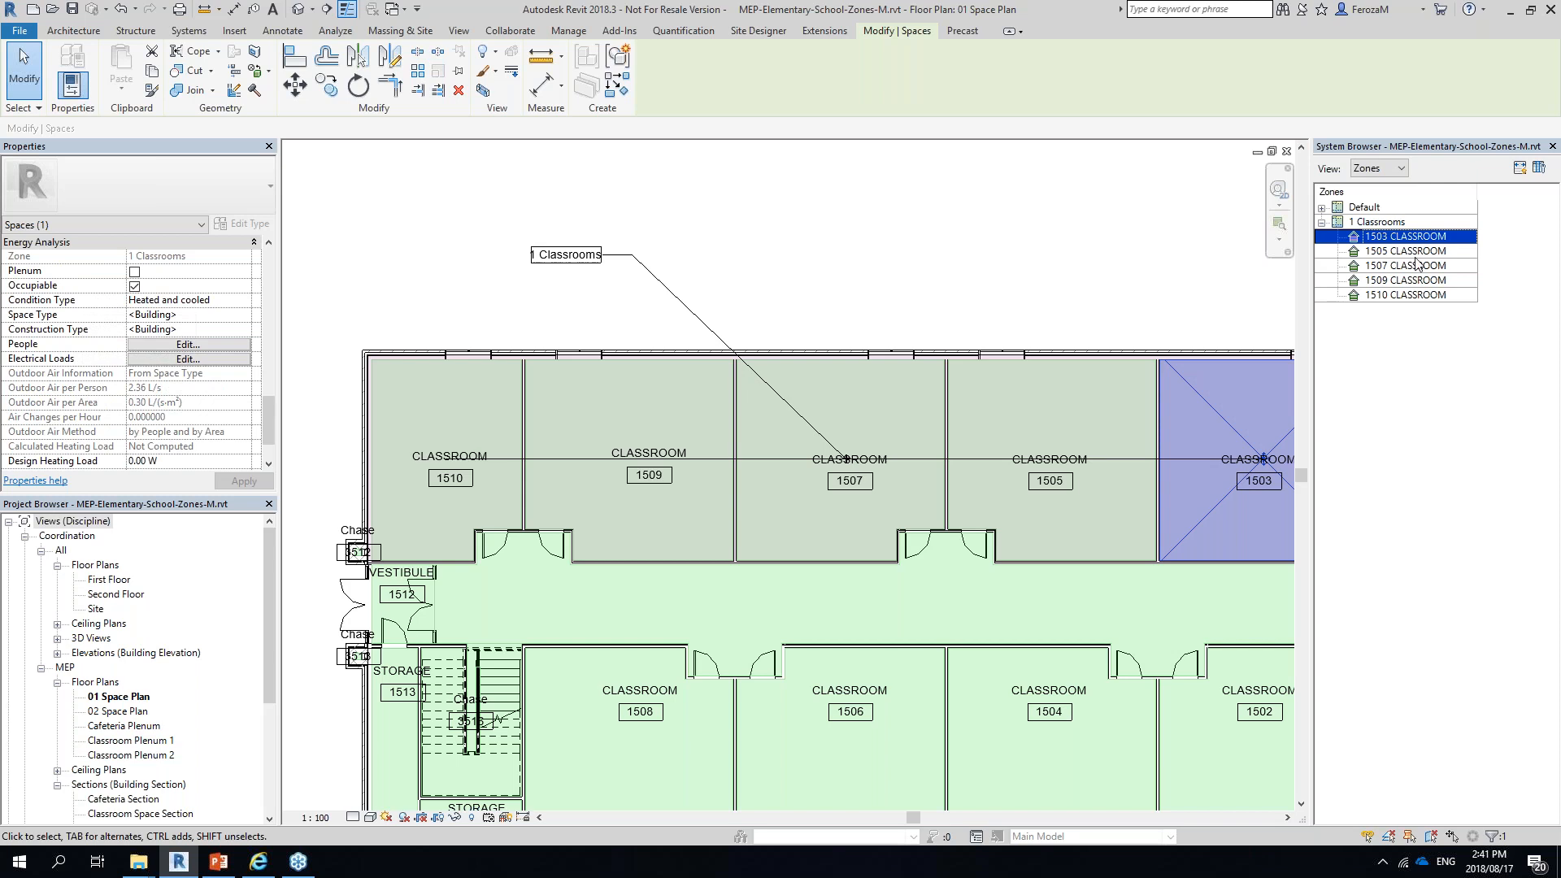
Compare the Energy Analysis properties of Default zone spaces 1003 Chase, 2008 Classroom, 2013 Storage, 2014 Storage and 203 Chase
{"action": "left_click", "coordinate": [1323, 210]}
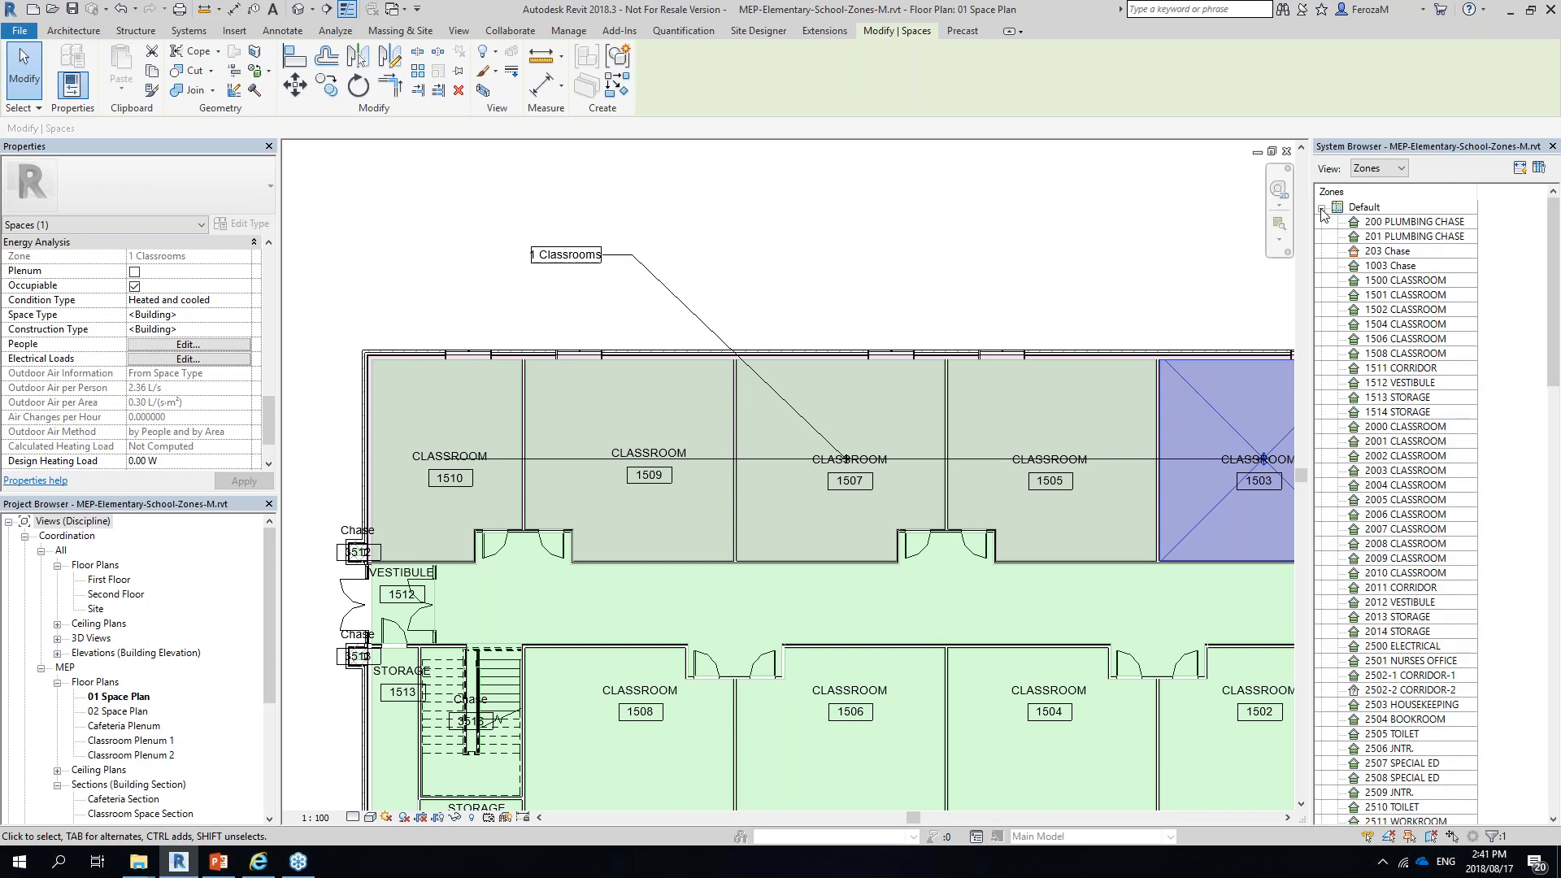
{"action": "left_click", "coordinate": [1414, 267]}
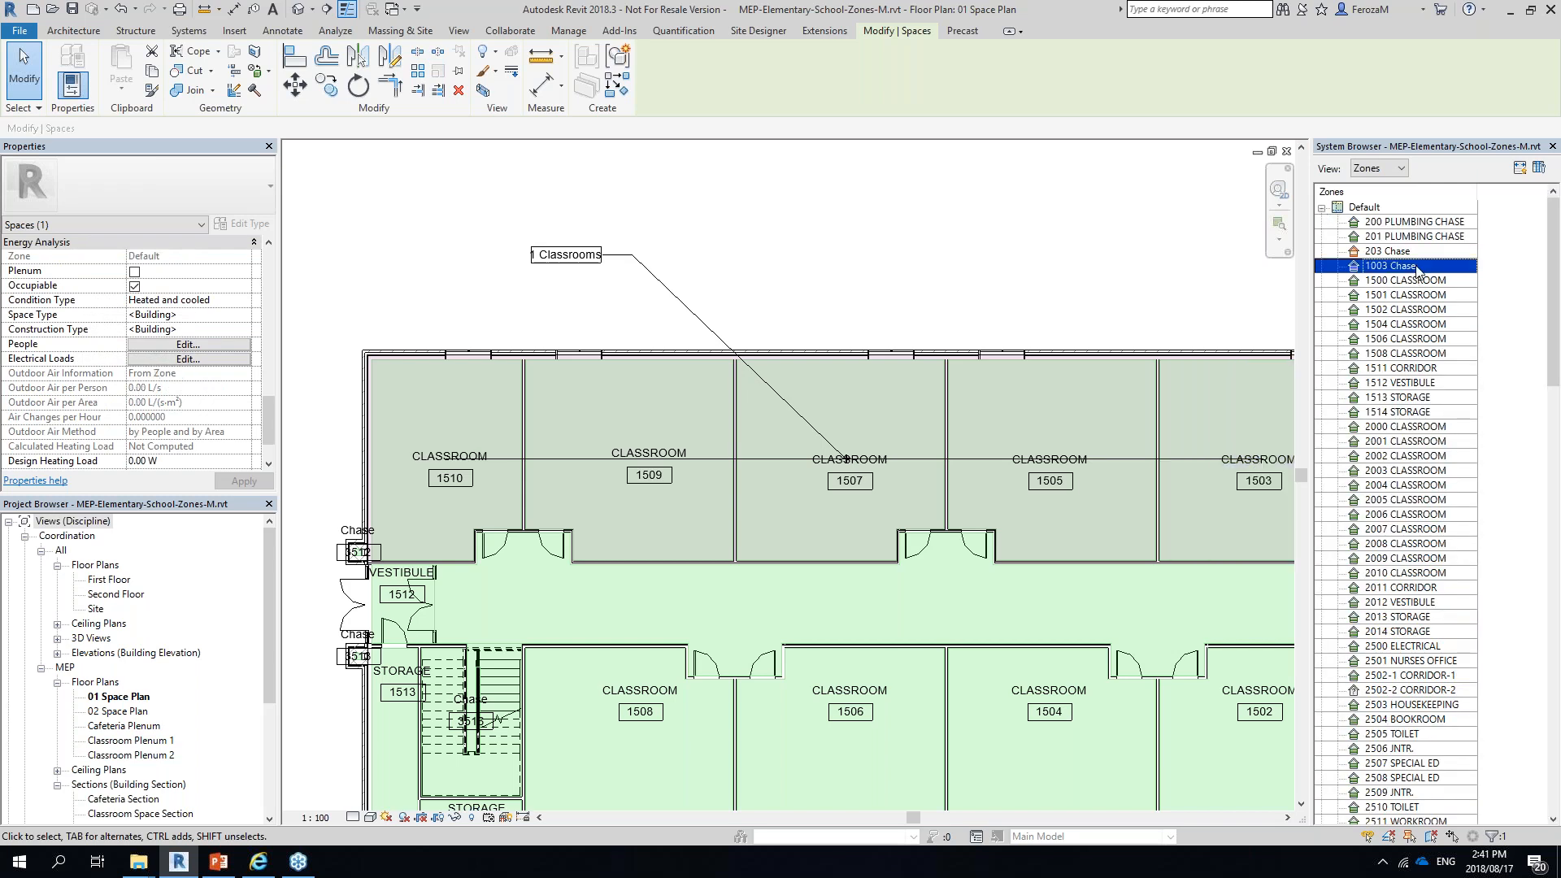
{"action": "left_click", "coordinate": [1406, 543]}
{"action": "left_click", "coordinate": [1422, 619]}
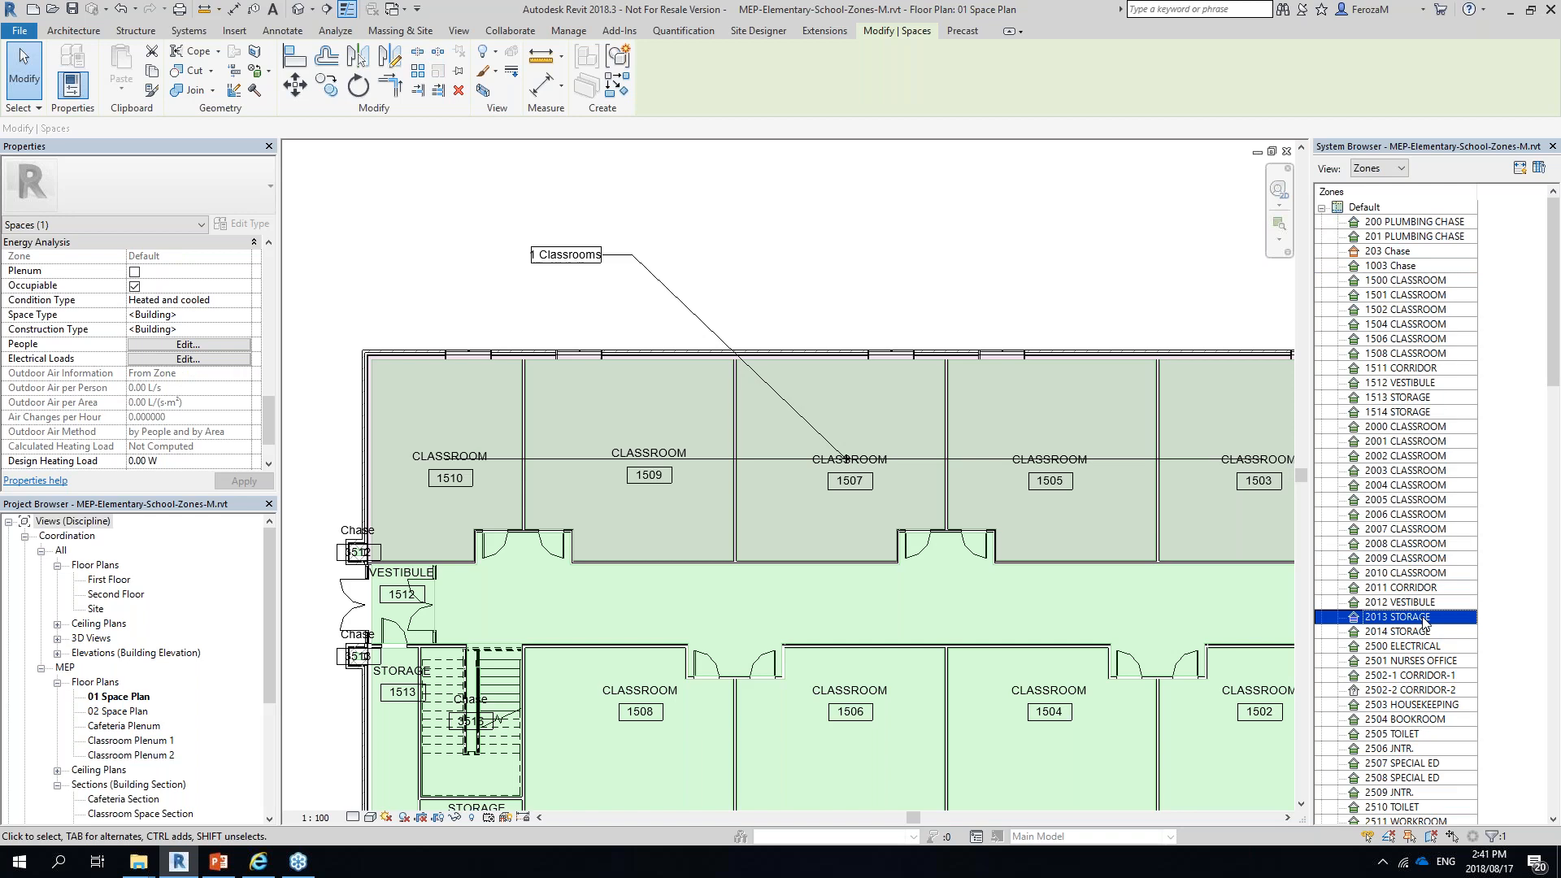
{"action": "left_click", "coordinate": [1361, 632]}
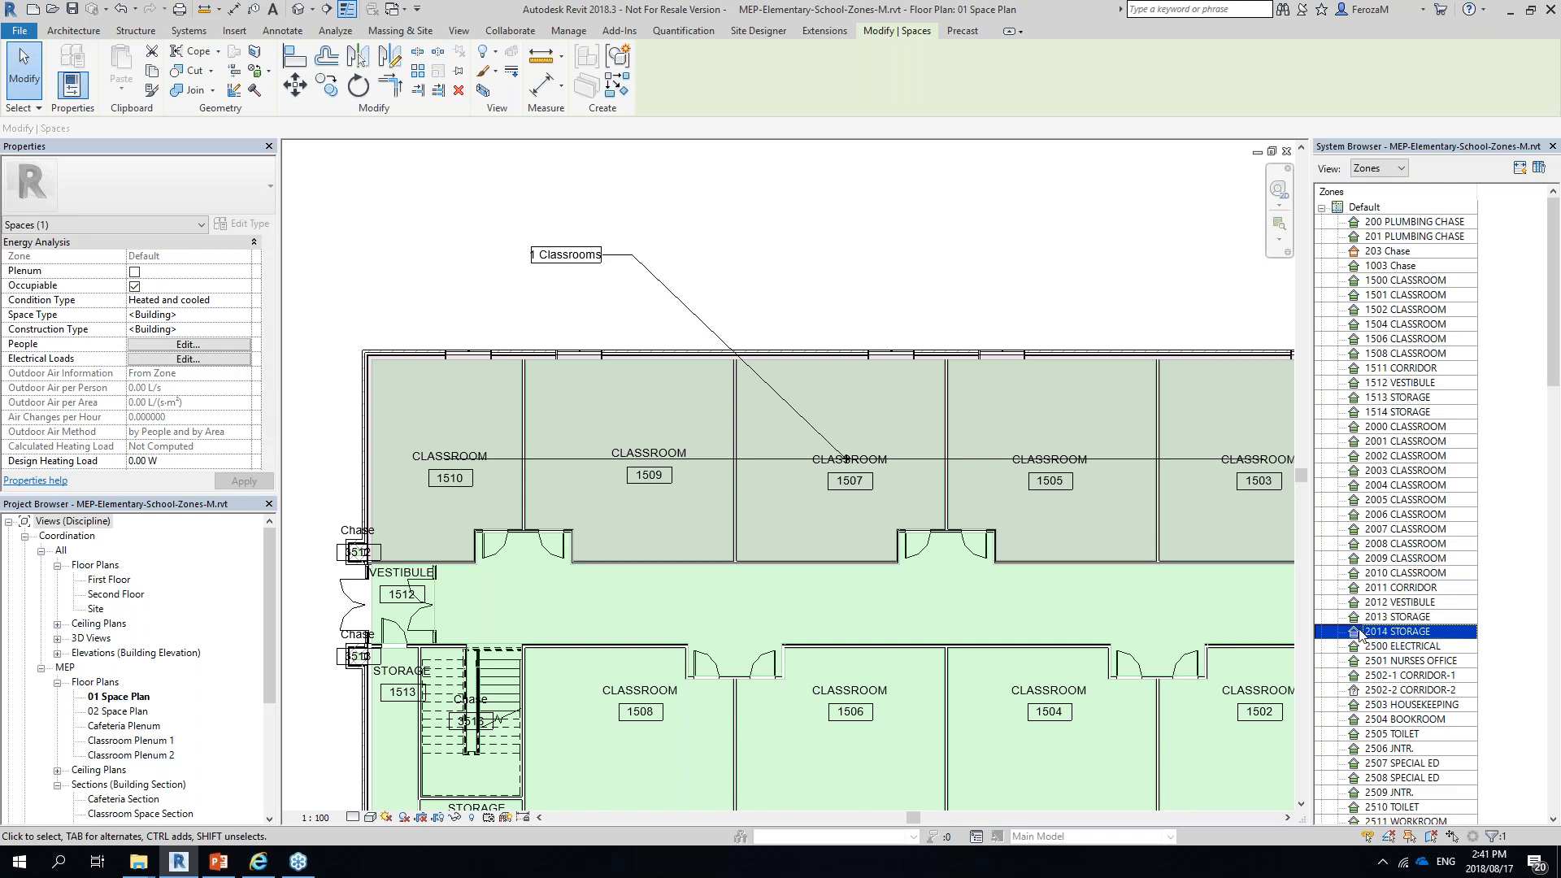
{"action": "left_click", "coordinate": [1382, 250]}
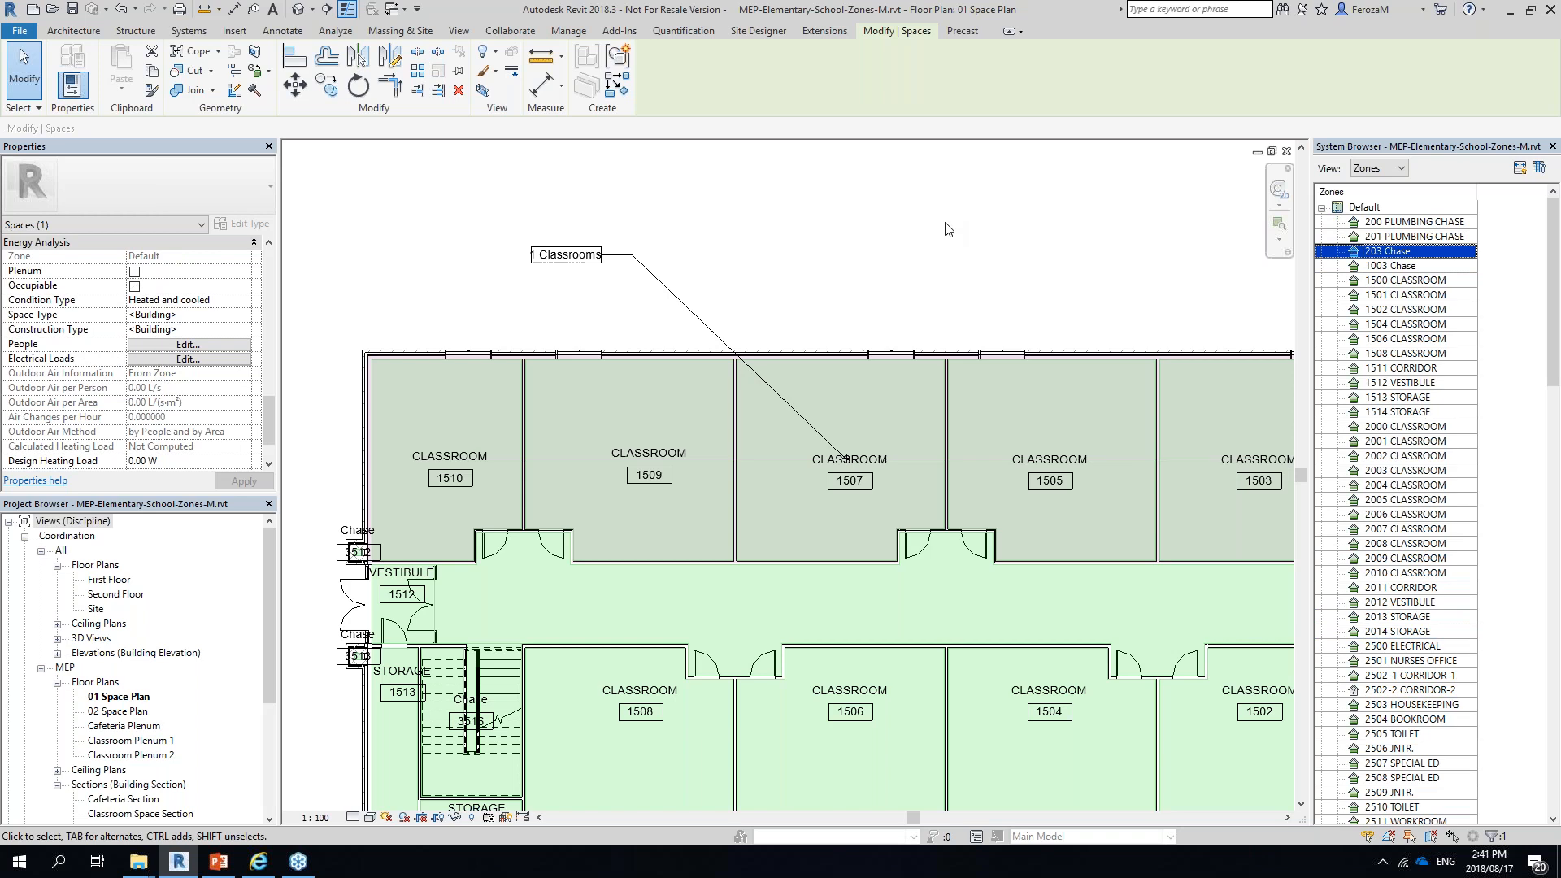
Compare the Occupiable setting of the Default zone's 1500 Classroom and 203 Chase, and collapse the zone's space list
{"action": "left_click", "coordinate": [1374, 295]}
{"action": "left_click", "coordinate": [1361, 280]}
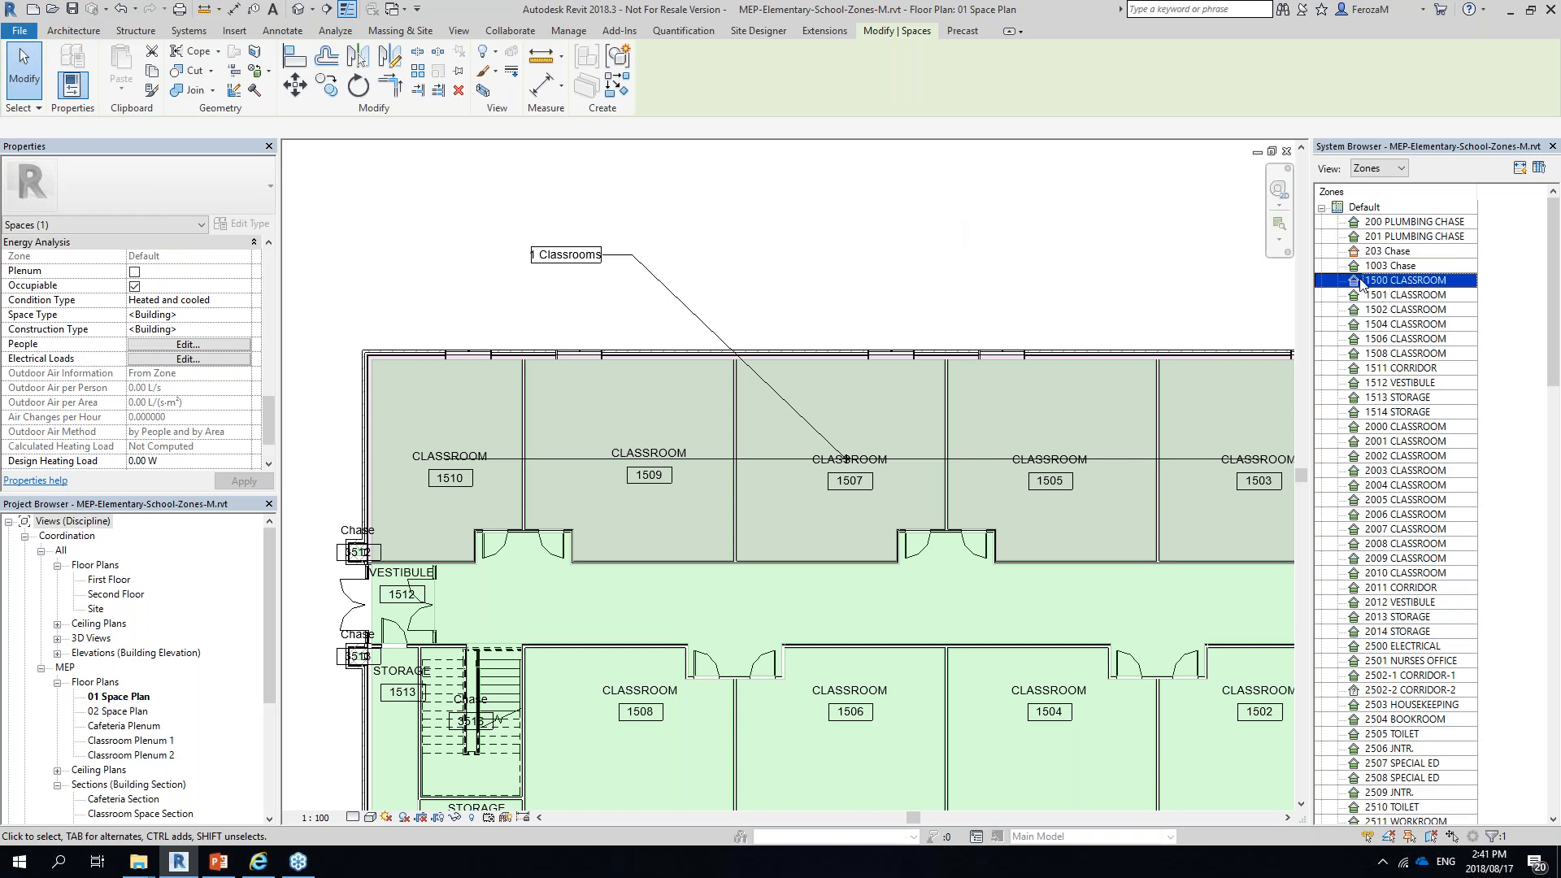
{"action": "left_click", "coordinate": [1366, 310]}
{"action": "left_click", "coordinate": [1366, 280]}
{"action": "left_click", "coordinate": [1390, 253]}
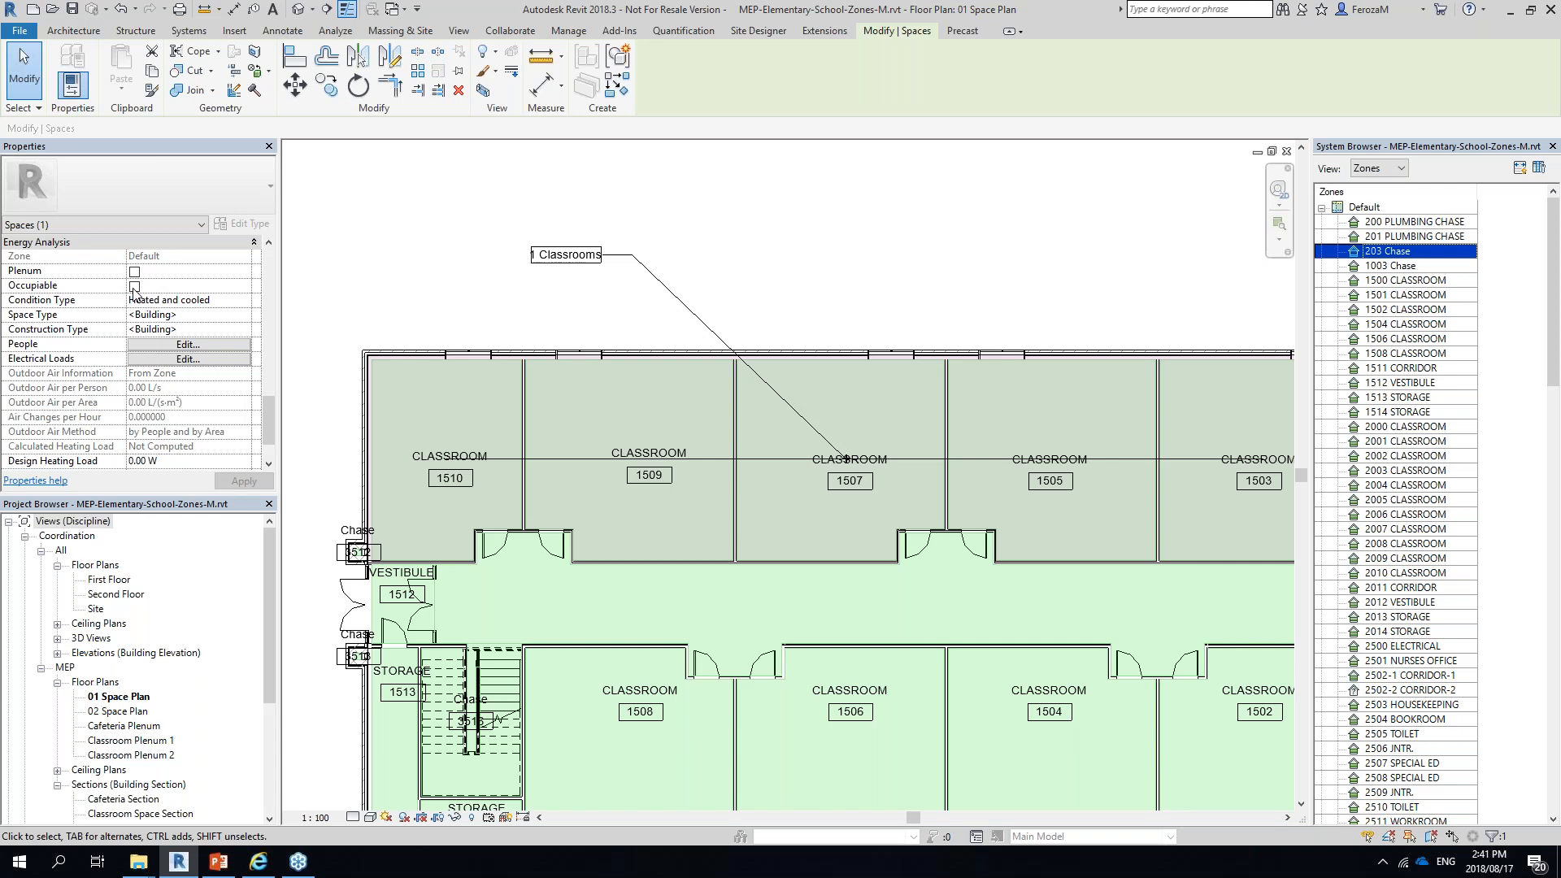
{"action": "left_click", "coordinate": [1317, 211]}
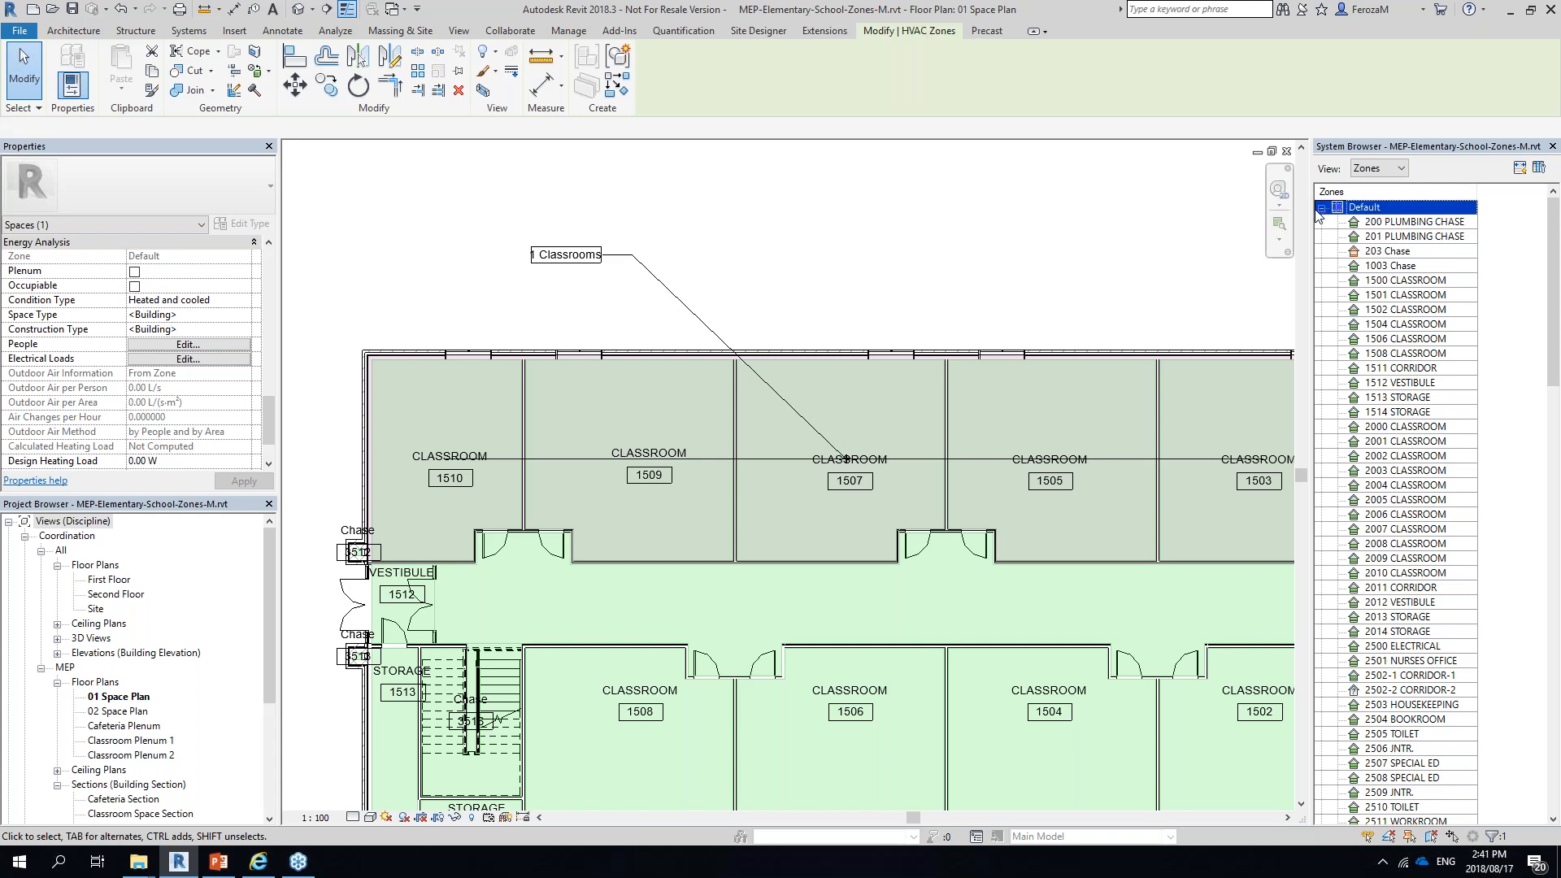
{"action": "left_click", "coordinate": [1317, 201]}
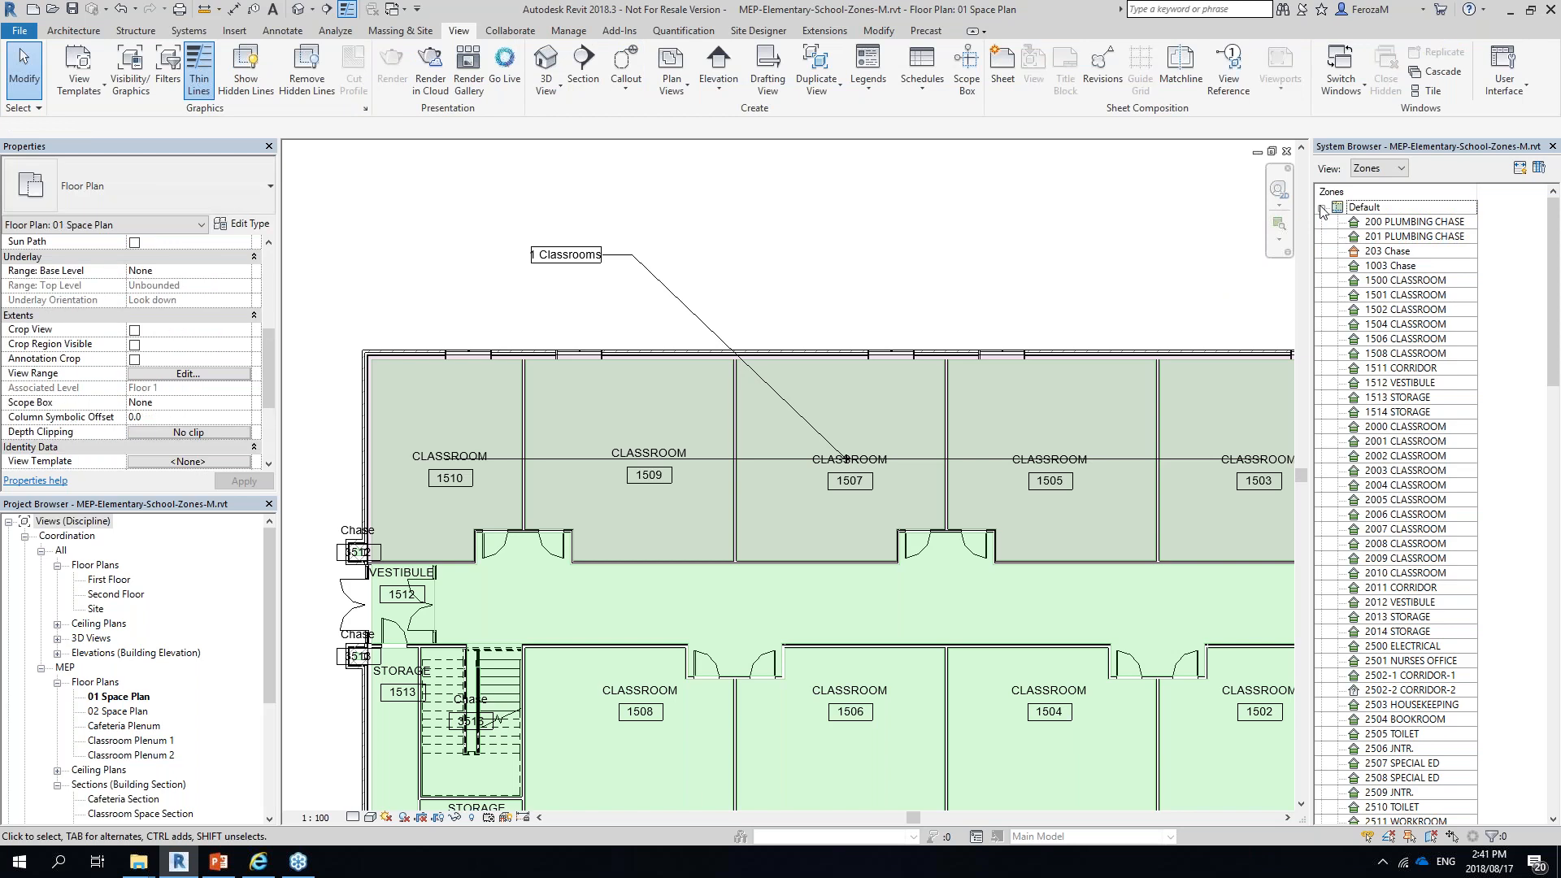
{"action": "left_click", "coordinate": [1321, 209]}
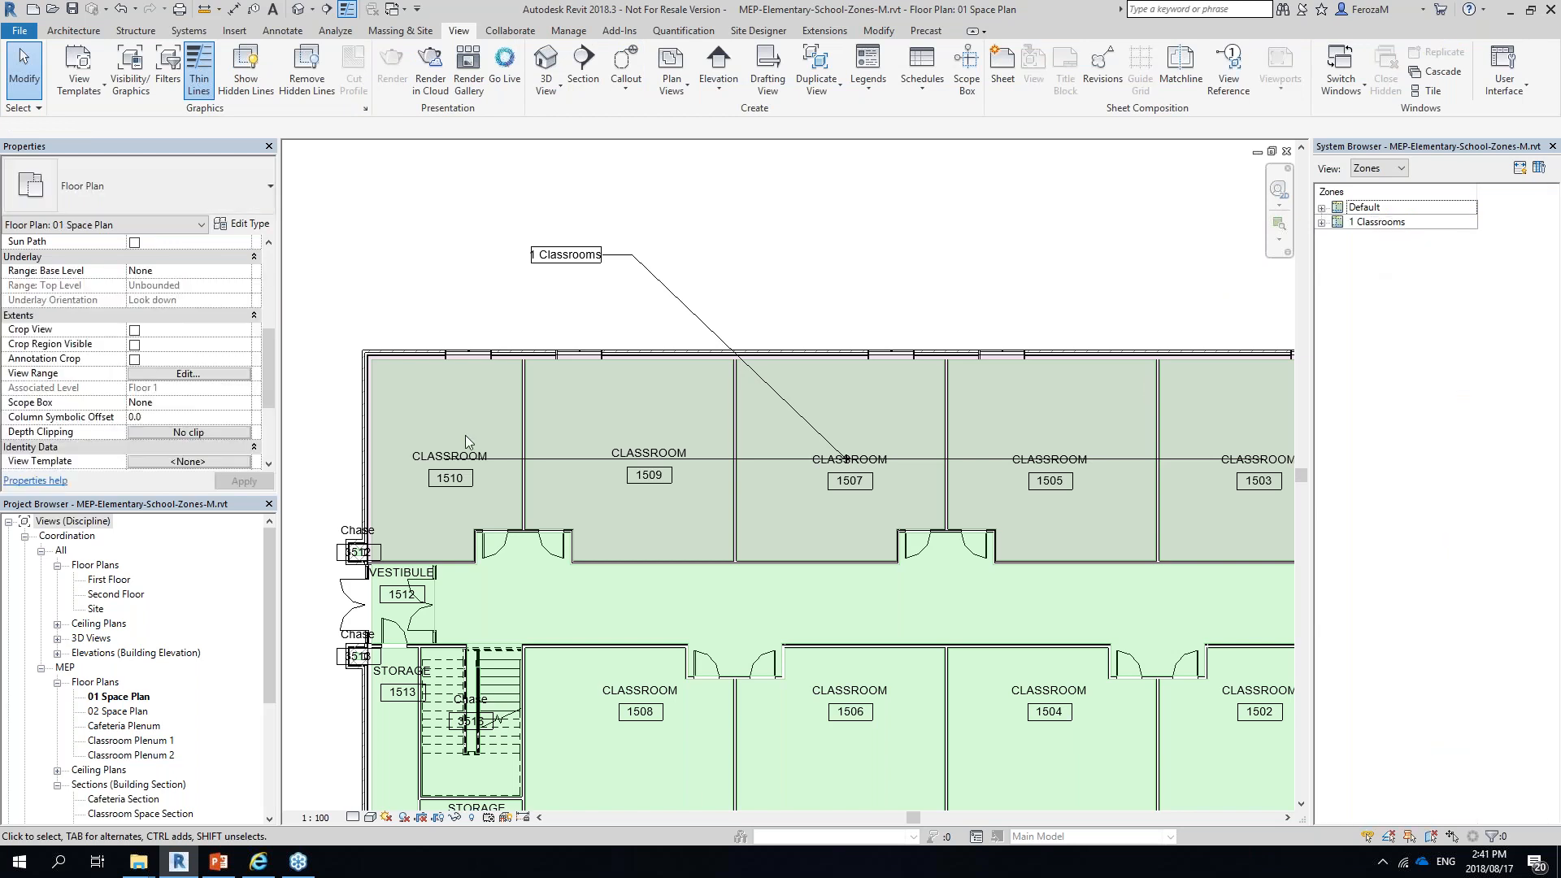
Create a new HVAC zone from the Toilet 2505 and Toilet 2510 spaces beside the gym and finish editing it
{"action": "scroll", "coordinate": [465, 436], "scroll_direction": "down", "scroll_amount": 3}
{"action": "scroll", "coordinate": [1109, 657], "scroll_direction": "up", "scroll_amount": 1}
{"action": "middle_click_drag", "start_coordinate": [634, 742], "coordinate": [765, 509]}
{"action": "scroll", "coordinate": [637, 593], "scroll_direction": "up", "scroll_amount": 1}
{"action": "scroll", "coordinate": [636, 593], "scroll_direction": "down", "scroll_amount": 1}
{"action": "scroll", "coordinate": [1114, 557], "scroll_direction": "up", "scroll_amount": 1}
{"action": "middle_click_drag", "start_coordinate": [1278, 658], "coordinate": [906, 596]}
{"action": "middle_click_drag", "start_coordinate": [1055, 183], "coordinate": [1038, 436]}
{"action": "middle_click_drag", "start_coordinate": [1014, 343], "coordinate": [986, 387]}
{"action": "scroll", "coordinate": [889, 592], "scroll_direction": "up", "scroll_amount": 1}
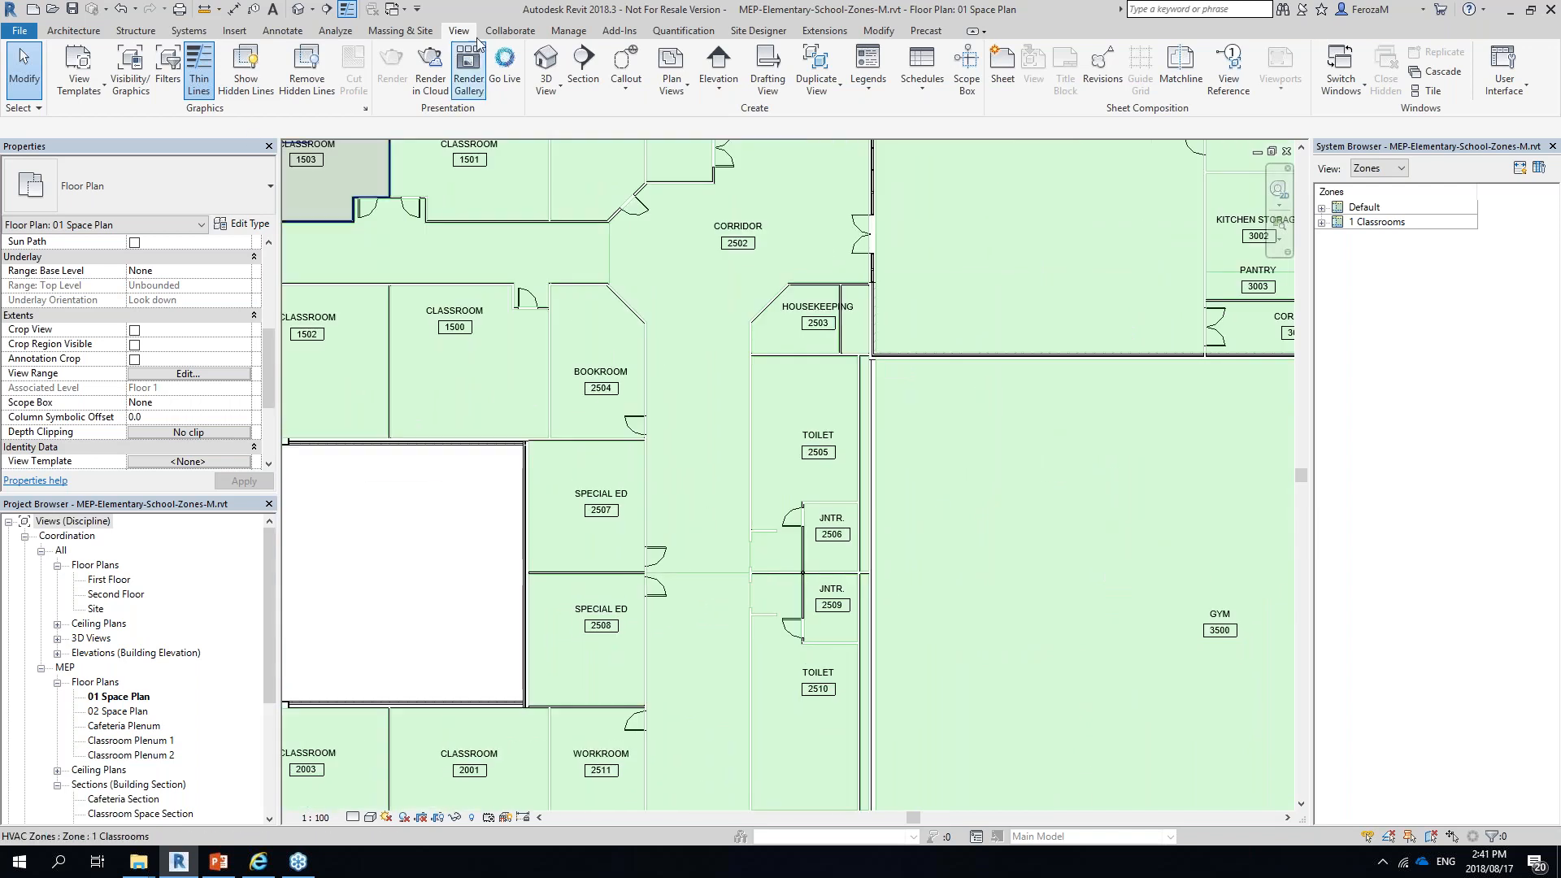
{"action": "left_click", "coordinate": [354, 32]}
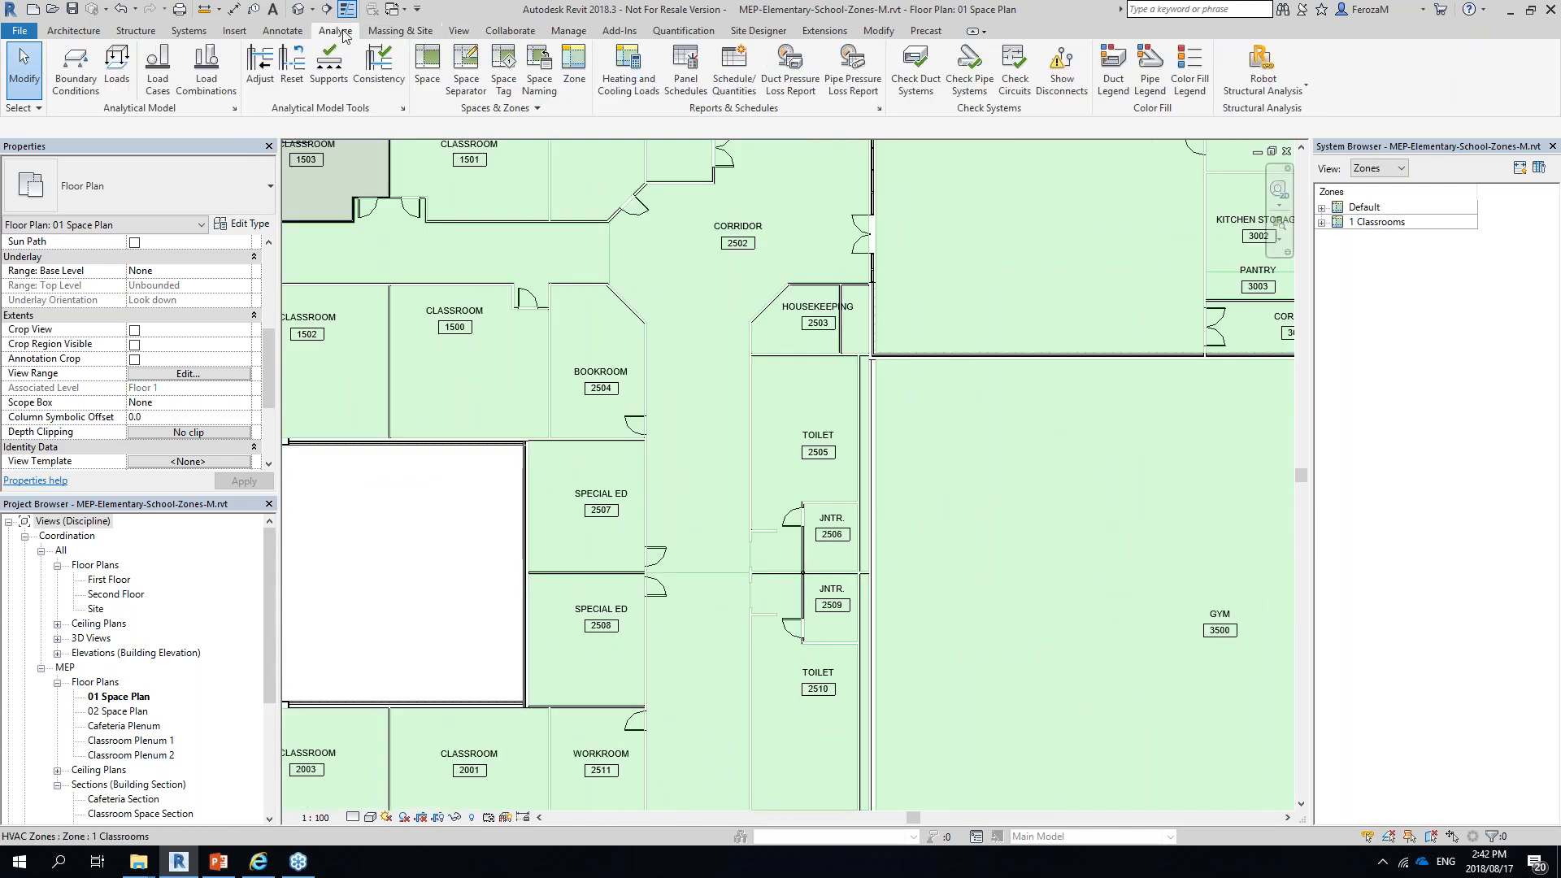
{"action": "left_click", "coordinate": [574, 65]}
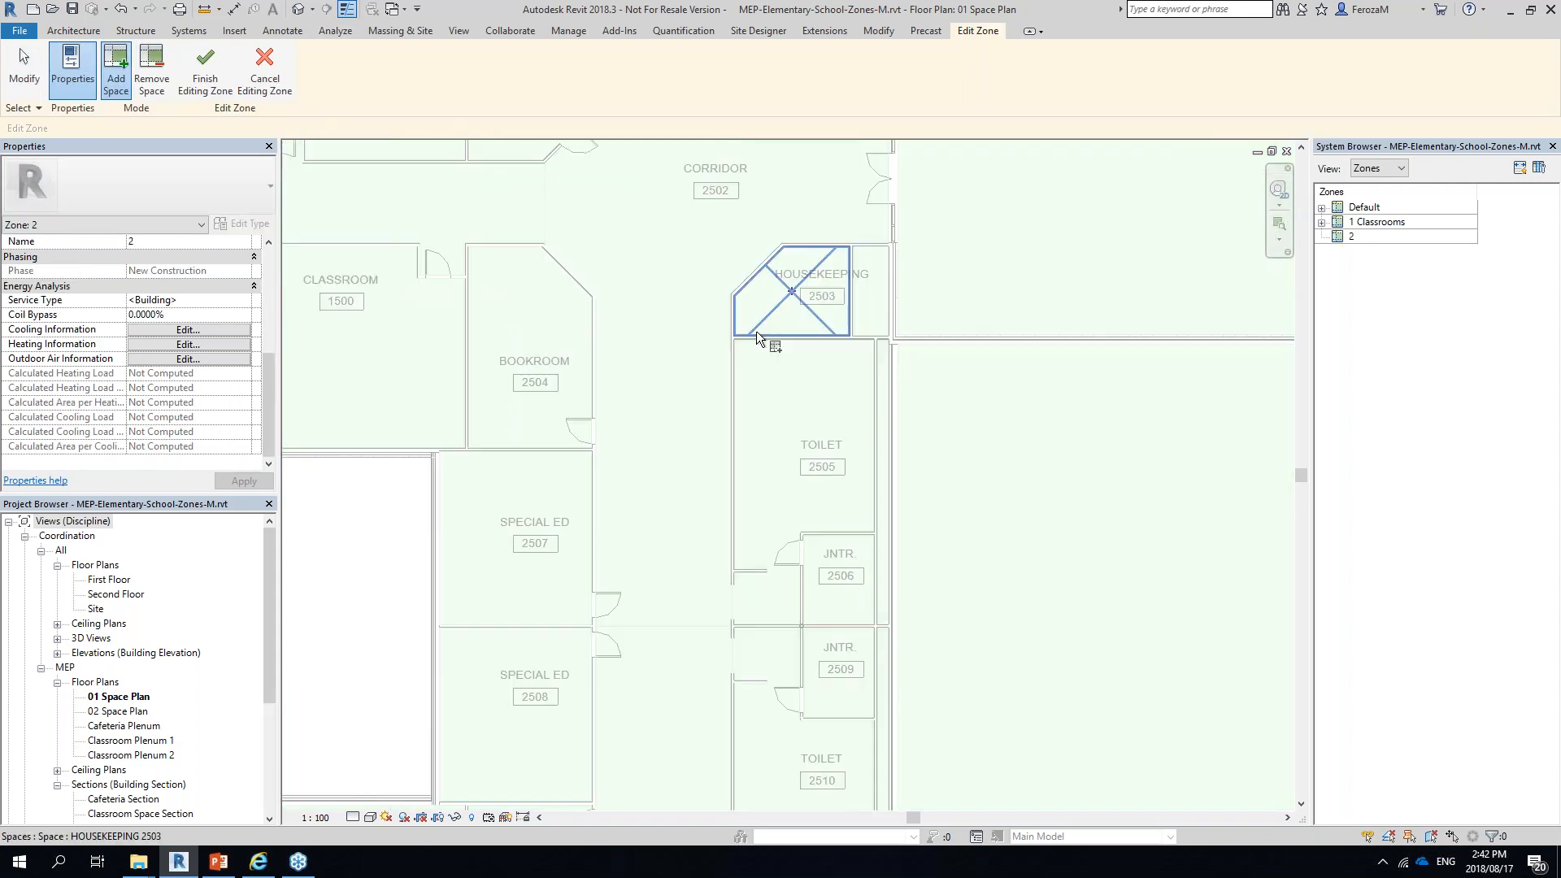
{"action": "scroll", "coordinate": [756, 330], "scroll_direction": "down", "scroll_amount": 1}
{"action": "left_click", "coordinate": [766, 364]}
{"action": "left_click", "coordinate": [807, 651]}
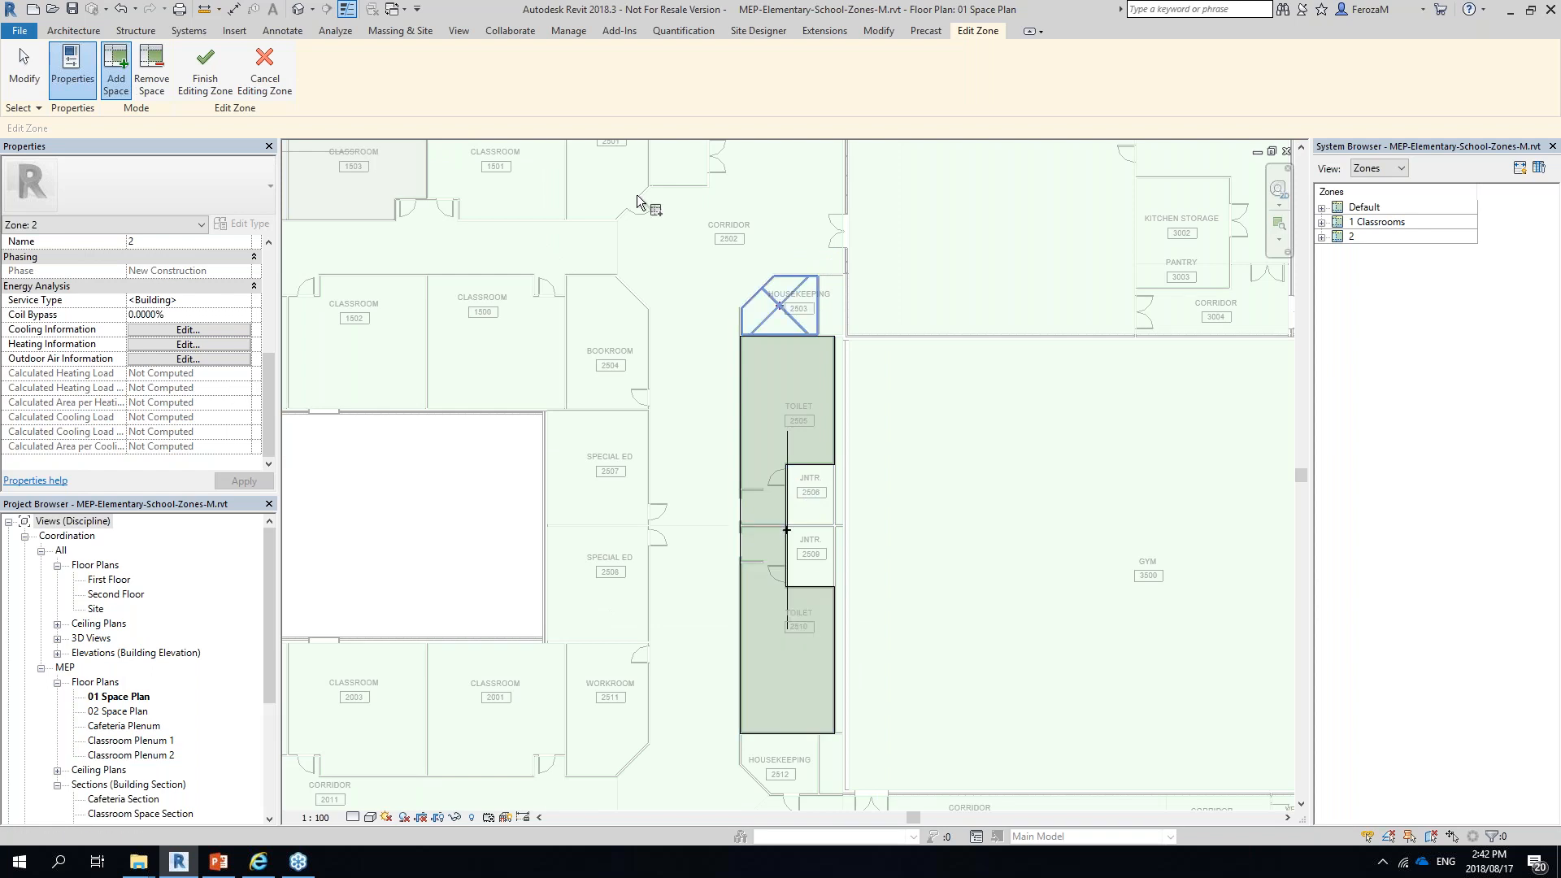
{"action": "left_click", "coordinate": [205, 70]}
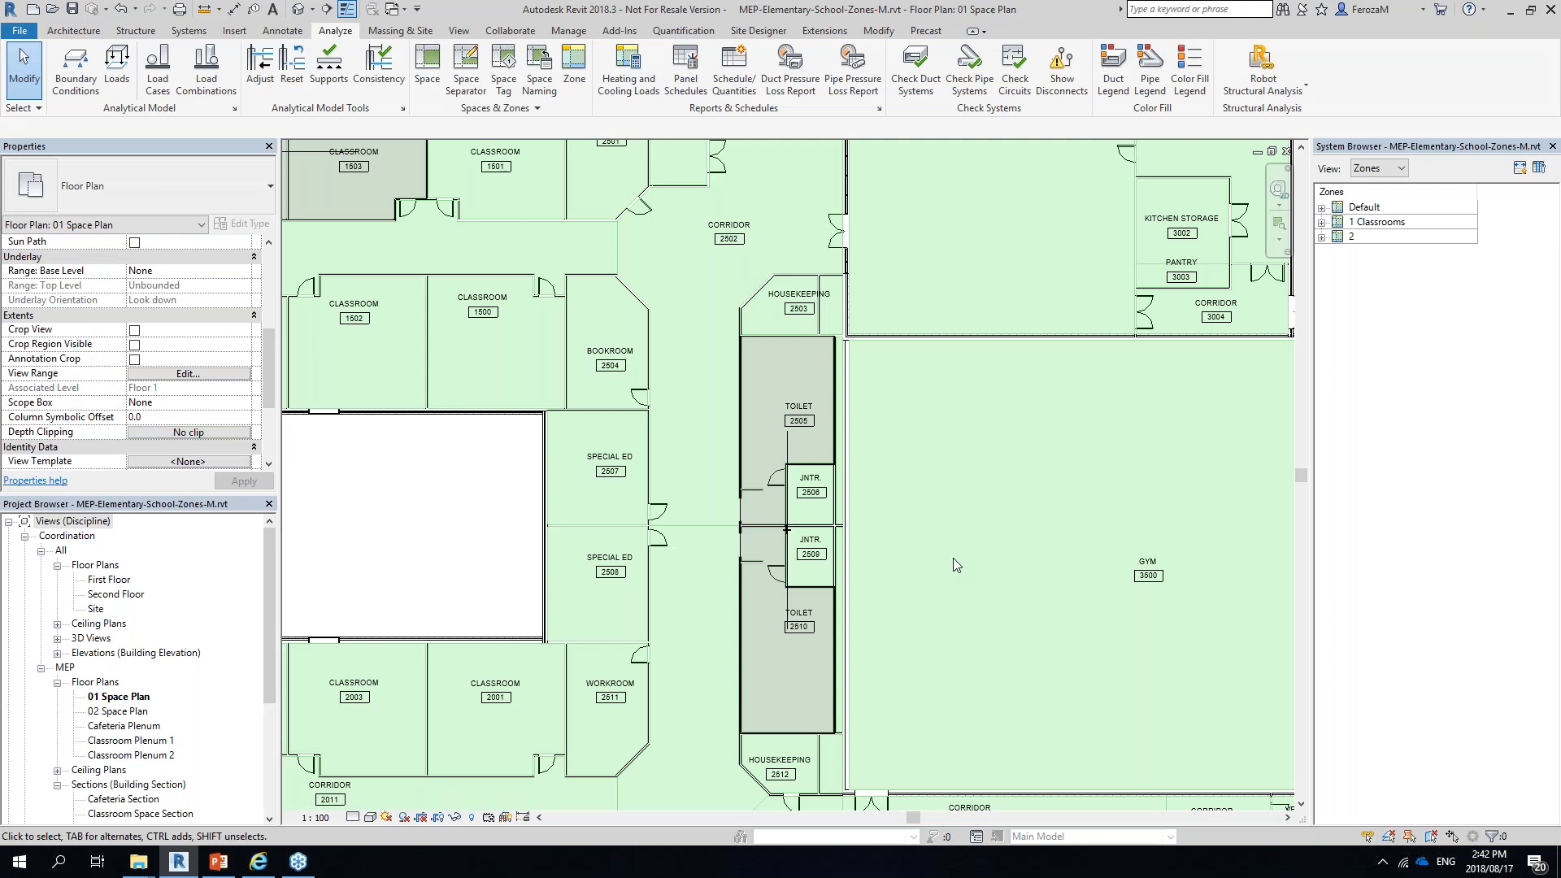
Tag the toilets' zone by category with a leader into the corridor and rename the zone 2 Restrooms
{"action": "left_click", "coordinate": [282, 30]}
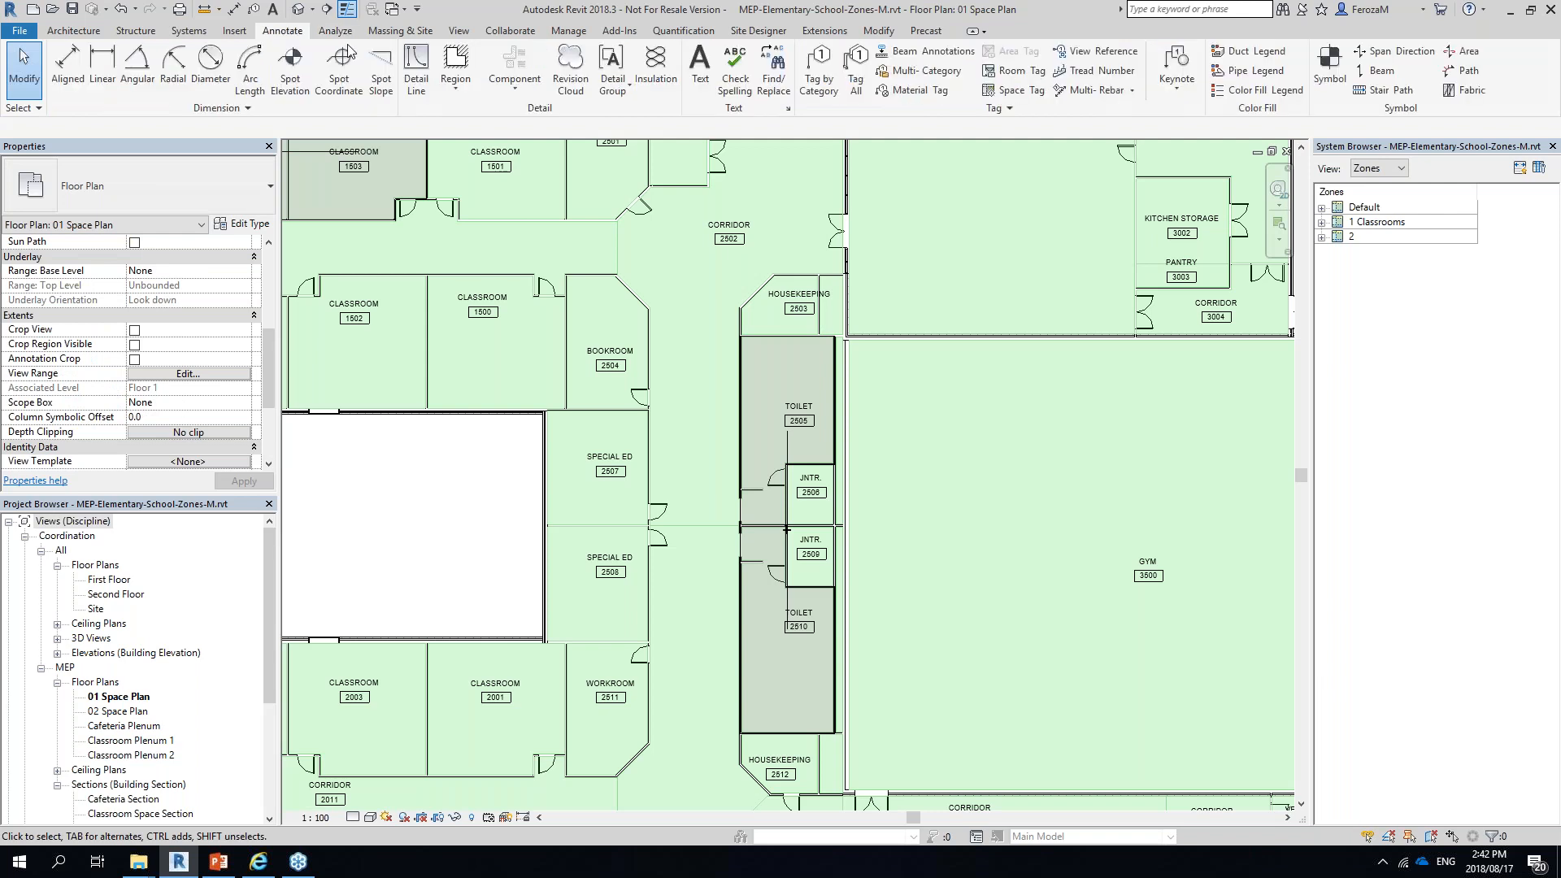
{"action": "left_click", "coordinate": [819, 70]}
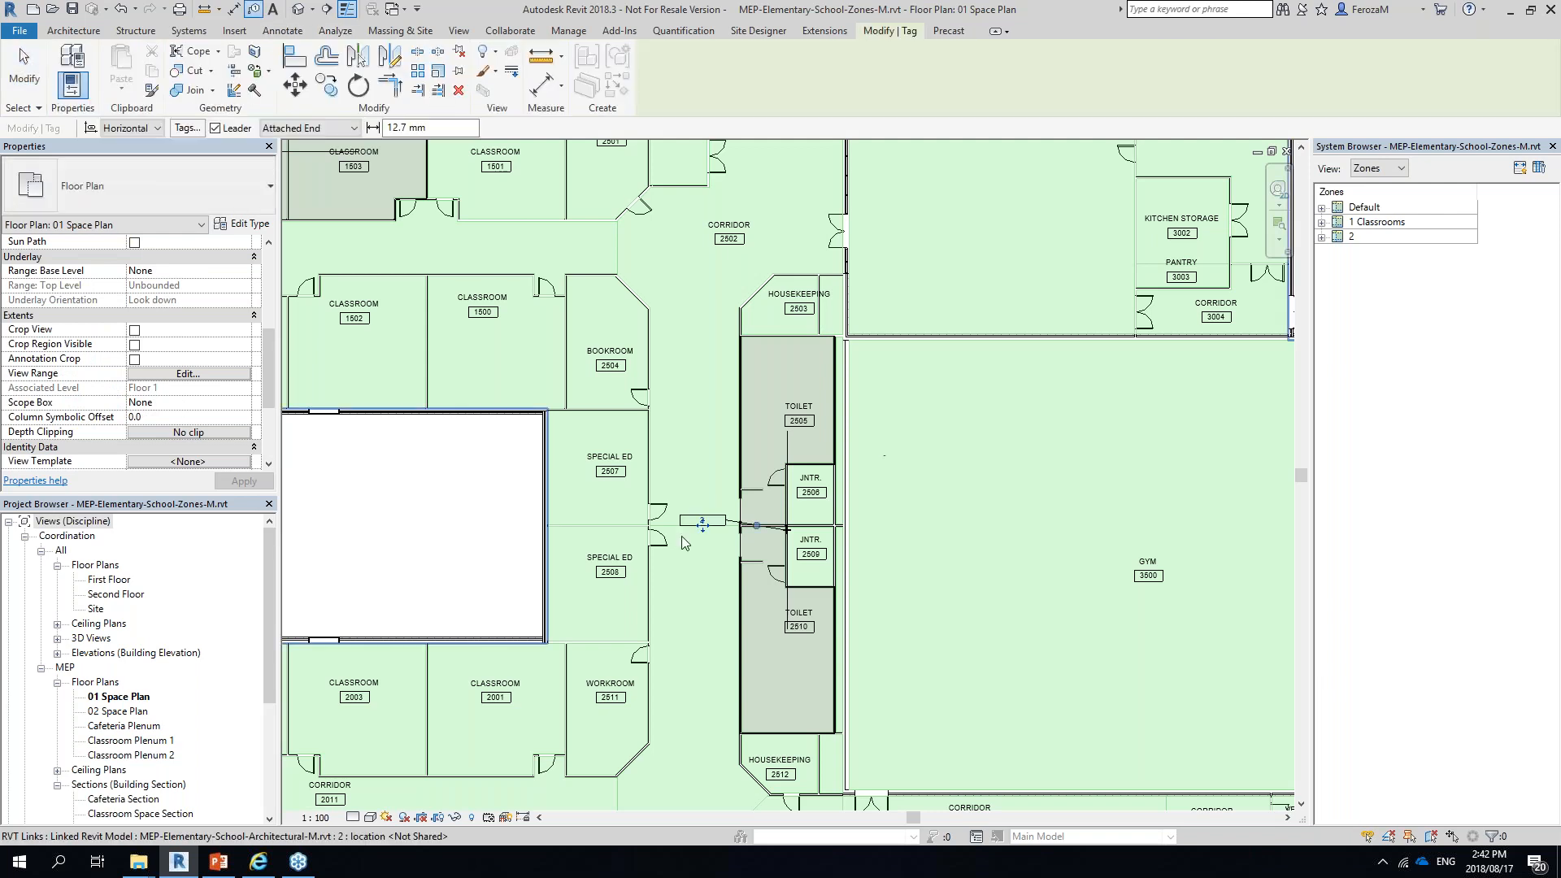
{"action": "scroll", "coordinate": [687, 543], "scroll_direction": "up", "scroll_amount": 3}
{"action": "left_click", "coordinate": [702, 524]}
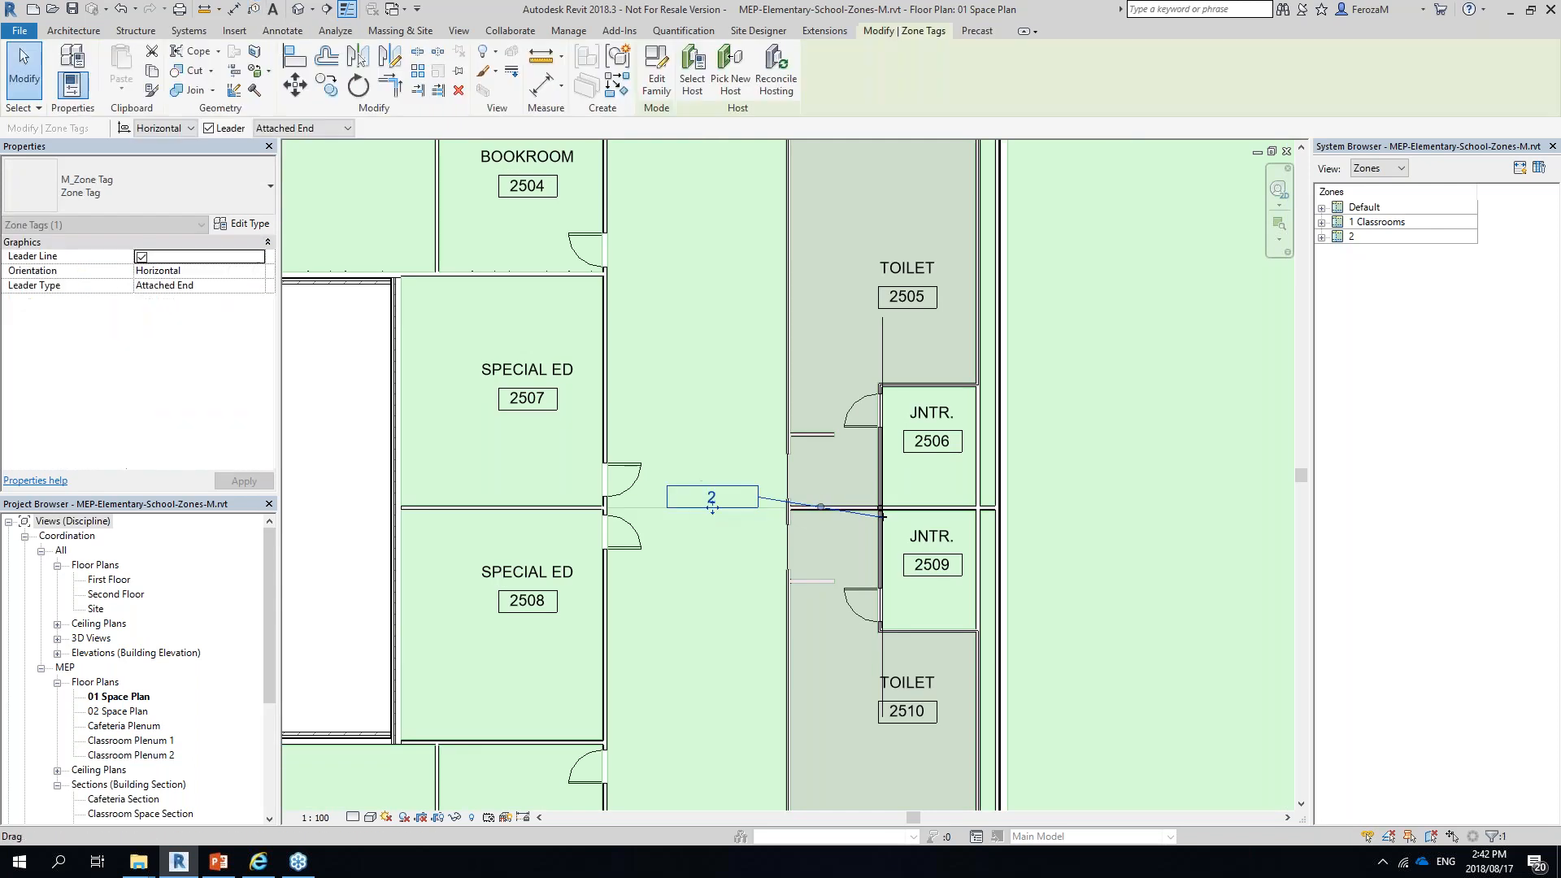
{"action": "left_click", "coordinate": [712, 499]}
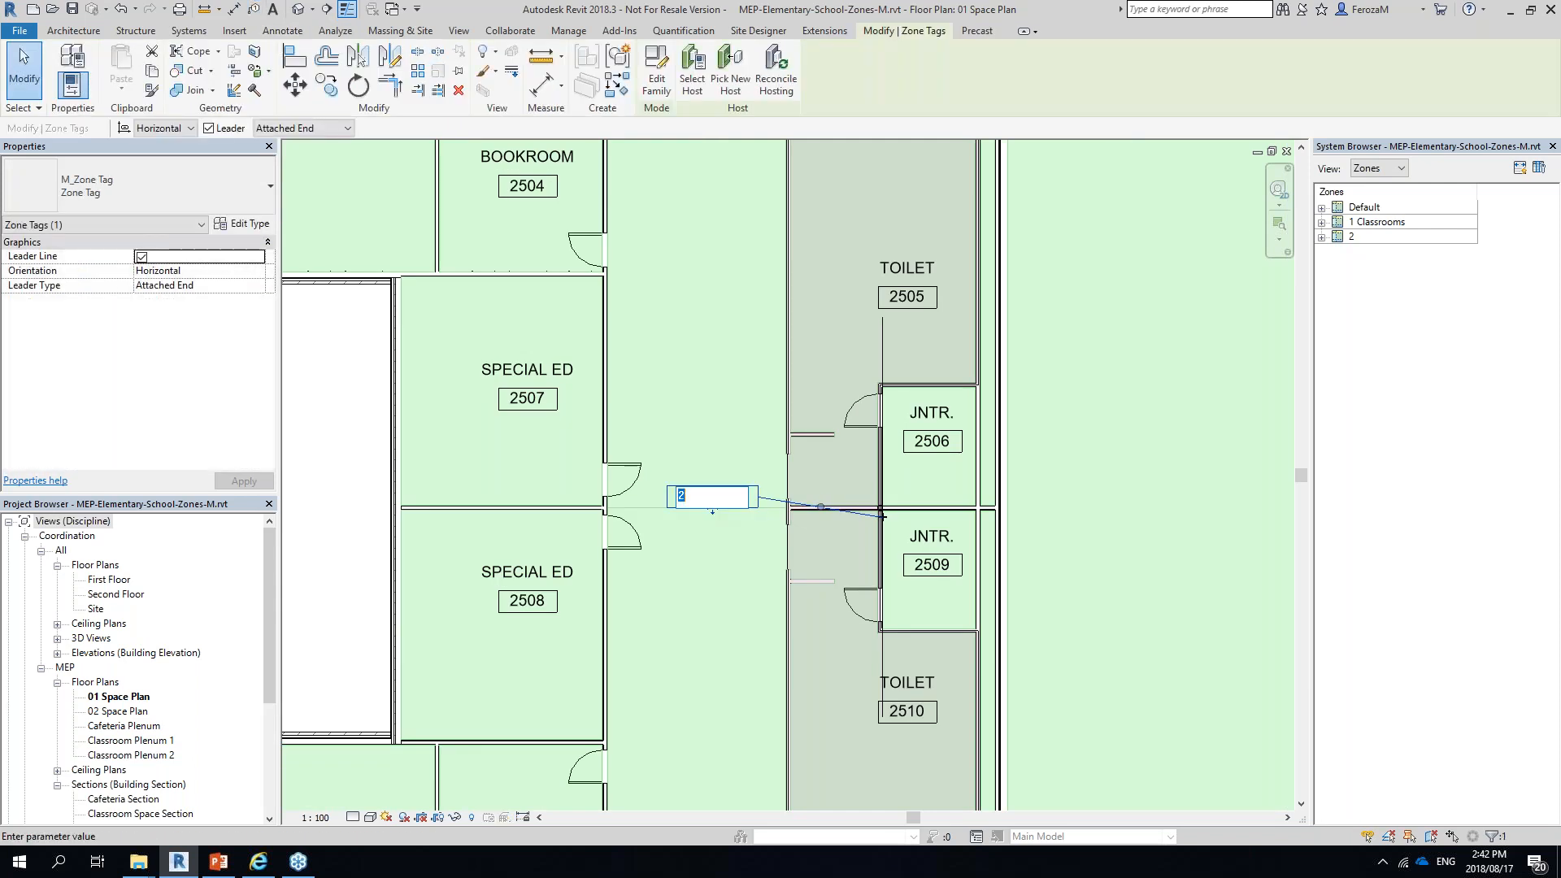
{"action": "type", "text": "2 Restrooms"}
{"action": "left_click", "coordinate": [1277, 510]}
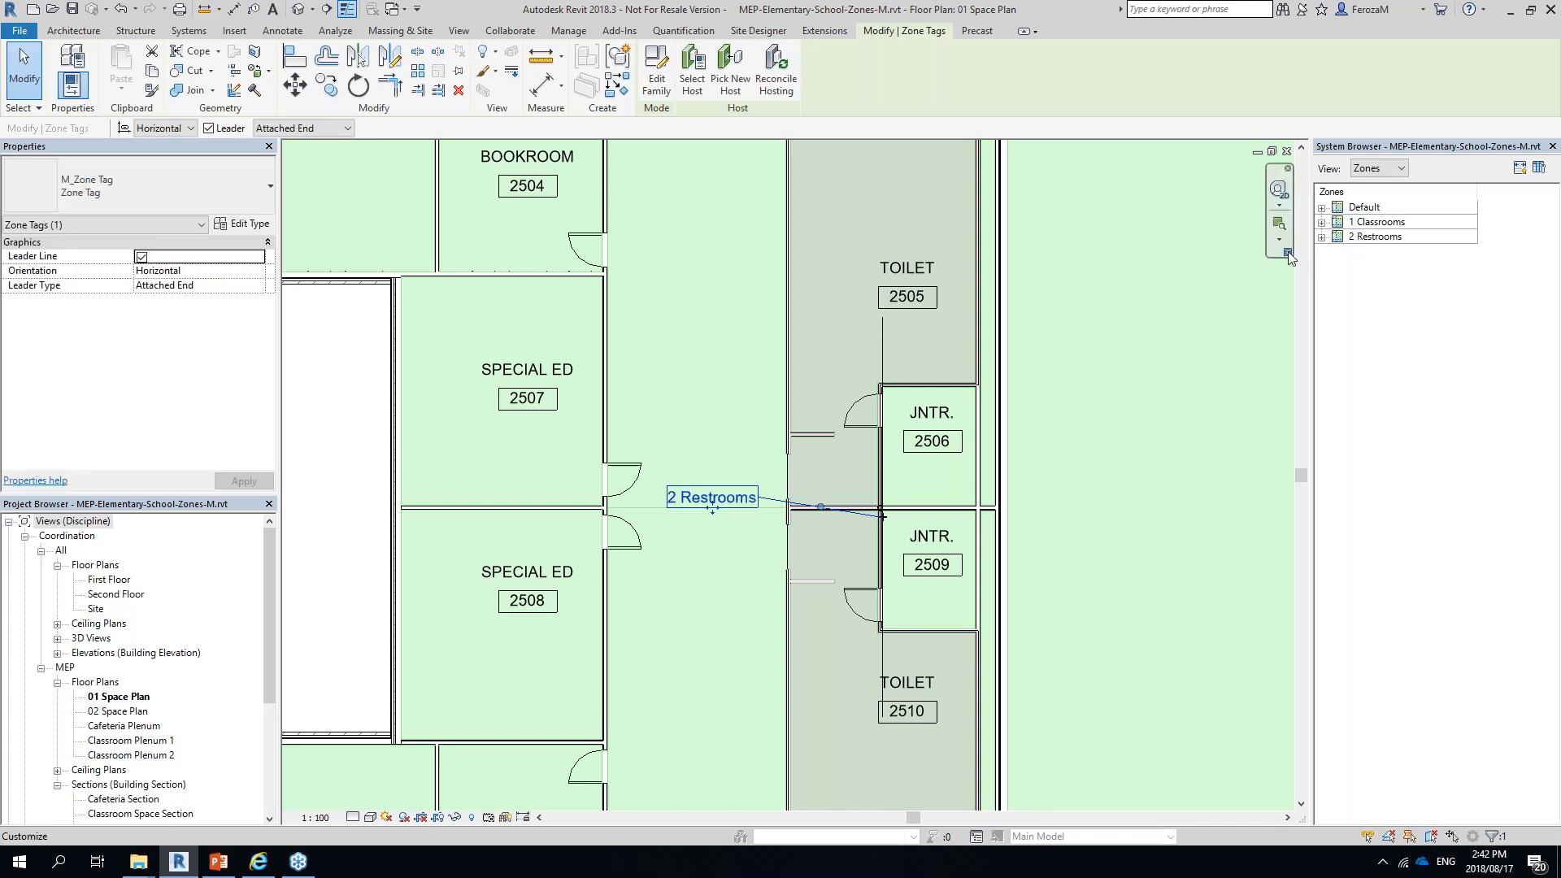
Review the 2 Restrooms zone and its 2505 Toilet and 2510 Toilet spaces in the System Browser against the plan
{"action": "left_click", "coordinate": [1374, 236]}
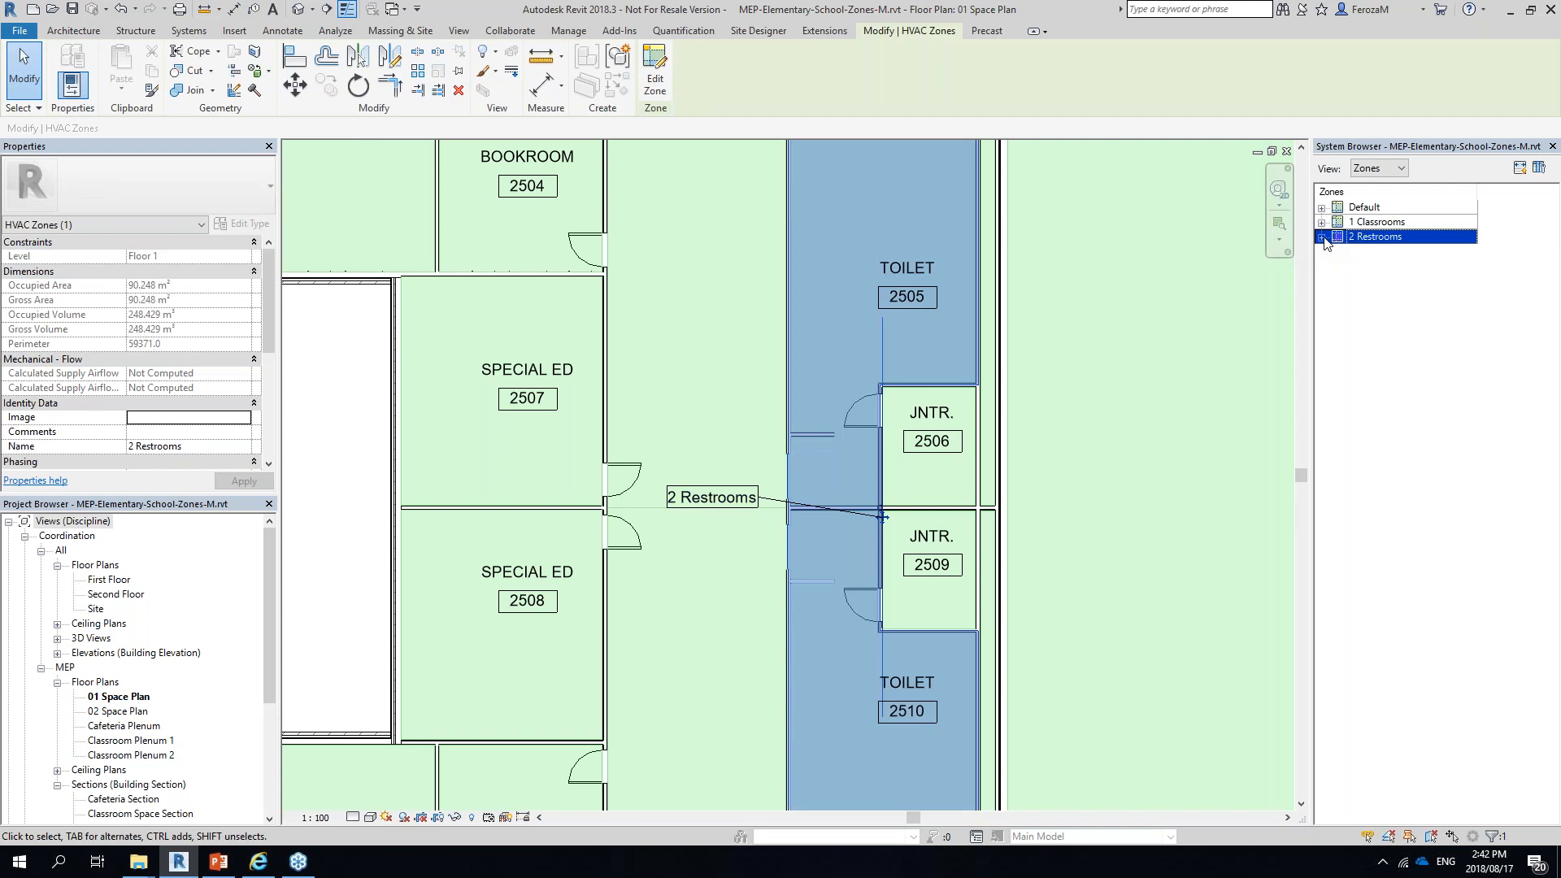
{"action": "left_click", "coordinate": [1322, 237]}
{"action": "left_click", "coordinate": [1423, 257]}
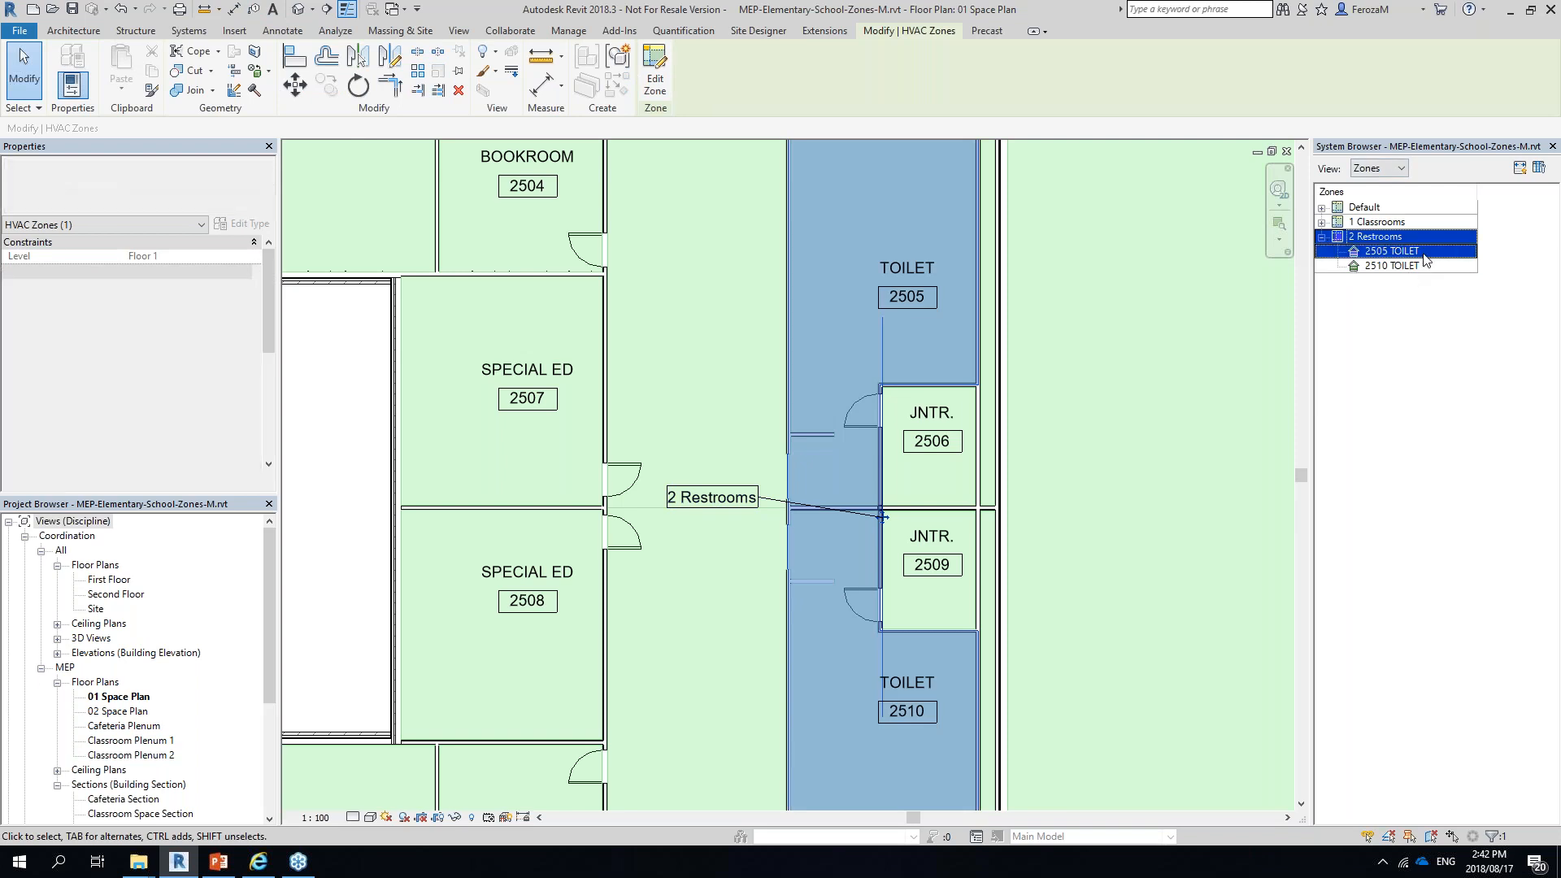
{"action": "left_click", "coordinate": [1392, 266]}
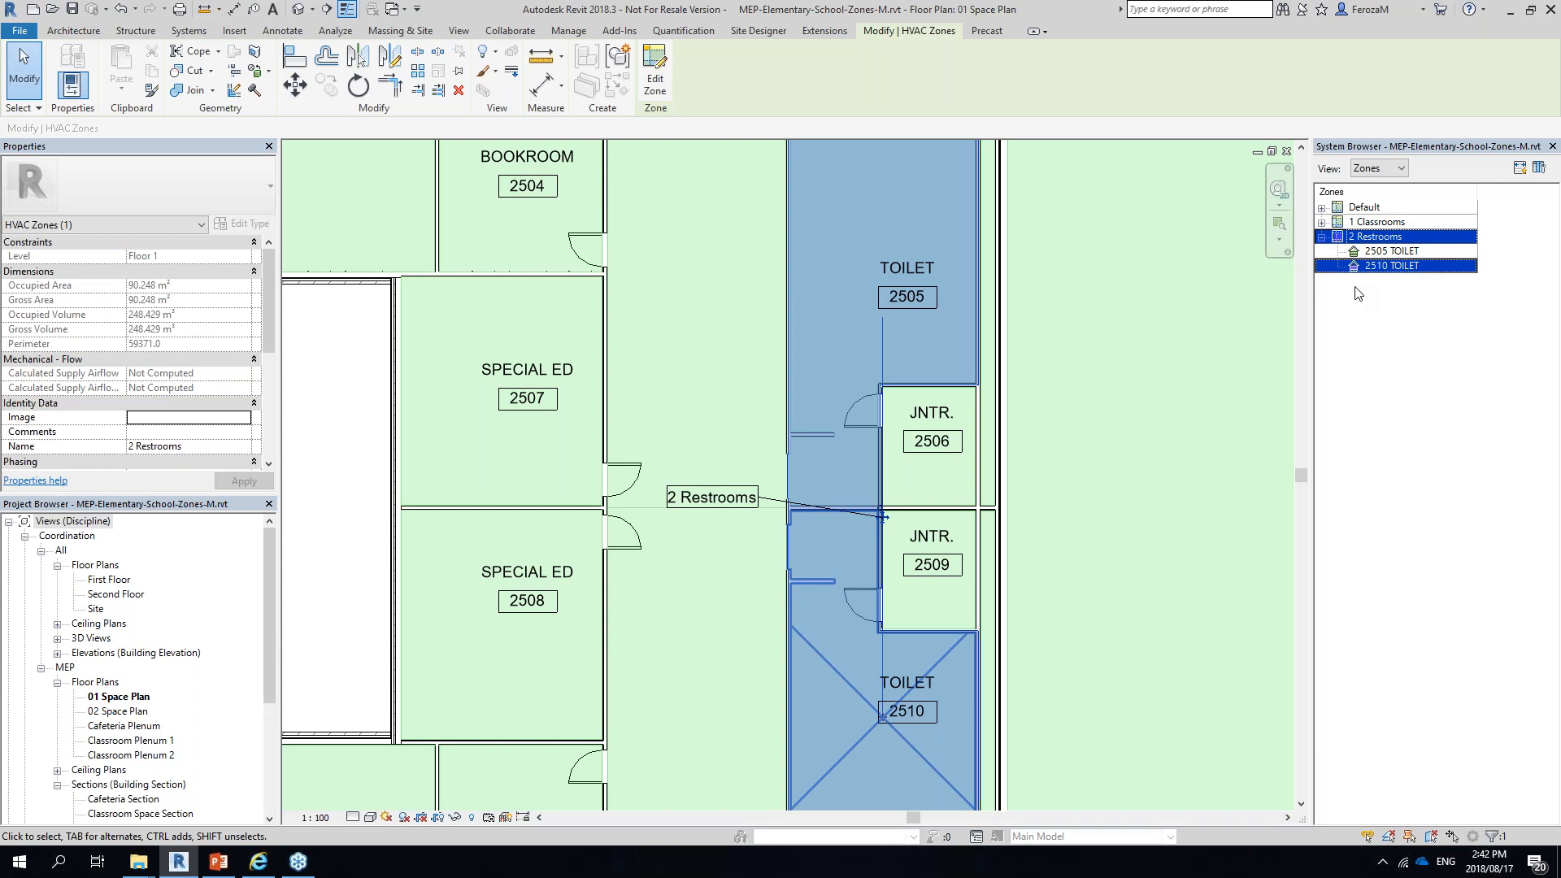
{"action": "scroll", "coordinate": [960, 242], "scroll_direction": "down", "scroll_amount": 3}
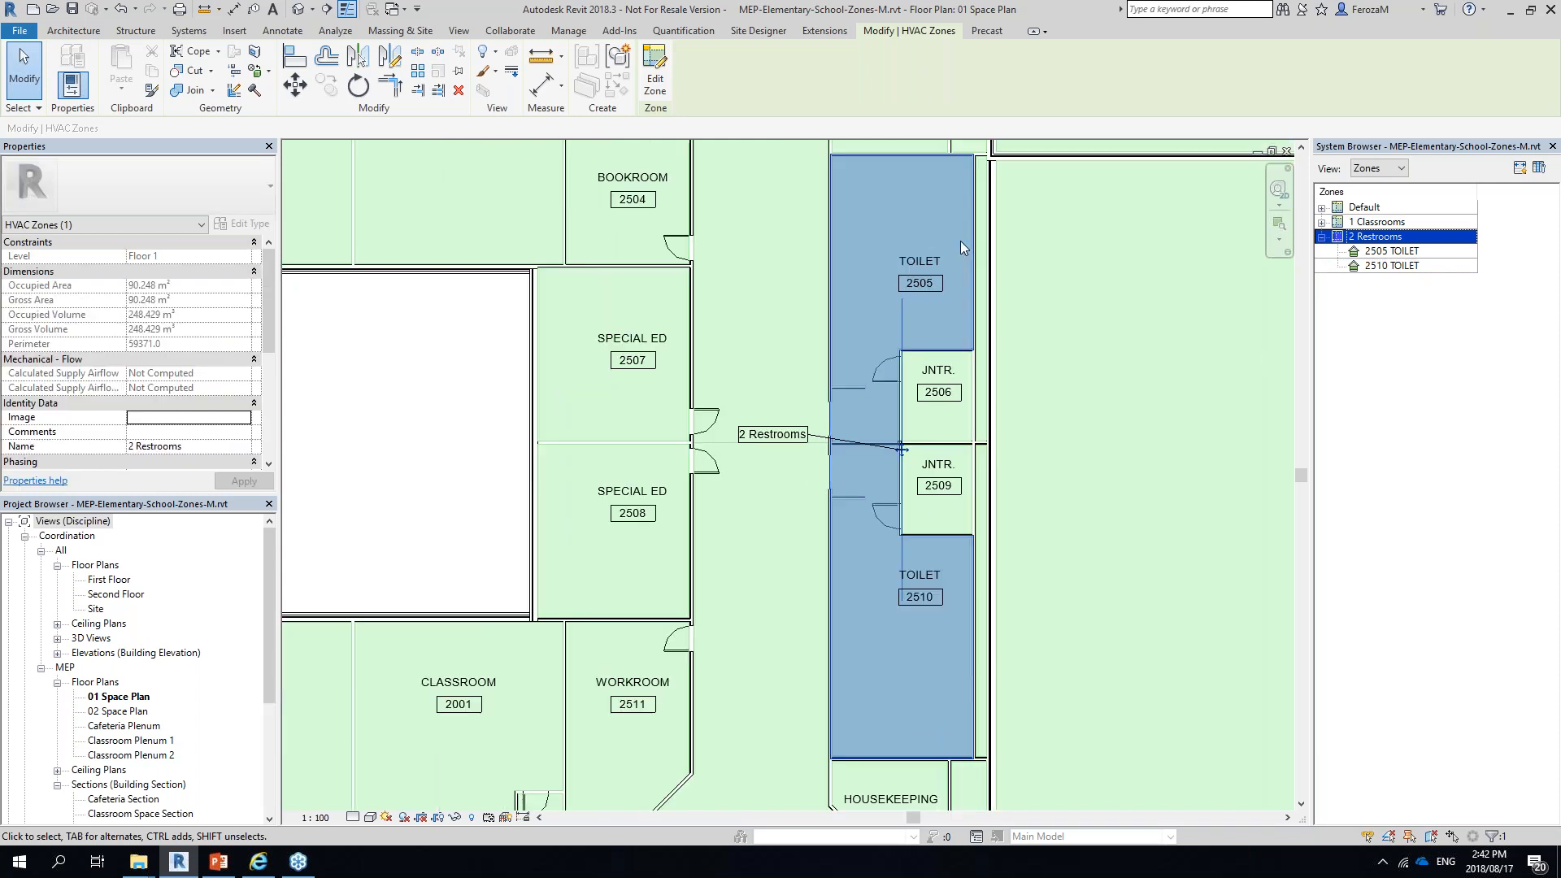
{"action": "scroll", "coordinate": [960, 241], "scroll_direction": "down", "scroll_amount": 5}
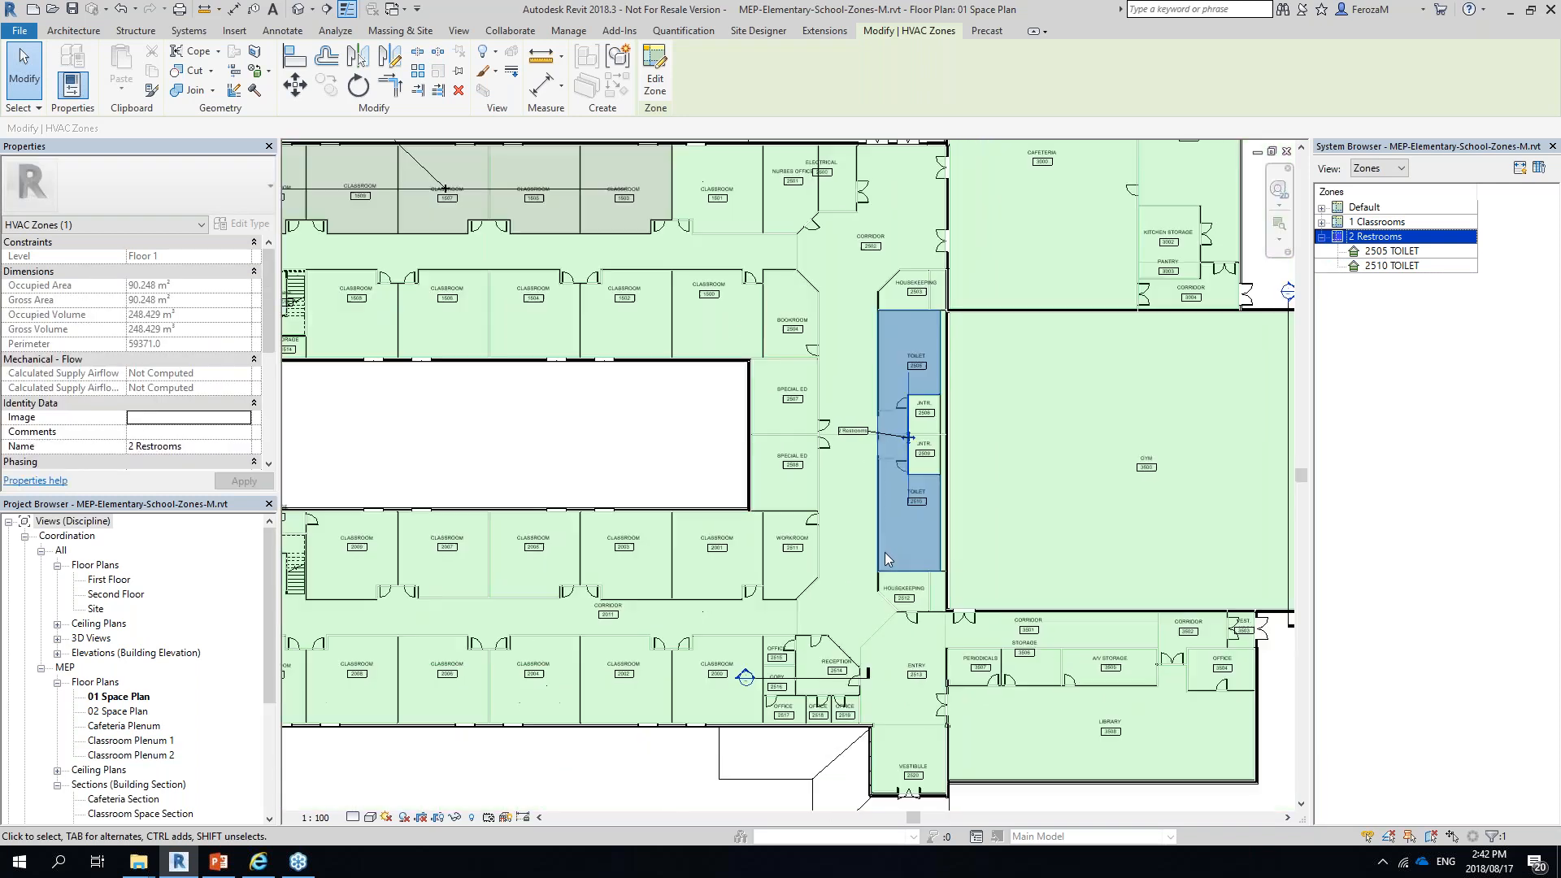
Switch to the MEP1 presentation in PowerPoint and advance to the 6. Create Color Schemes plan slide
{"action": "left_click", "coordinate": [218, 862]}
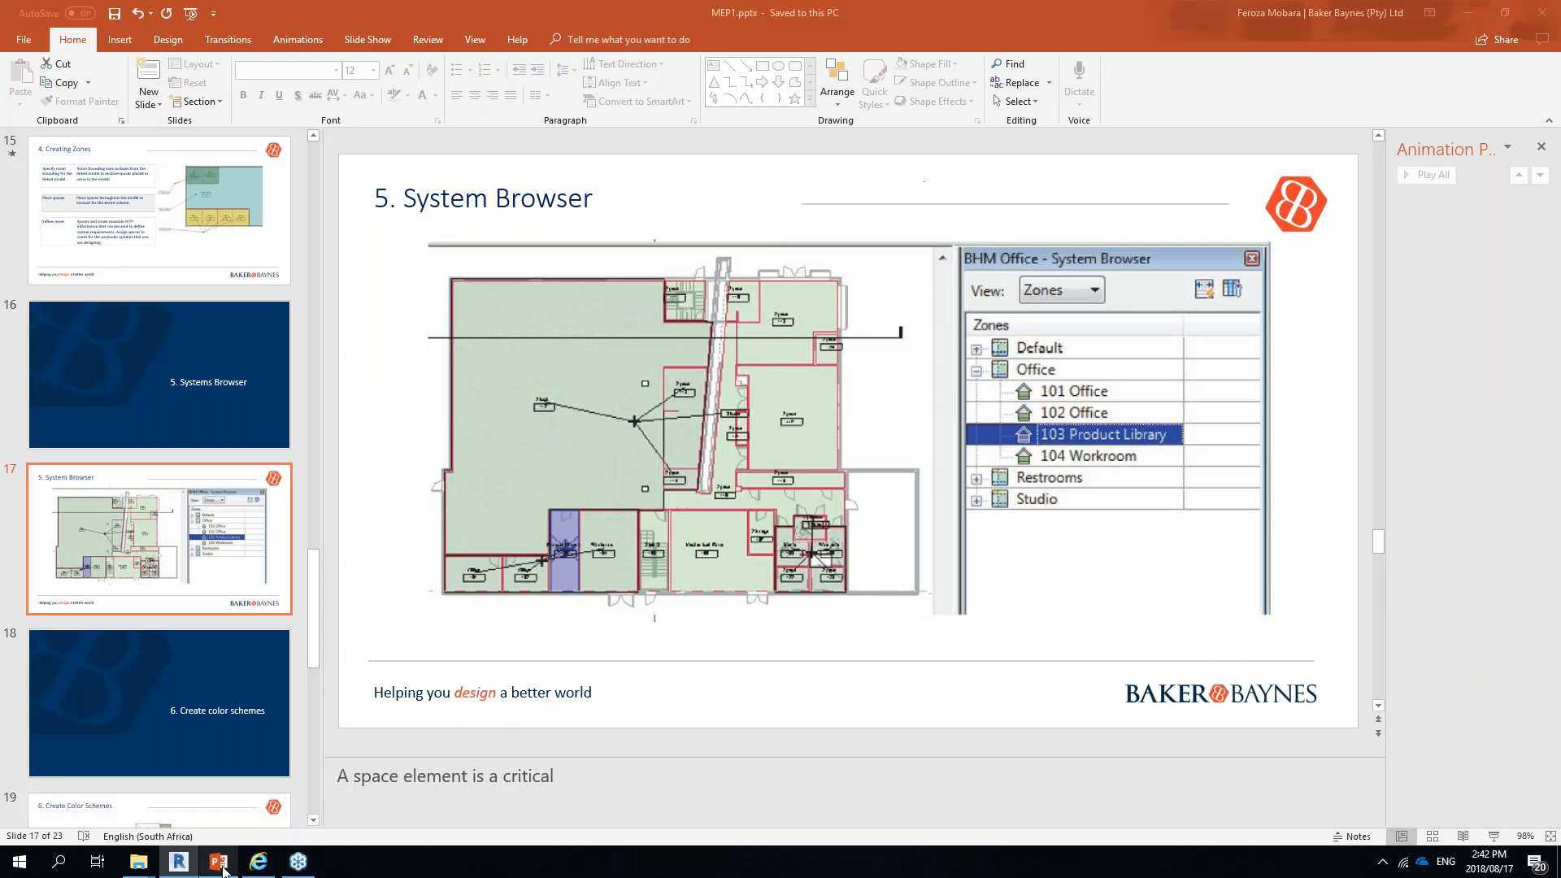
{"action": "scroll", "coordinate": [532, 389], "scroll_direction": "down", "scroll_amount": 1}
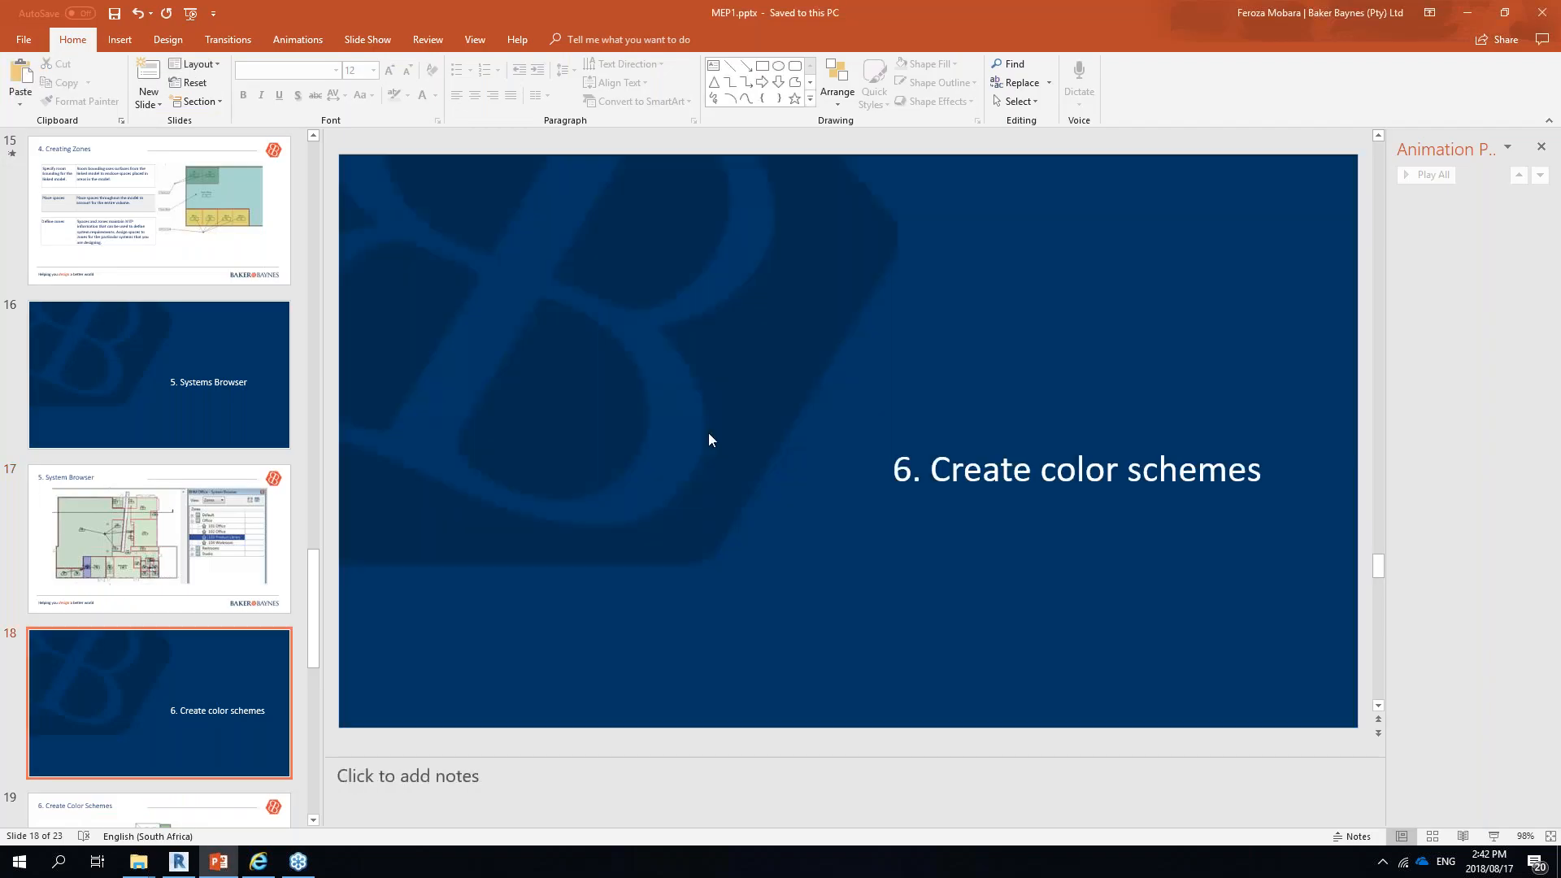
{"action": "scroll", "coordinate": [709, 434], "scroll_direction": "down", "scroll_amount": 1}
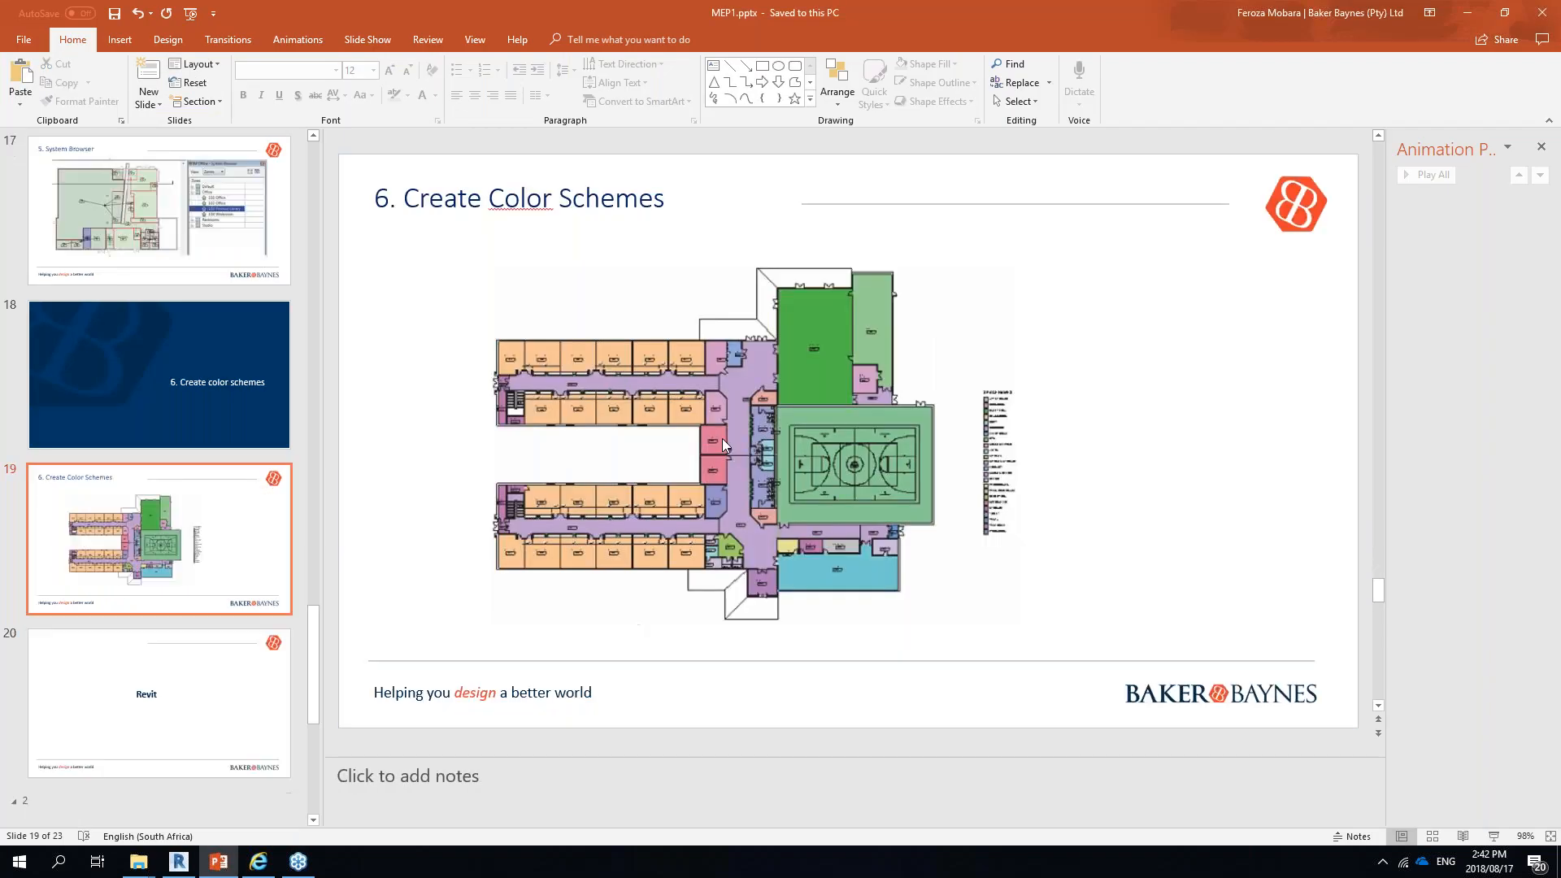
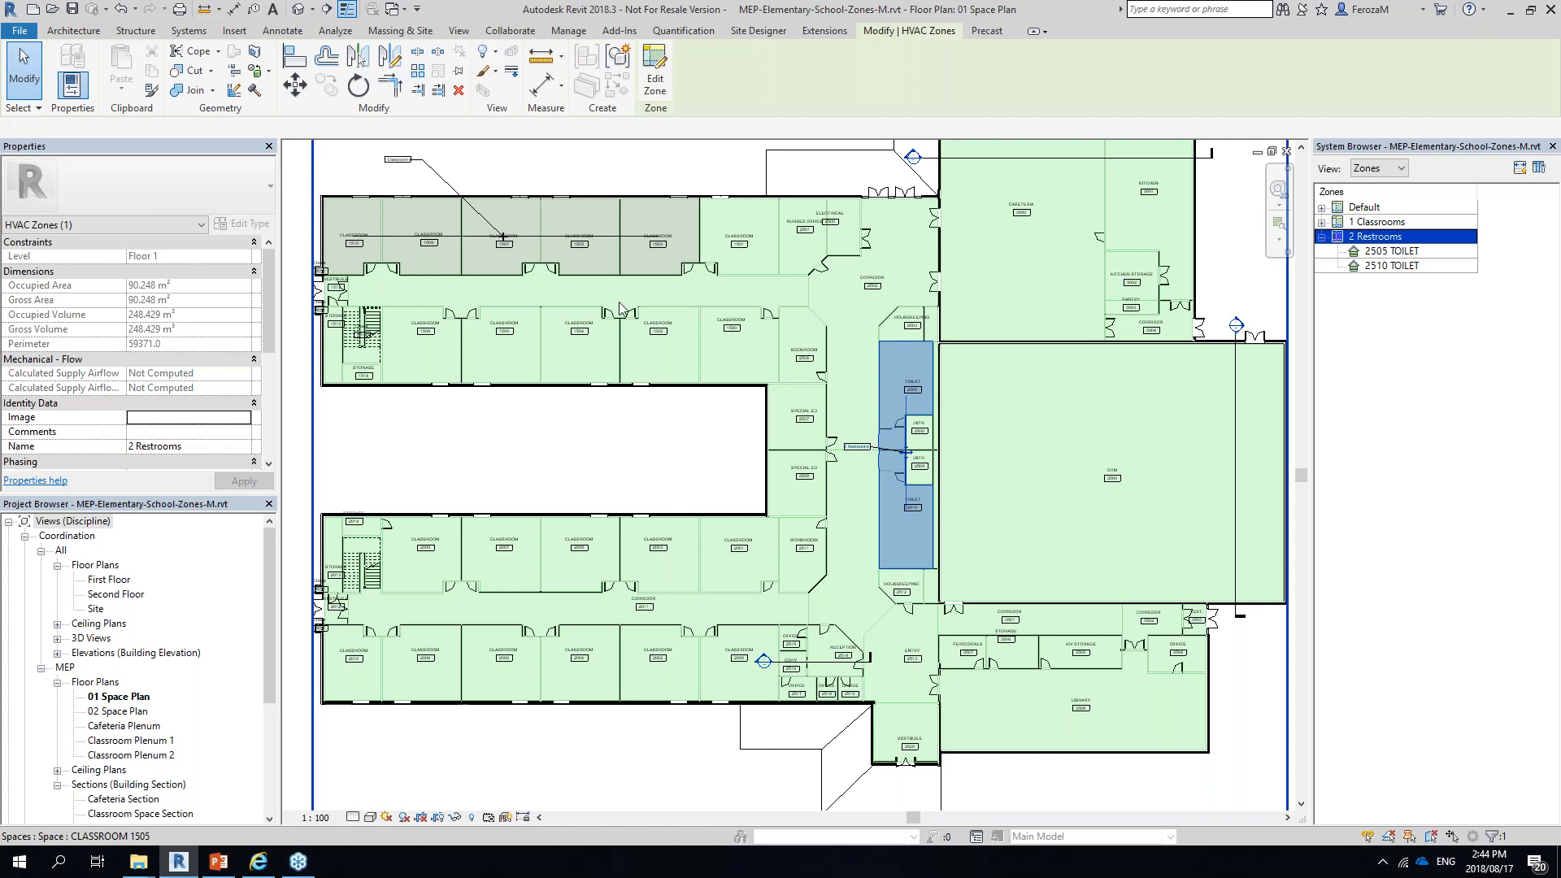
Clear the zone selection, check the 02 Space Plan view and return to the 01 Space Plan floor plan
{"action": "scroll", "coordinate": [609, 584], "scroll_direction": "down", "scroll_amount": 2}
{"action": "key", "text": "Escape"}
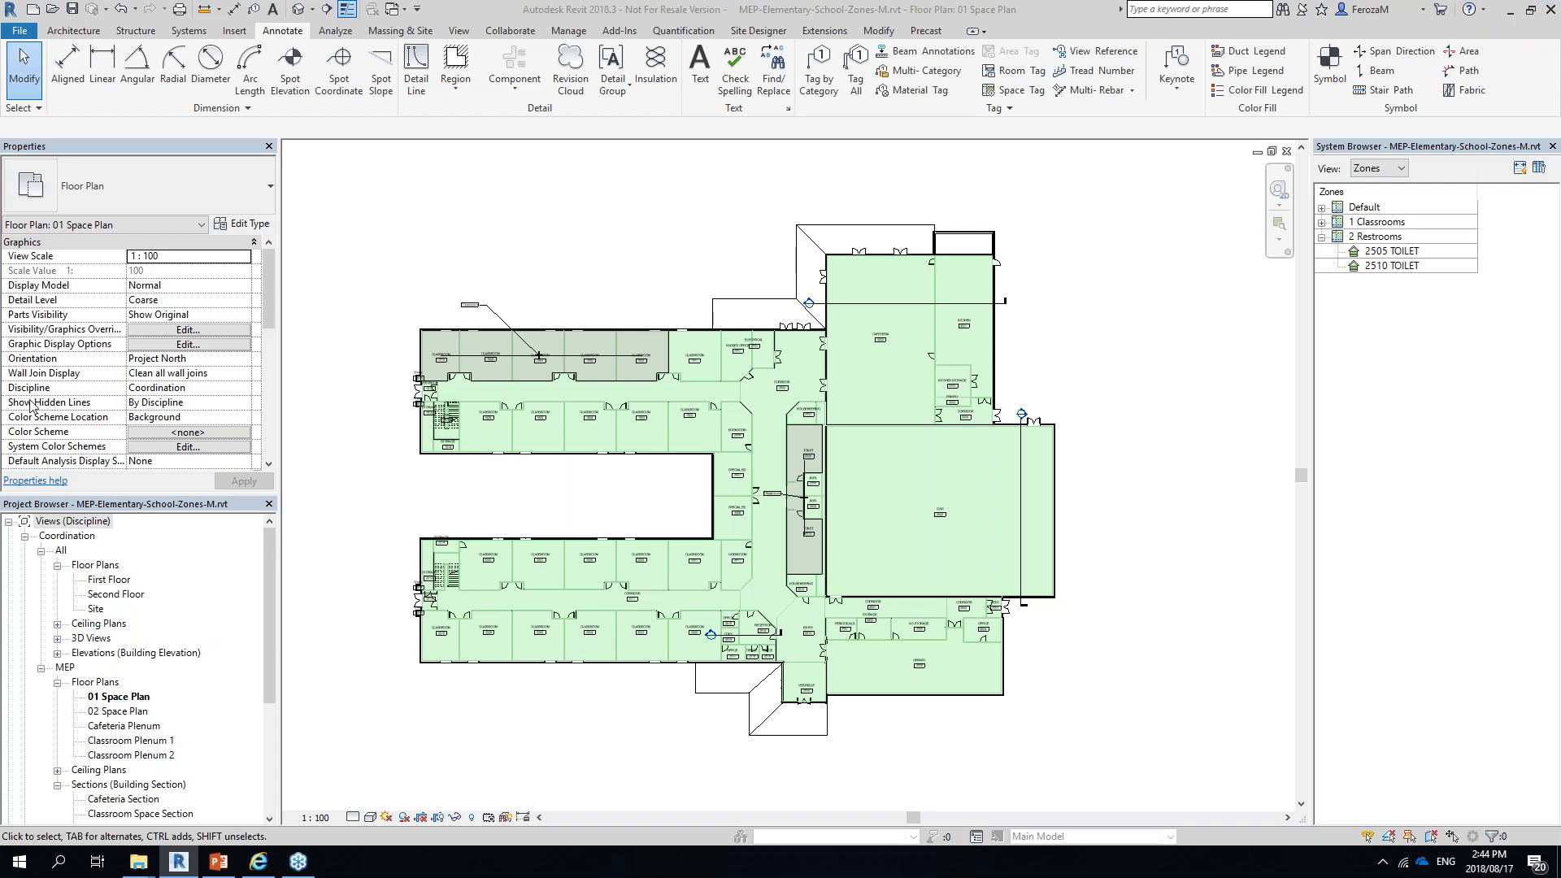
{"action": "double_click", "coordinate": [89, 583]}
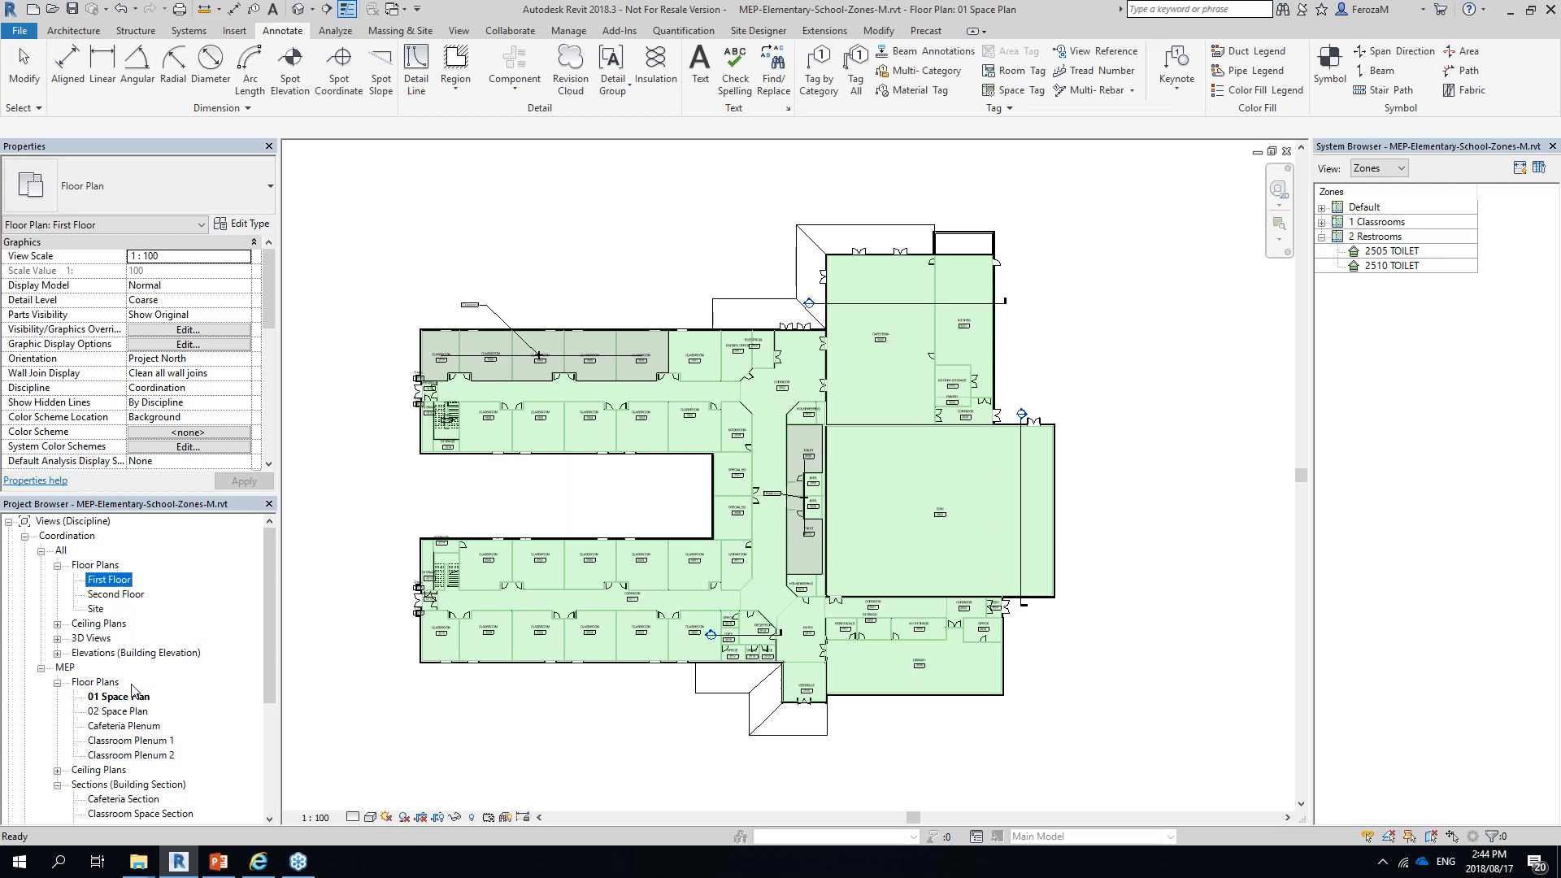
{"action": "left_click", "coordinate": [126, 716]}
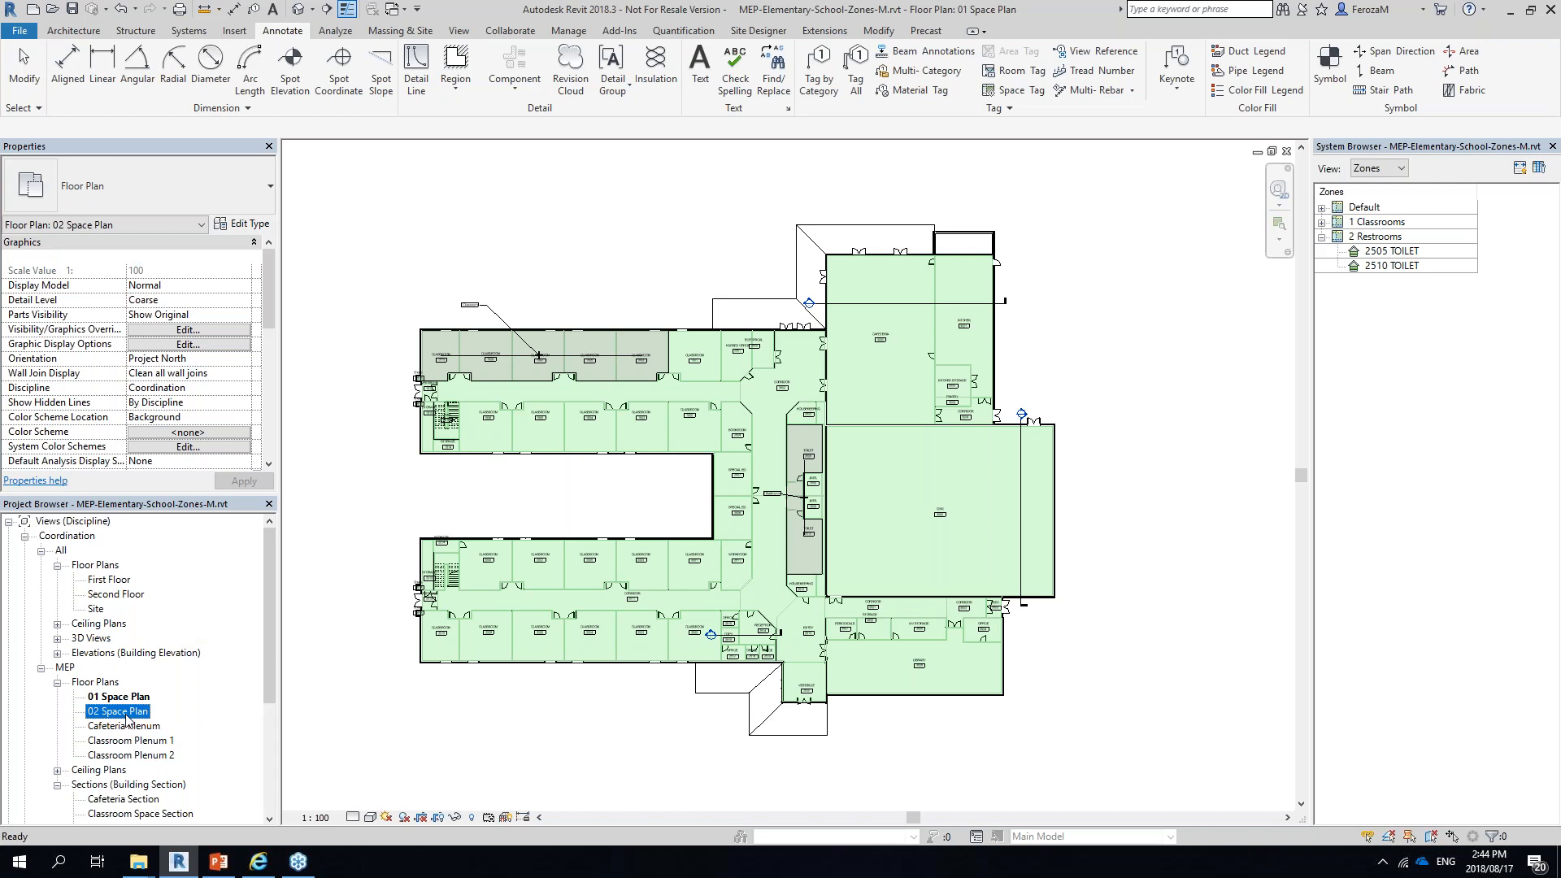
{"action": "double_click", "coordinate": [126, 712]}
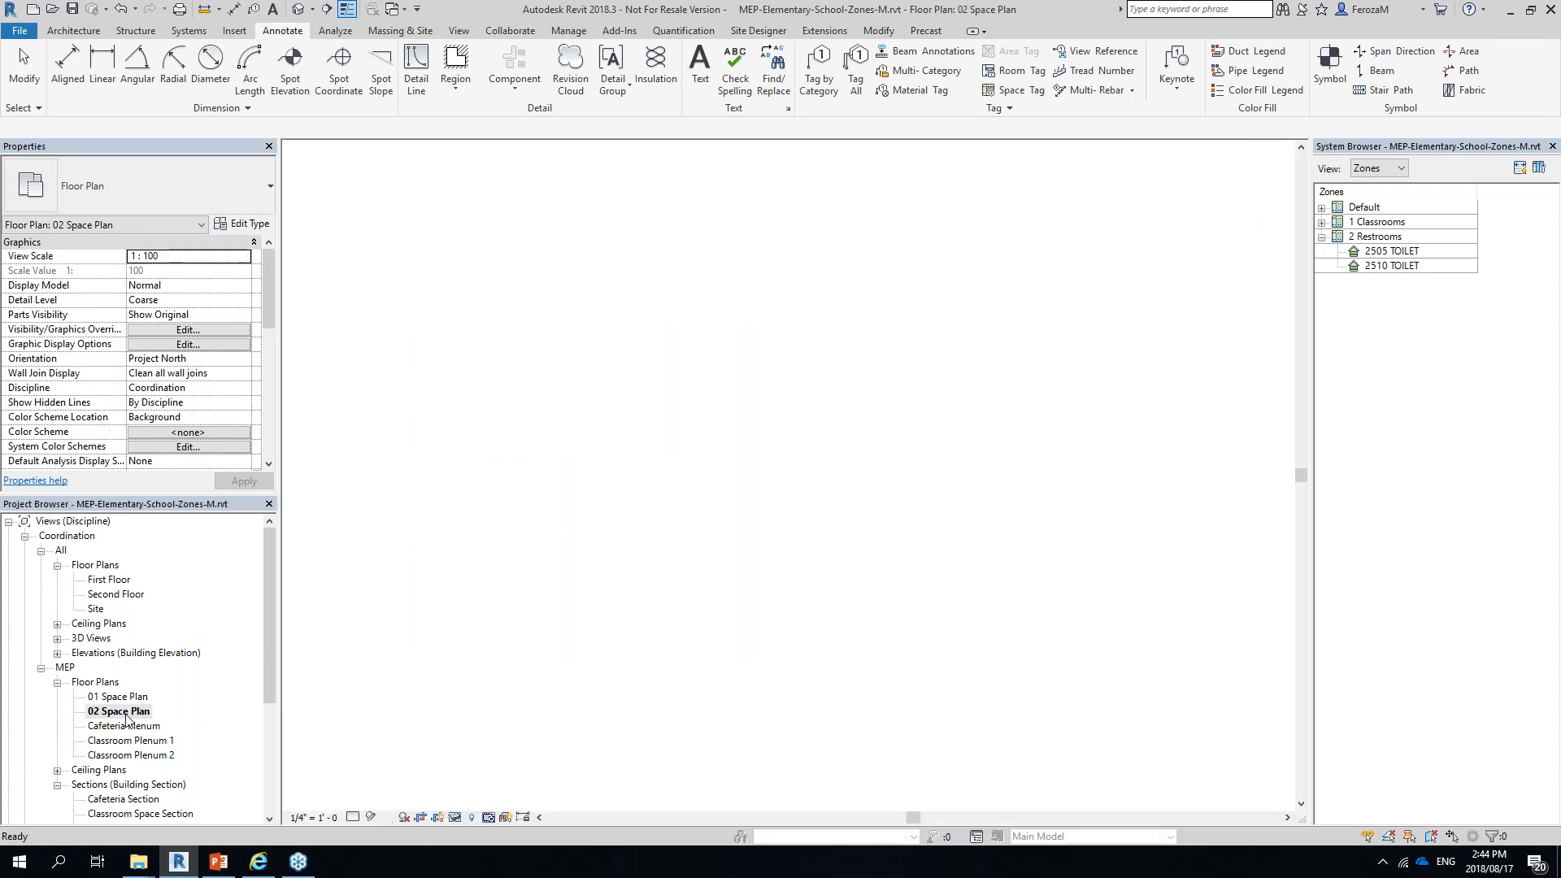
{"action": "double_click", "coordinate": [122, 697]}
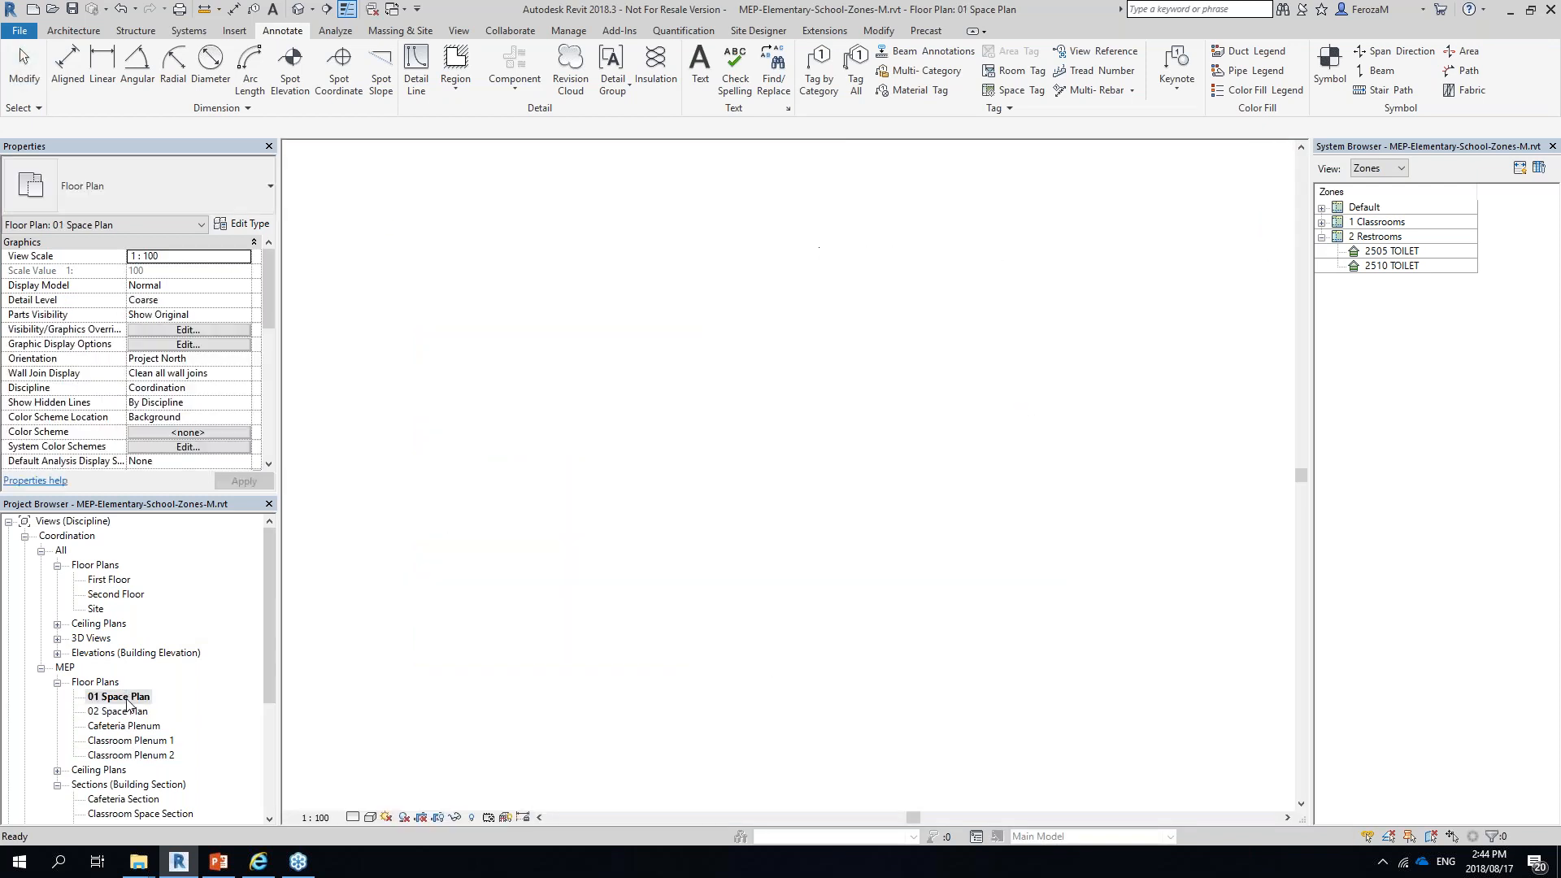
Look through the MEP plan and section views in the Project Browser and expand the MEP Ceiling Plans
{"action": "scroll", "coordinate": [163, 708], "scroll_direction": "down", "scroll_amount": 2}
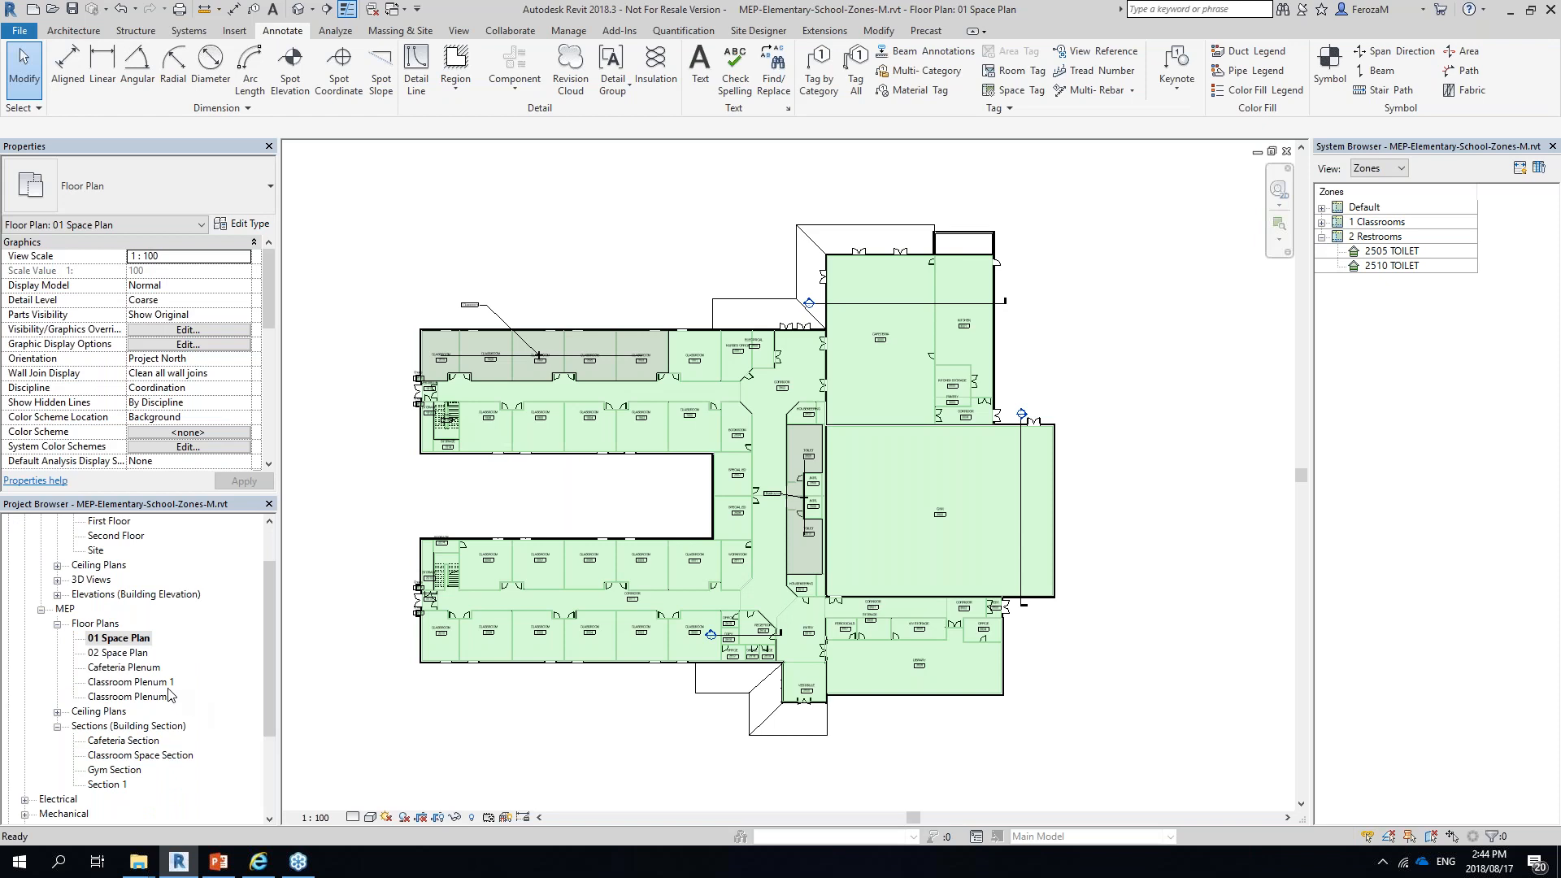
{"action": "scroll", "coordinate": [174, 680], "scroll_direction": "up", "scroll_amount": 1}
{"action": "scroll", "coordinate": [174, 680], "scroll_direction": "up", "scroll_amount": 1}
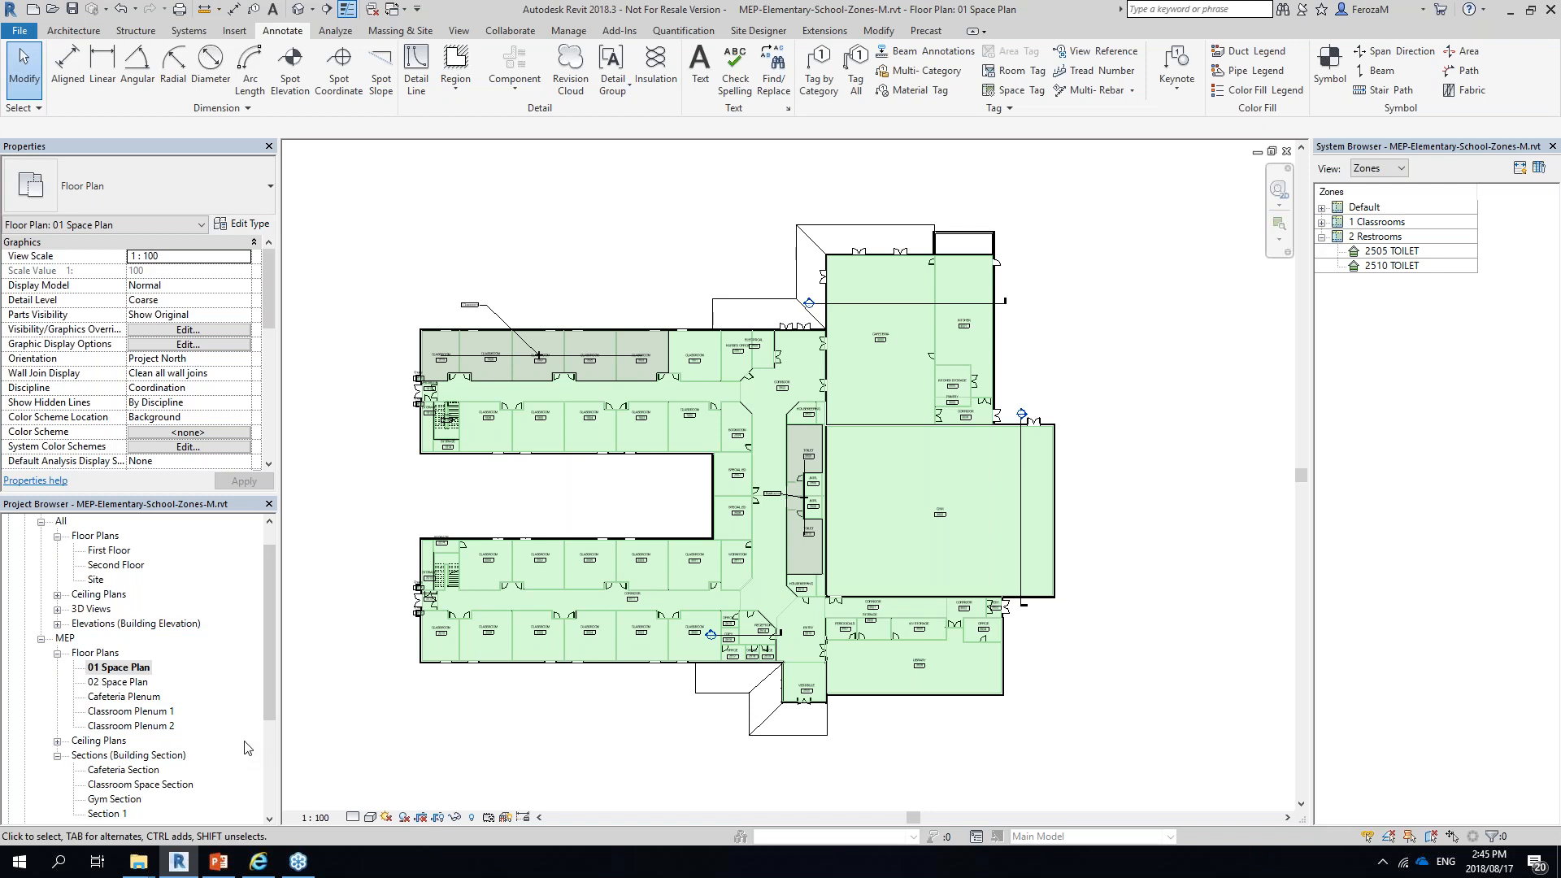
{"action": "scroll", "coordinate": [207, 719], "scroll_direction": "down", "scroll_amount": 3}
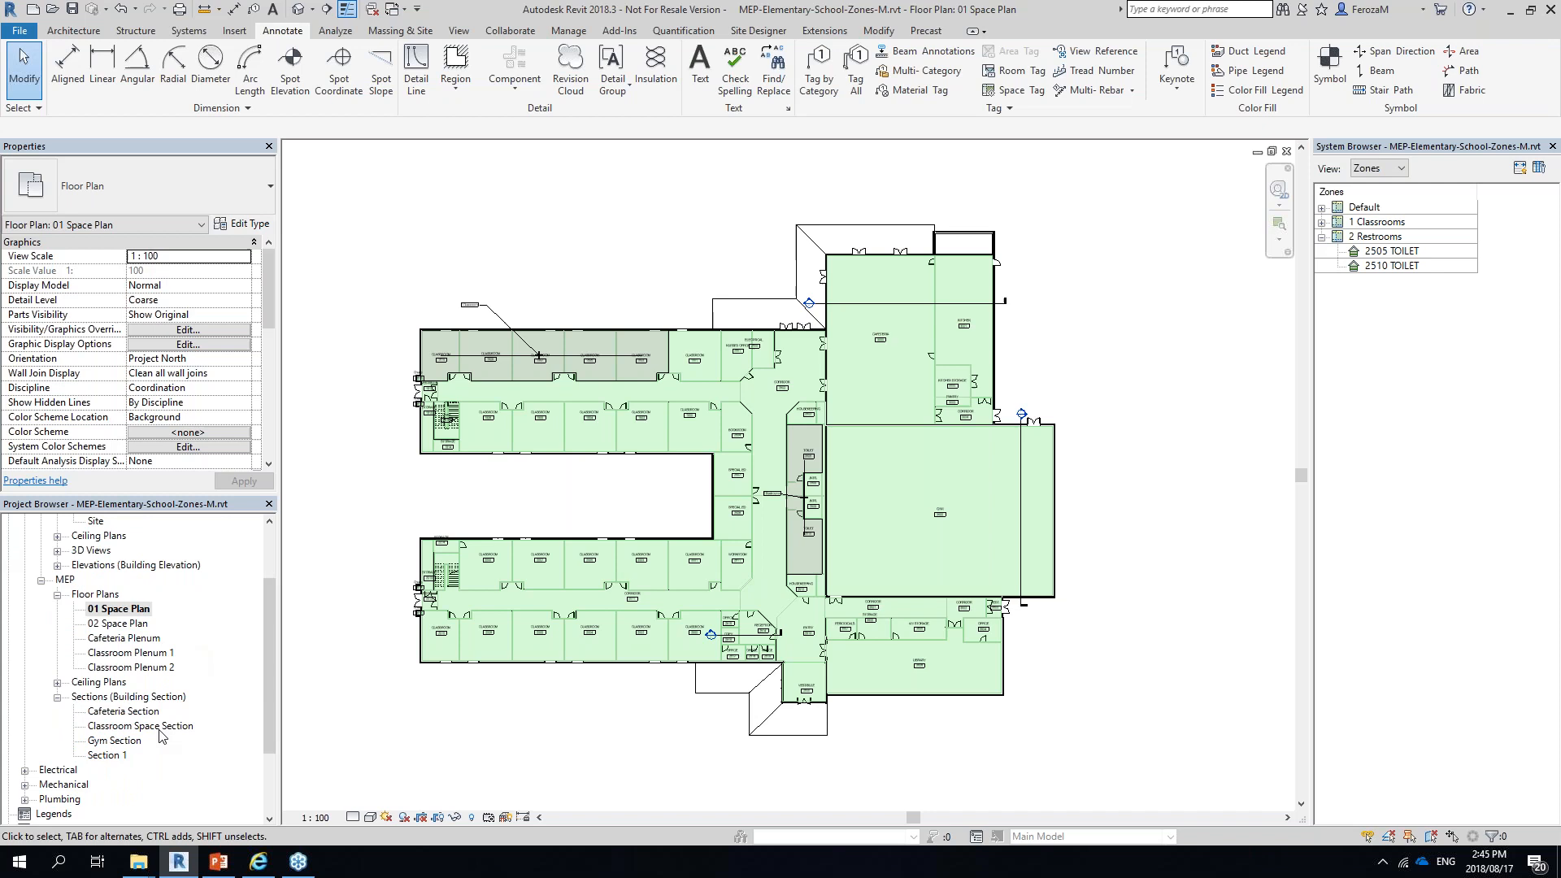
{"action": "scroll", "coordinate": [145, 729], "scroll_direction": "up", "scroll_amount": 1}
{"action": "left_click", "coordinate": [57, 697]}
{"action": "scroll", "coordinate": [157, 734], "scroll_direction": "up", "scroll_amount": 2}
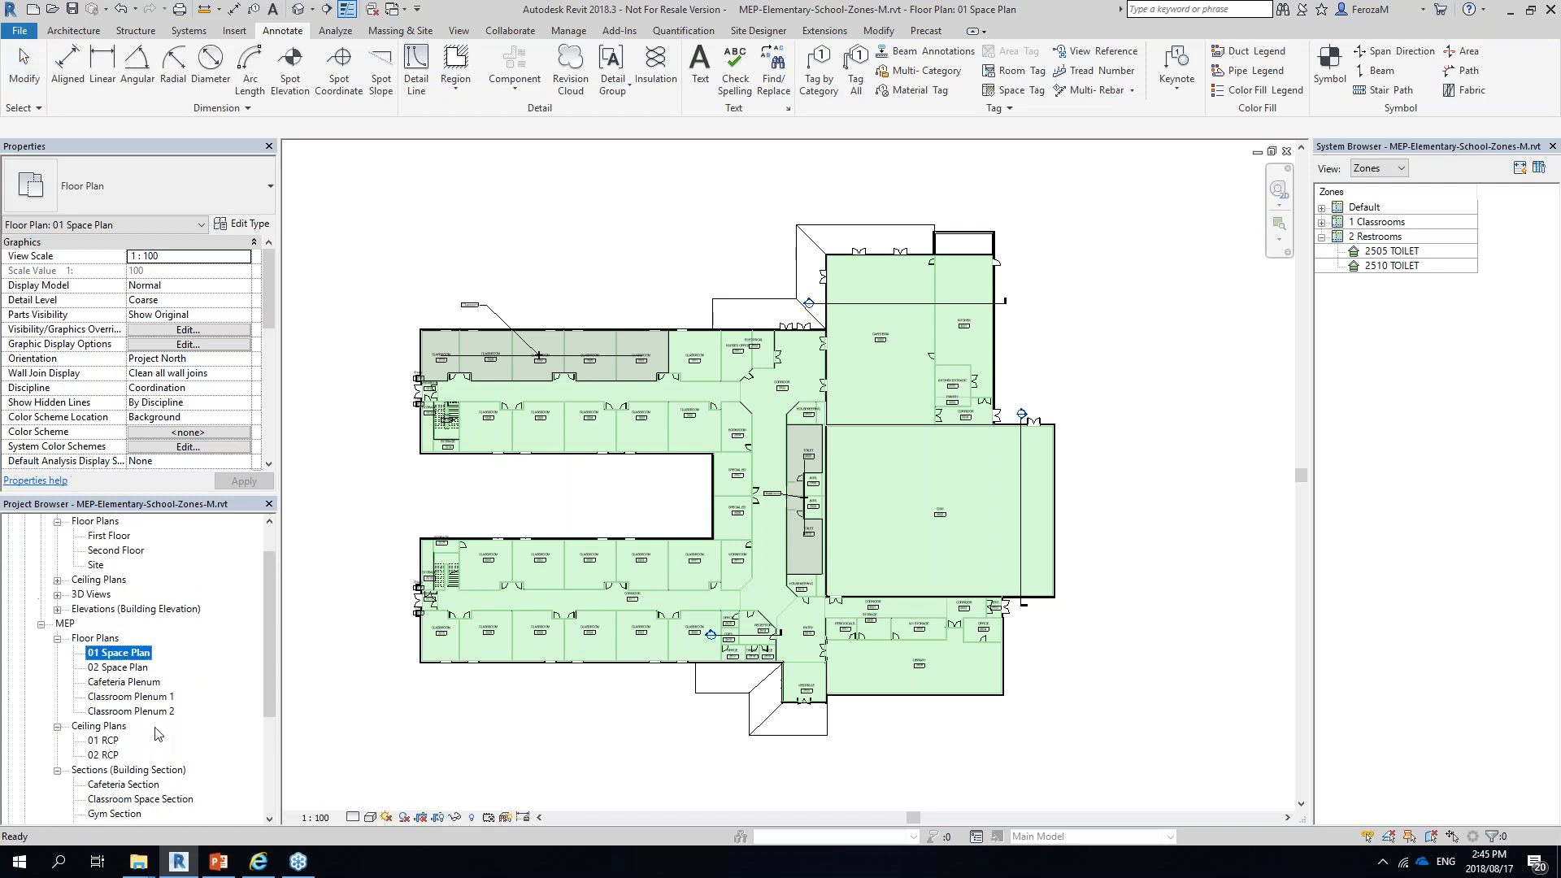
{"action": "scroll", "coordinate": [155, 727], "scroll_direction": "up", "scroll_amount": 1}
{"action": "left_click", "coordinate": [19, 31]}
{"action": "left_click", "coordinate": [46, 150]}
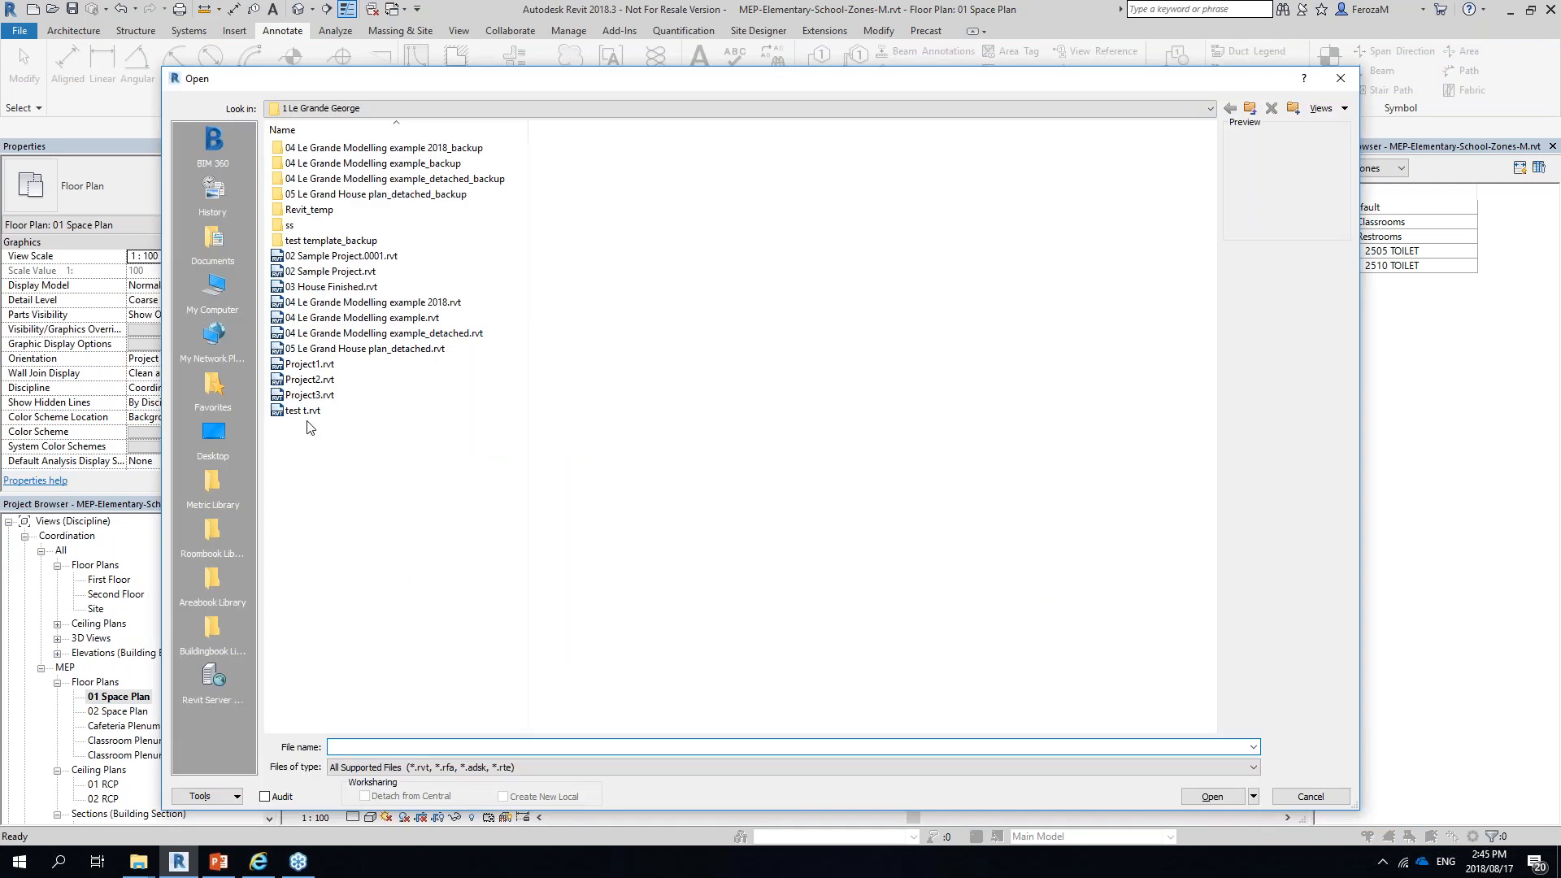
{"action": "left_click", "coordinate": [342, 108]}
{"action": "left_click", "coordinate": [346, 223]}
{"action": "left_click", "coordinate": [342, 108]}
{"action": "left_click", "coordinate": [358, 208]}
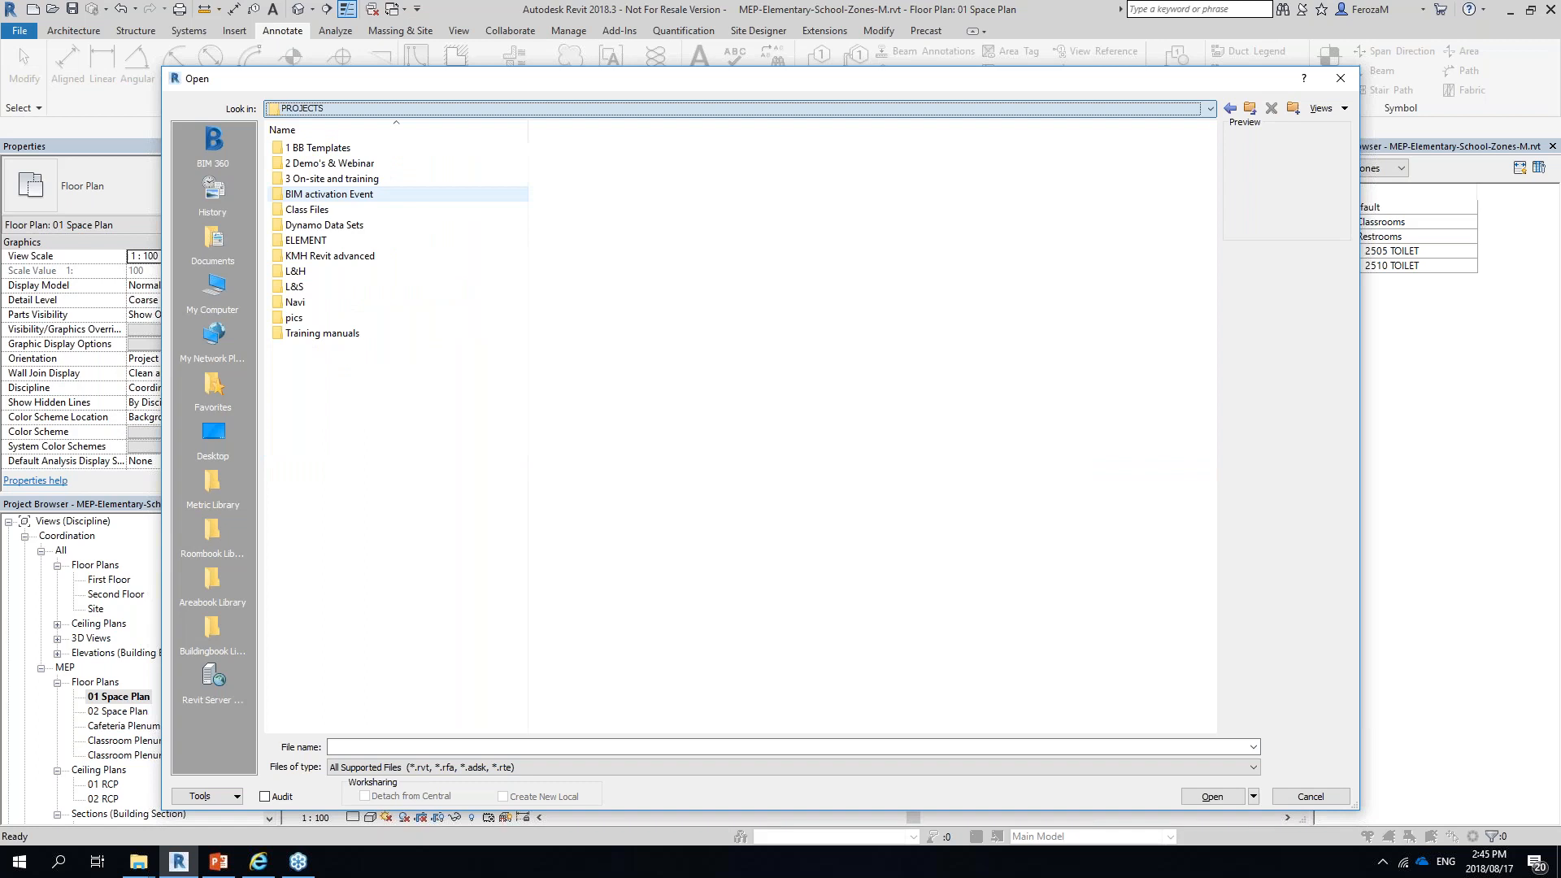
{"action": "double_click", "coordinate": [307, 334]}
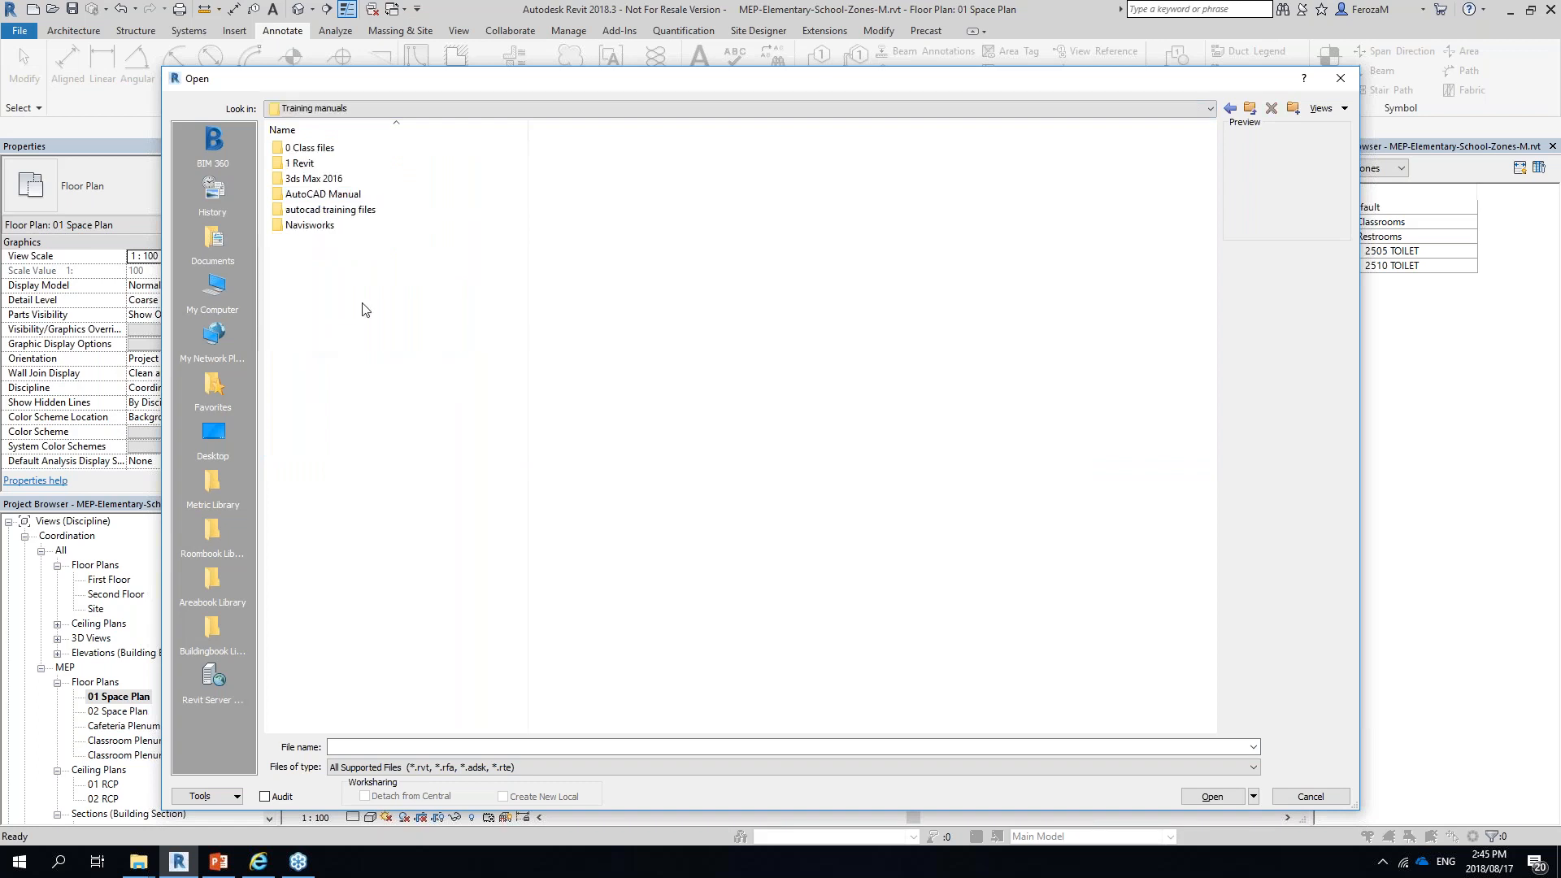
{"action": "double_click", "coordinate": [335, 193]}
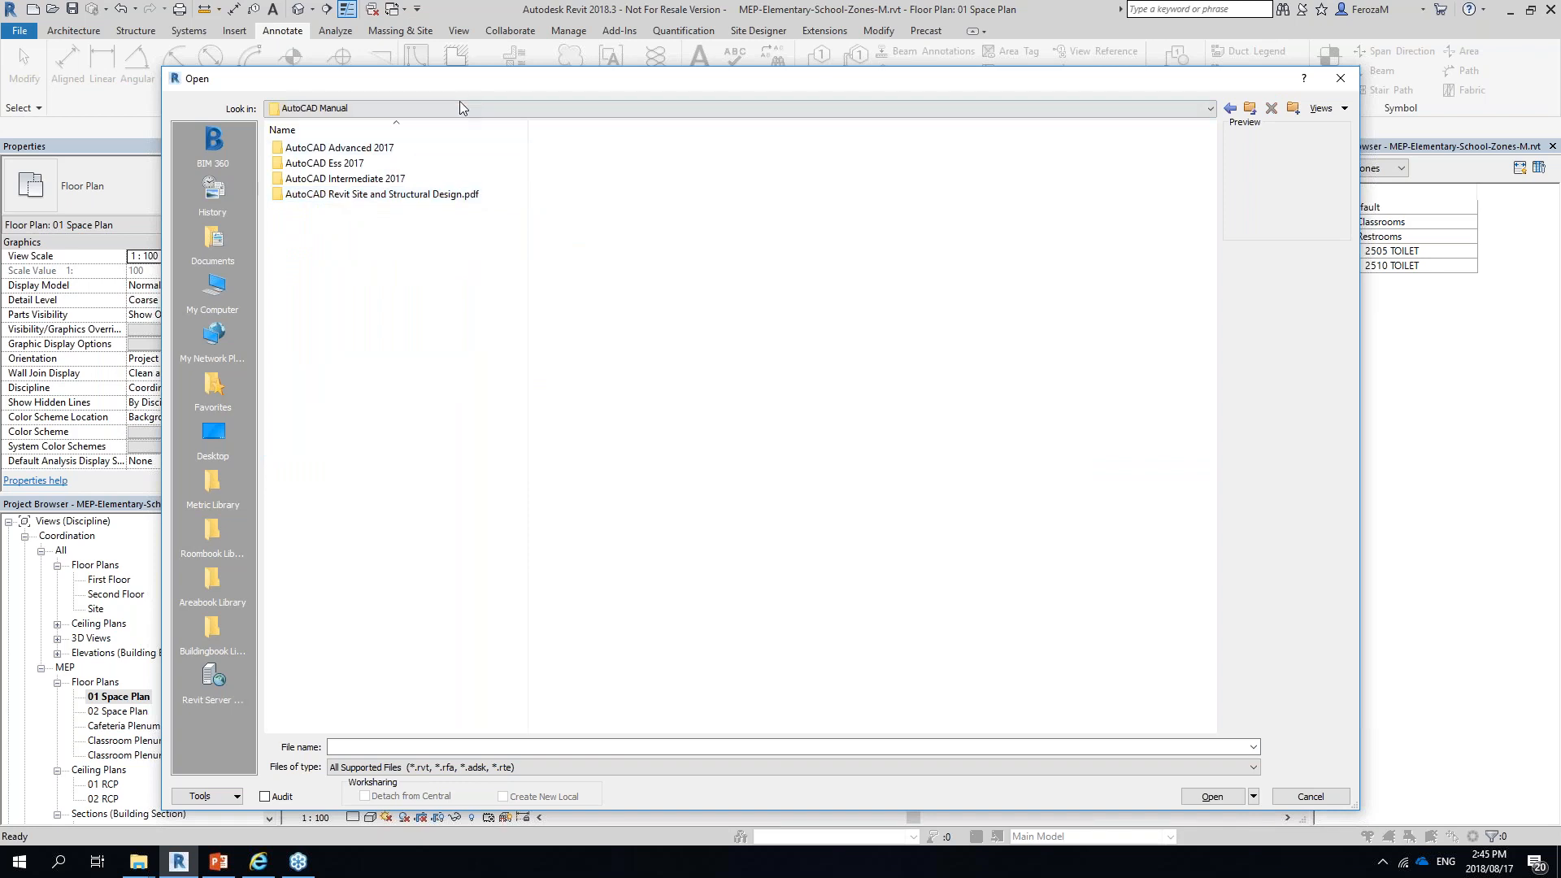
{"action": "left_click_drag", "start_coordinate": [1037, 85], "coordinate": [957, 176]}
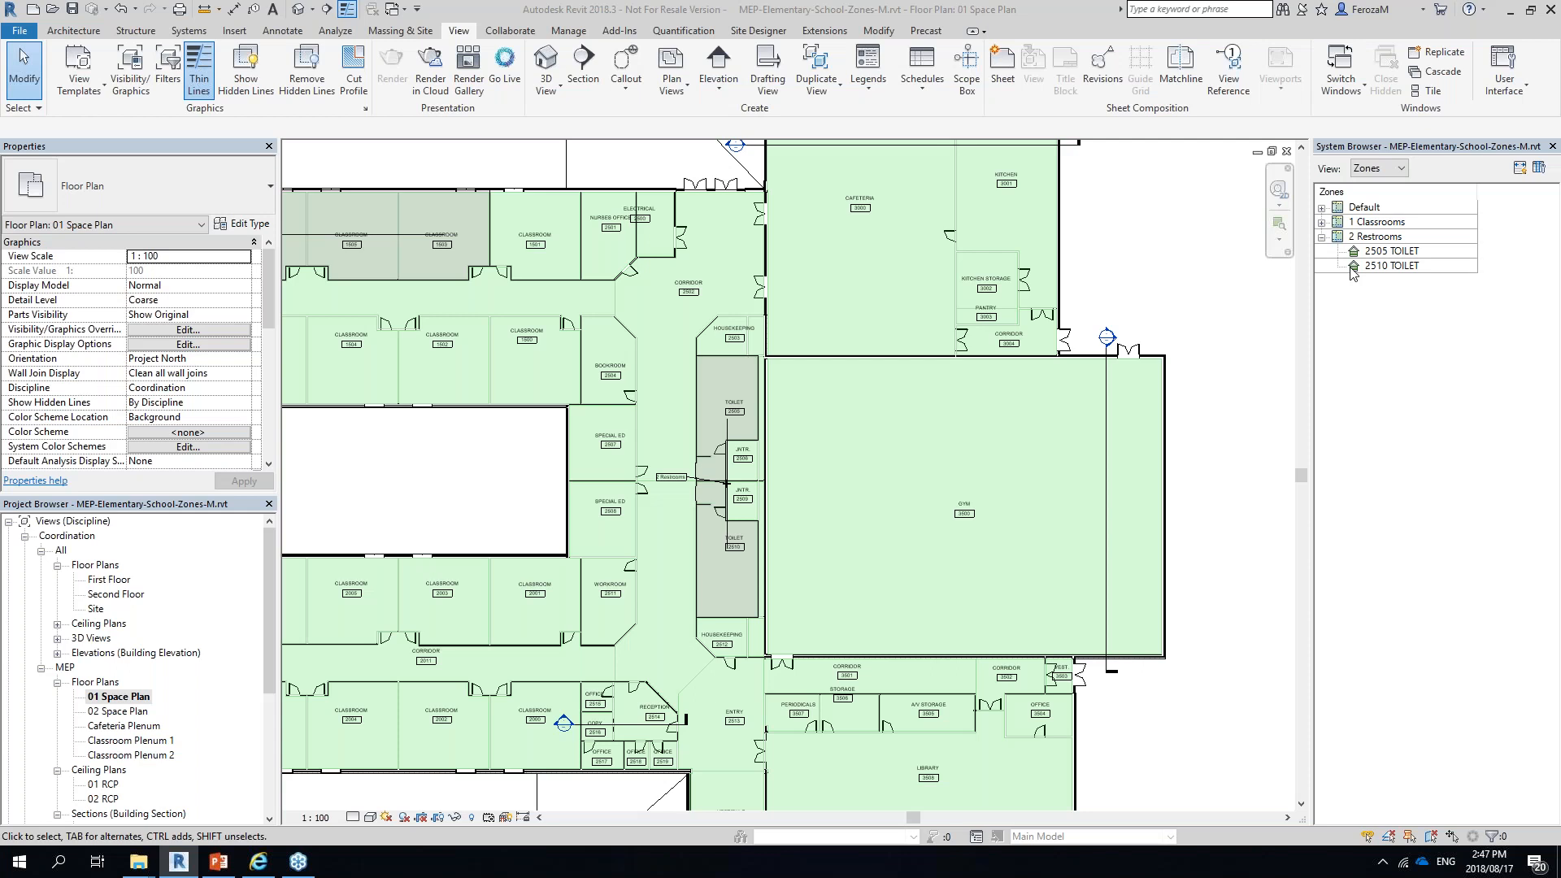
Duplicate the MEP 01 Space Plan floor plan view with detailing
{"action": "scroll", "coordinate": [774, 552], "scroll_direction": "down", "scroll_amount": 2}
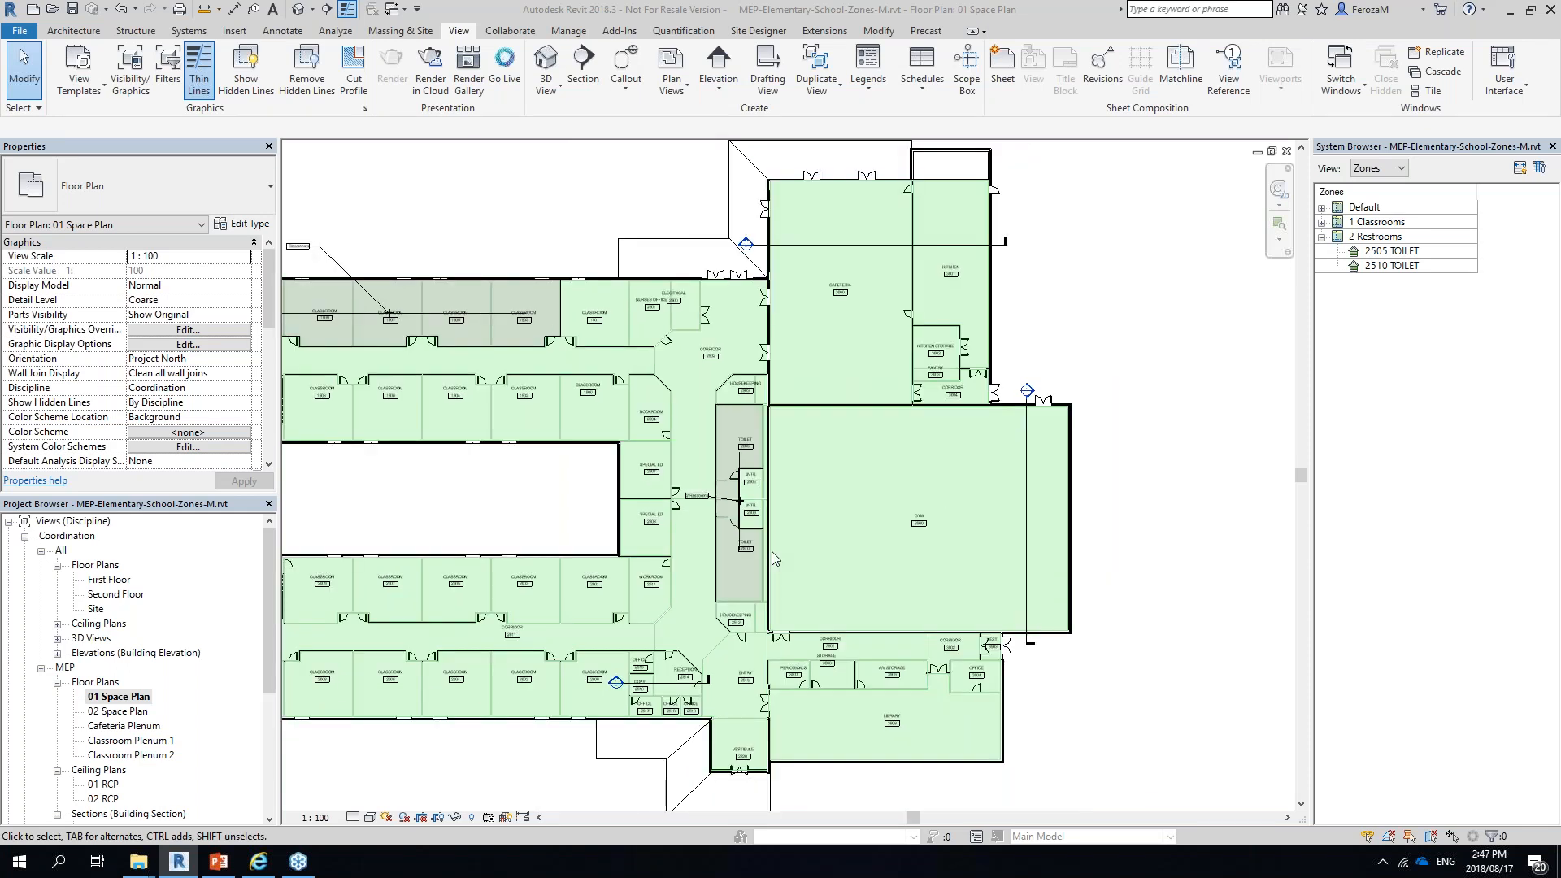
{"action": "scroll", "coordinate": [774, 558], "scroll_direction": "down", "scroll_amount": 1}
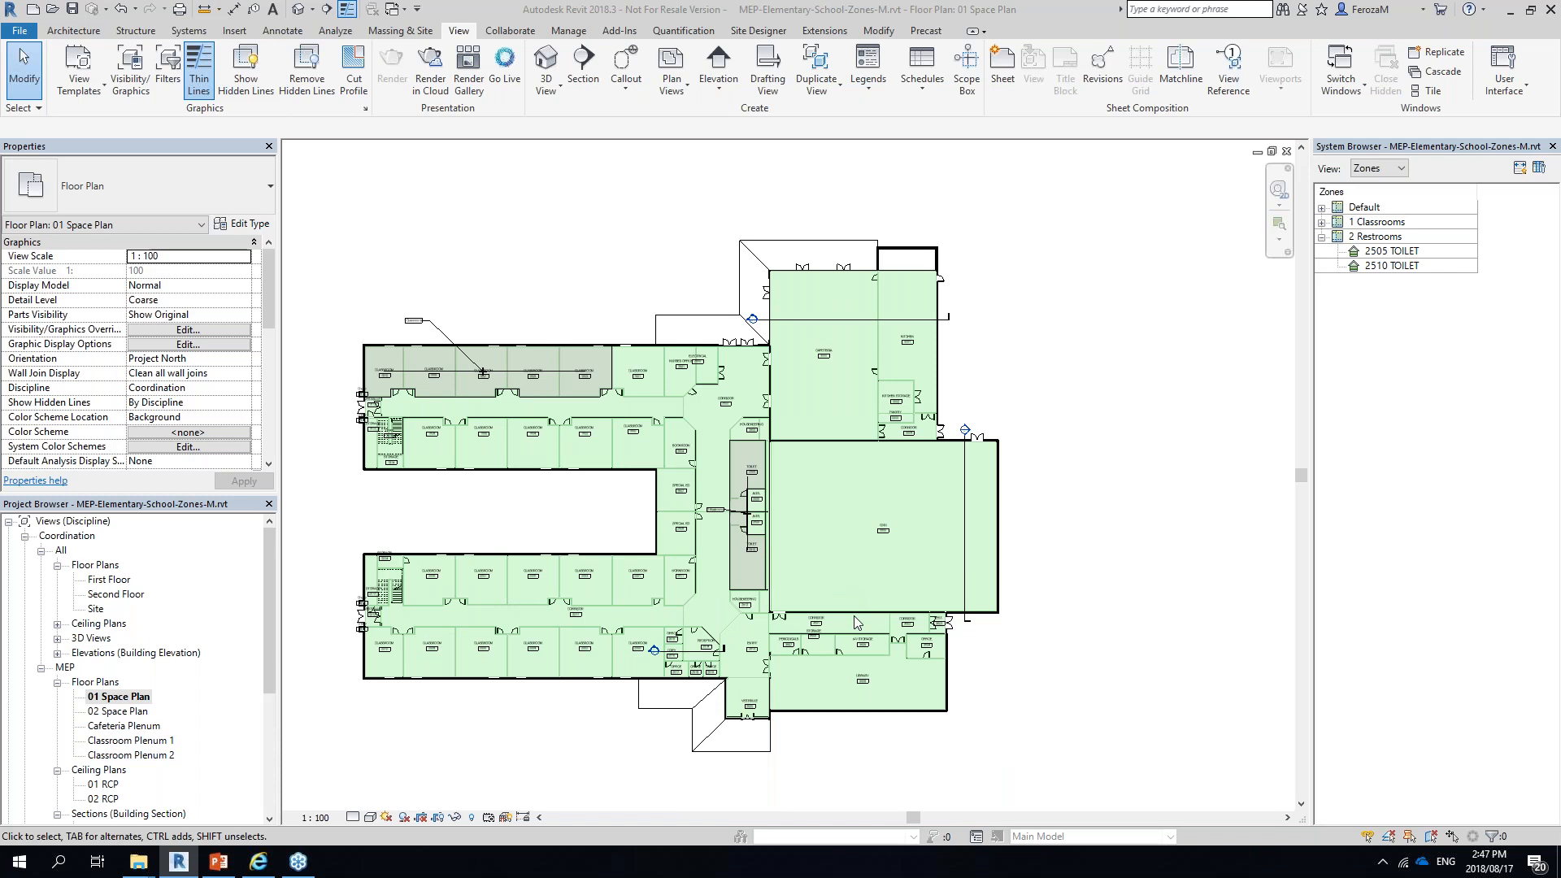
{"action": "scroll", "coordinate": [128, 715], "scroll_direction": "down", "scroll_amount": 1}
{"action": "scroll", "coordinate": [129, 716], "scroll_direction": "down", "scroll_amount": 1}
{"action": "scroll", "coordinate": [122, 732], "scroll_direction": "down", "scroll_amount": 1}
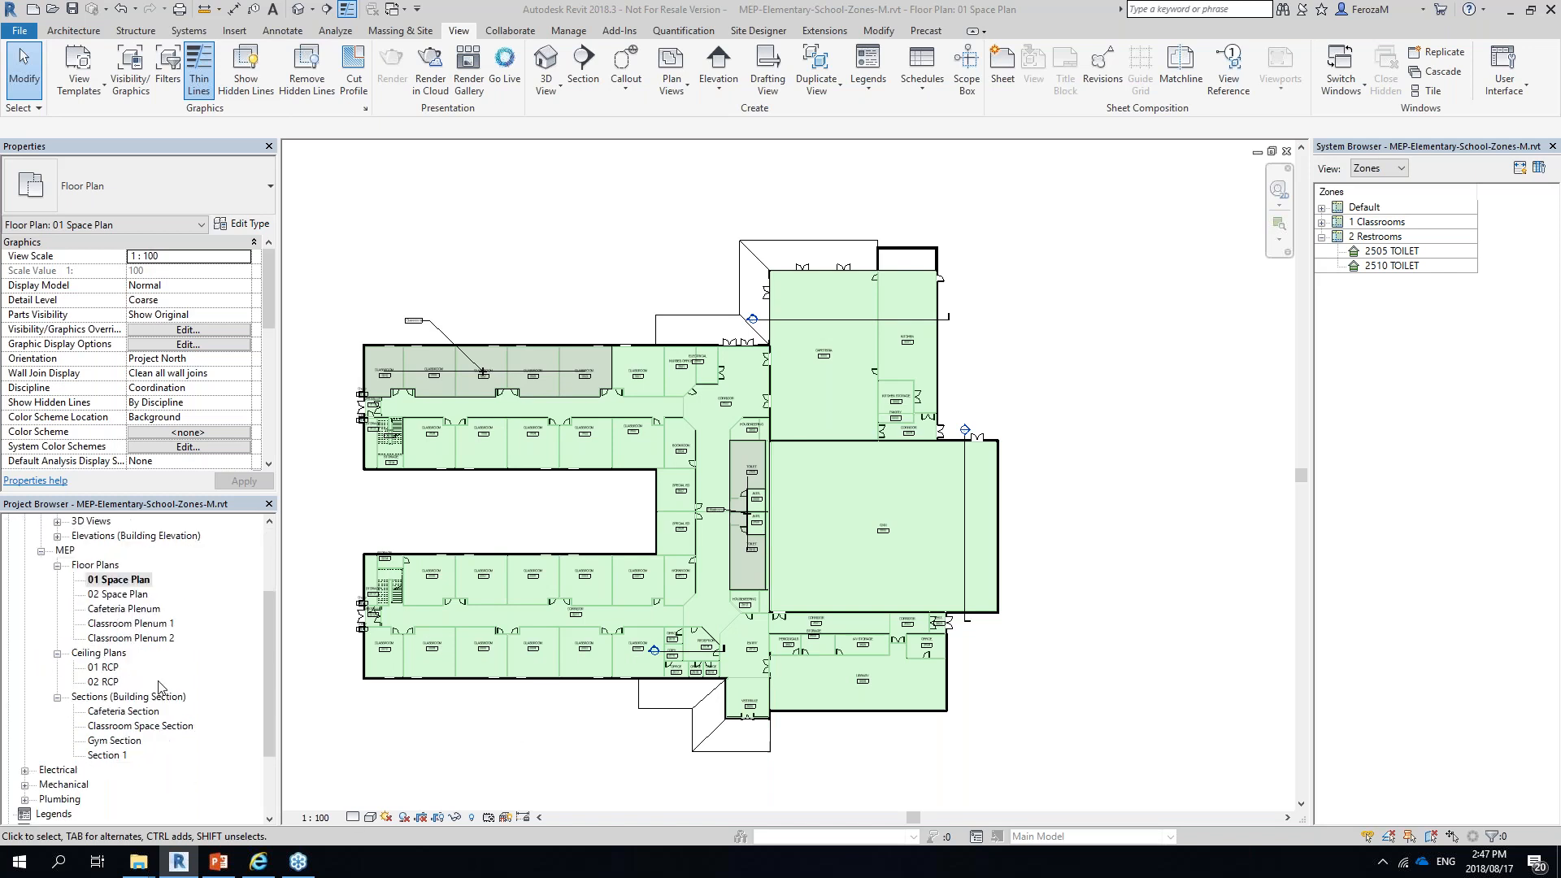
{"action": "left_click", "coordinate": [114, 741]}
{"action": "scroll", "coordinate": [129, 671], "scroll_direction": "up", "scroll_amount": 2}
{"action": "scroll", "coordinate": [128, 671], "scroll_direction": "down", "scroll_amount": 1}
{"action": "right_click", "coordinate": [110, 623]}
{"action": "mouse_move", "coordinate": [207, 383]}
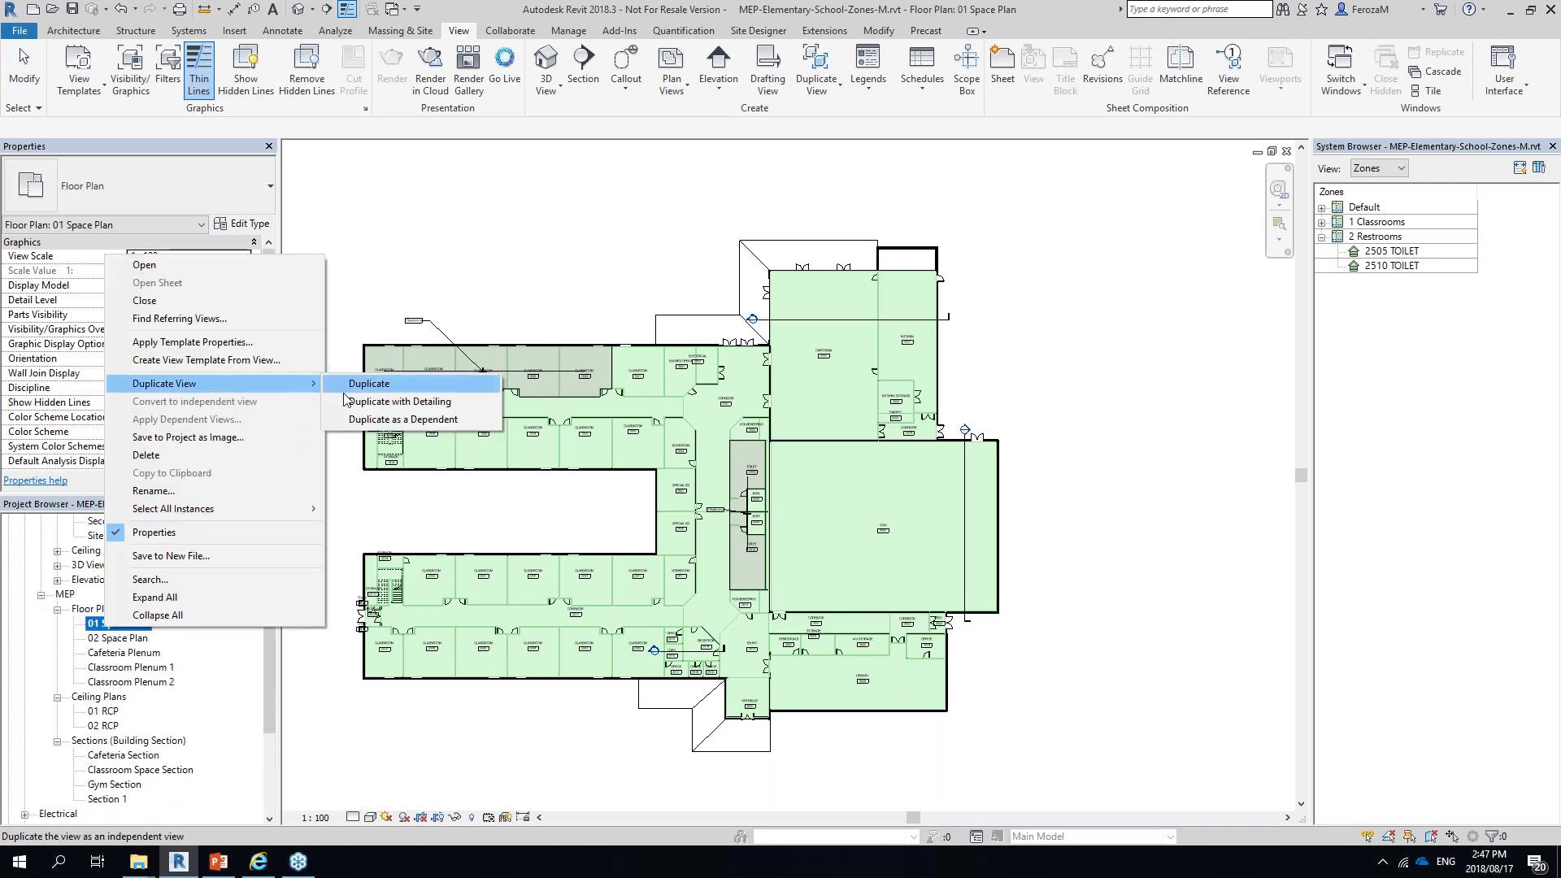
{"action": "left_click", "coordinate": [383, 401]}
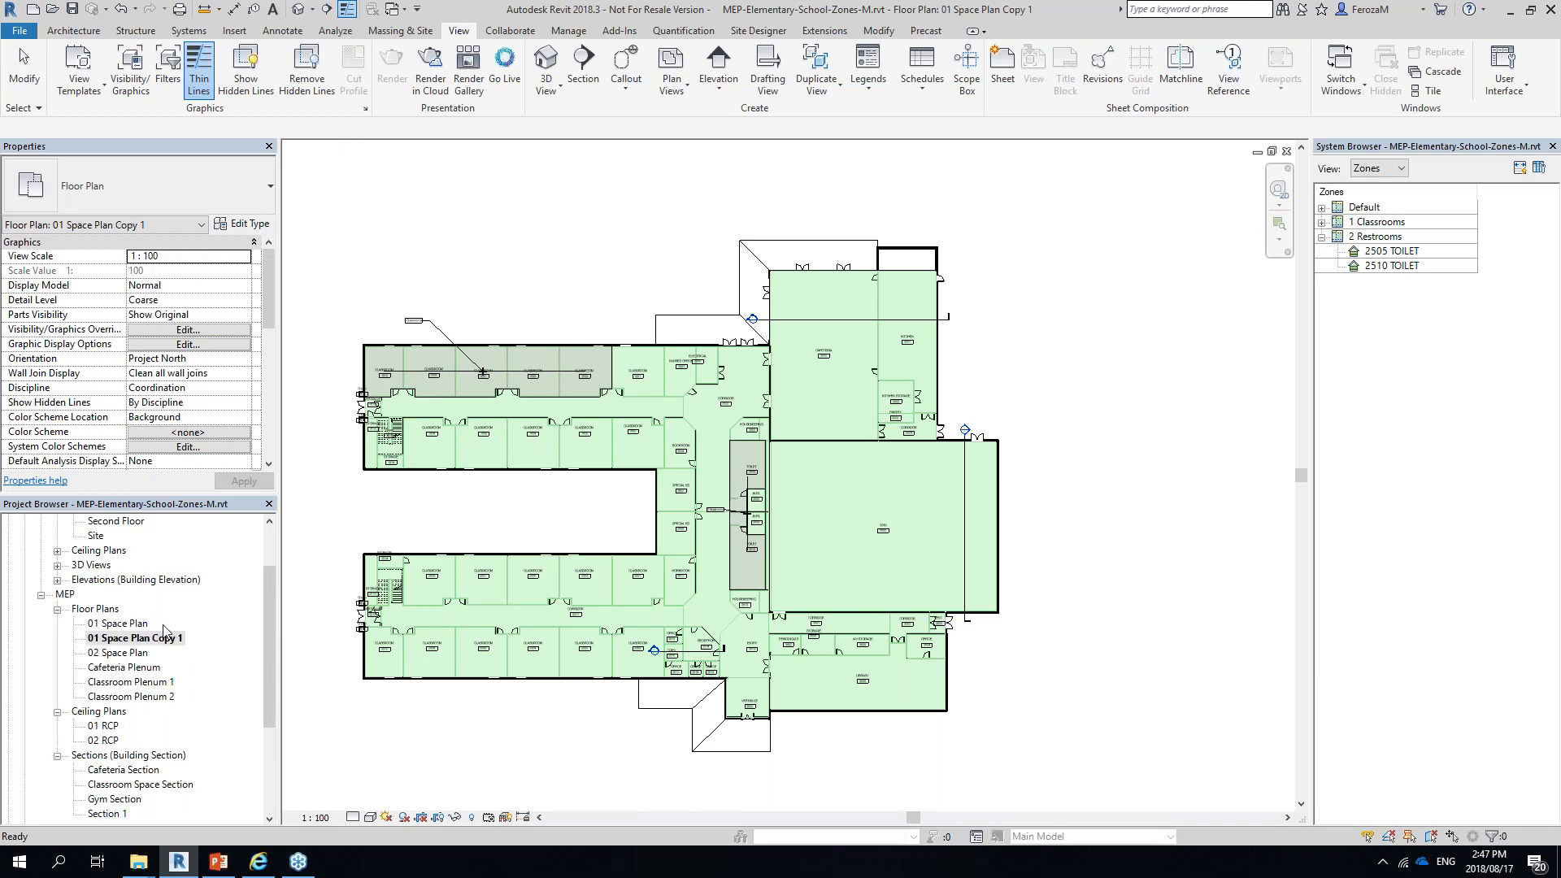
Apply the HVAC Zones color scheme Schema 1, colored by Name, to the 01 Space Plan Copy 1 view
{"action": "scroll", "coordinate": [514, 390], "scroll_direction": "up", "scroll_amount": 3}
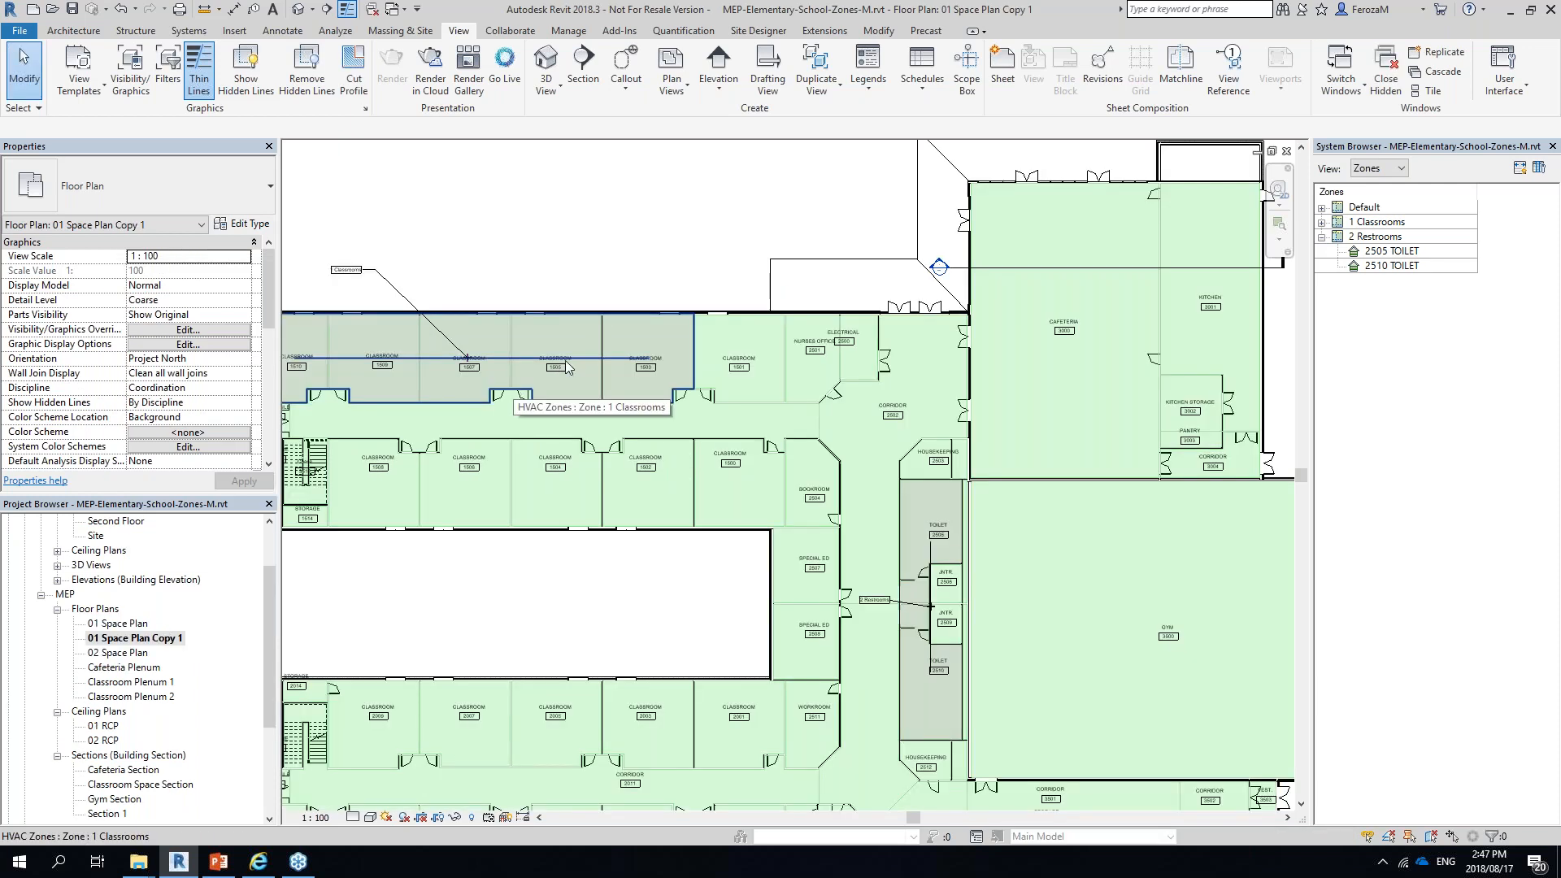
{"action": "scroll", "coordinate": [776, 314], "scroll_direction": "down", "scroll_amount": 1}
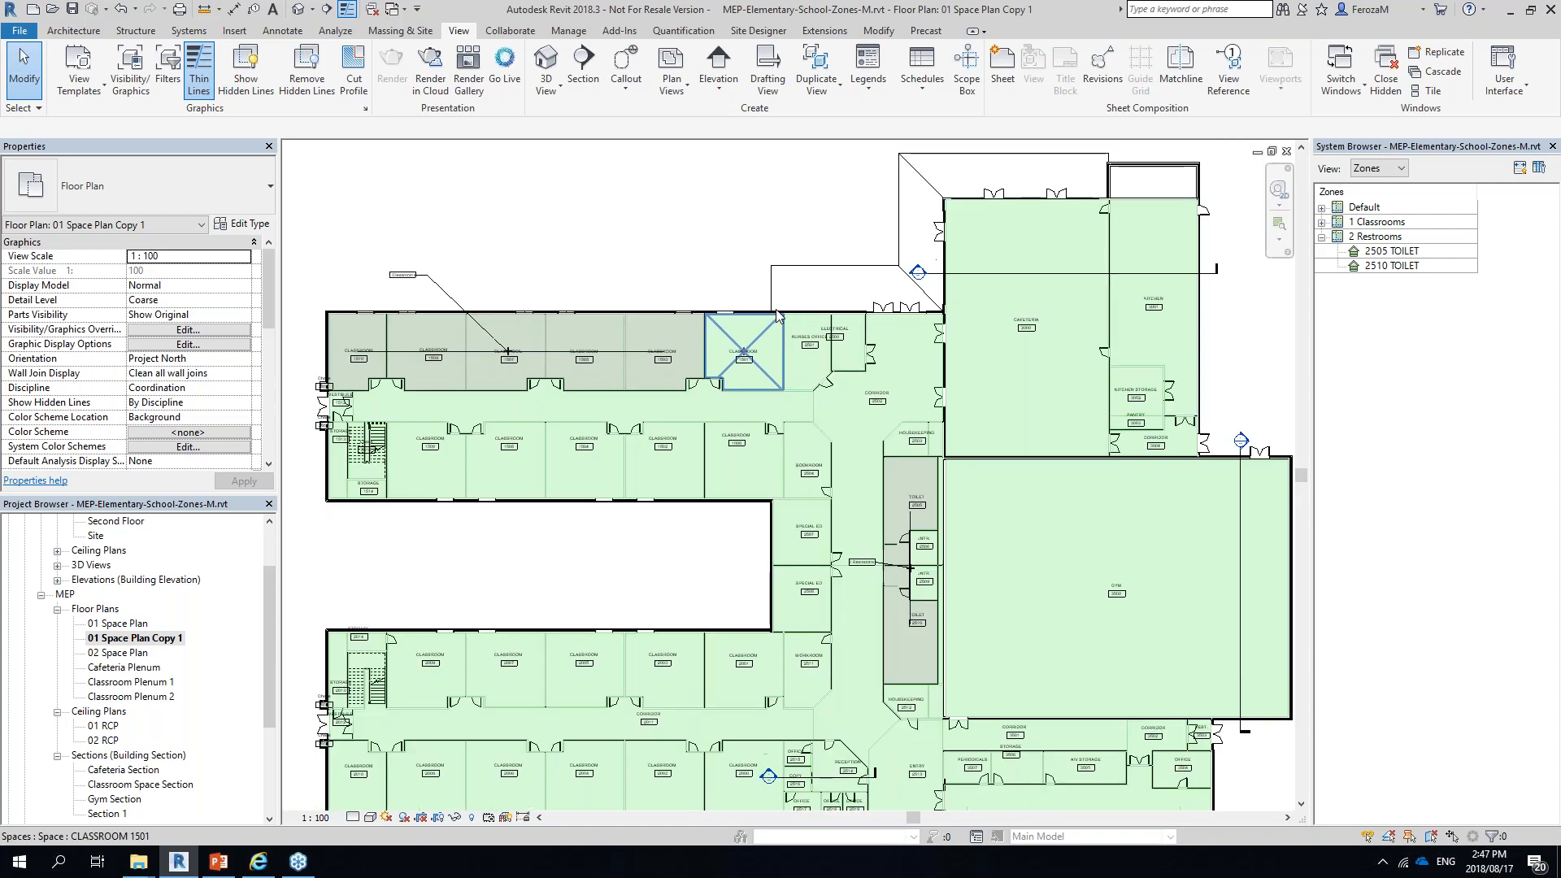
{"action": "scroll", "coordinate": [785, 337], "scroll_direction": "down", "scroll_amount": 1}
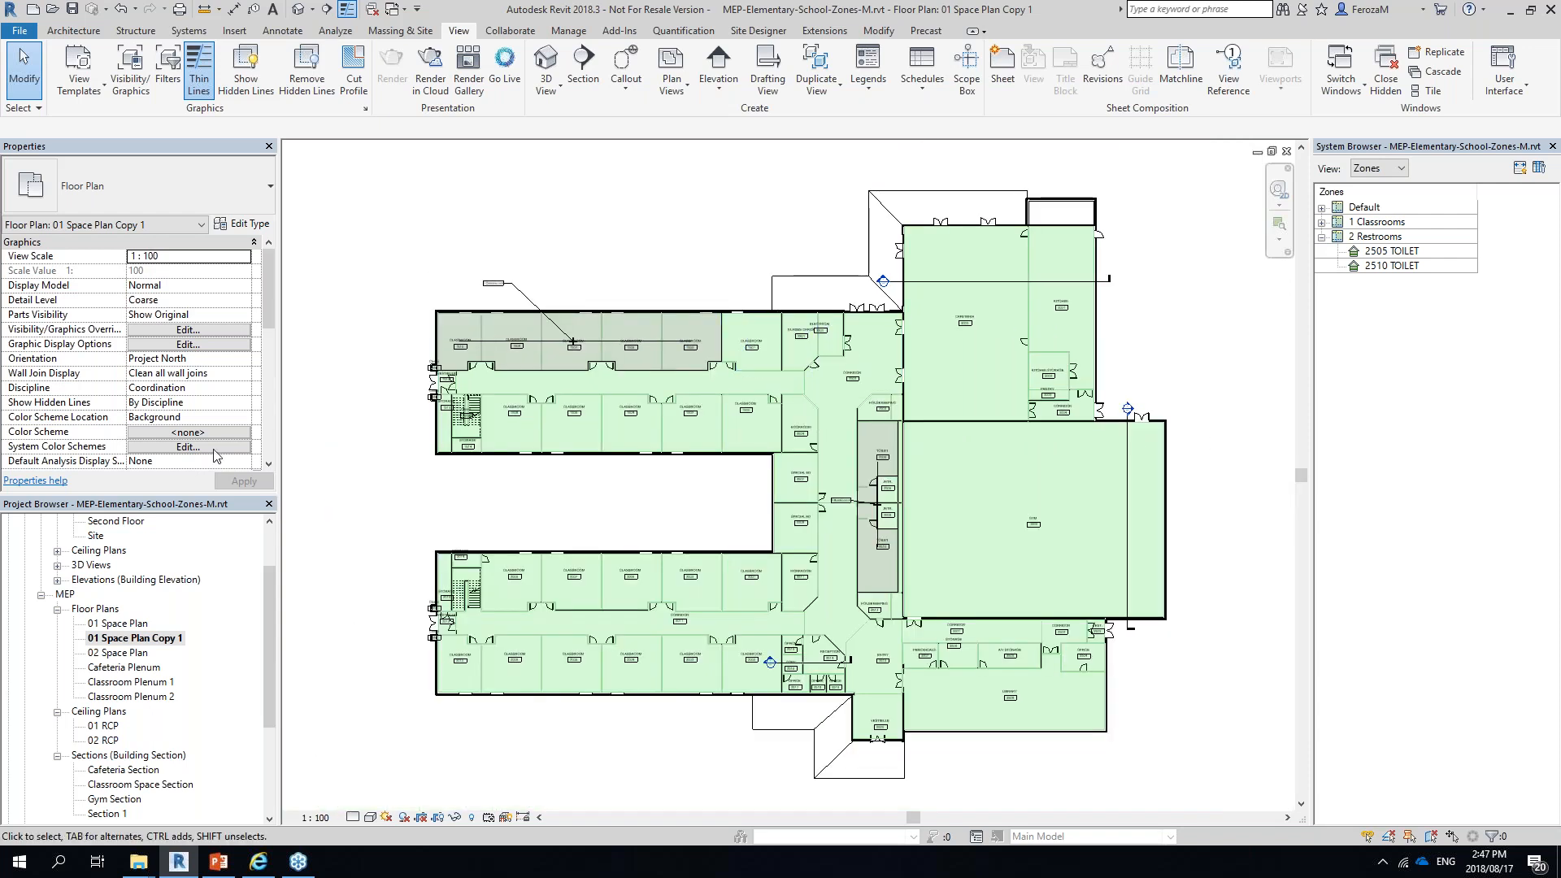
{"action": "scroll", "coordinate": [216, 454], "scroll_direction": "down", "scroll_amount": 7}
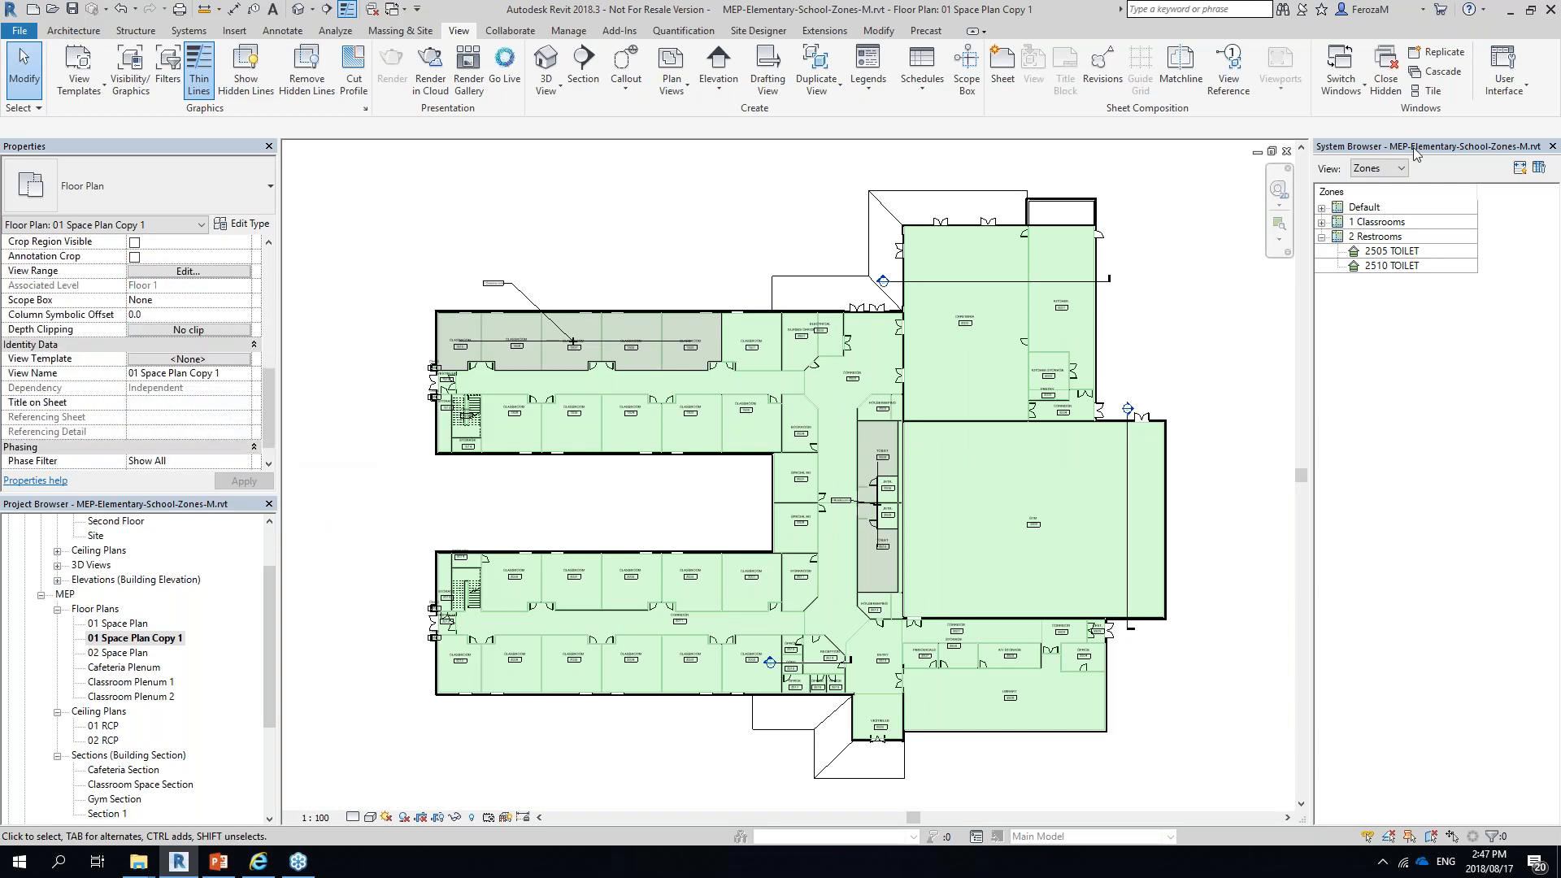
{"action": "scroll", "coordinate": [102, 366], "scroll_direction": "up", "scroll_amount": 7}
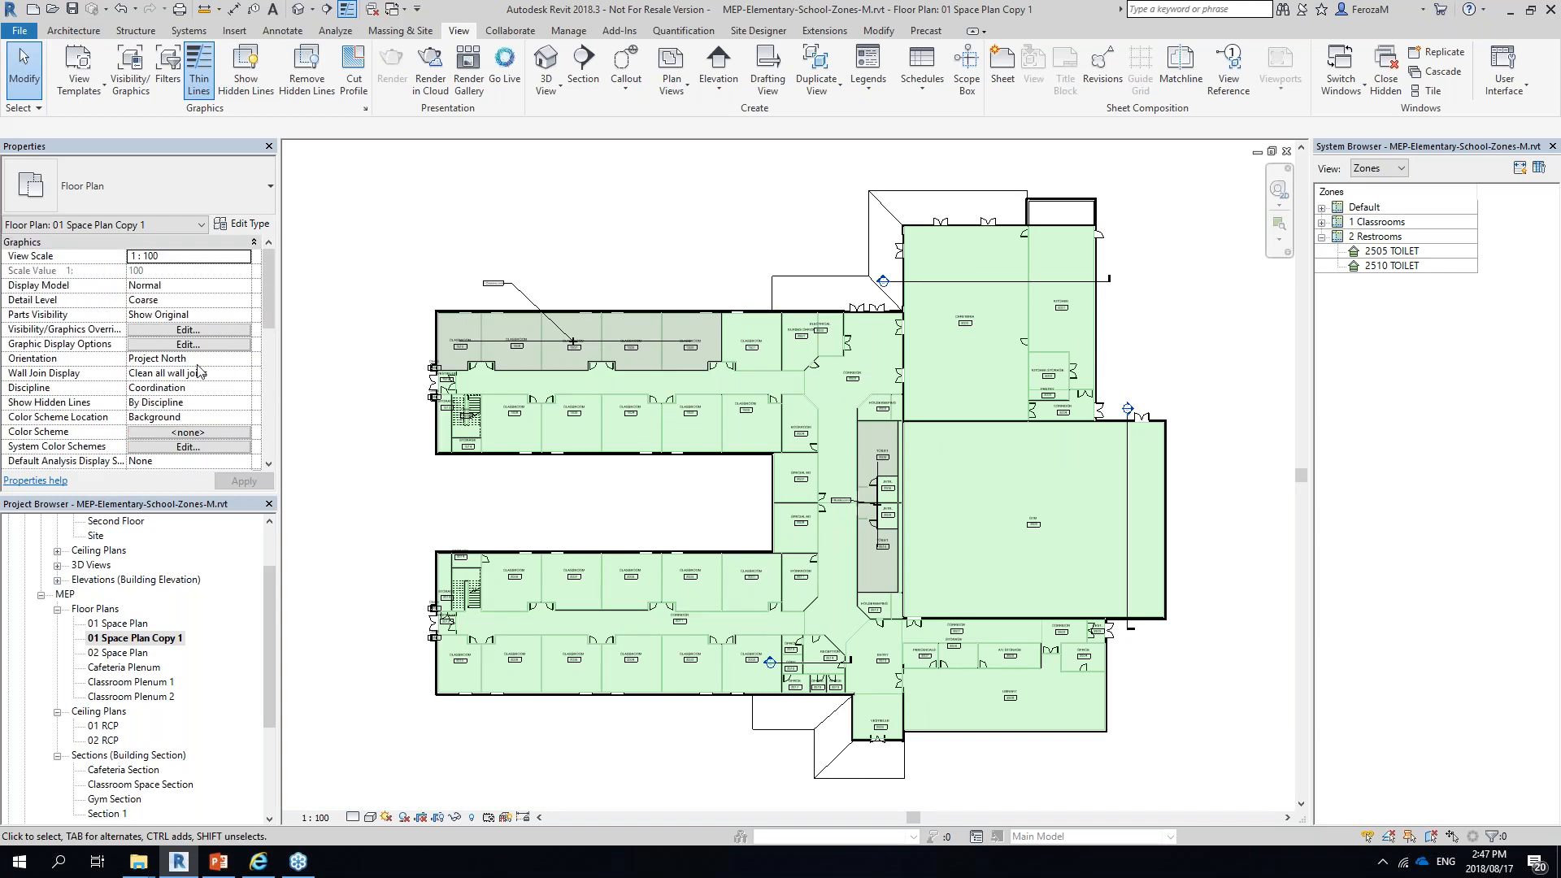
{"action": "left_click", "coordinate": [190, 434]}
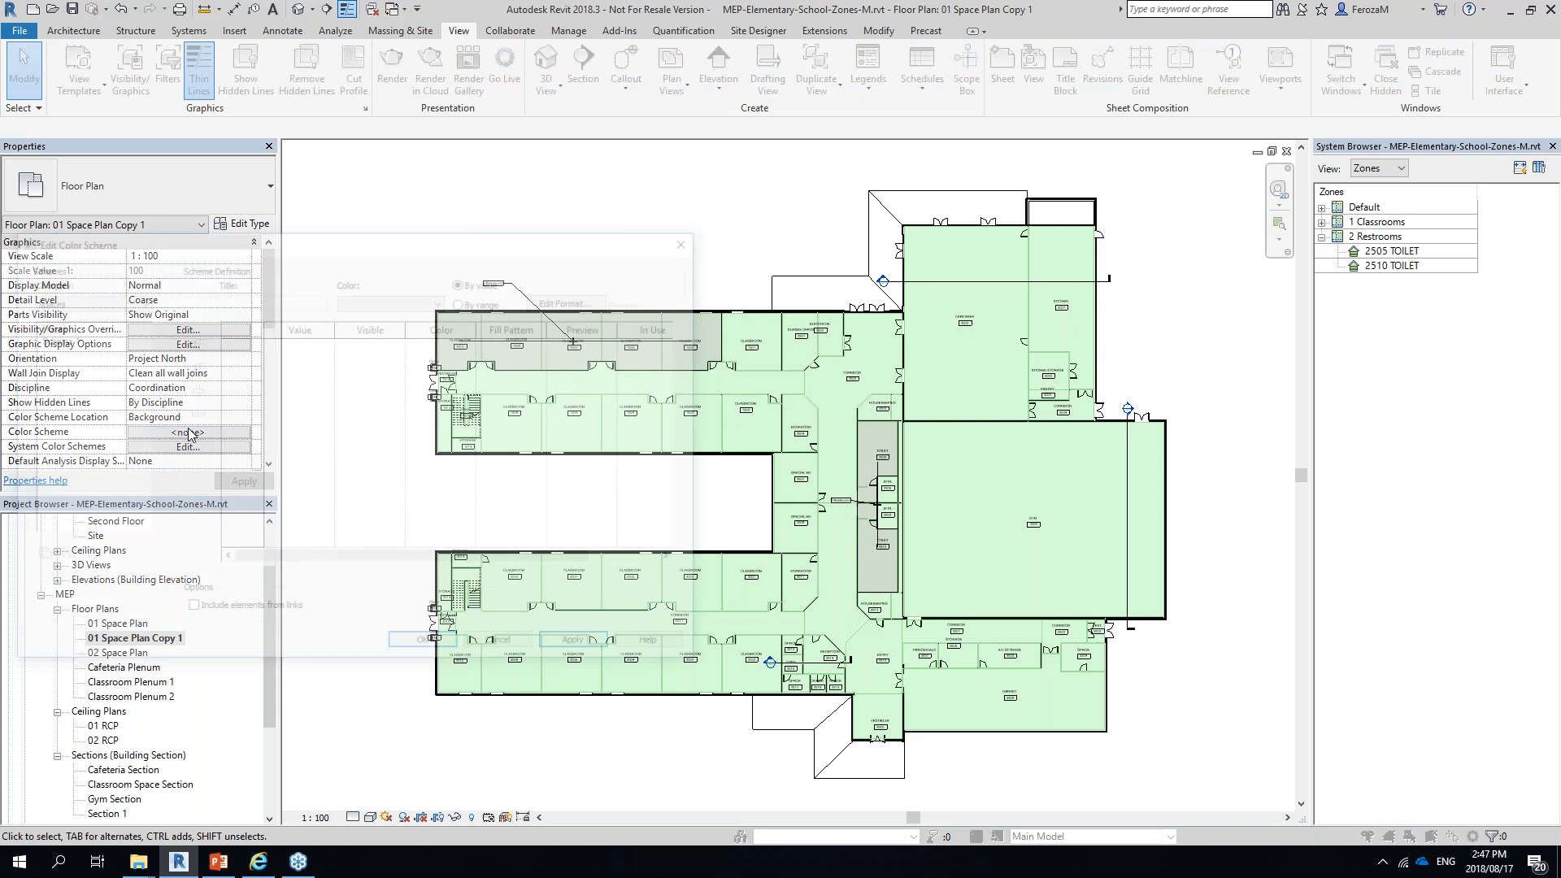
{"action": "left_click", "coordinate": [120, 301]}
{"action": "left_click", "coordinate": [98, 320]}
{"action": "left_click", "coordinate": [50, 338]}
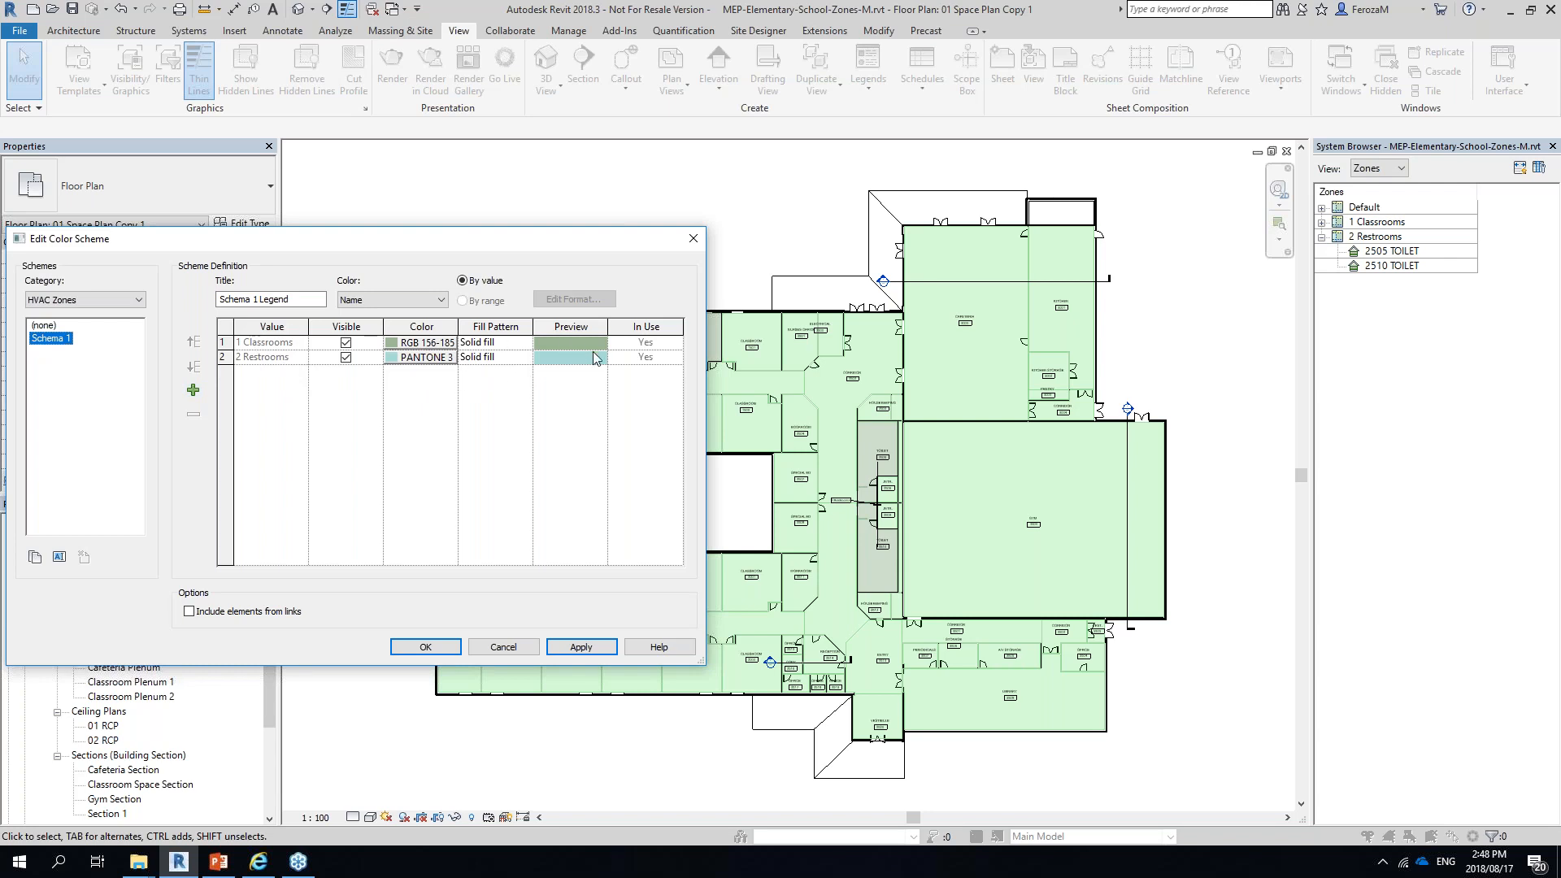
{"action": "left_click", "coordinate": [424, 647]}
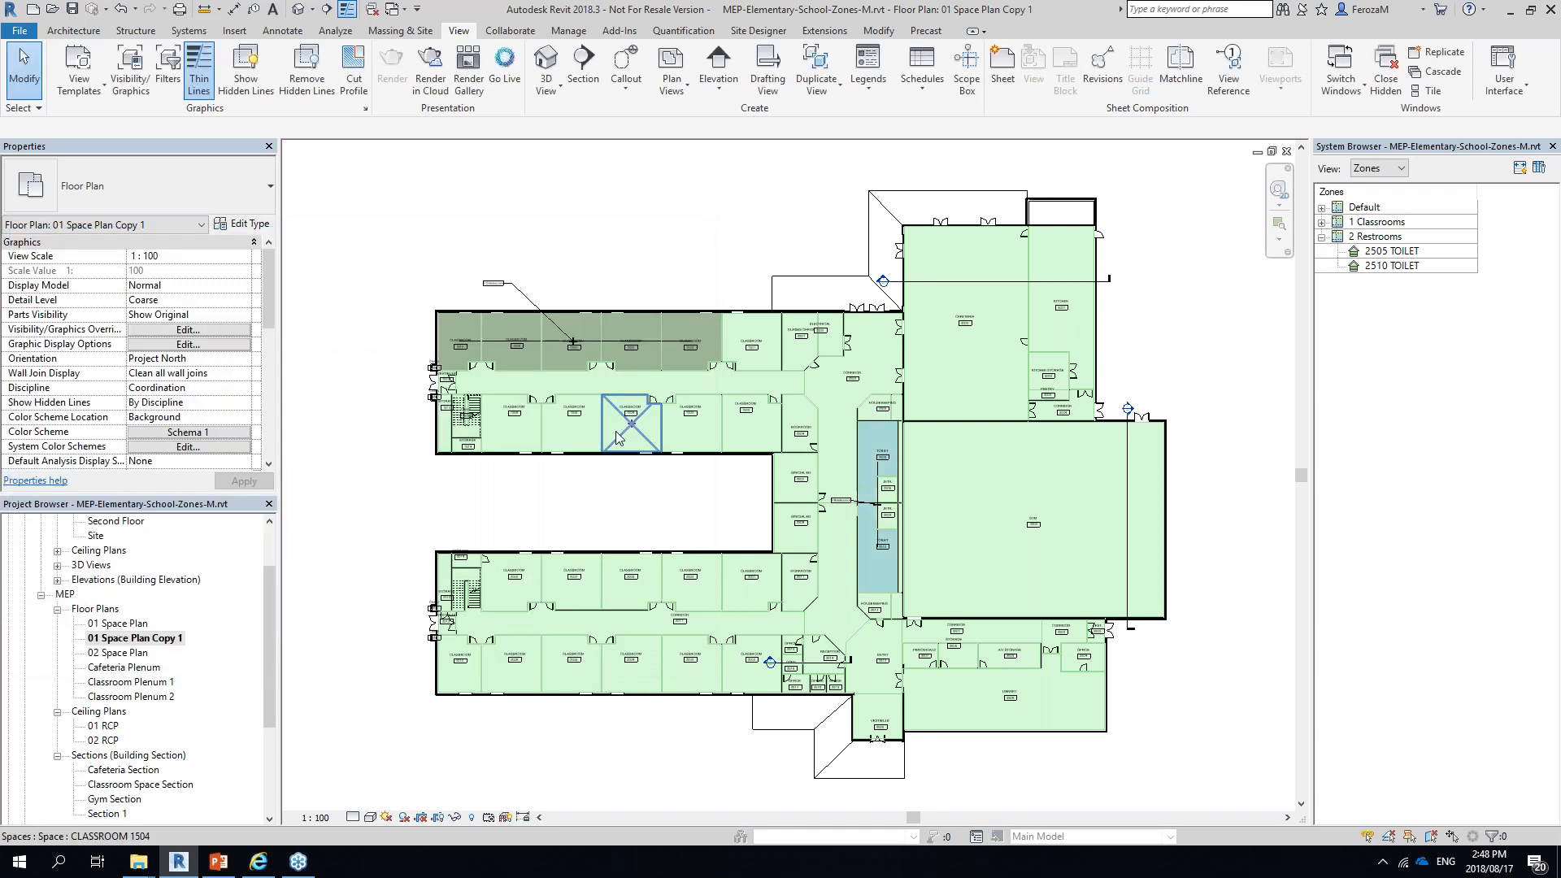
Change the 1 Classrooms color in Schema 1 to magenta (RGB 255, 0, 255) and apply it to the plan
{"action": "scroll", "coordinate": [616, 437], "scroll_direction": "up", "scroll_amount": 2}
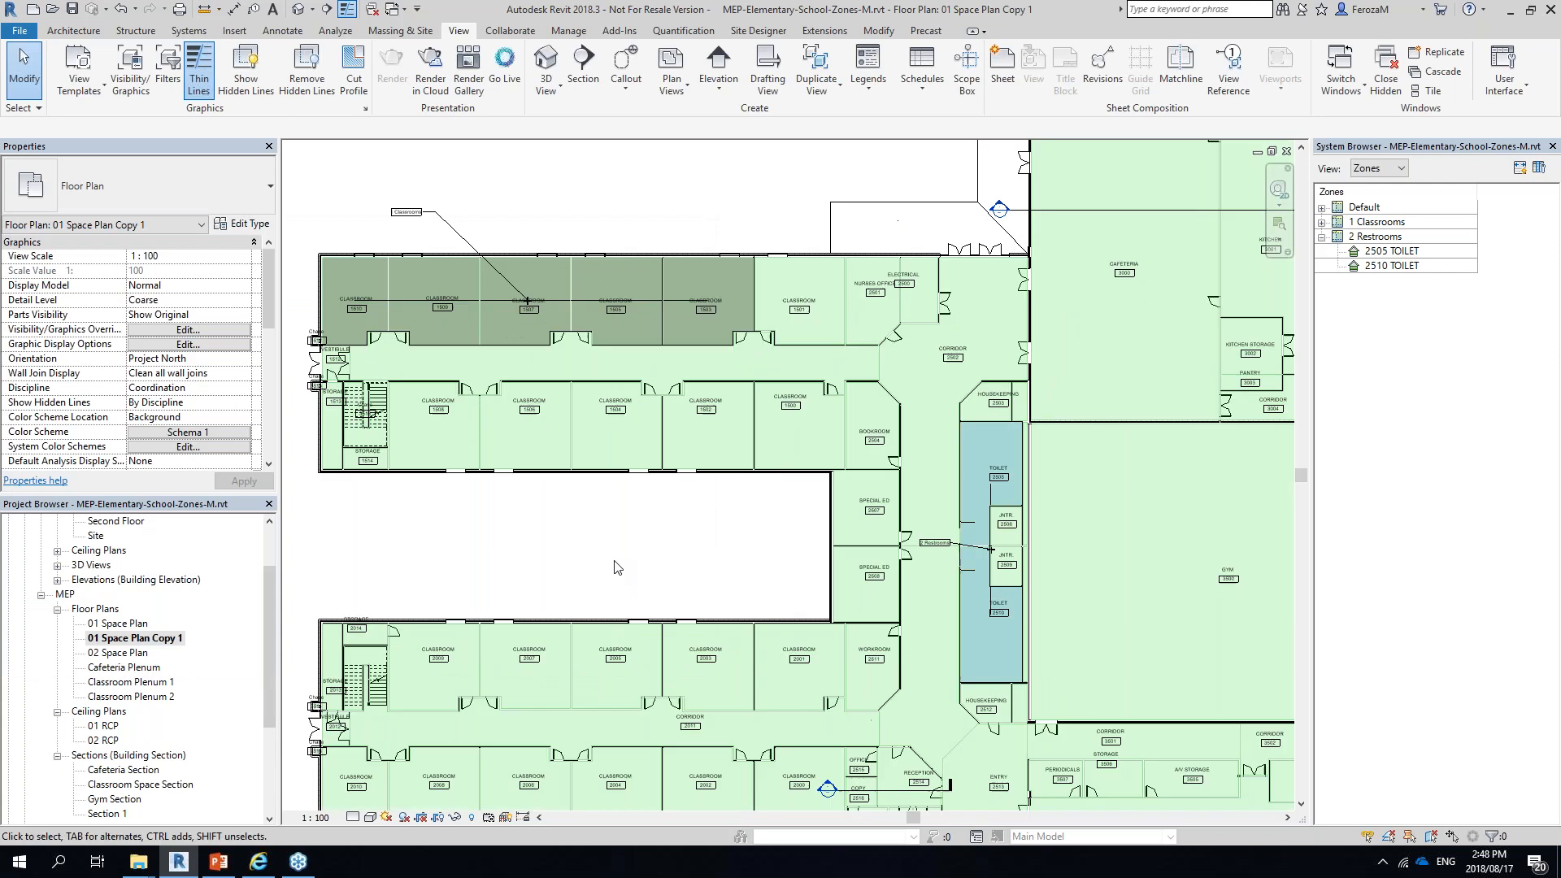
{"action": "left_click", "coordinate": [167, 431]}
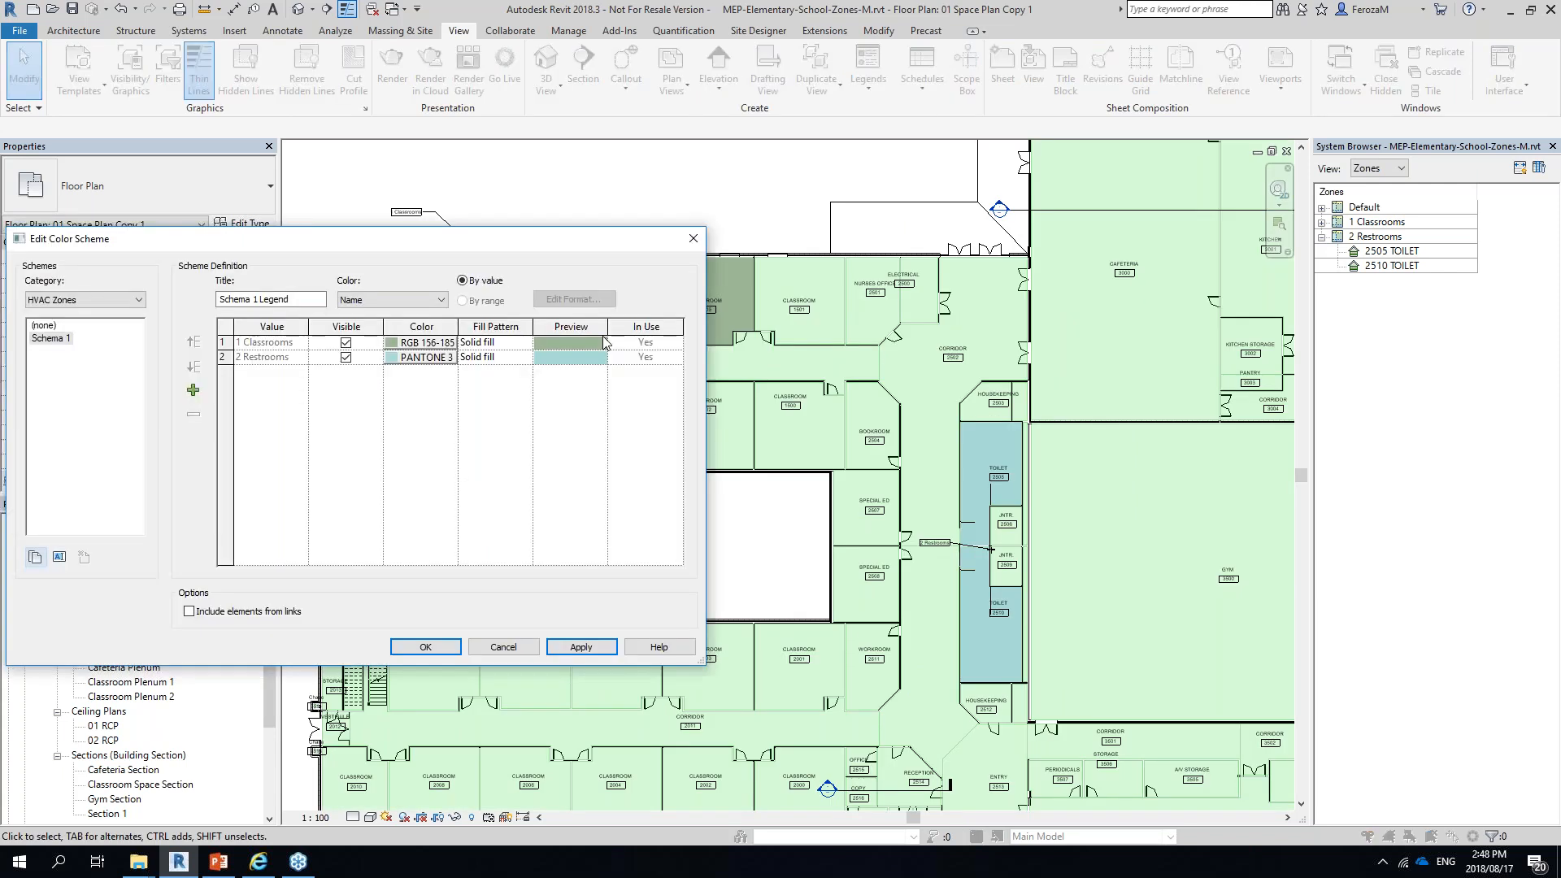
{"action": "left_click", "coordinate": [421, 343]}
{"action": "left_click", "coordinate": [334, 354]}
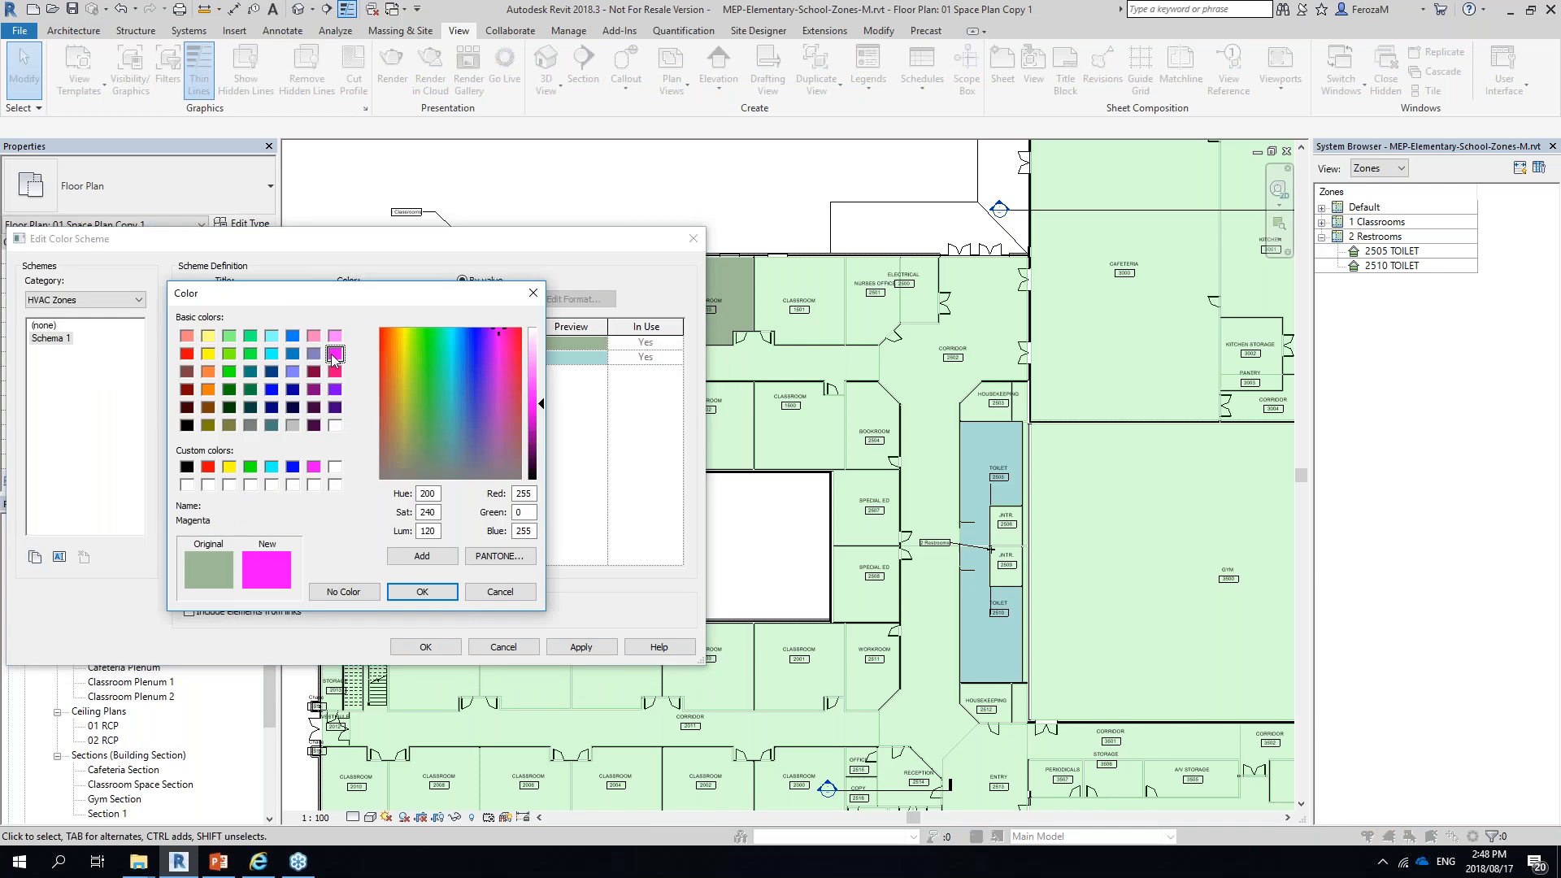
{"action": "left_click", "coordinate": [422, 590]}
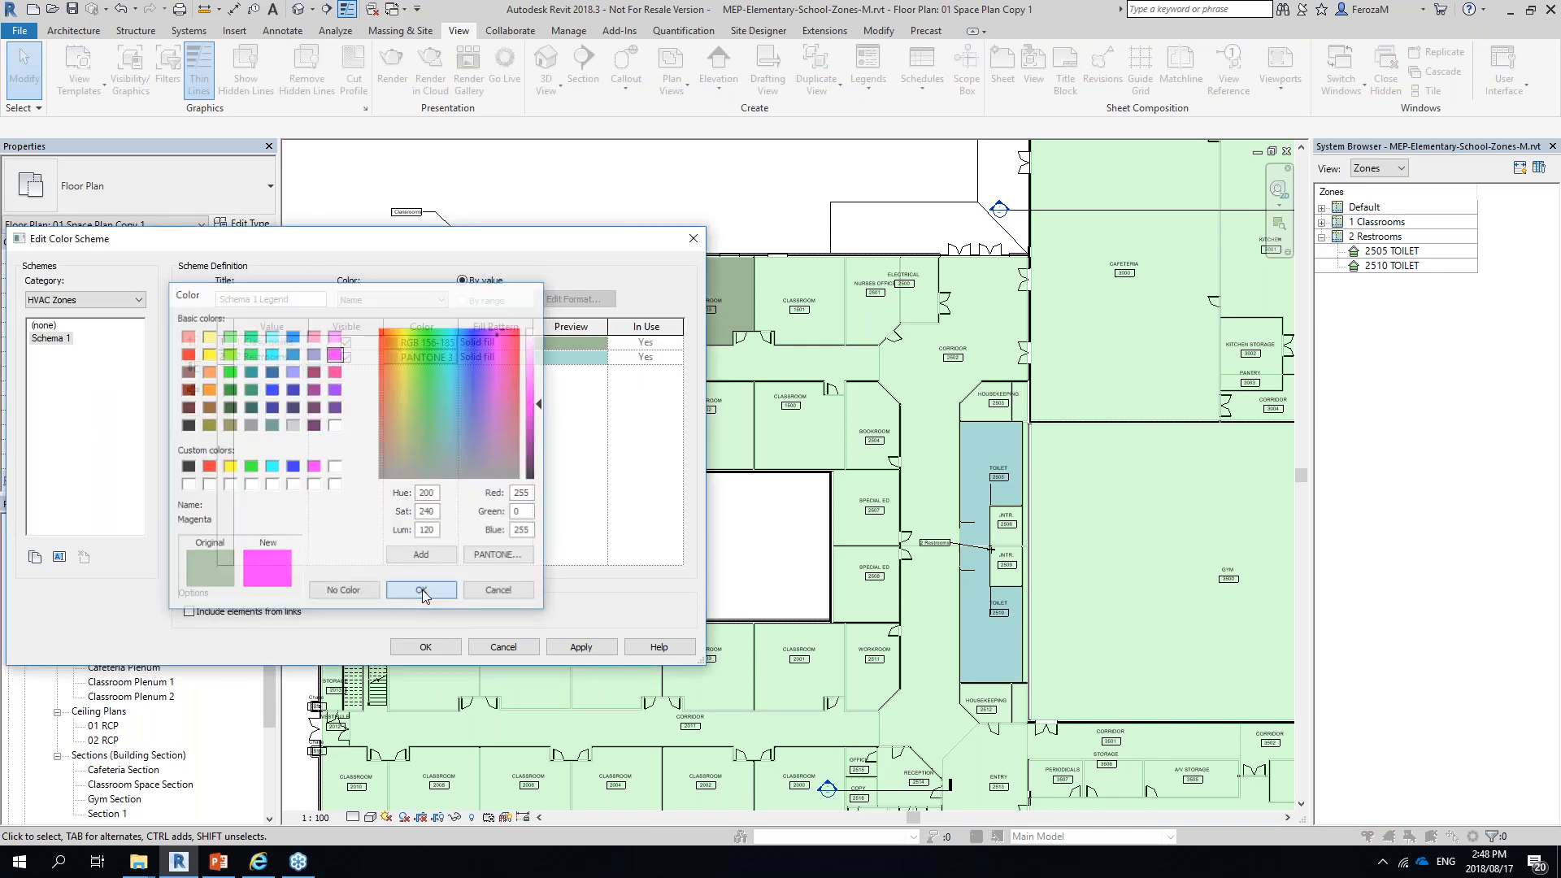
{"action": "left_click", "coordinate": [426, 647]}
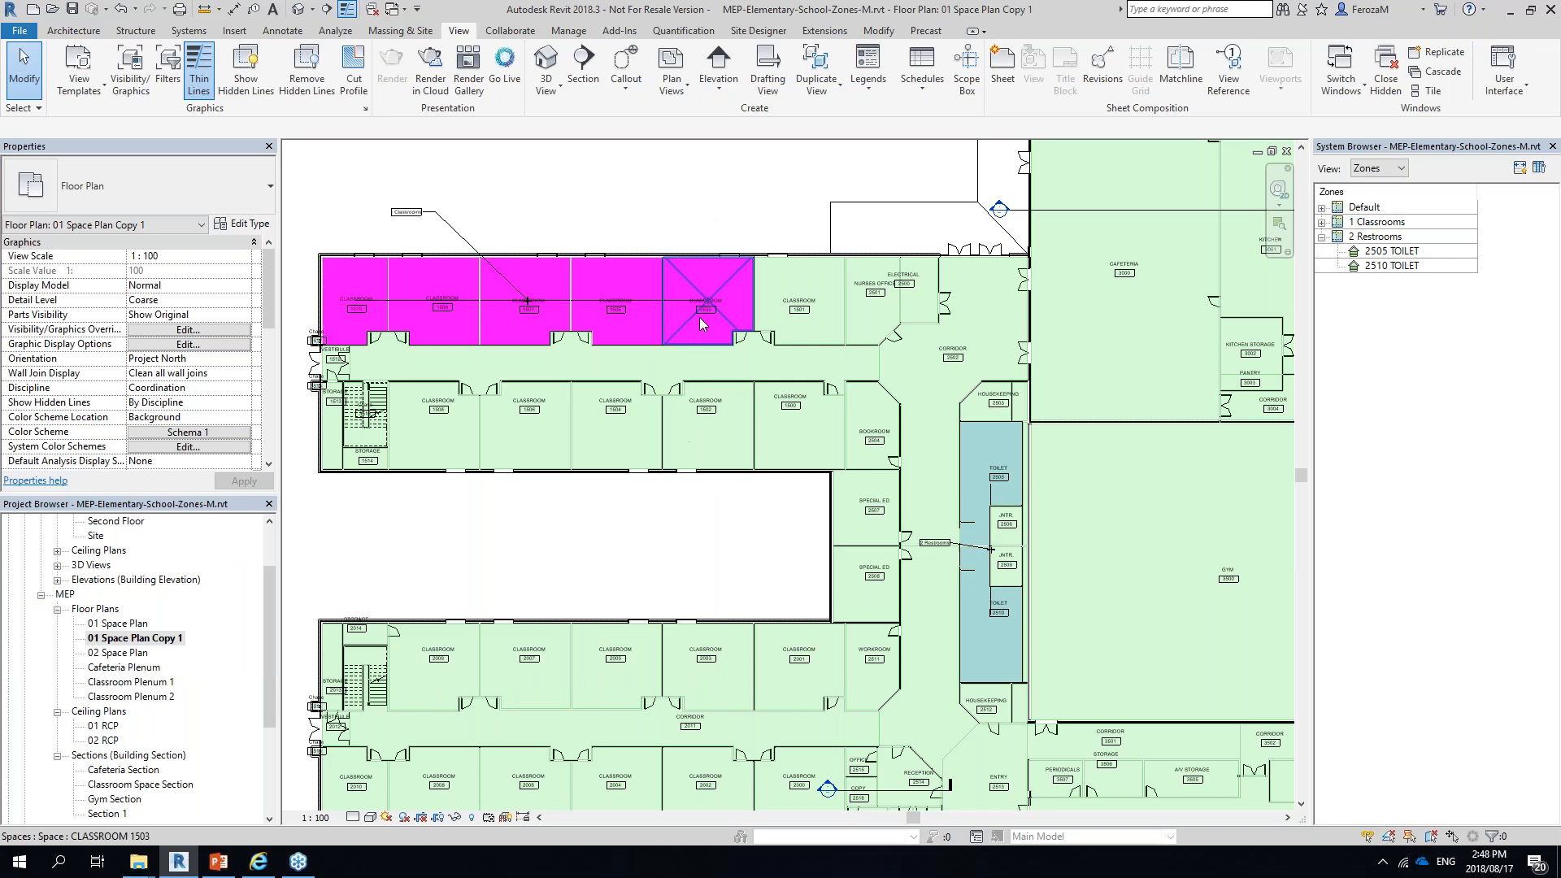
Place a color fill legend for the zones in the blank area above the northern classroom wing and inspect it
{"action": "scroll", "coordinate": [704, 324], "scroll_direction": "down", "scroll_amount": 2}
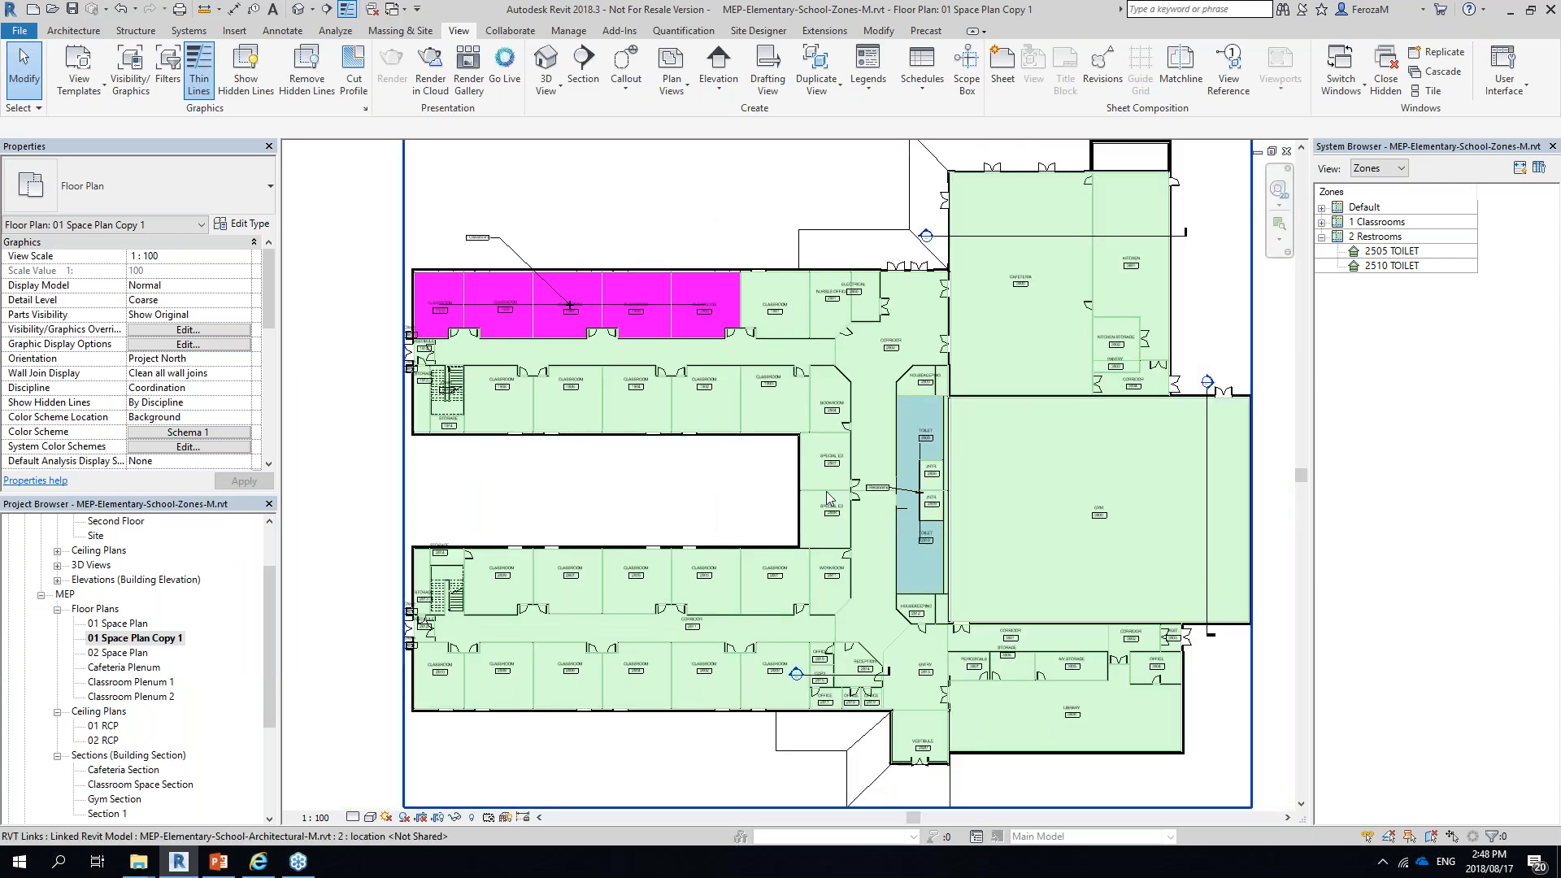
{"action": "scroll", "coordinate": [795, 463], "scroll_direction": "down", "scroll_amount": 1}
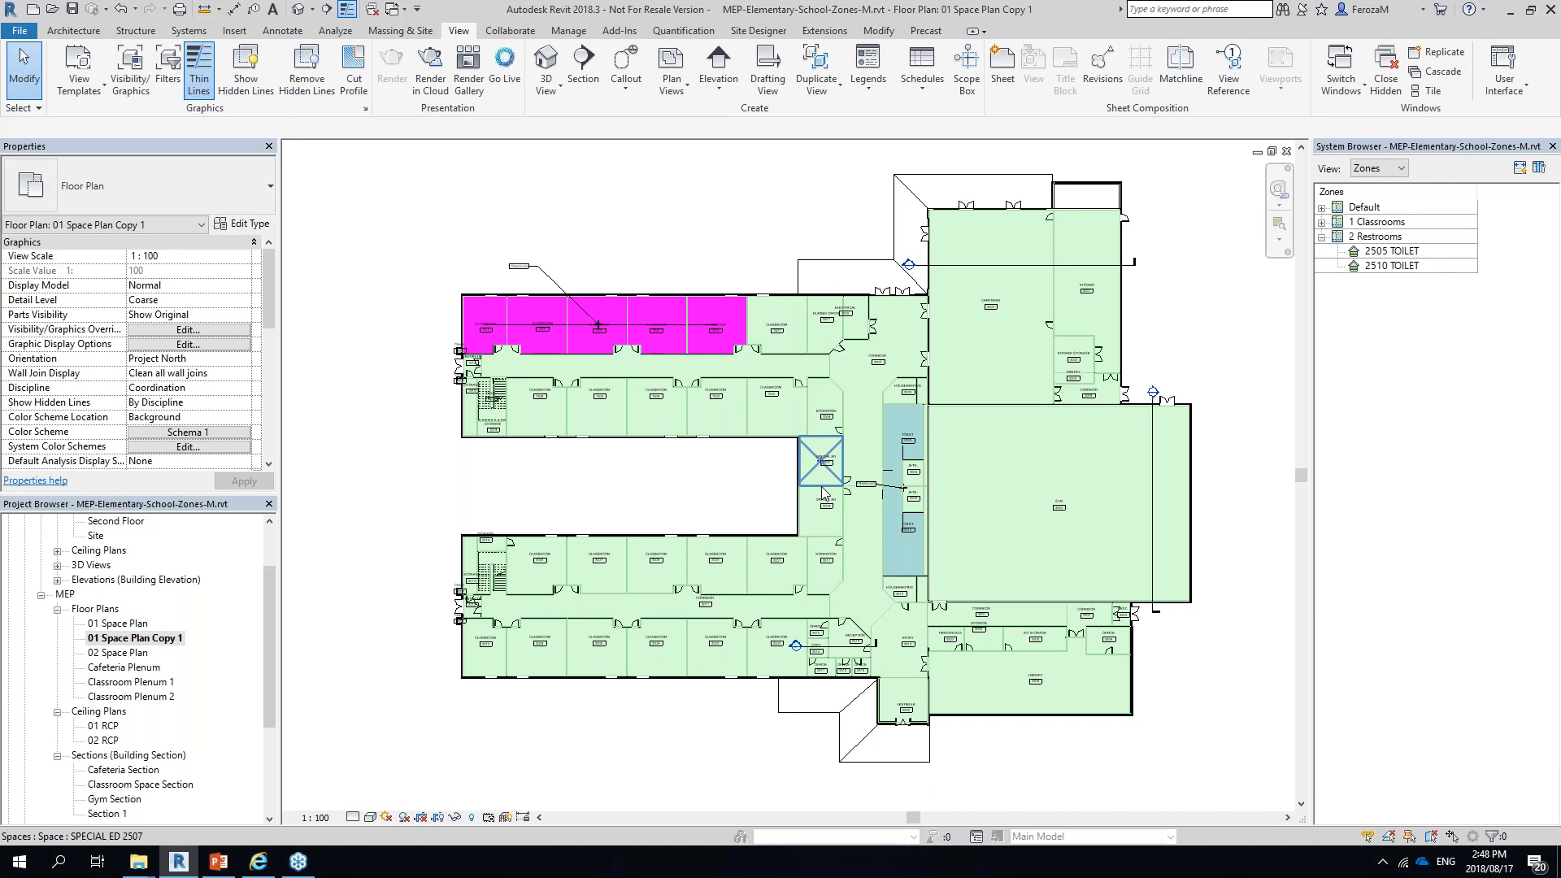
{"action": "scroll", "coordinate": [795, 487], "scroll_direction": "down", "scroll_amount": 1}
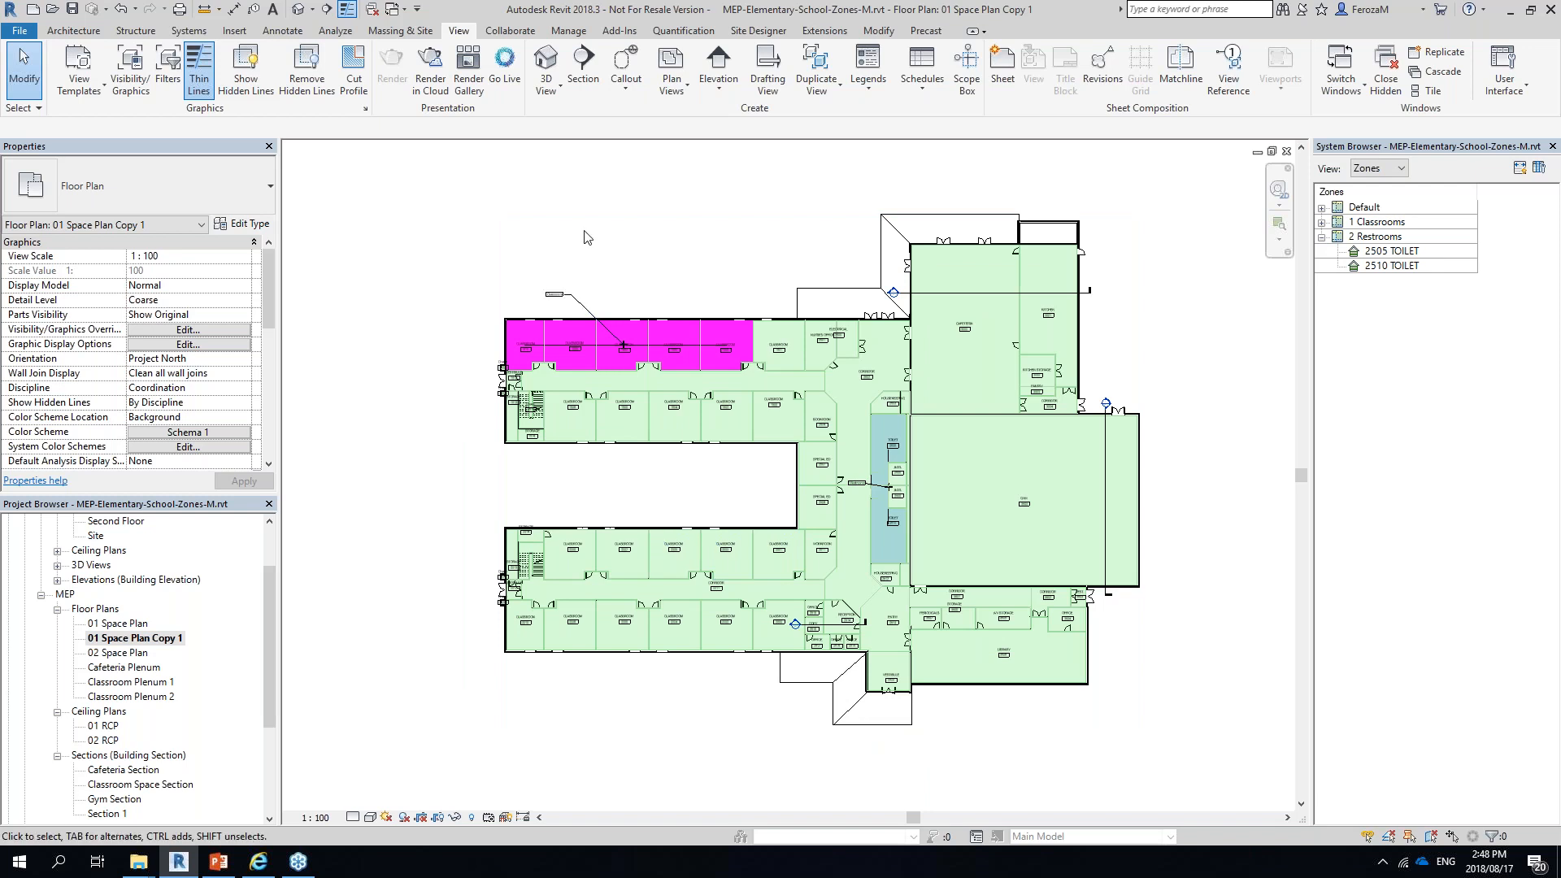
{"action": "left_click", "coordinate": [336, 31]}
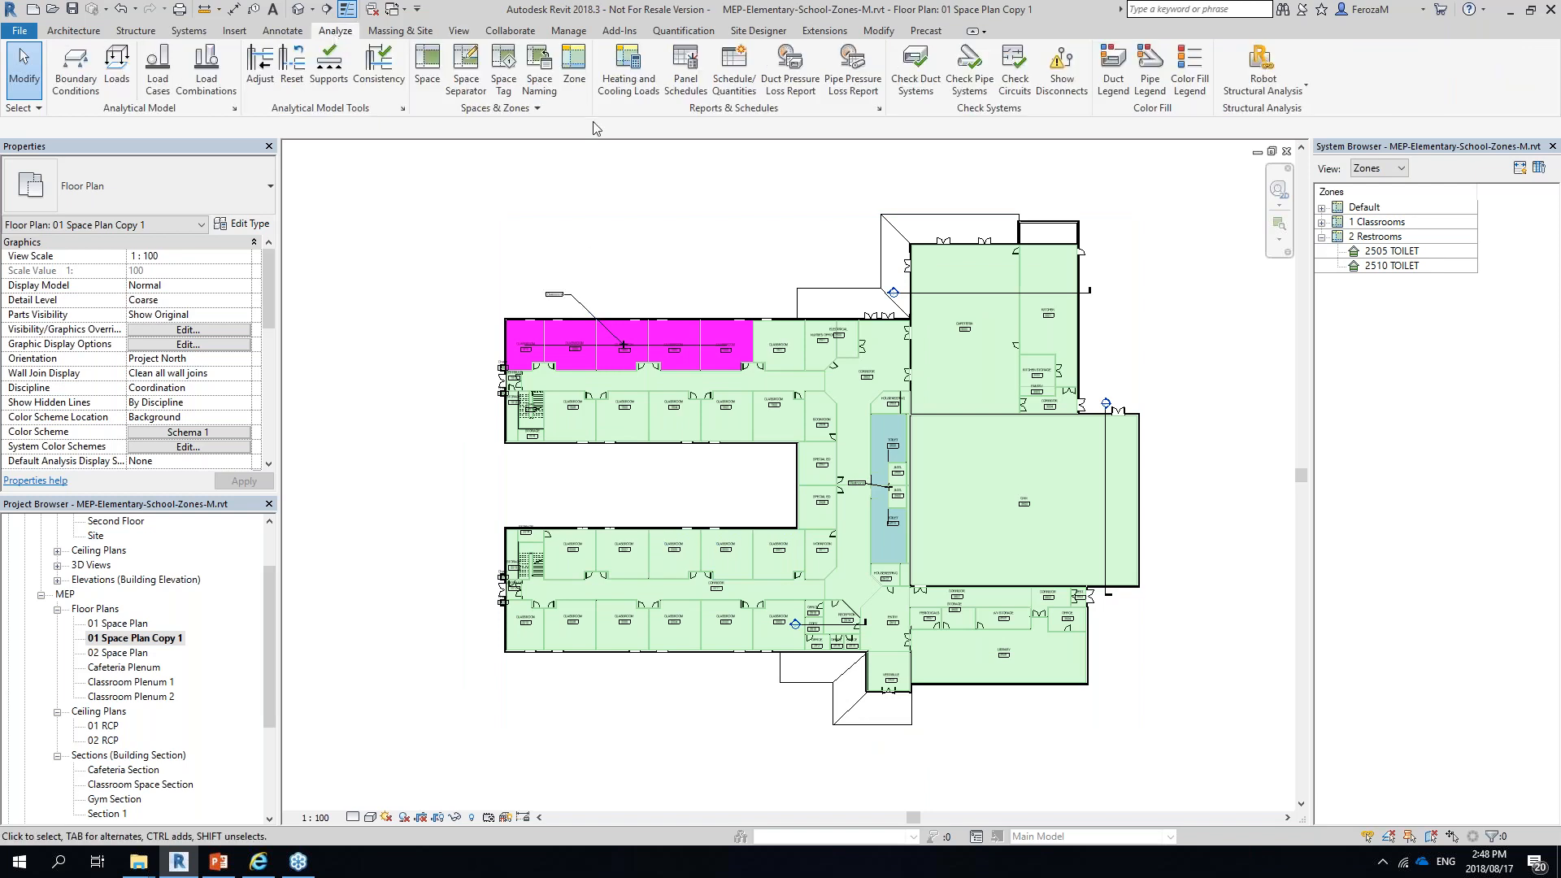
{"action": "left_click", "coordinate": [1190, 88]}
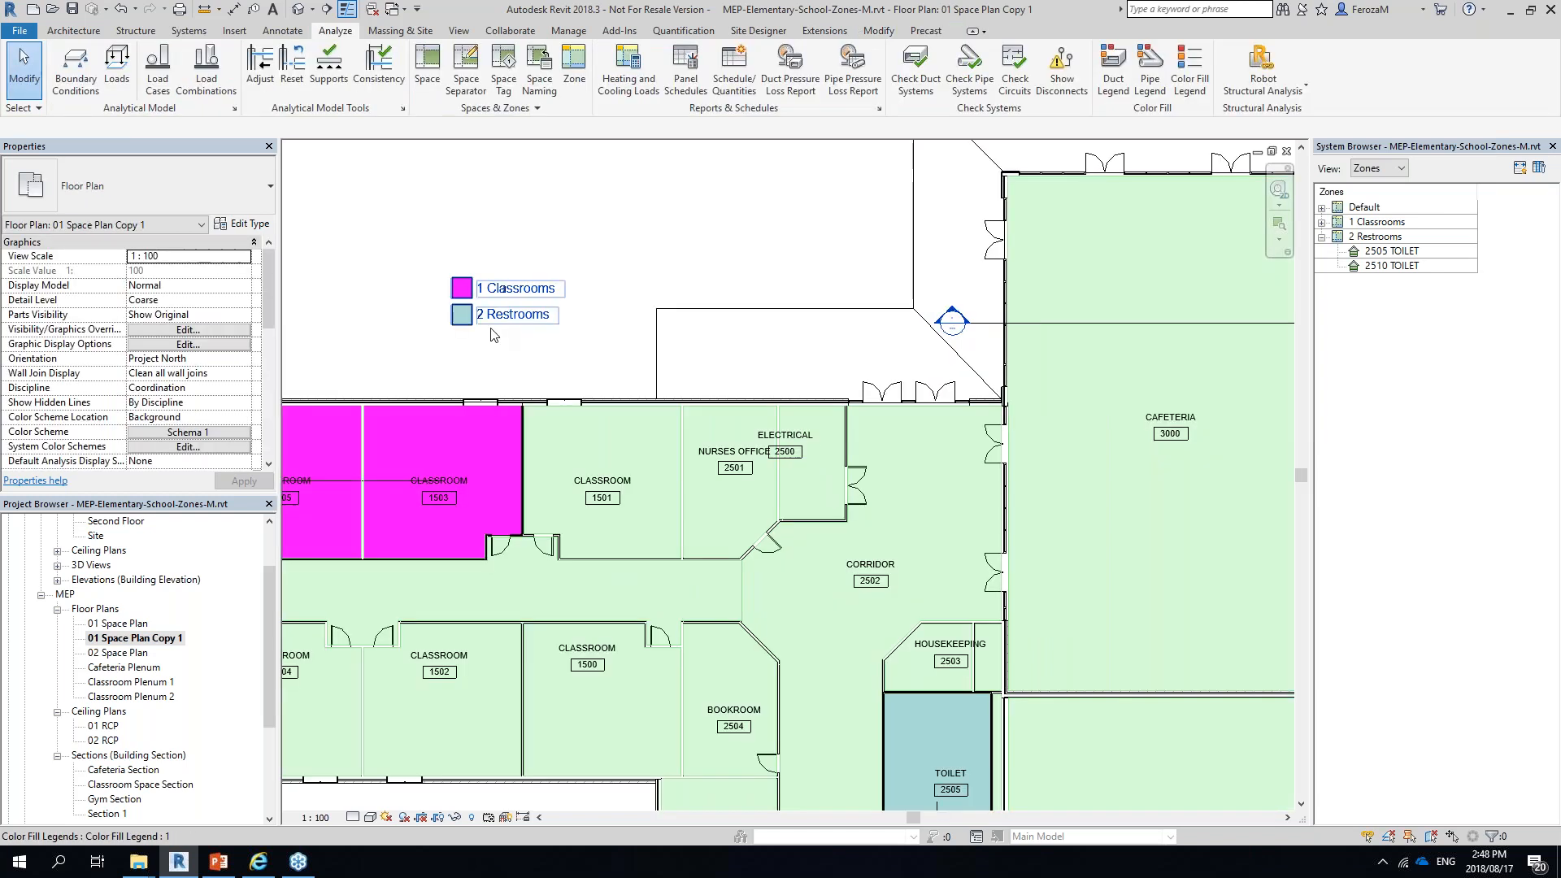
{"action": "scroll", "coordinate": [495, 335], "scroll_direction": "up", "scroll_amount": 1}
{"action": "middle_click_drag", "start_coordinate": [528, 337], "coordinate": [559, 199]}
{"action": "scroll", "coordinate": [561, 338], "scroll_direction": "down", "scroll_amount": 4}
{"action": "scroll", "coordinate": [574, 323], "scroll_direction": "down", "scroll_amount": 4}
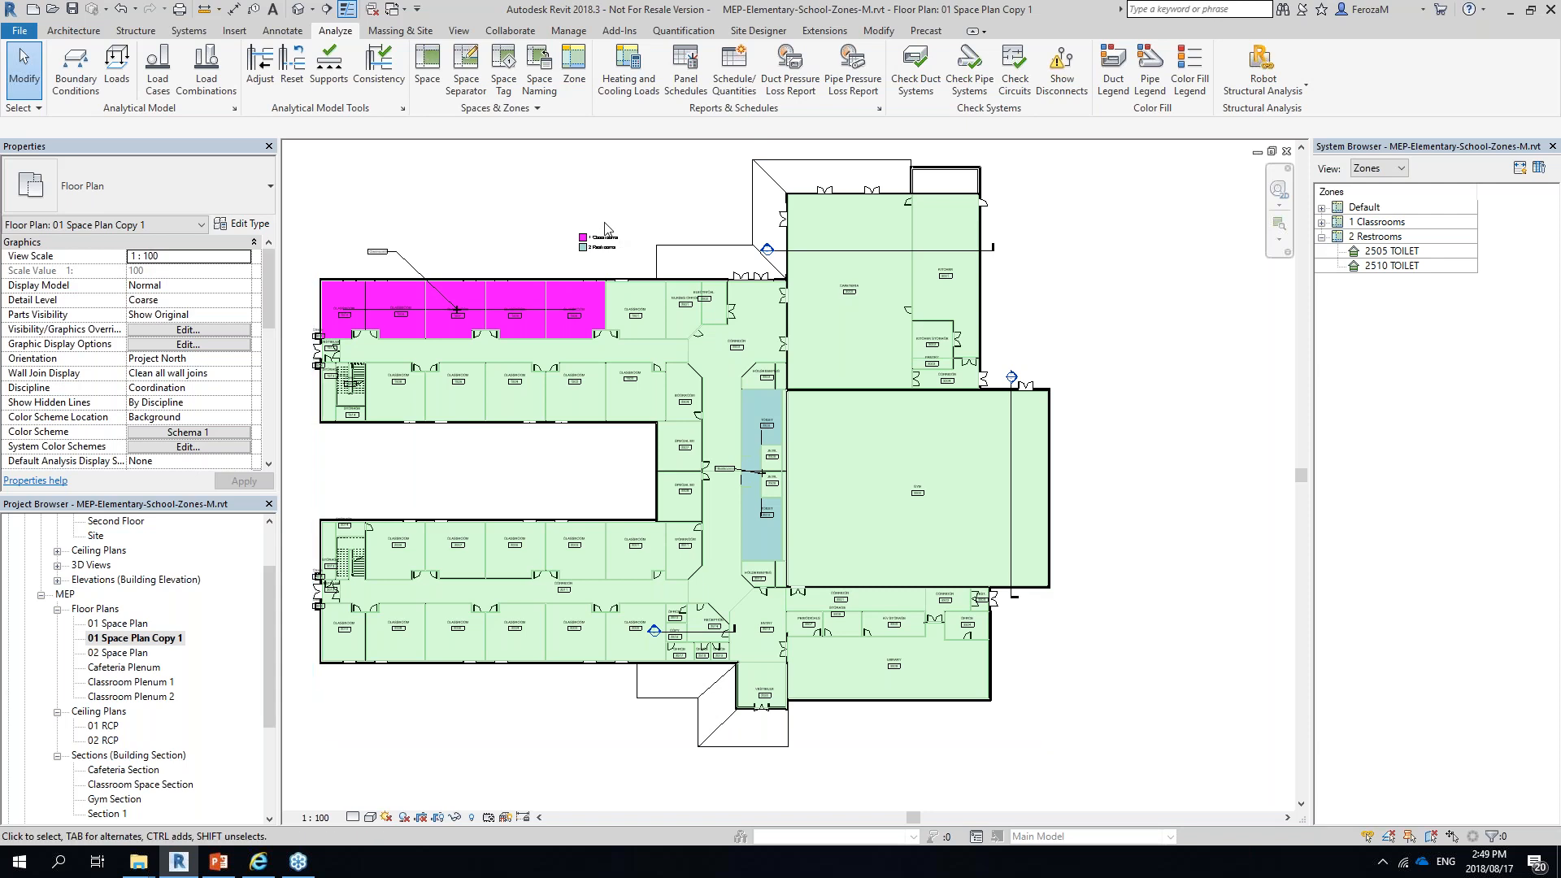
Change the 2 Restrooms color in Schema 1 to yellow and check the legend against the plan
{"action": "scroll", "coordinate": [611, 333], "scroll_direction": "down", "scroll_amount": 2}
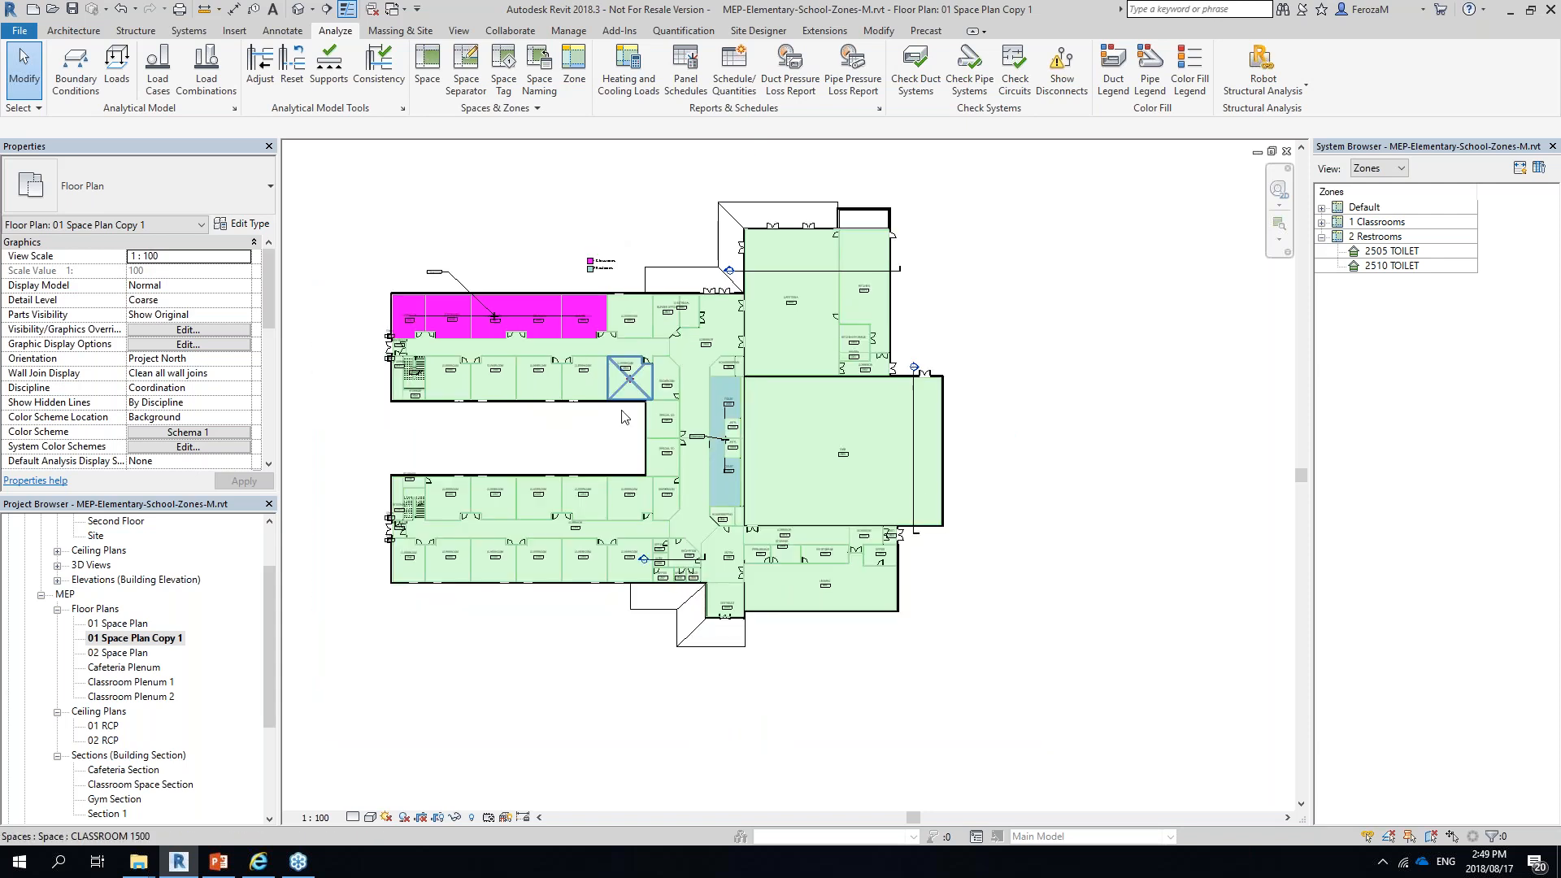
{"action": "scroll", "coordinate": [632, 332], "scroll_direction": "up", "scroll_amount": 4}
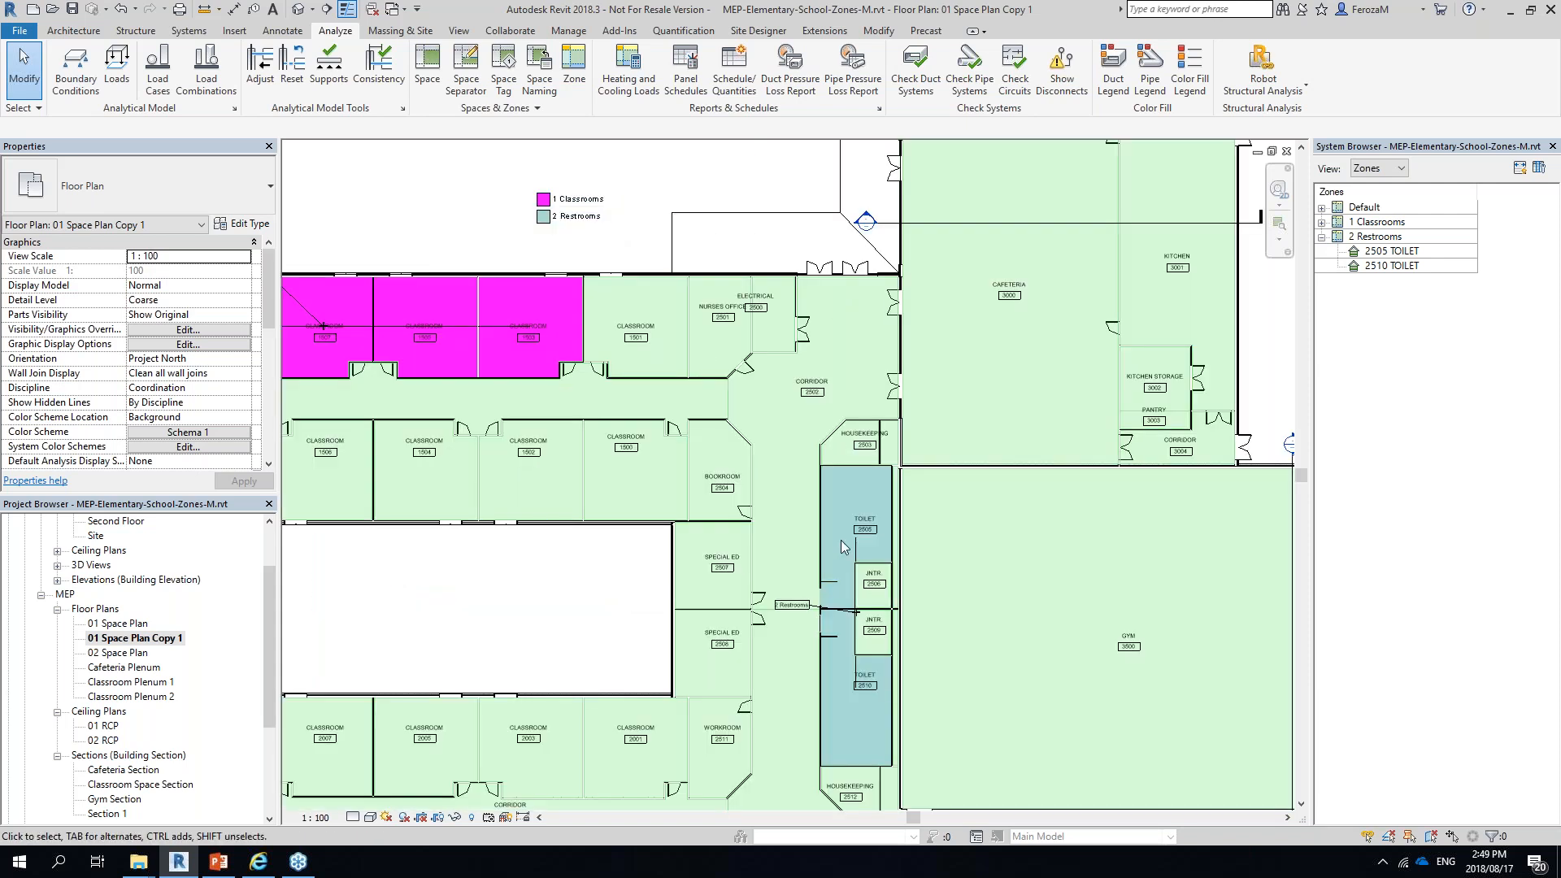
{"action": "left_click", "coordinate": [171, 434]}
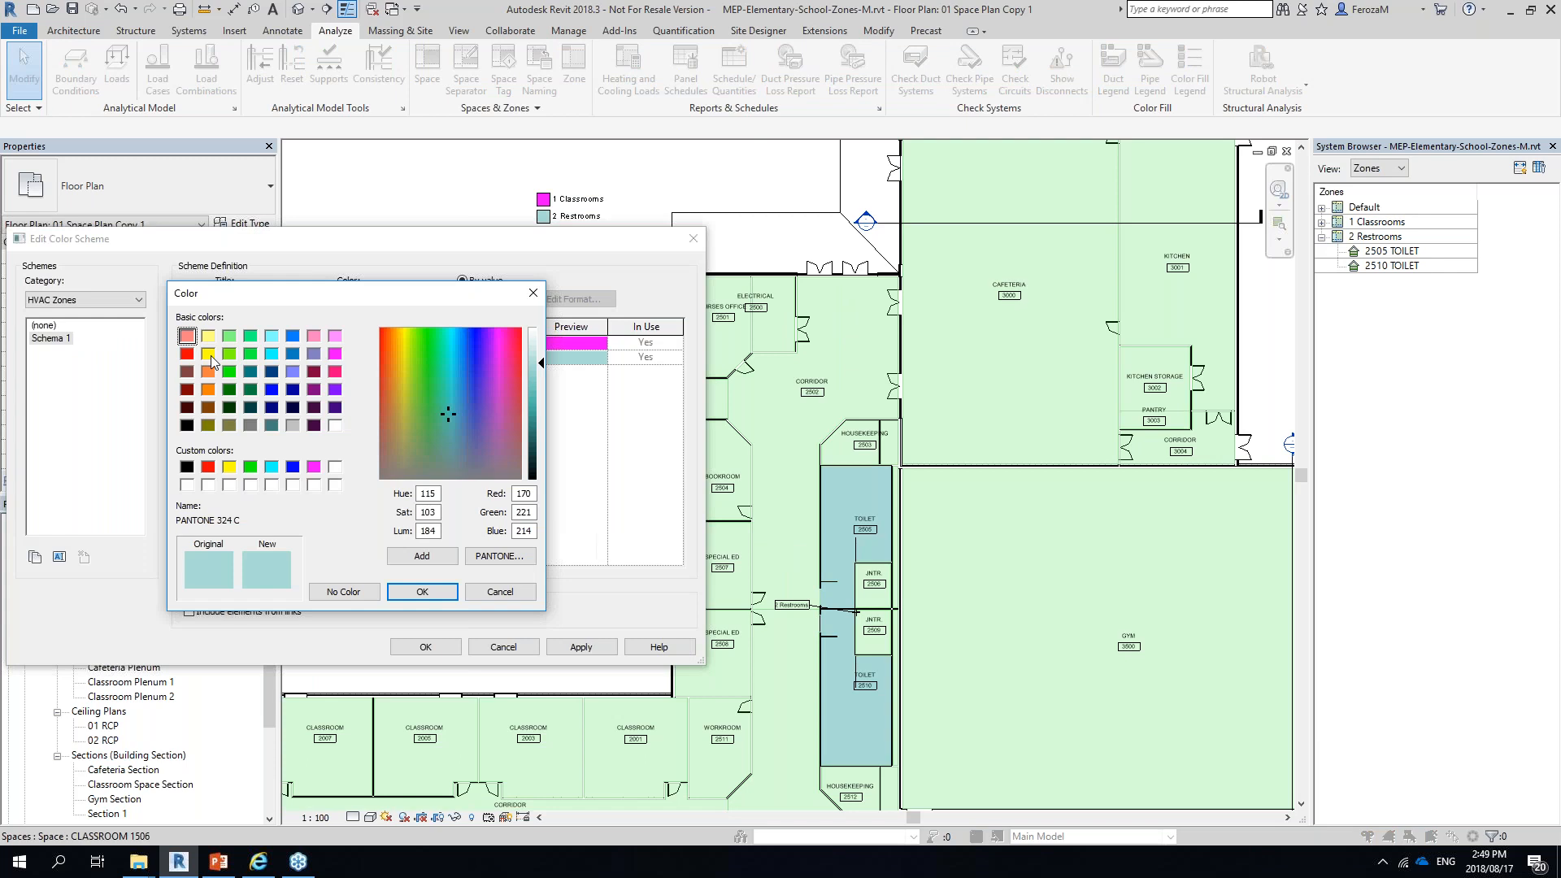
{"action": "left_click", "coordinate": [415, 593]}
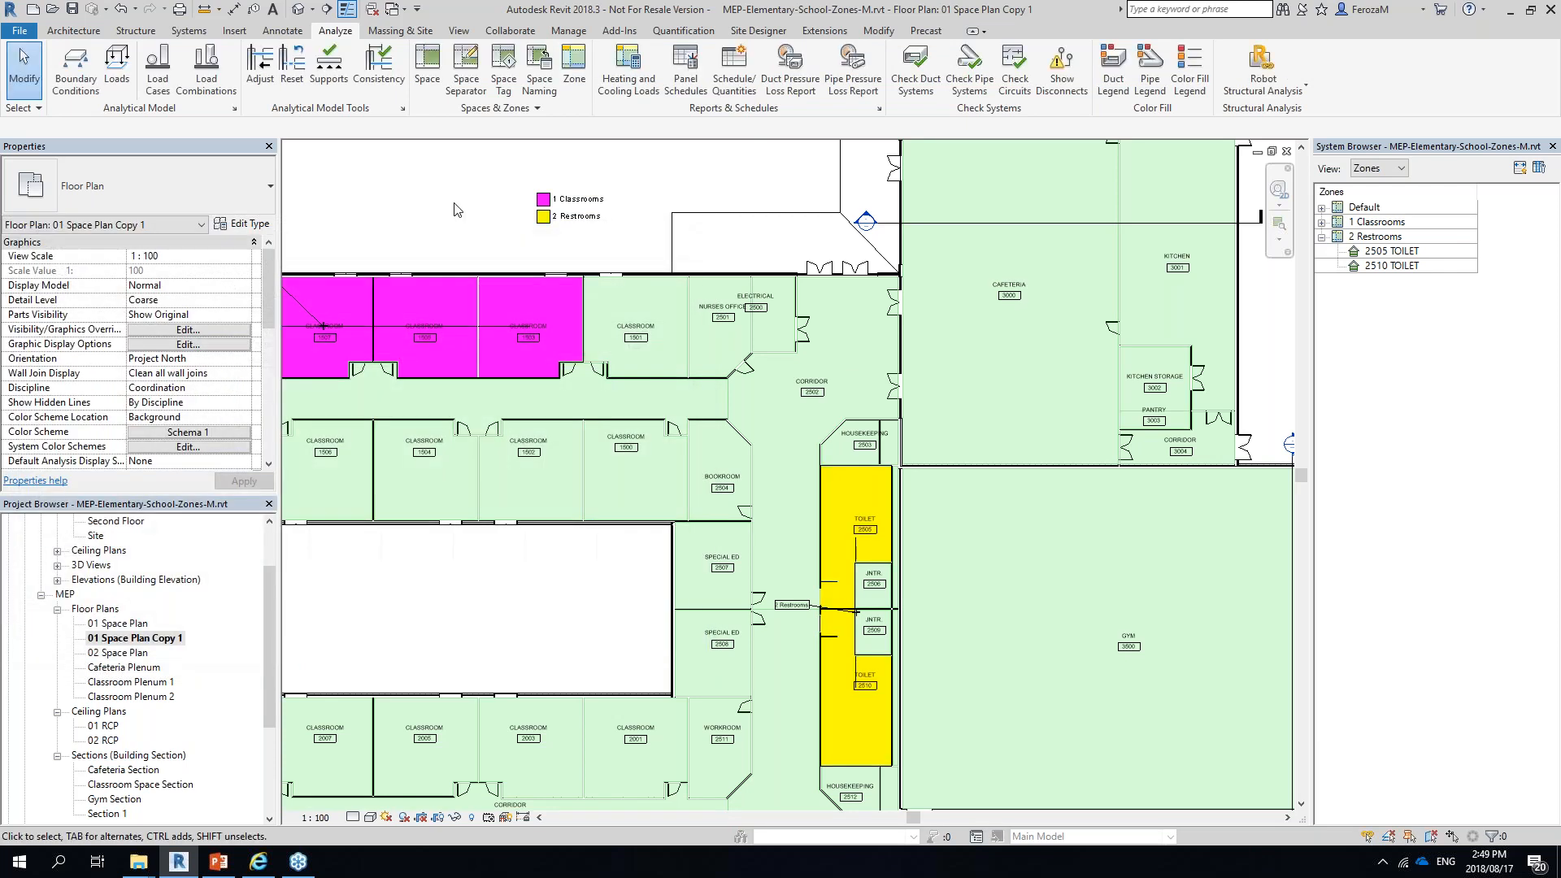
{"action": "scroll", "coordinate": [552, 230], "scroll_direction": "up", "scroll_amount": 2}
{"action": "left_click", "coordinate": [565, 221]}
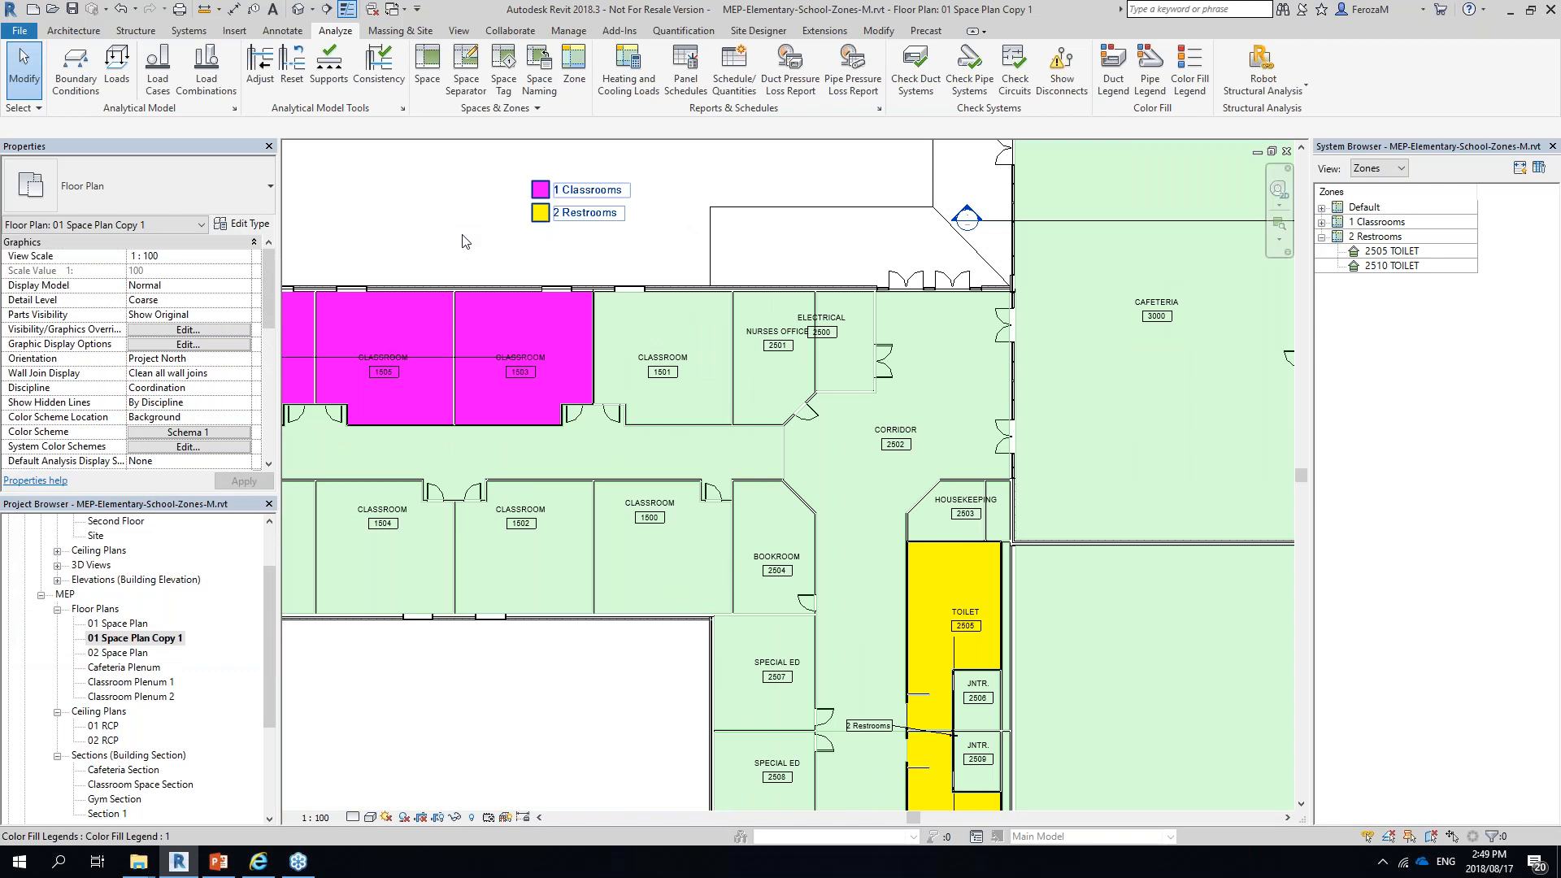
Switch to the MEP1 presentation in PowerPoint and select the Summary title slide
{"action": "left_click", "coordinate": [215, 874]}
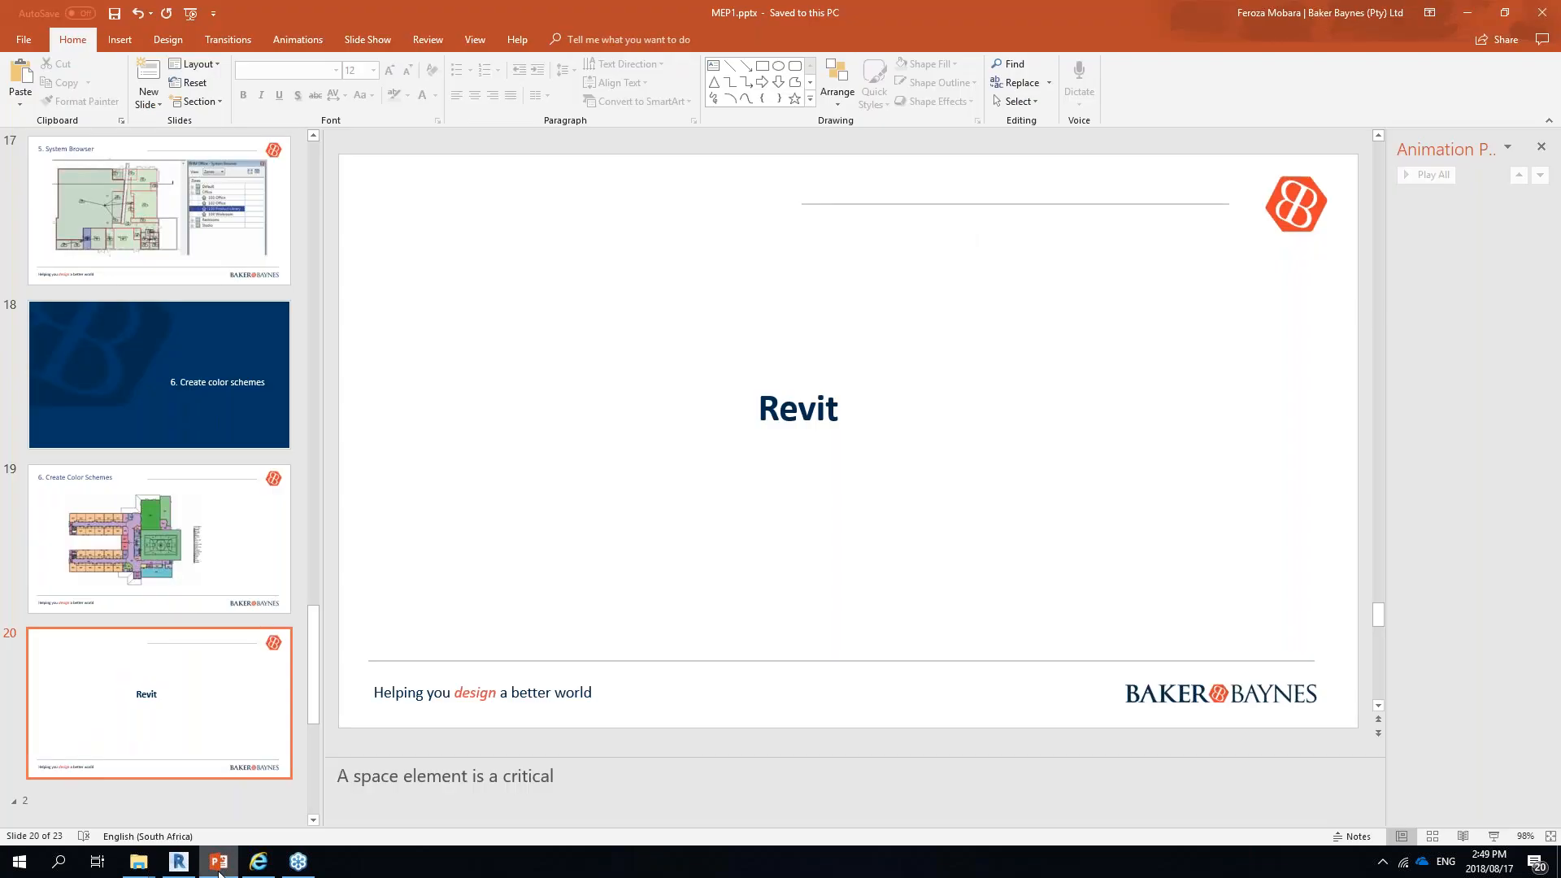
{"action": "scroll", "coordinate": [197, 651], "scroll_direction": "down", "scroll_amount": 2}
{"action": "left_click", "coordinate": [197, 652]}
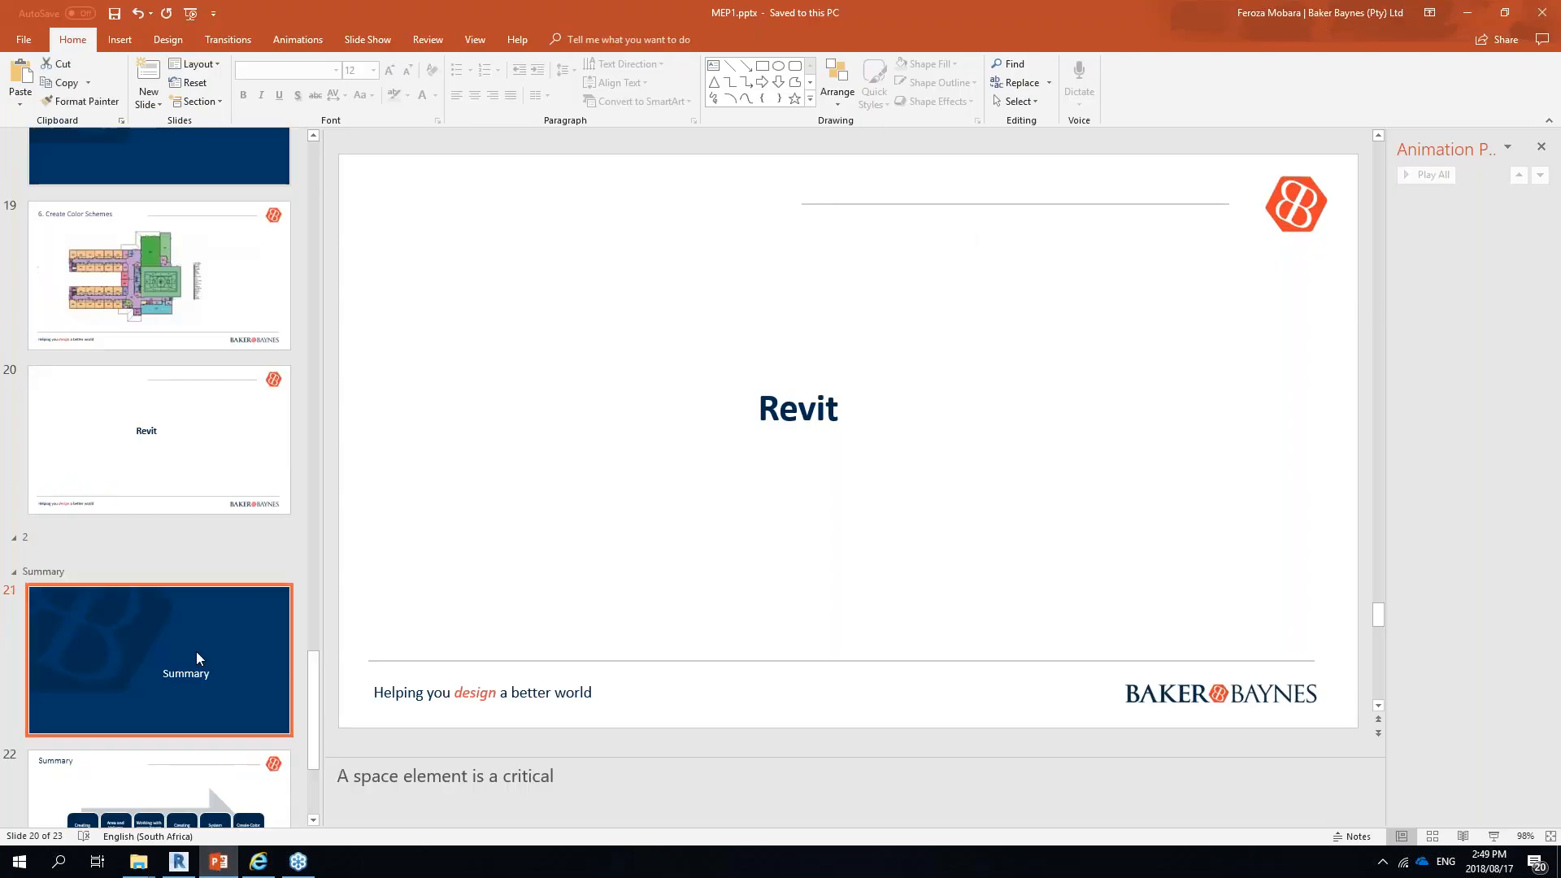